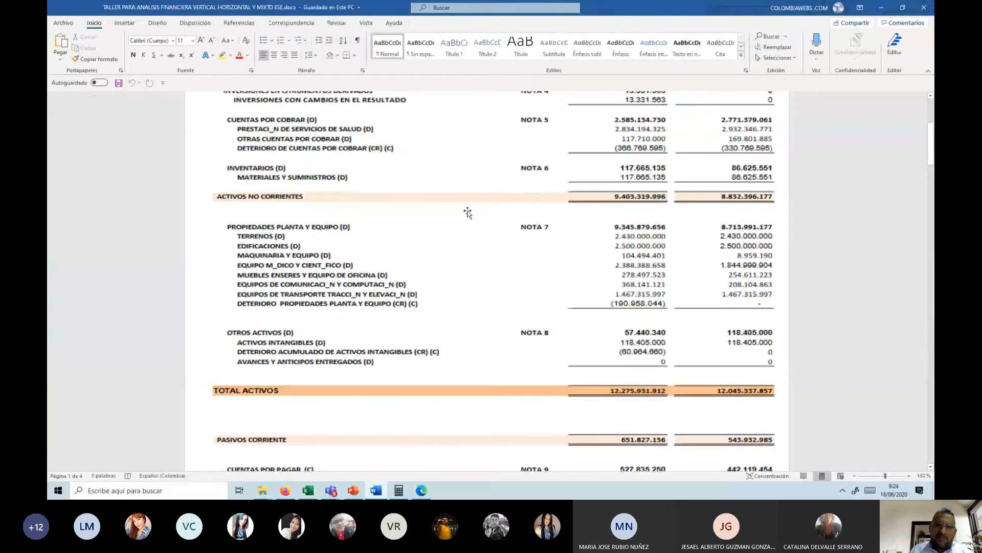
Step: Review the balance sheet in the Word document, going back up to its title and column headings
scroll(418, 185, "up", 3)
right_click(419, 185)
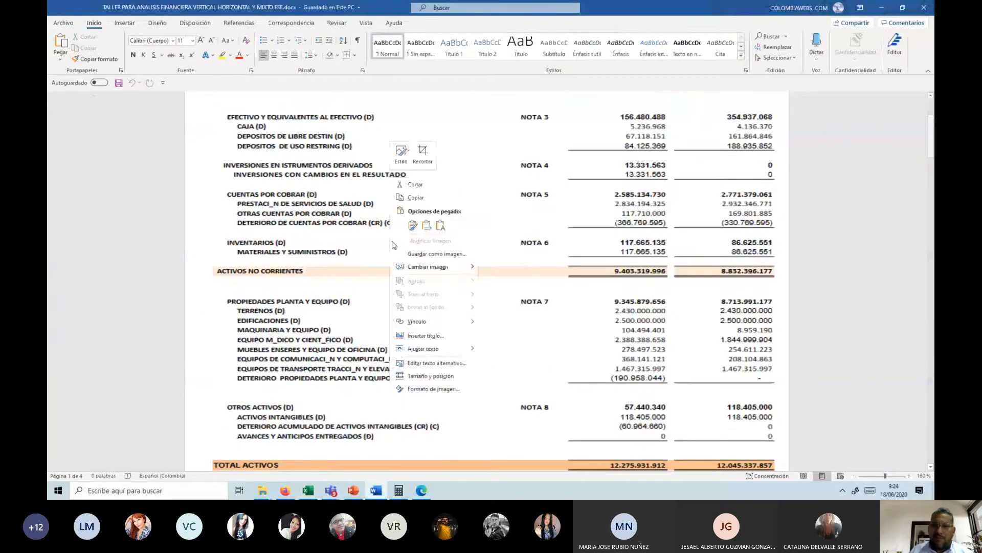
left_click(226, 214)
scroll(235, 211, "up", 2)
scroll(235, 211, "up", 1)
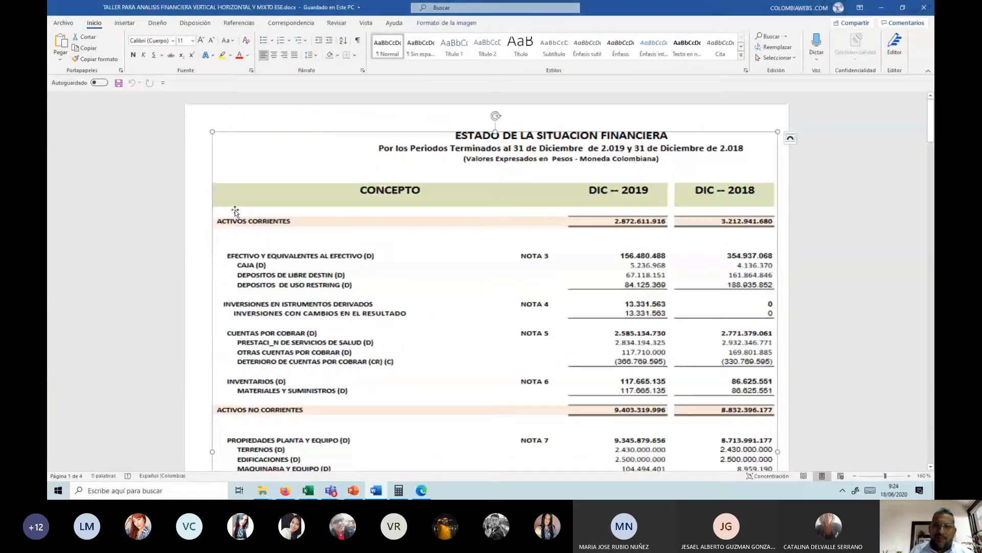
Step: Switch to the TALLER ANALISIS FINANCIERO workbook in Excel
key("alt+Tab")
key("alt+Tab")
key("alt+Tab")
key("alt+Tab")
key("alt+Tab")
key("alt+Tab")
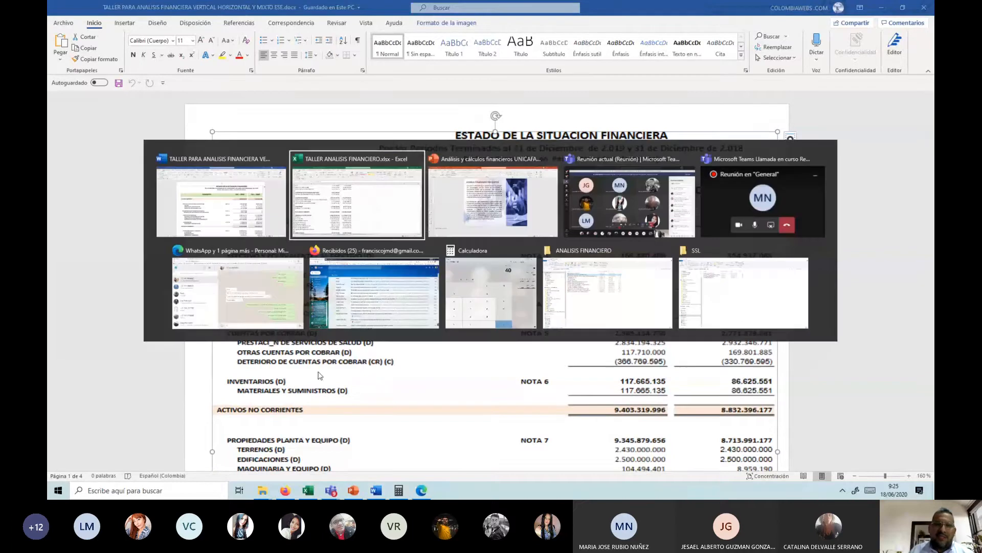
key("alt+Tab")
key("alt+Tab")
key("alt+Tab")
key("alt+Tab")
key("alt+Tab")
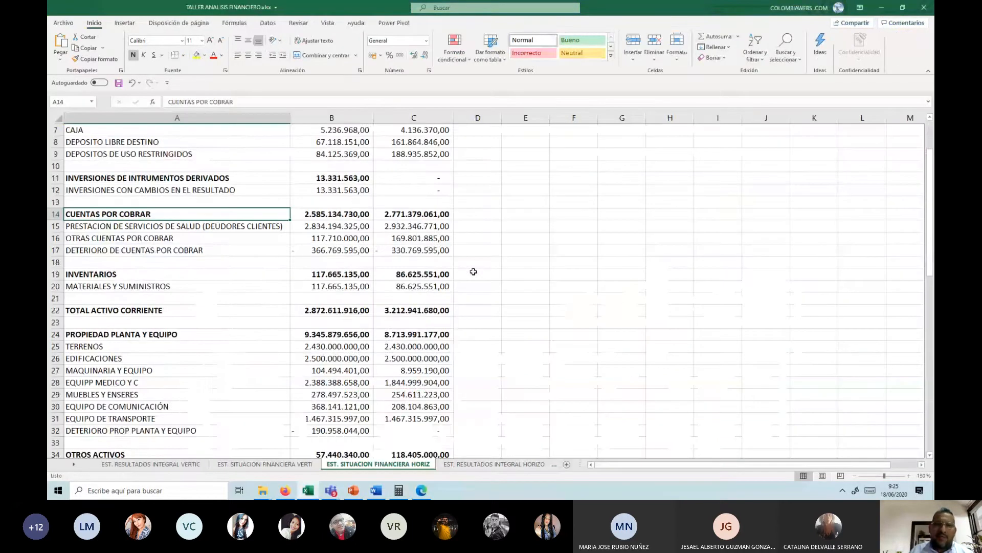
Step: Enter the heading "Variacion" in cell D4, beside the dic-18 column heading
scroll(456, 153, "up", 2)
left_click(480, 166)
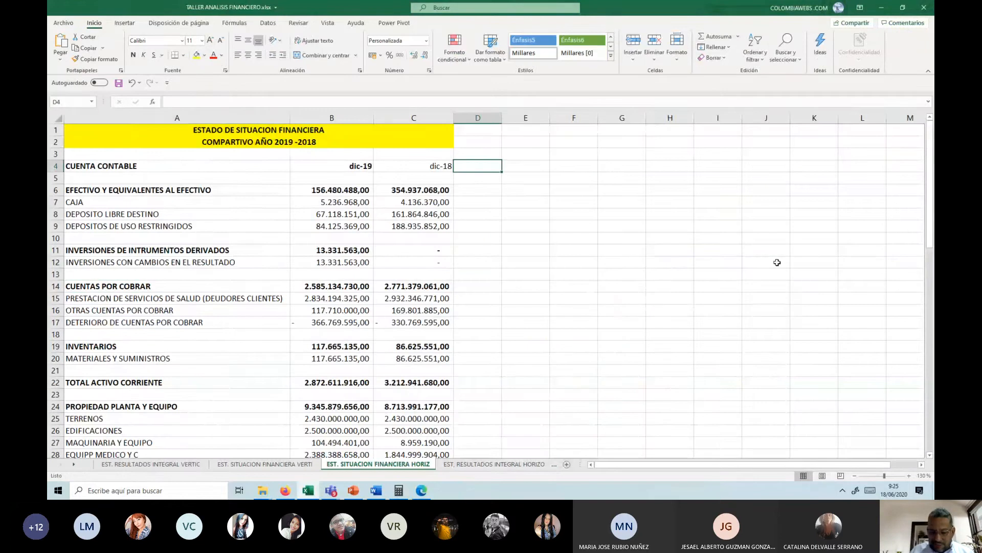
type("Def")
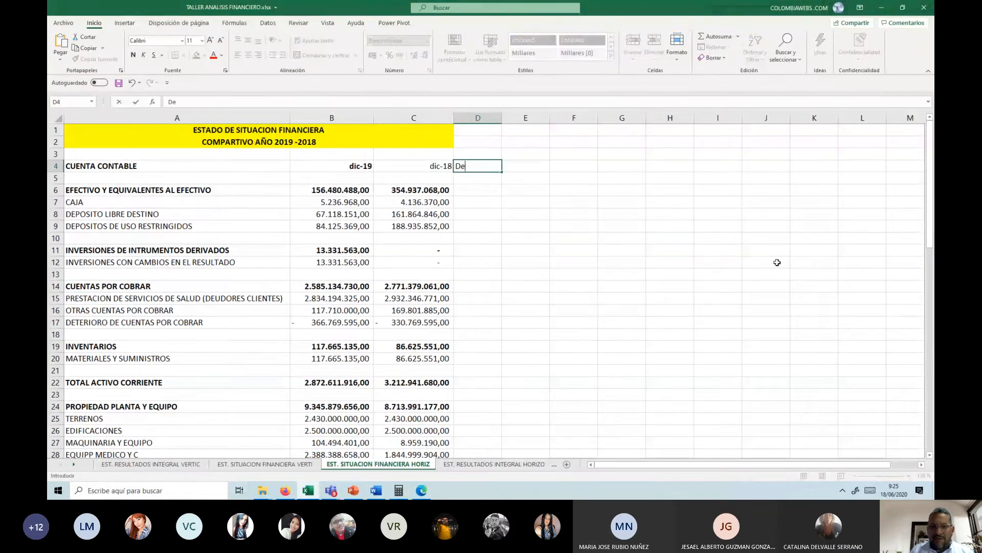
key("BackSpace")
type("vara")
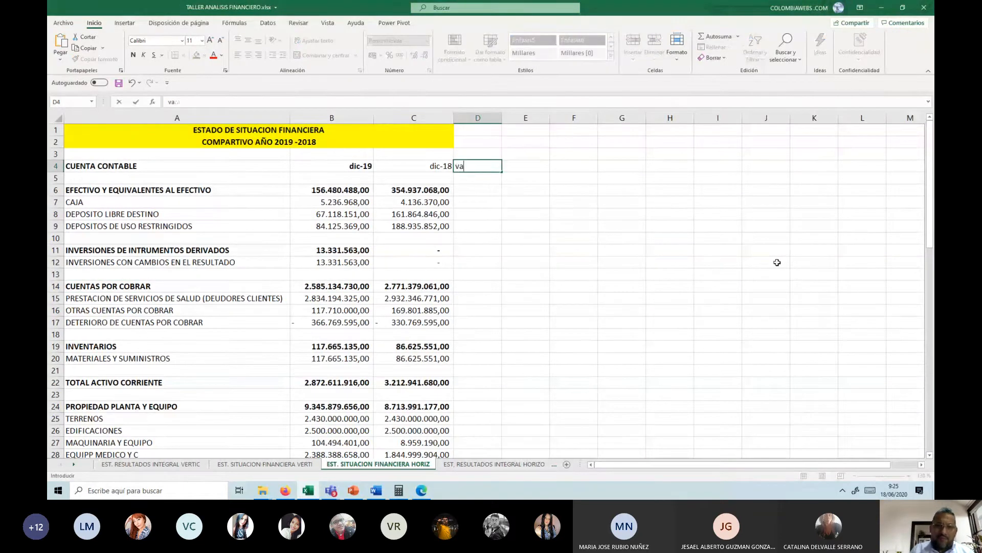
key("BackSpace")
key("BackSpace")
type("Vac")
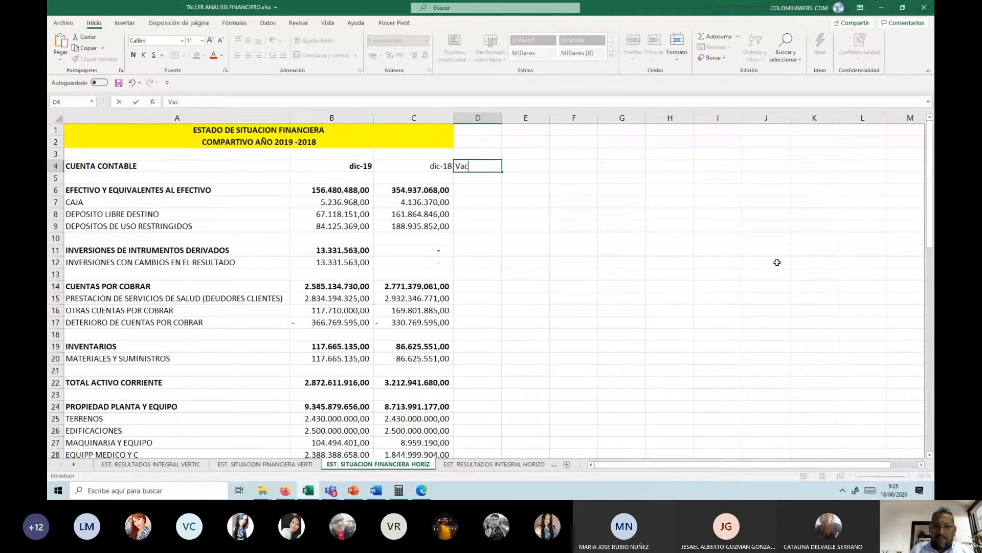
key("BackSpace")
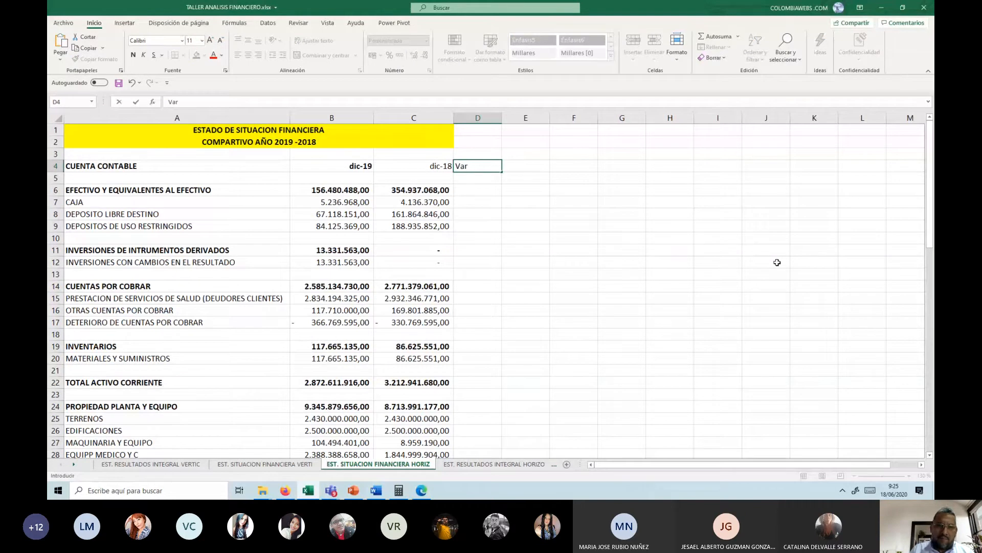
type("riacion")
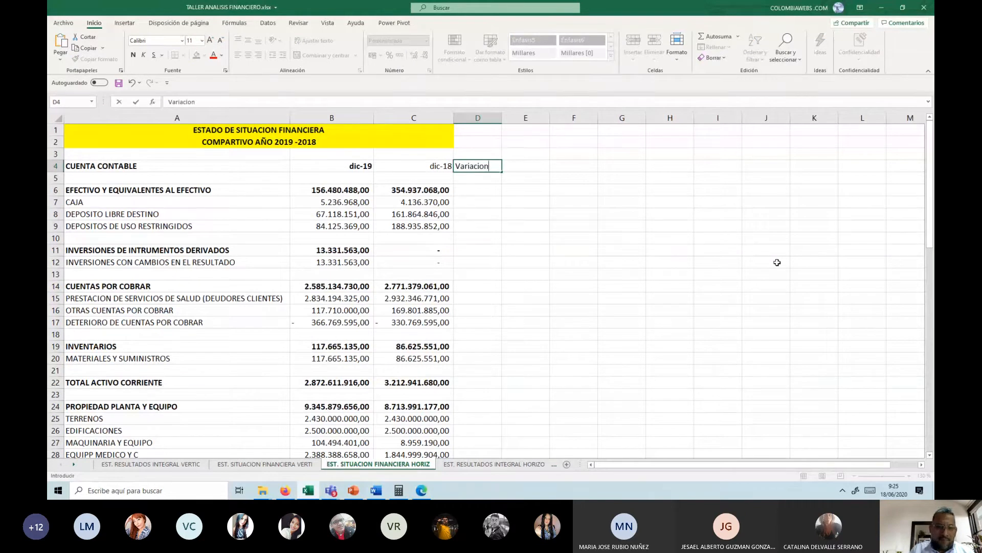
key("Return")
Step: Enter the heading "%" in cell E4
key("Up")
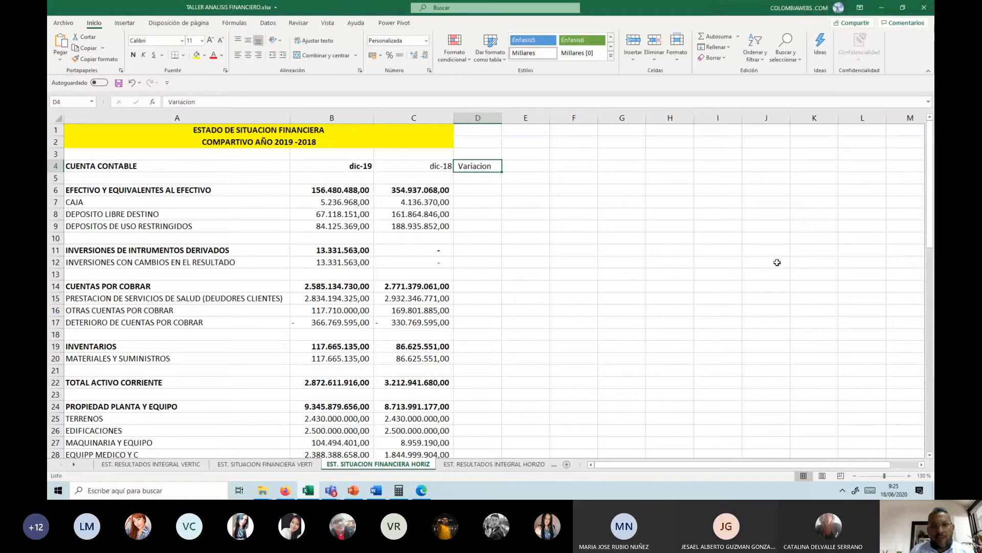
key("Right")
type("%")
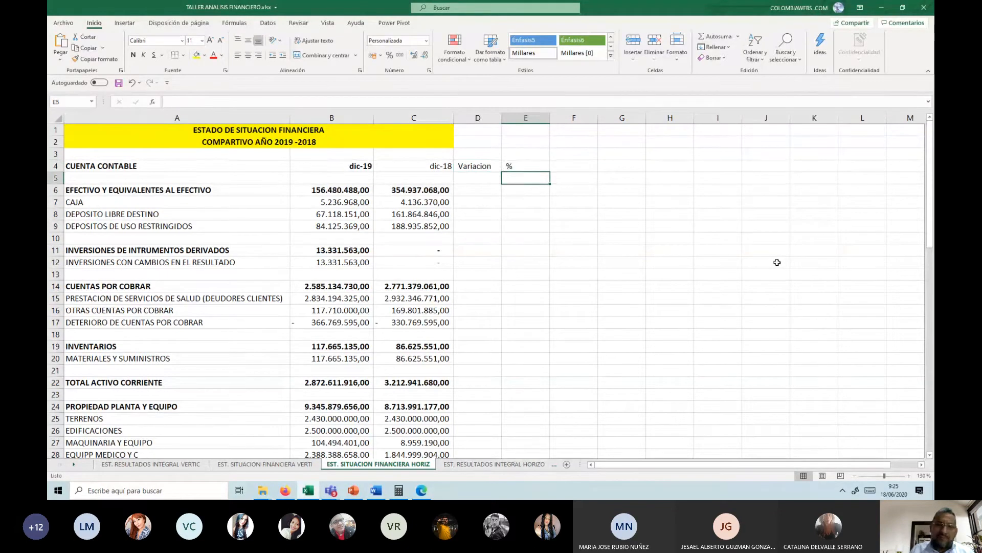
key("Return")
Step: Enter the label "Variaciion absoluta" in cell D3, above the Variacion heading
key("Up")
key("Left")
key("Up")
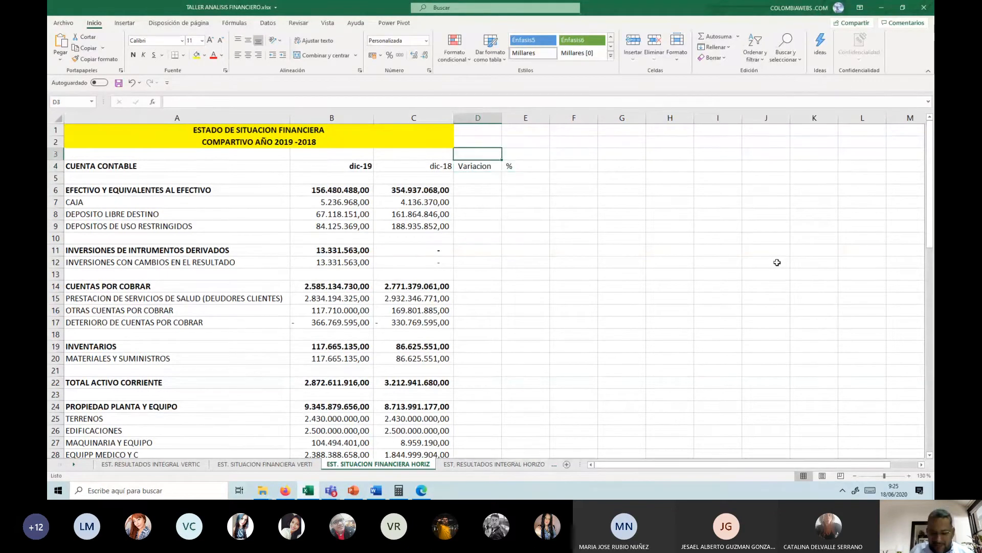
type("Varaibo")
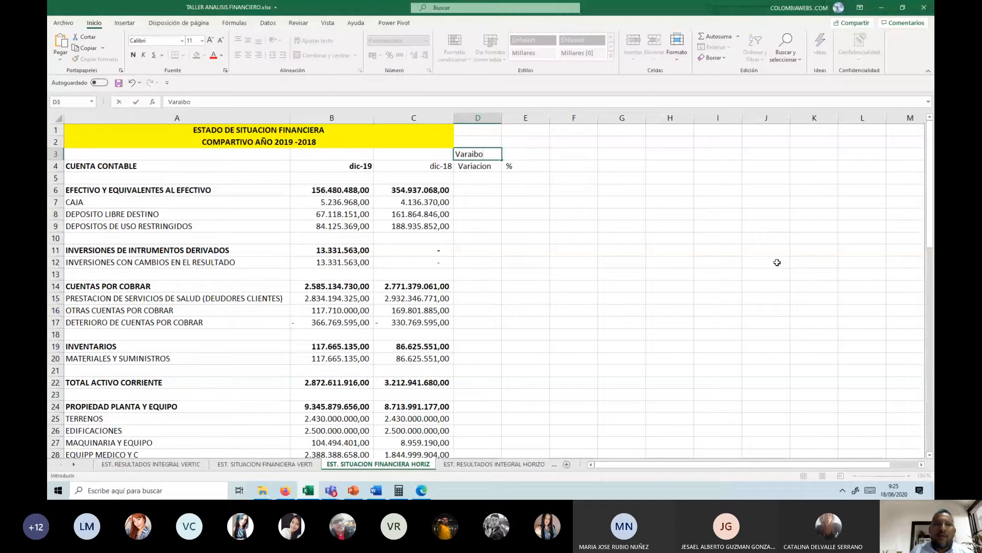
key("BackSpace")
key("BackSpace")
key("BackSpace")
key("BackSpace")
key("BackSpace")
key("BackSpace")
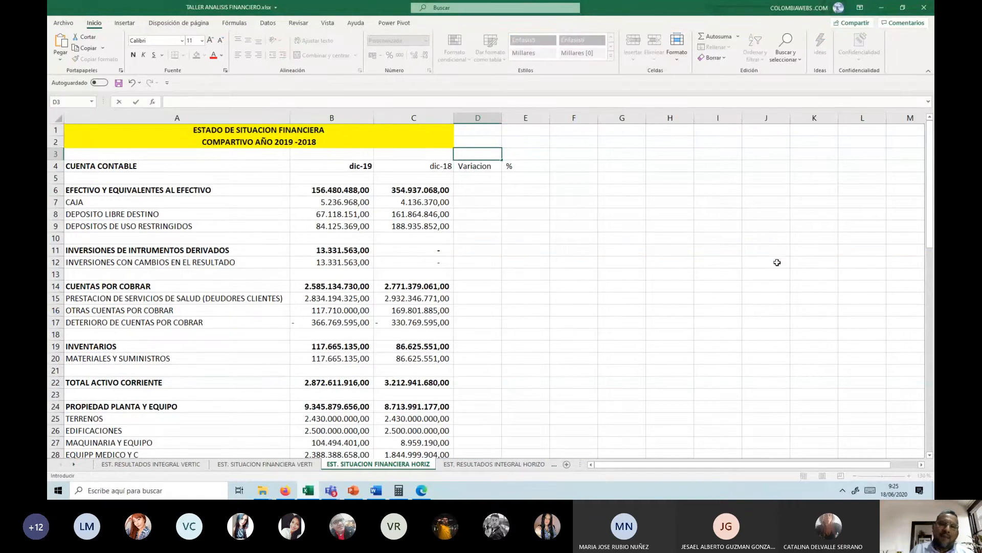
type("Variaci")
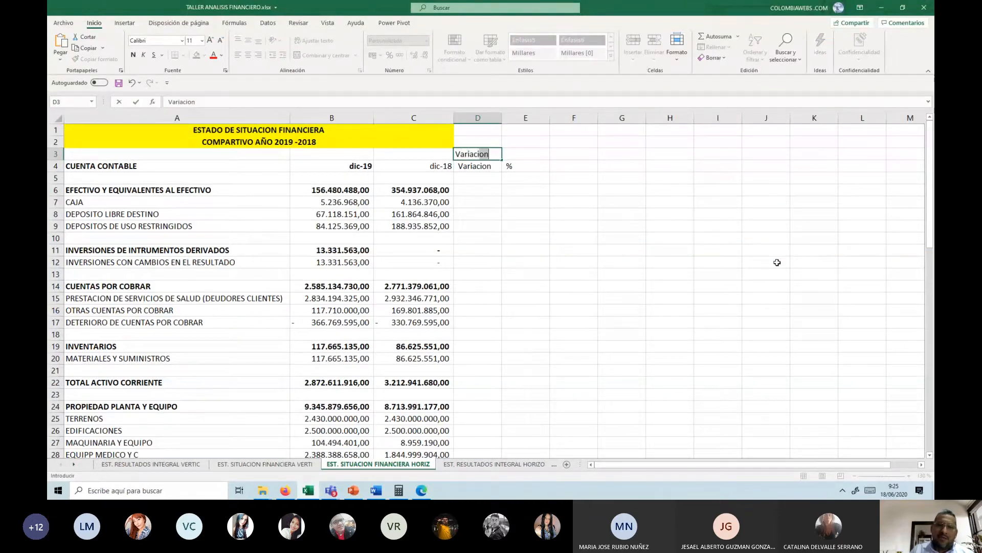
type("ion abso")
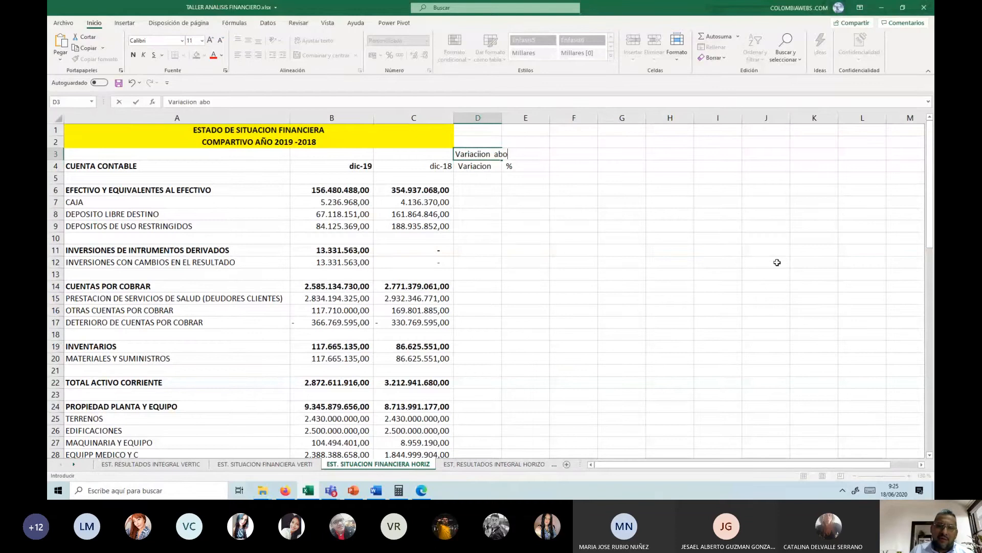
type("luta")
key("ctrl+Return")
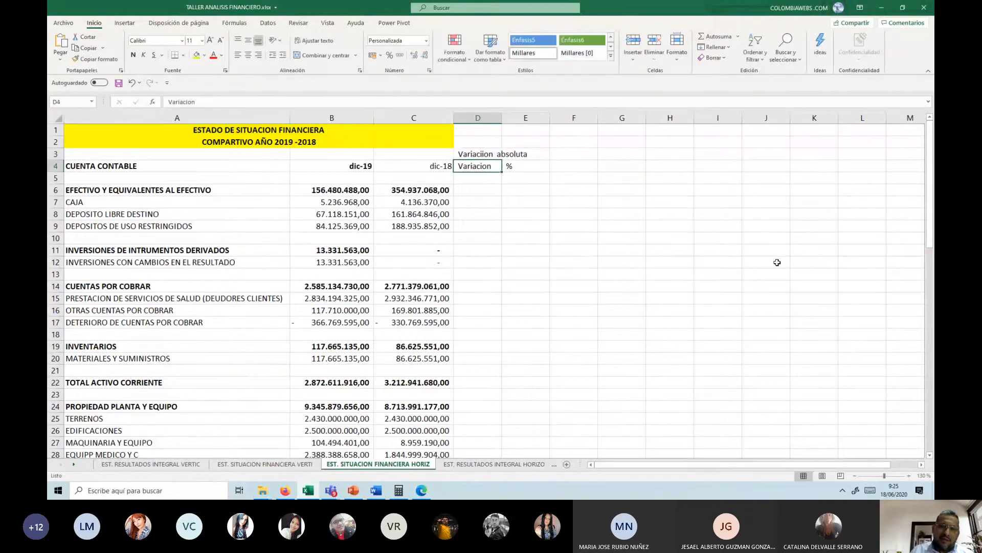
Step: Enter the label "variacion relativa" in cell E3, above the % heading
key("Right")
type("vara")
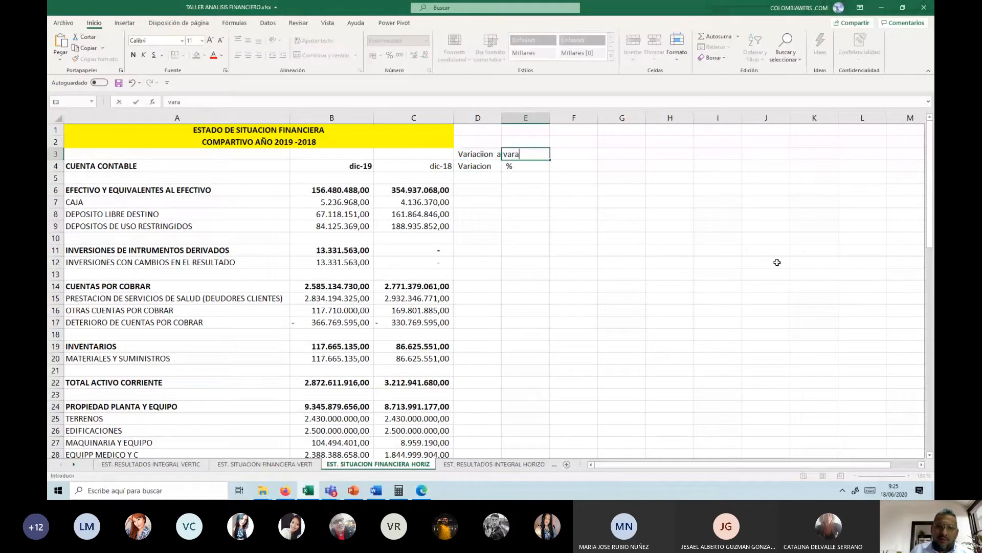
key("BackSpace")
type("iacion rel")
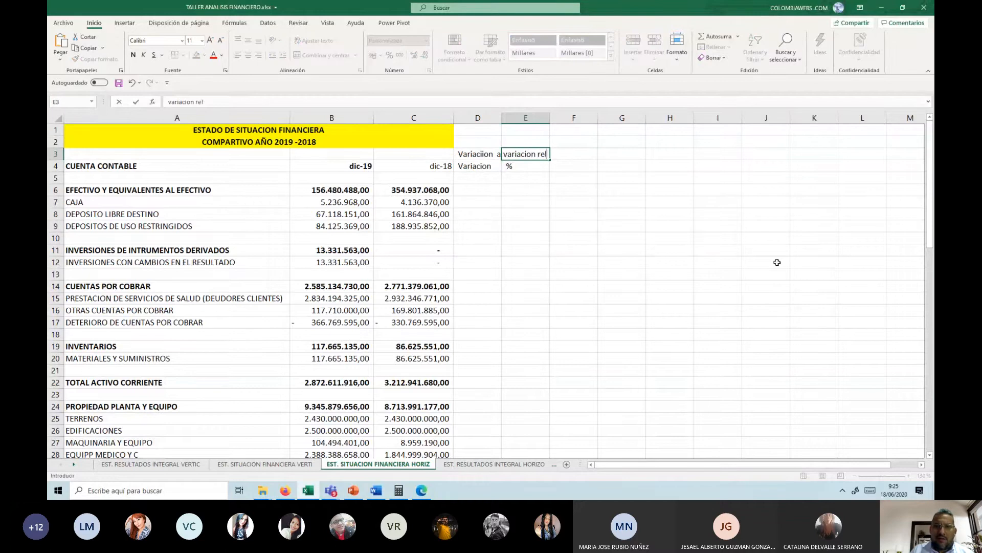
type("ati")
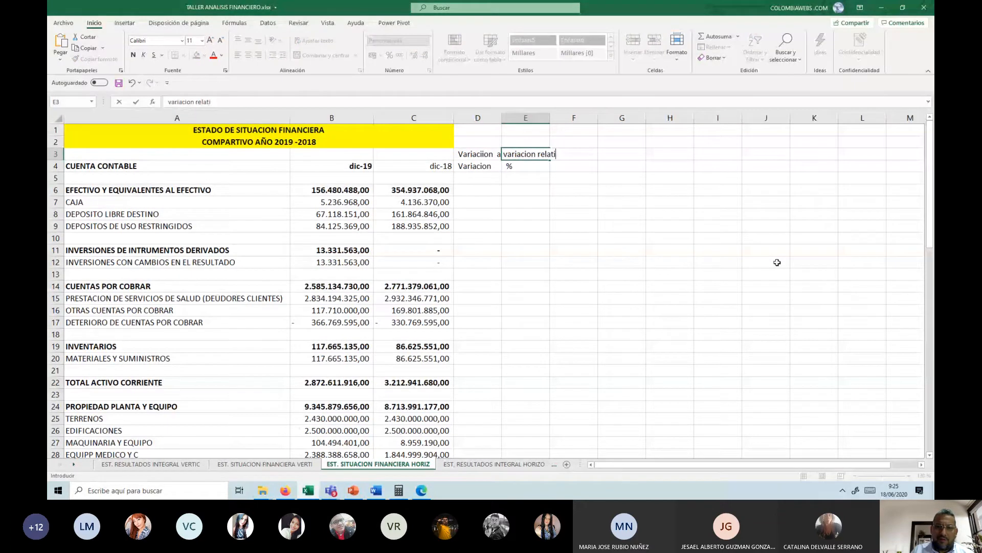
type("cva")
key("Return")
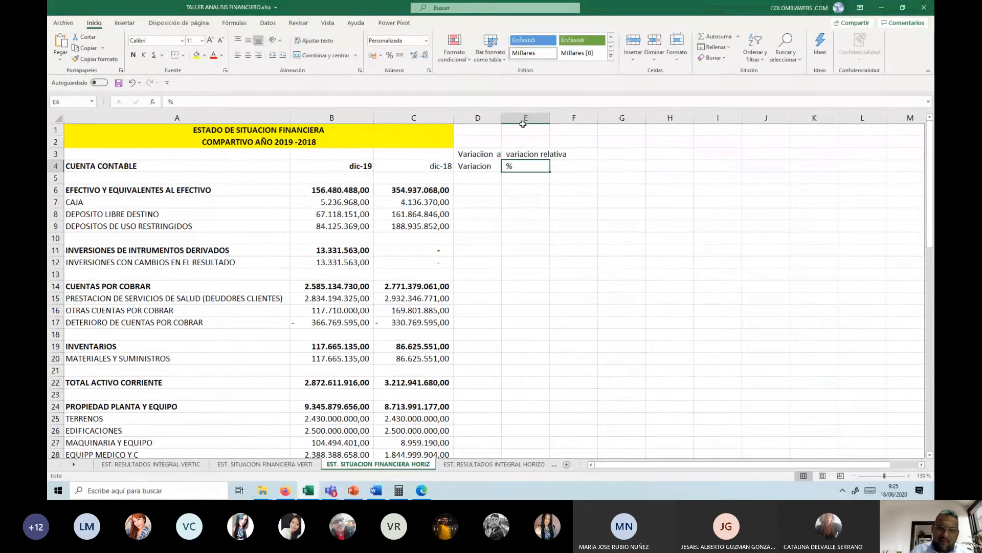
Step: Widen columns D and E so that their labels in row 3 fit completely
left_click_drag(502, 118, 537, 118)
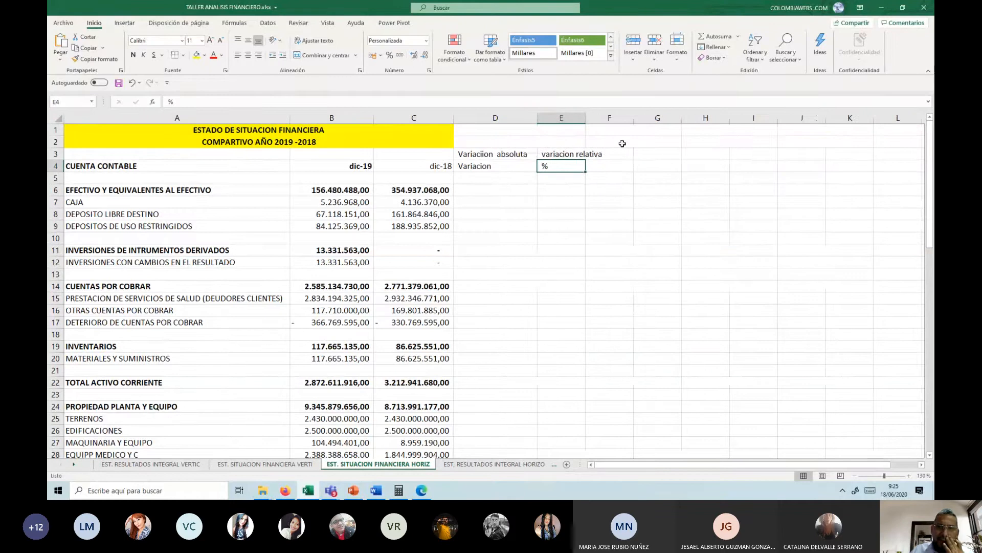
left_click_drag(586, 118, 589, 119)
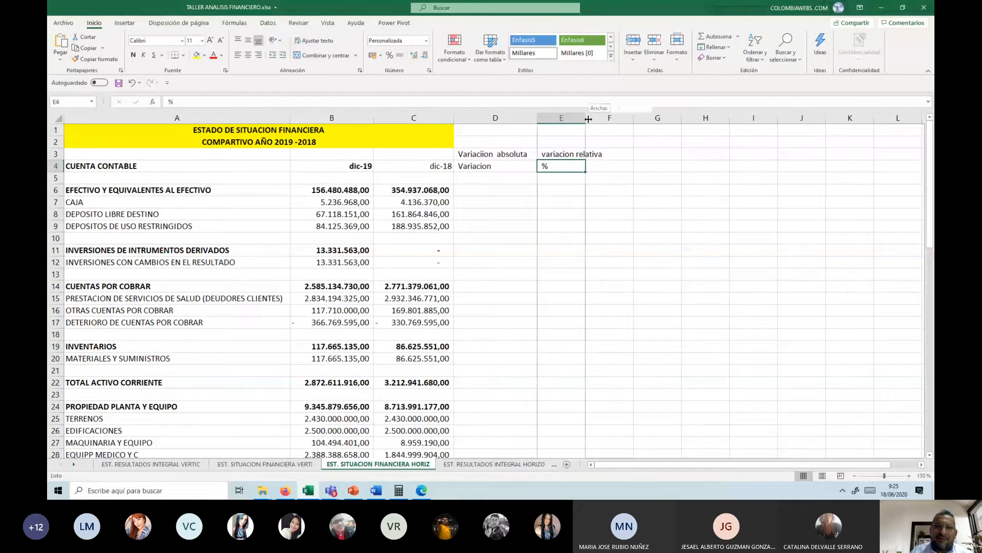
double_click(589, 119)
left_click(596, 155)
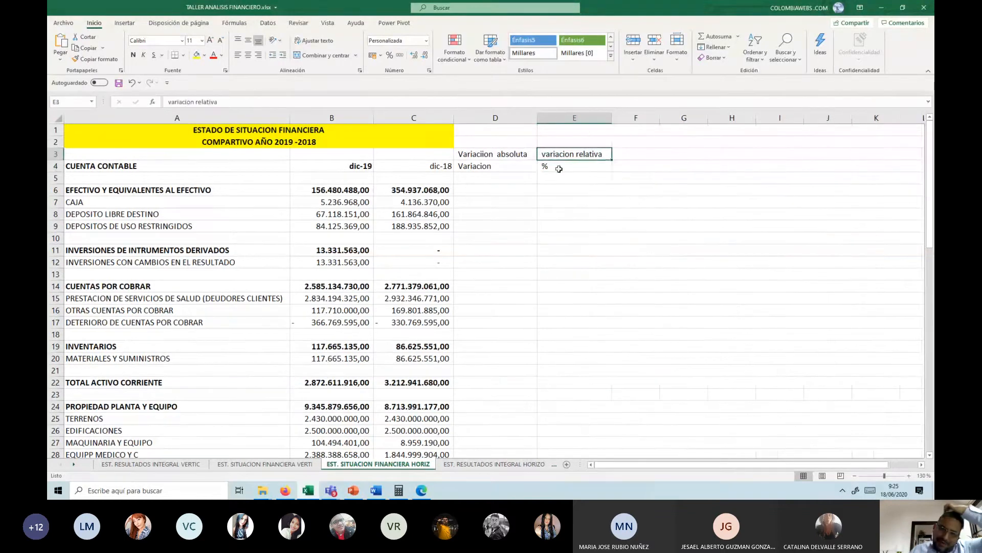
Step: Format the headings in D4:E4 with yellow fill, centred alignment and bold text
left_click_drag(491, 166, 560, 166)
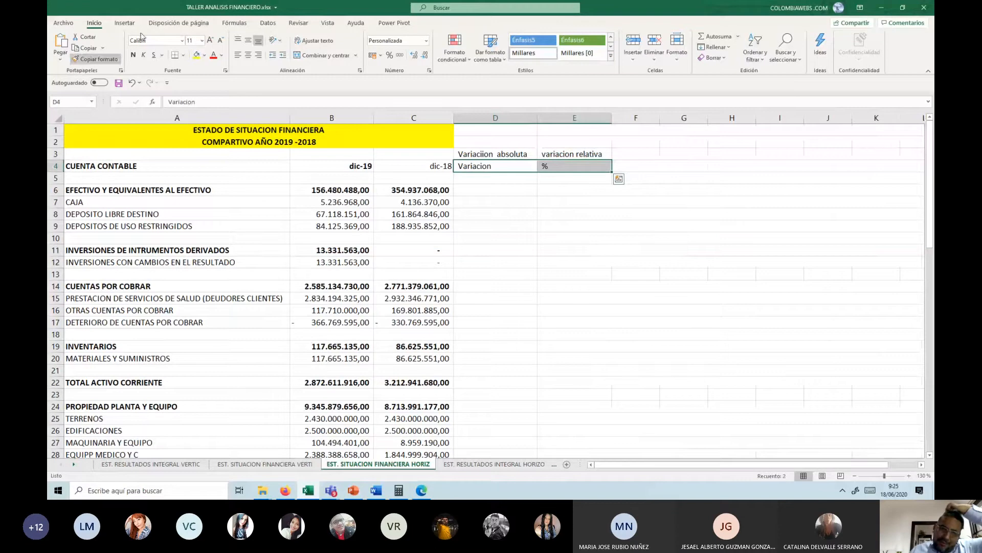
left_click(196, 55)
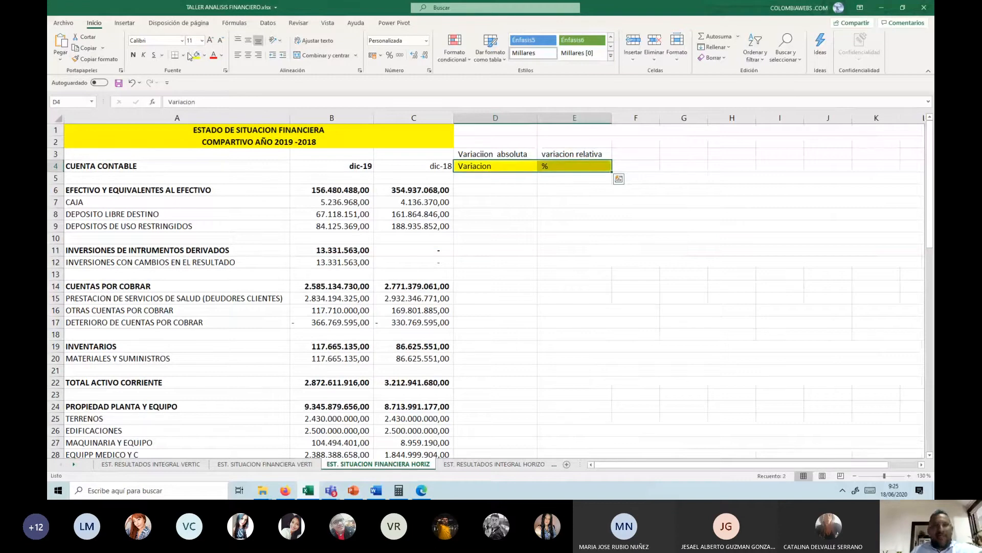
left_click(248, 56)
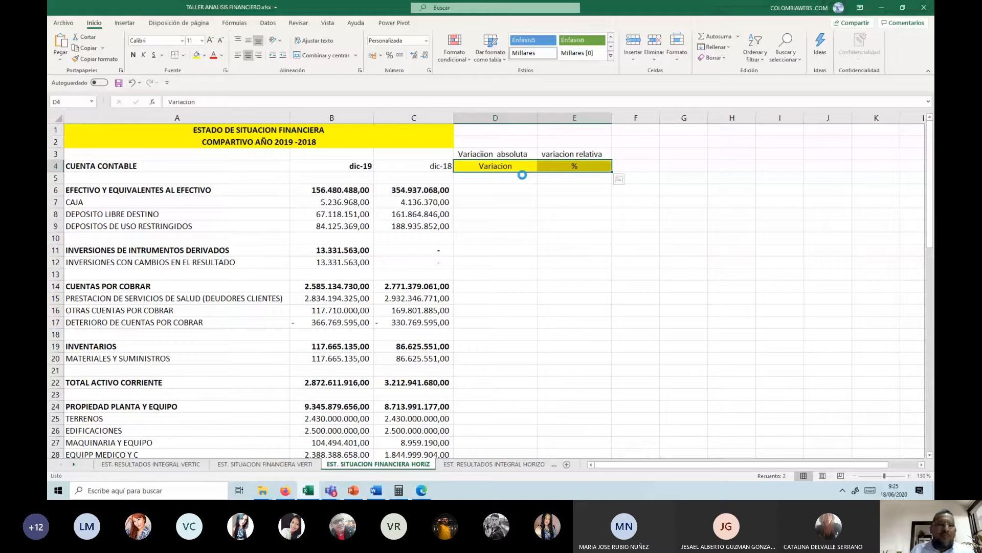
key("ctrl+n")
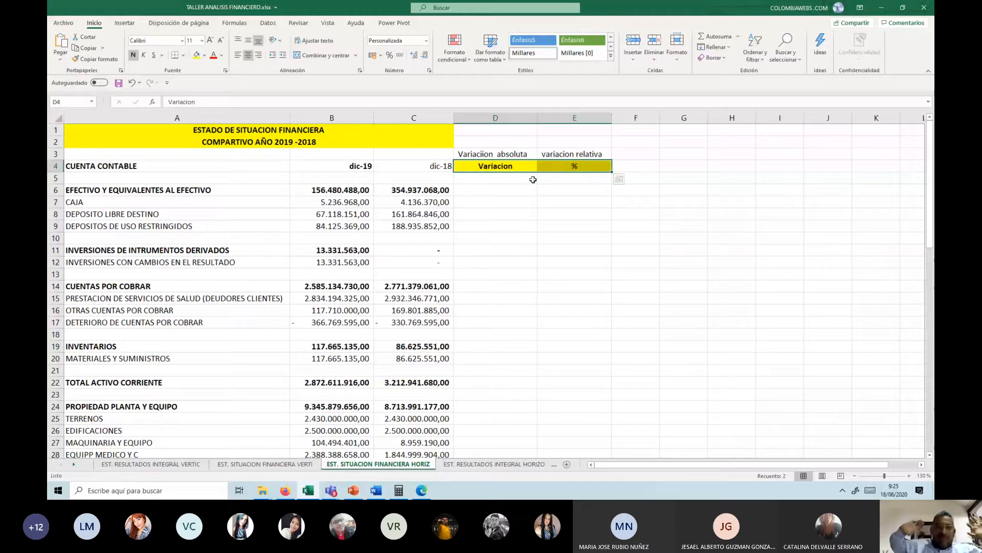
Step: Correct the spelling of the label in D3 to "Variacion absoluta"
left_click(503, 156)
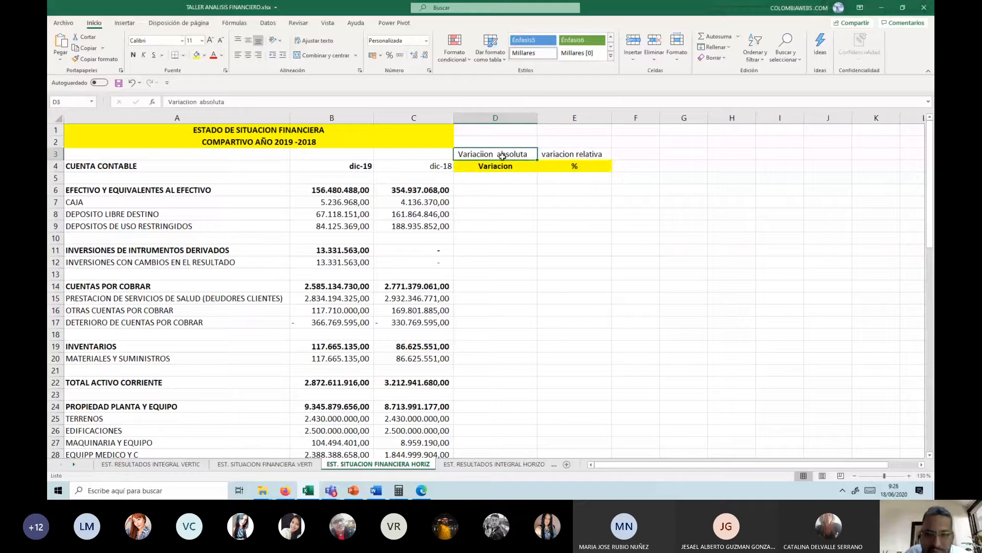
left_click(186, 102)
key("BackSpace")
key("Return")
Step: Enter the formula =B6-C6 in D6 to calculate the absolute variation of EFECTIVO Y EQUIVALENTES AL EFECTIVO
key("Down")
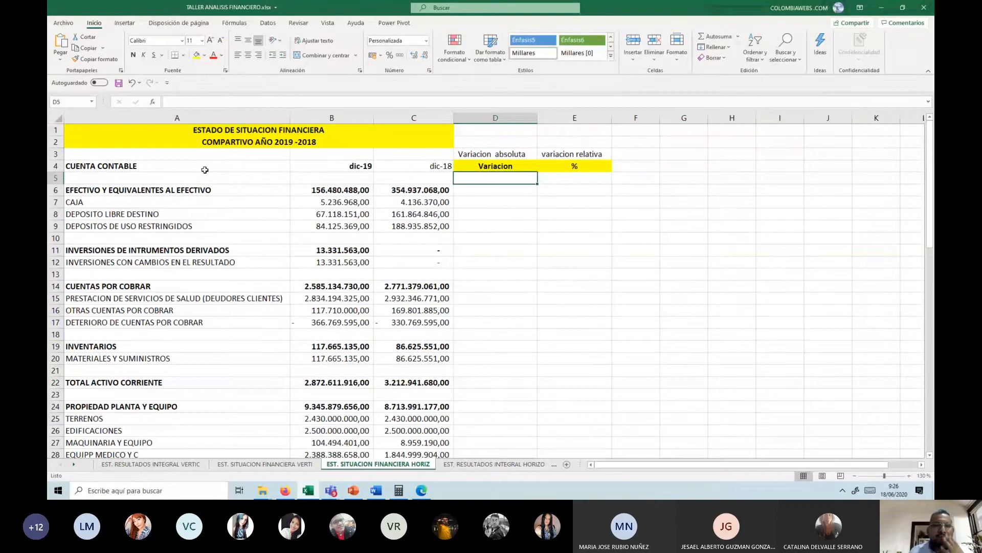
key("Down")
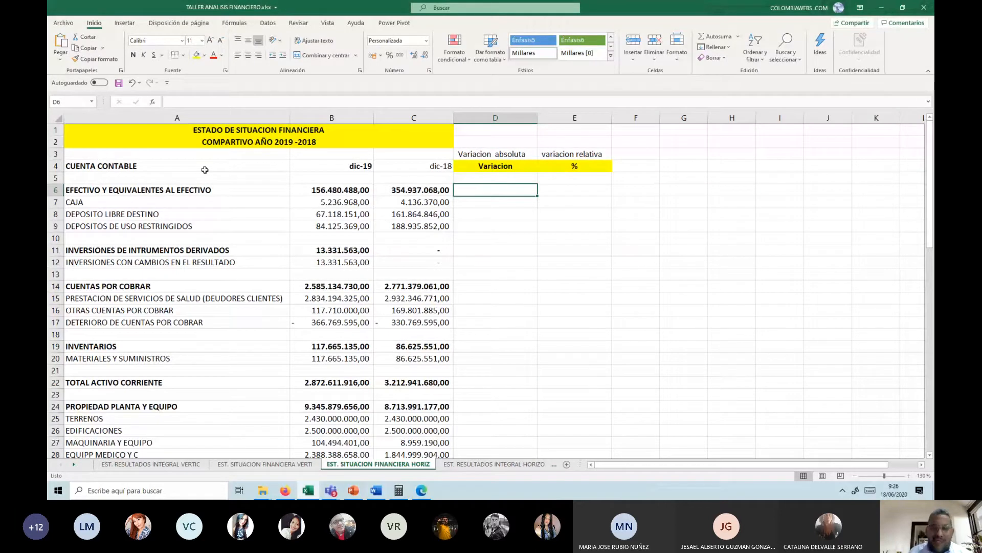
type("=")
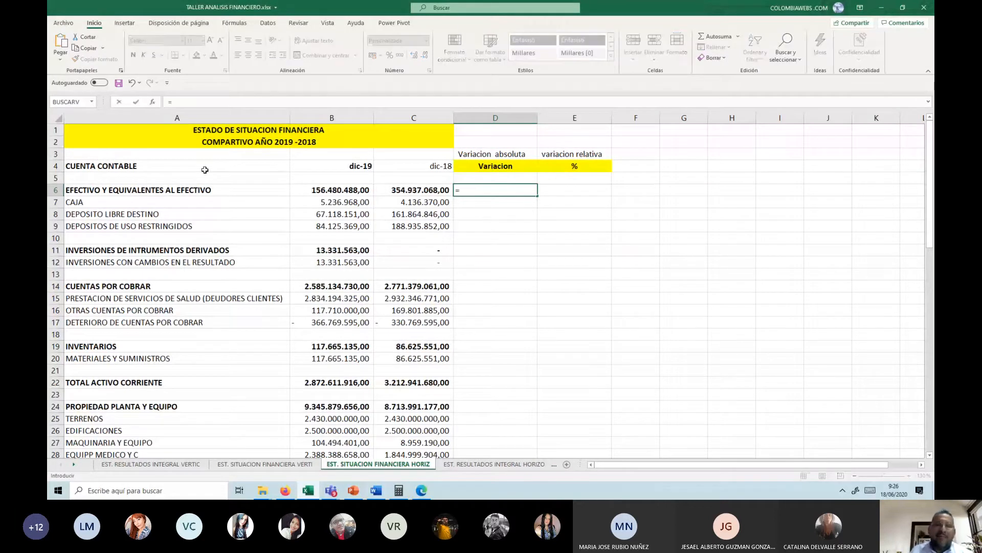
key("Left")
key("Left")
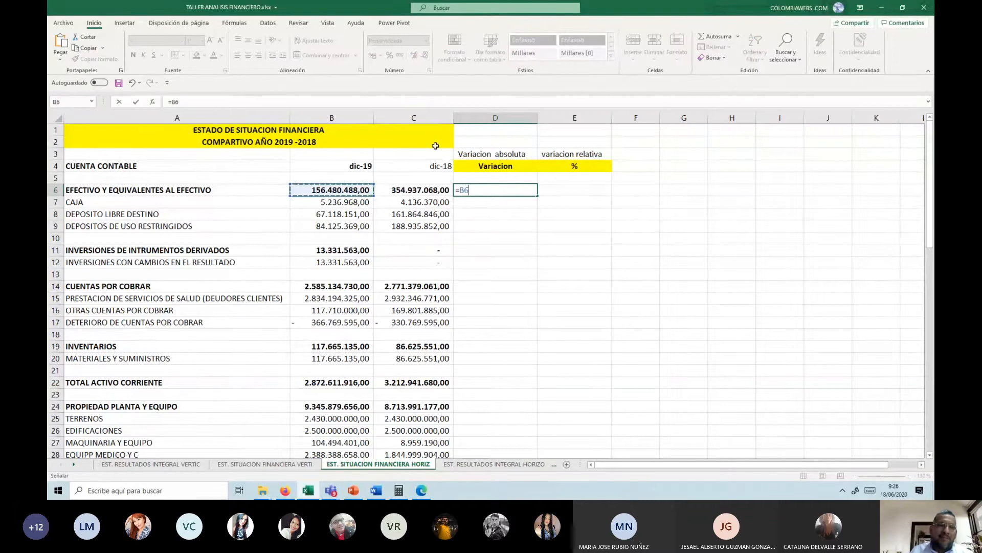
type("-")
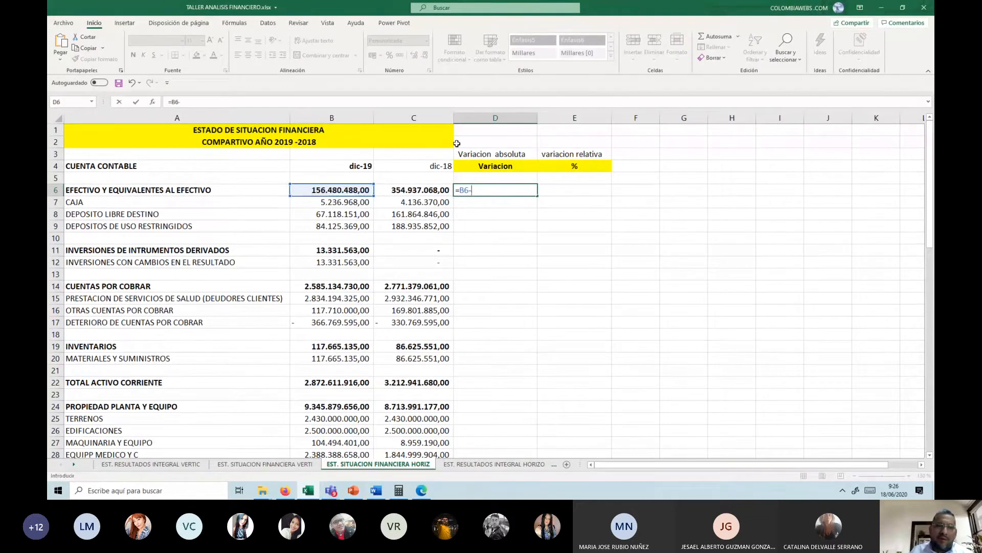
key("Left")
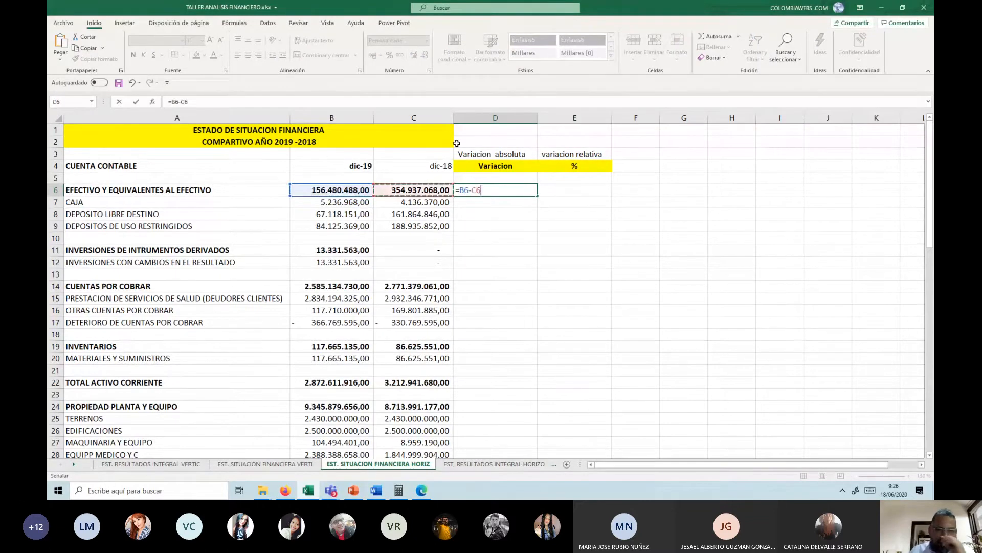
key("Return")
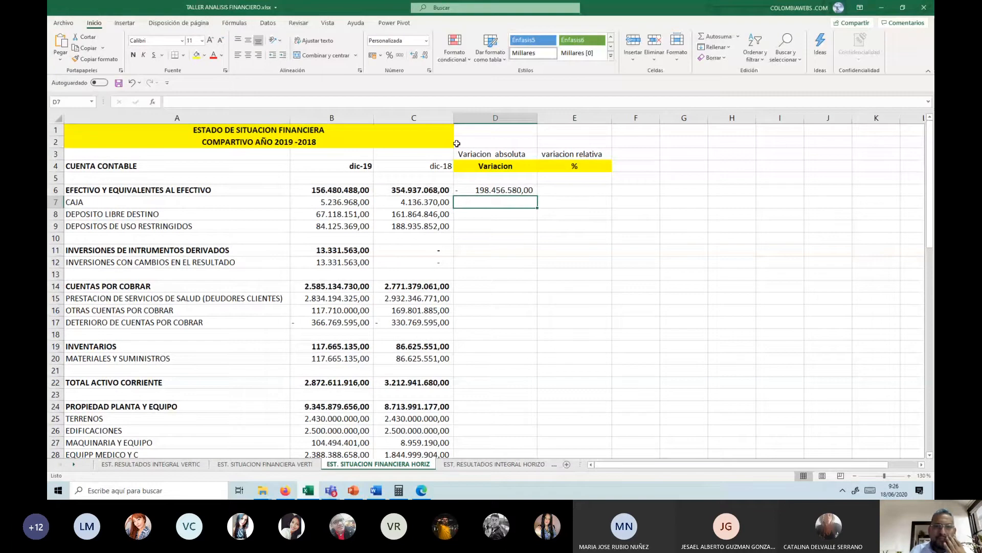
key("Up")
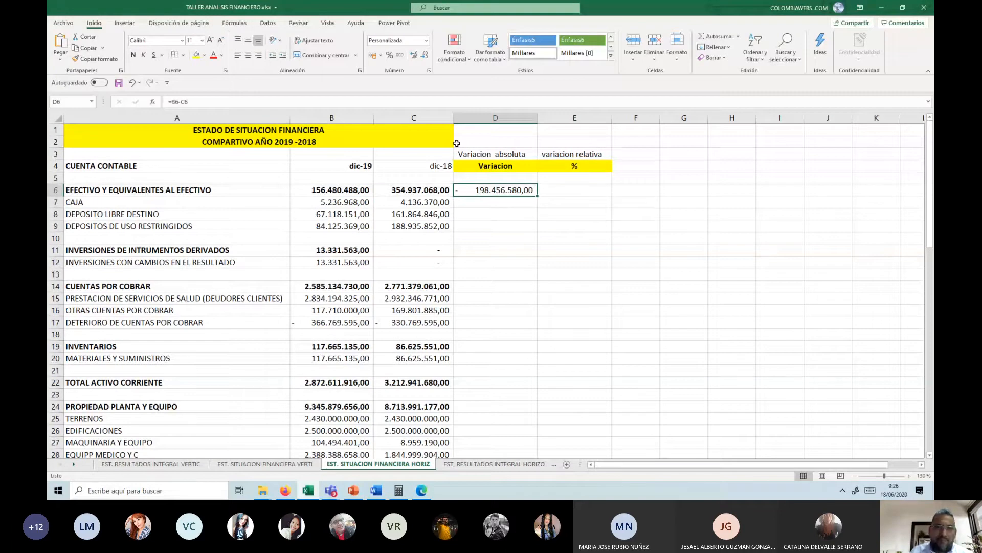
type("+")
key("Left")
type("-")
key("Left")
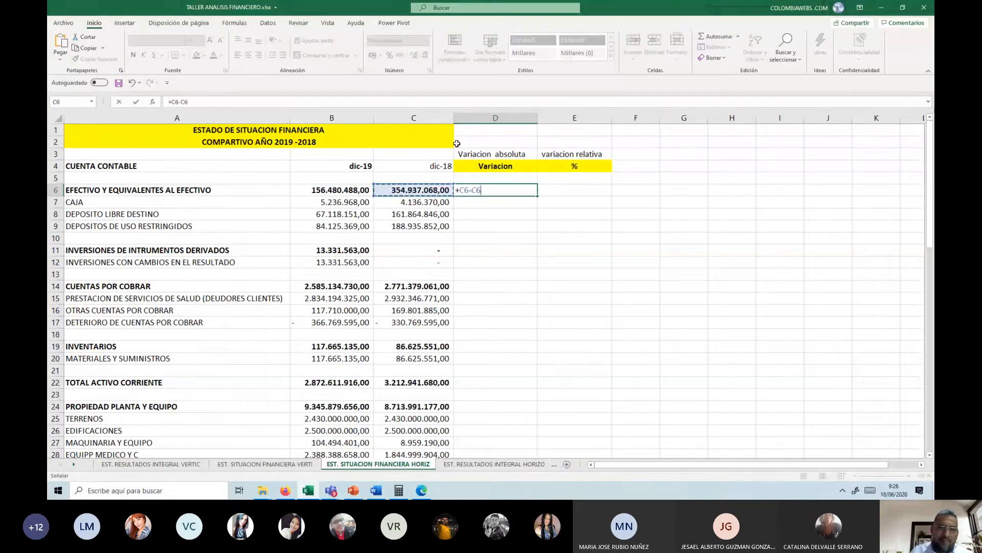
key("Escape")
Step: Re-enter the absolute variation formula in D6 as +B6-C6, subtracting dic-18 from dic-19
type("+")
key("Left")
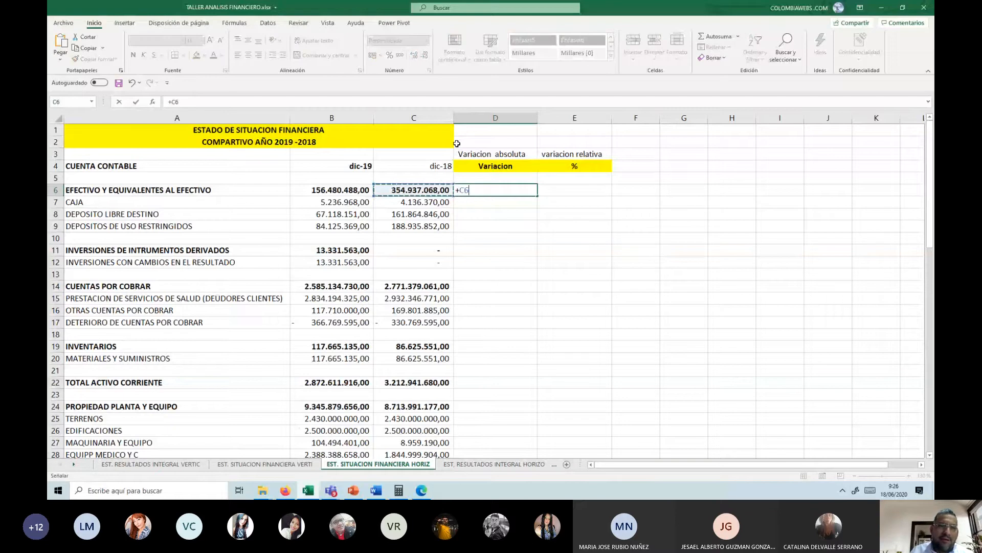
key("Left")
type("-")
key("Left")
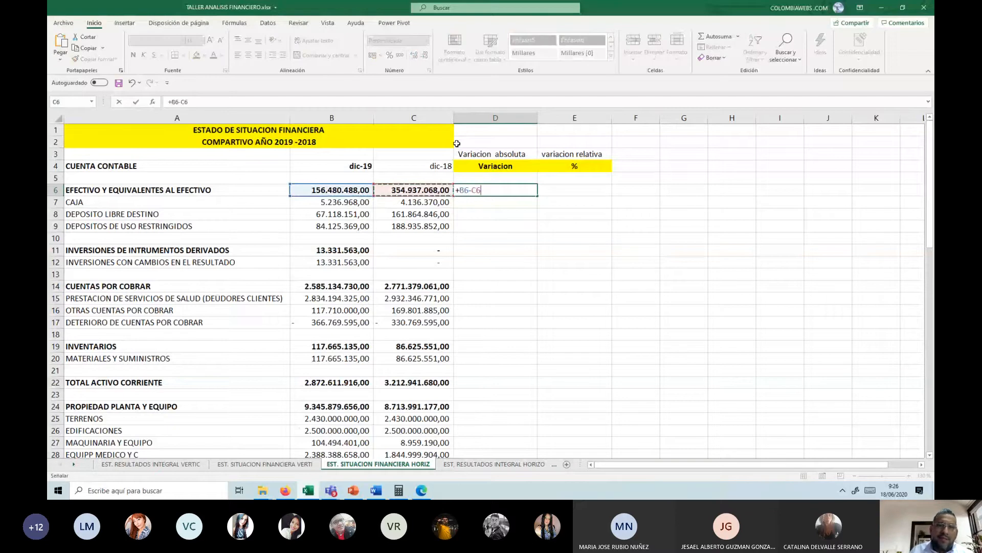
key("Return")
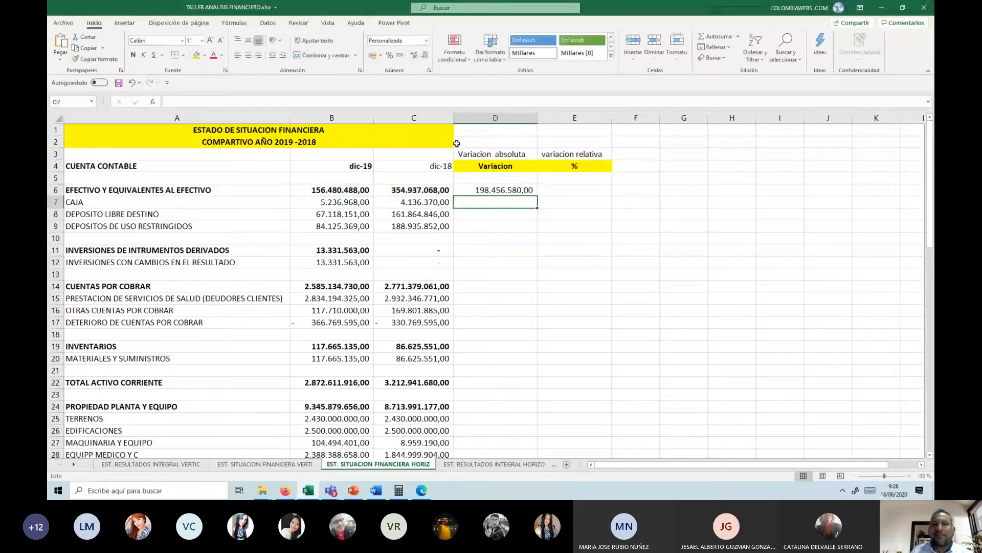
Step: Copy the formula in D6 down column D, from D7 through the remaining asset, liability and equity rows
key("Up")
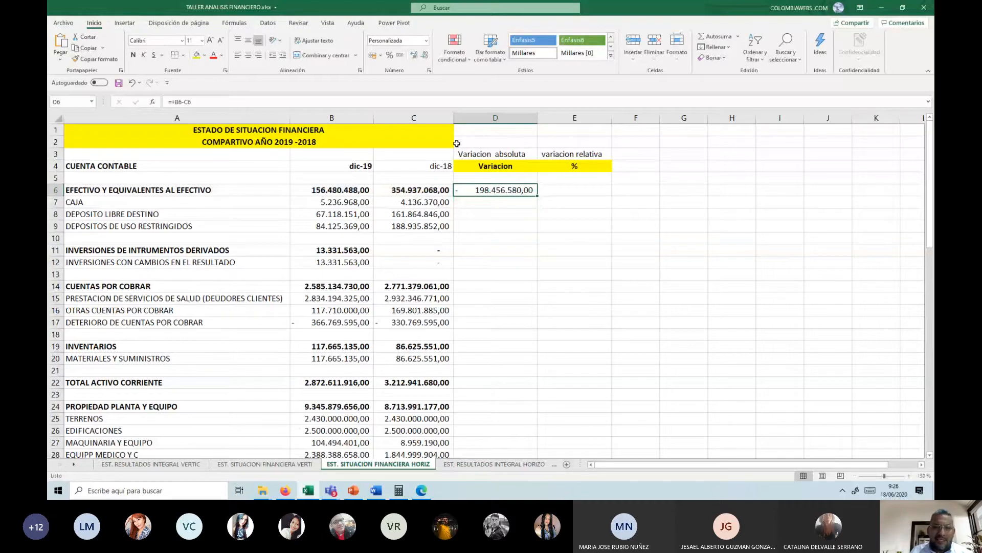
key("ctrl+c")
key("Down")
key("shift+Down")
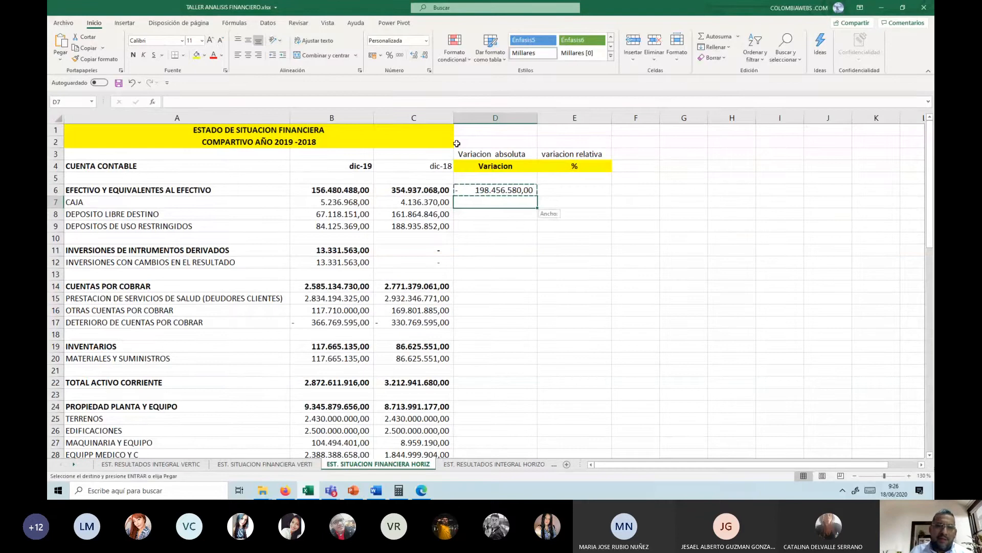
key("shift+Page_Down")
key("Up")
key("Up")
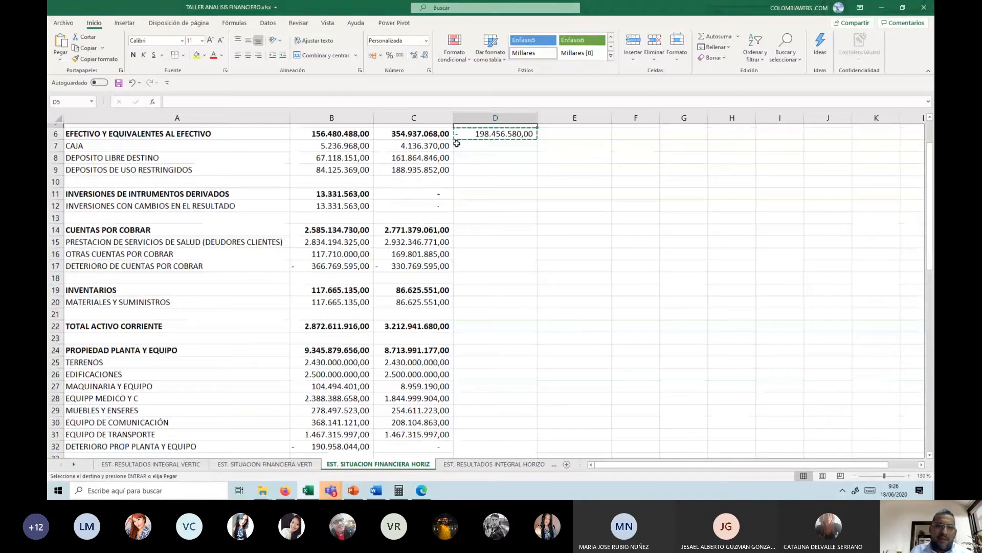
key("Down")
key("Down")
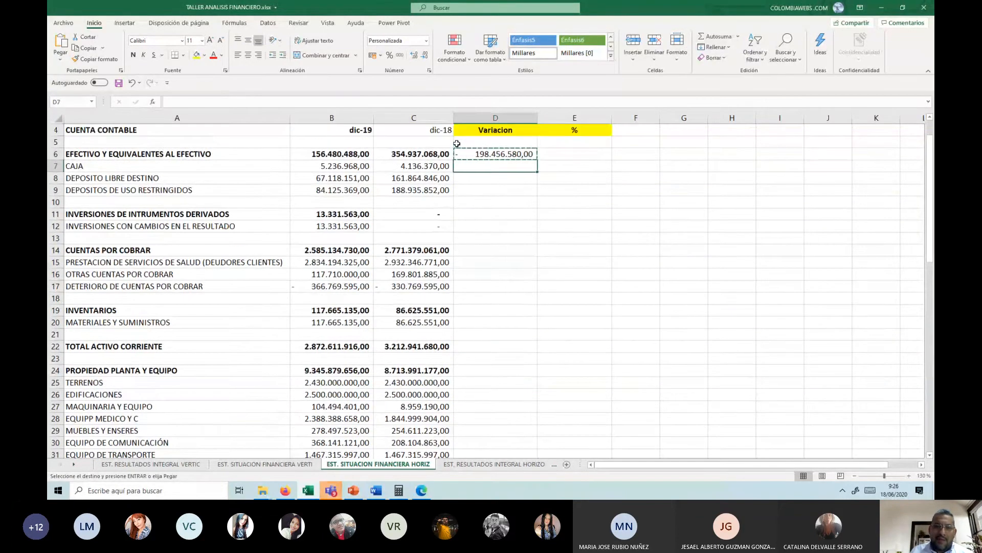
key("shift+Page_Down")
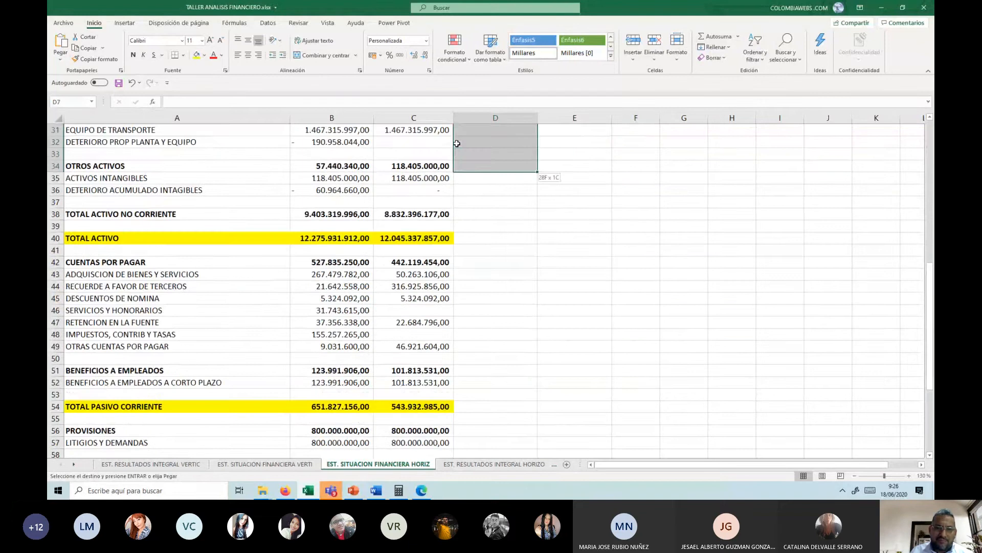
key("shift+Page_Down")
key("shift+Down")
key("shift+Down")
key("shift+Down")
key("shift+Down")
key("shift+Down")
key("shift+Down")
key("shift+Down")
key("shift+Down")
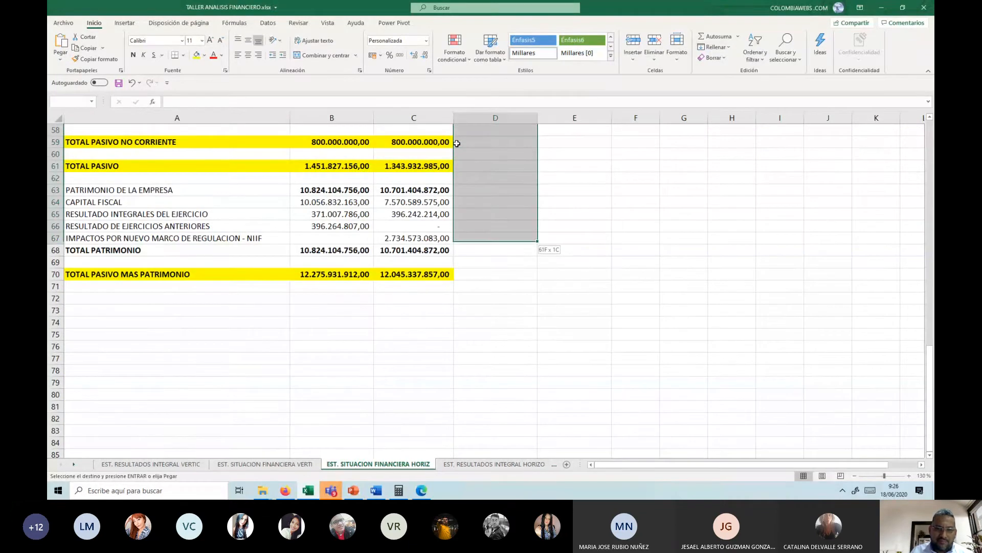
key("Return")
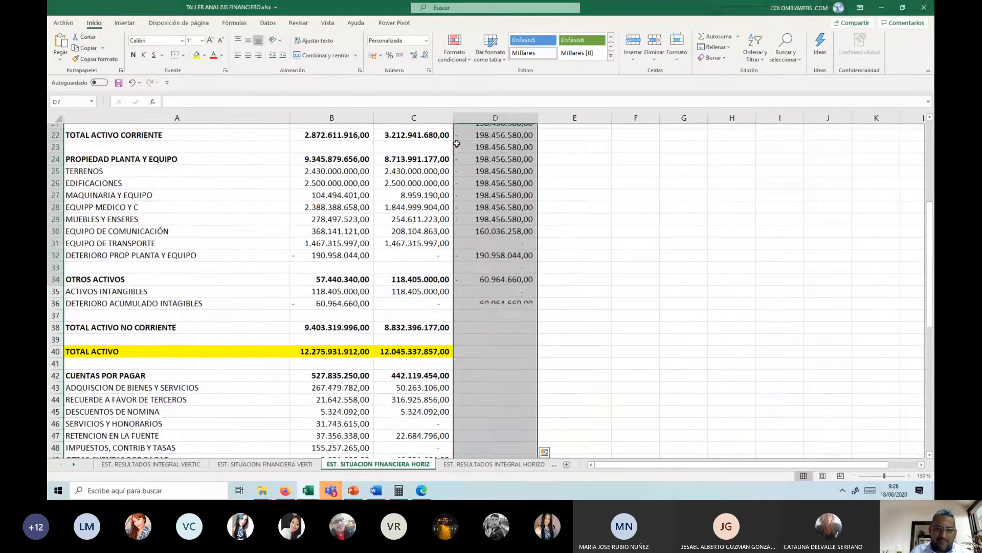
Step: Clear the copied formulas from D10 and D13, in the blank rows around the derivative investments group
key("Up")
key("Up")
key("Down")
key("Down")
key("Down")
key("Down")
key("Down")
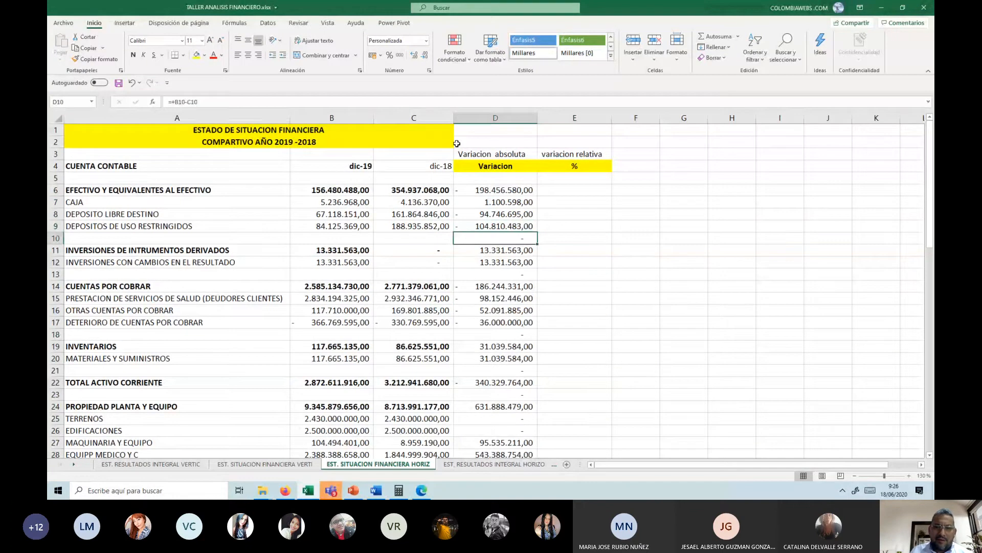
key("Delete")
key("Down")
key("Down")
key("Down")
Step: Clear the copied formulas from D18, D21 and D23, in the blank rows around INVENTARIOS and TOTAL ACTIVO CORRIENTE
key("Delete")
key("Down")
key("Down")
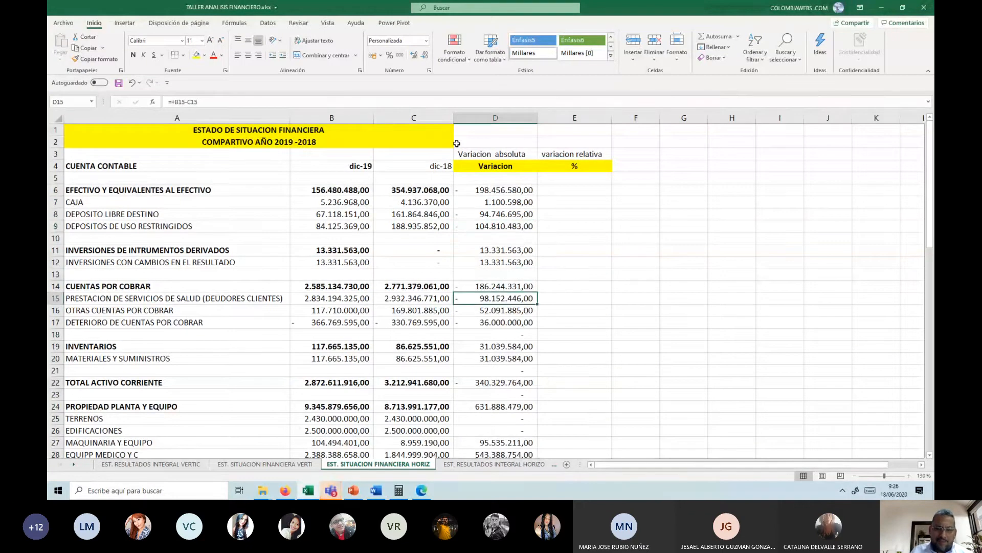
key("Down")
key("Down")
key("Down")
key("Delete")
key("Down")
key("Down")
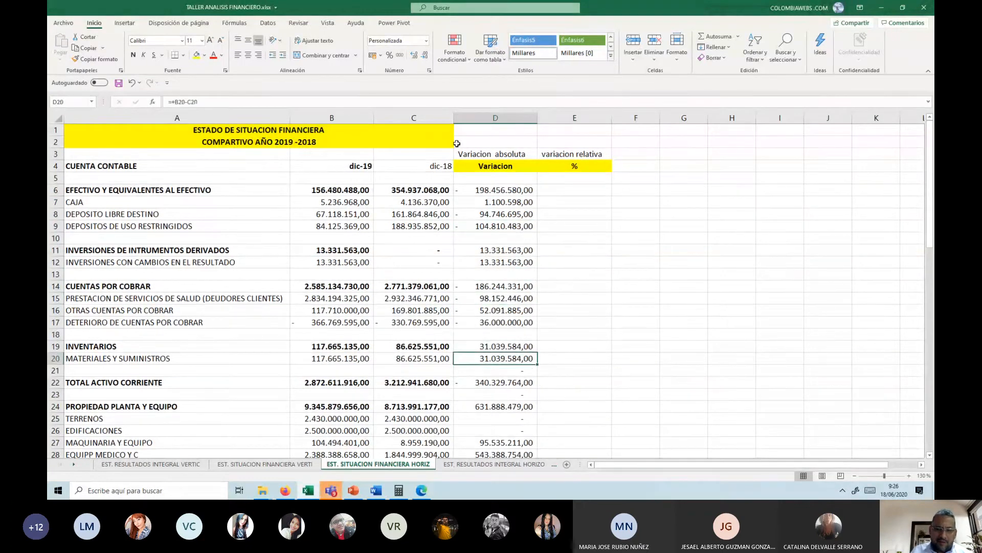
key("Down")
key("Delete")
key("Down")
key("Down")
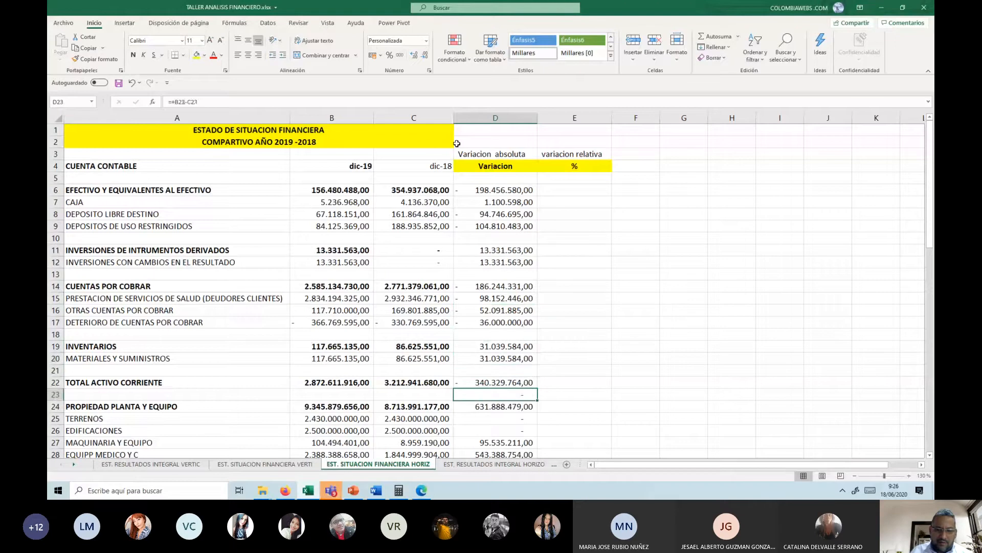
key("Delete")
Step: Clear the copied formulas from D33 and D37, in the blank rows around the OTROS ACTIVOS group
scroll(485, 220, "down", 2)
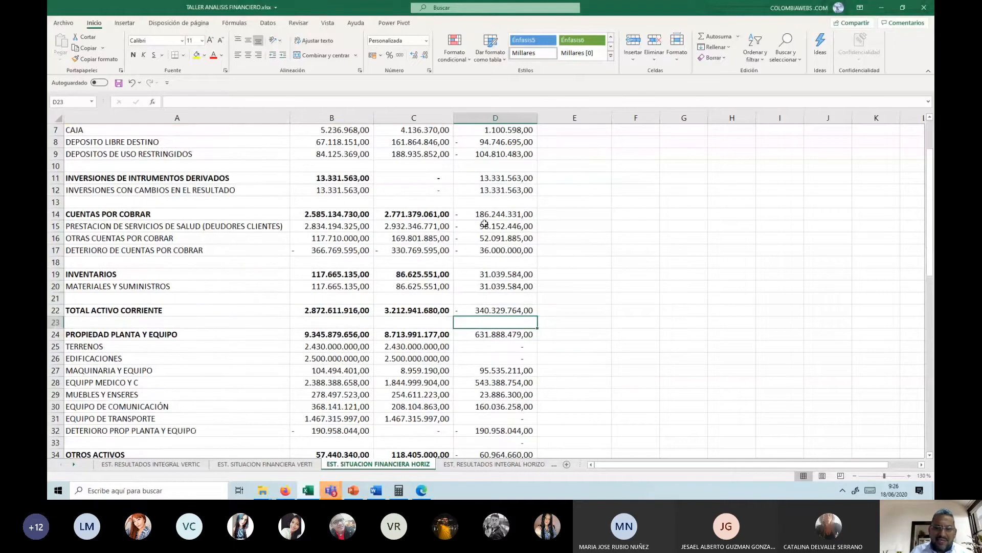
key("Down")
key("Down")
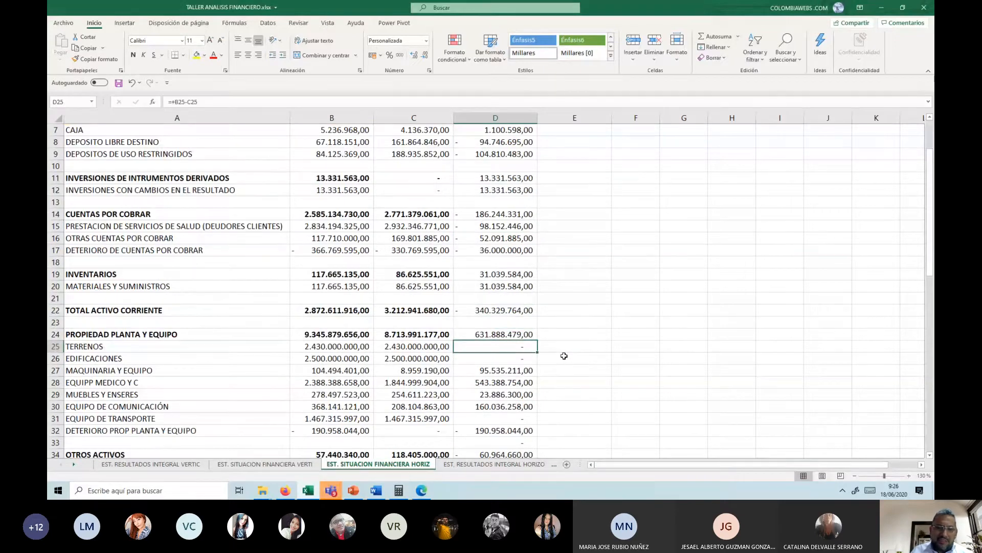
scroll(564, 356, "down", 3)
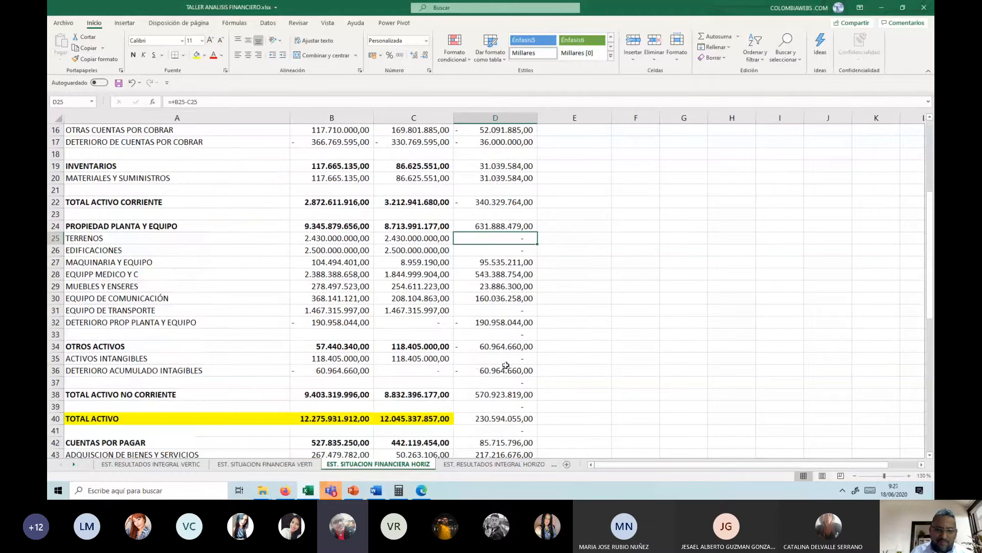
left_click(506, 333)
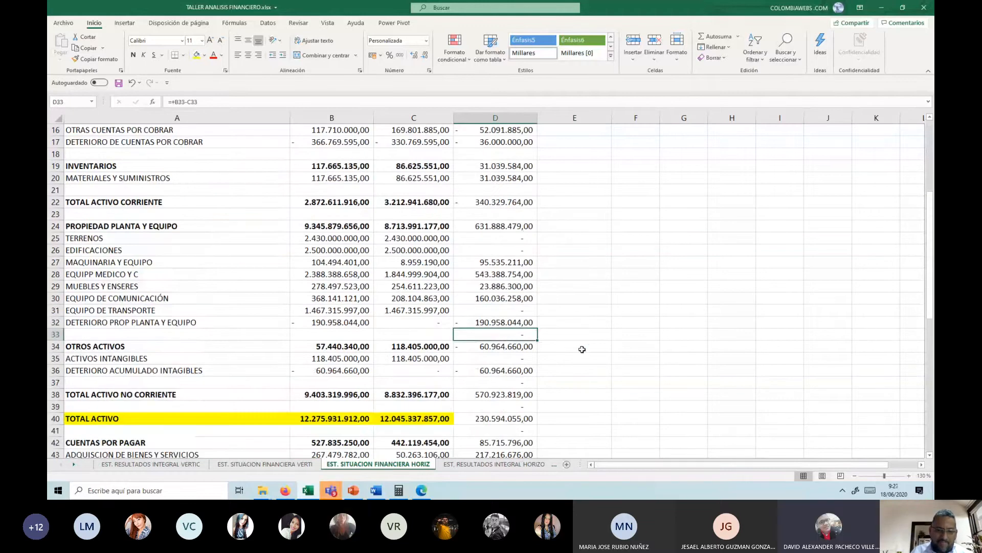
key("Delete")
key("Down")
key("Down")
key("Down")
key("Down")
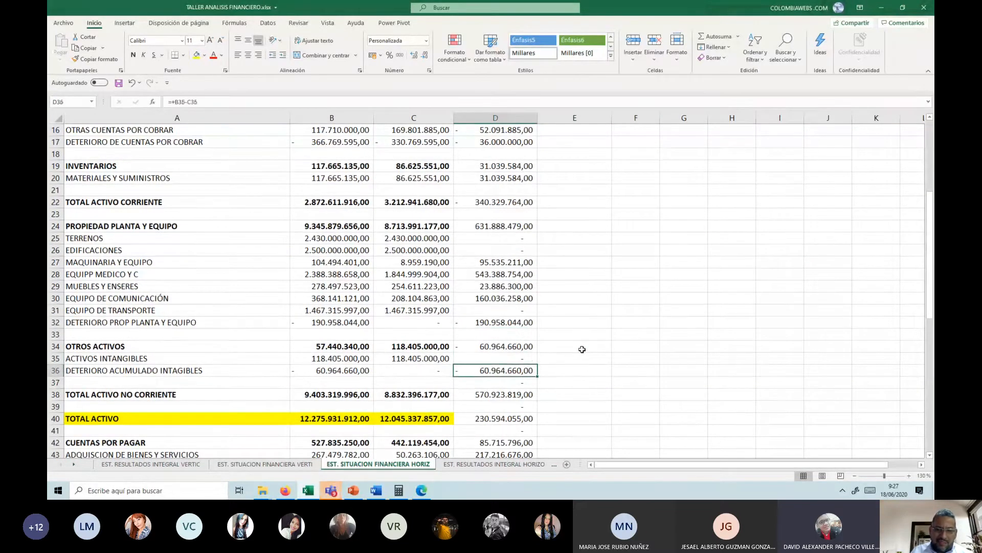
key("Delete")
key("Down")
key("Down")
key("Down")
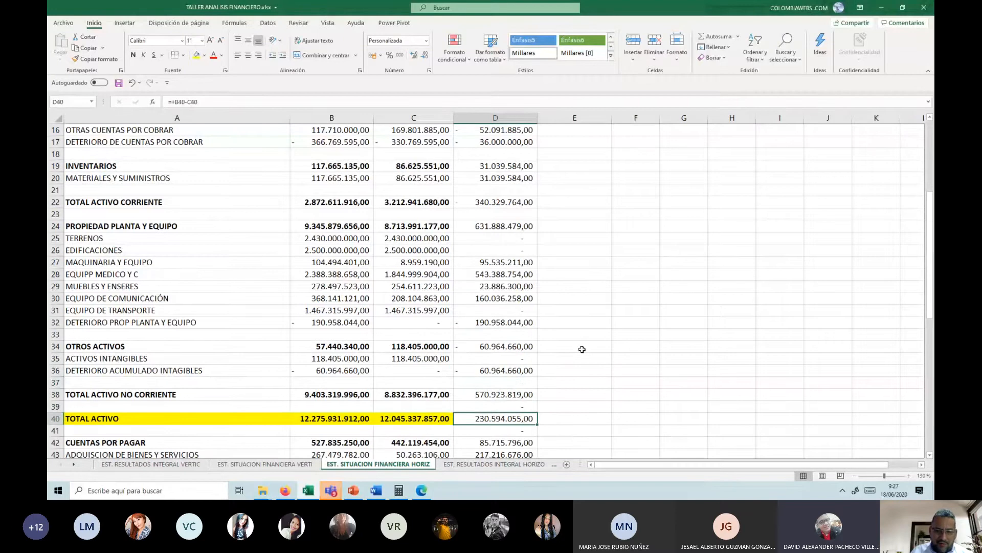
Step: Clear the copied formulas from blank-row cells D39 and D41, keeping the TOTAL ACTIVO variation in D40
key("Delete")
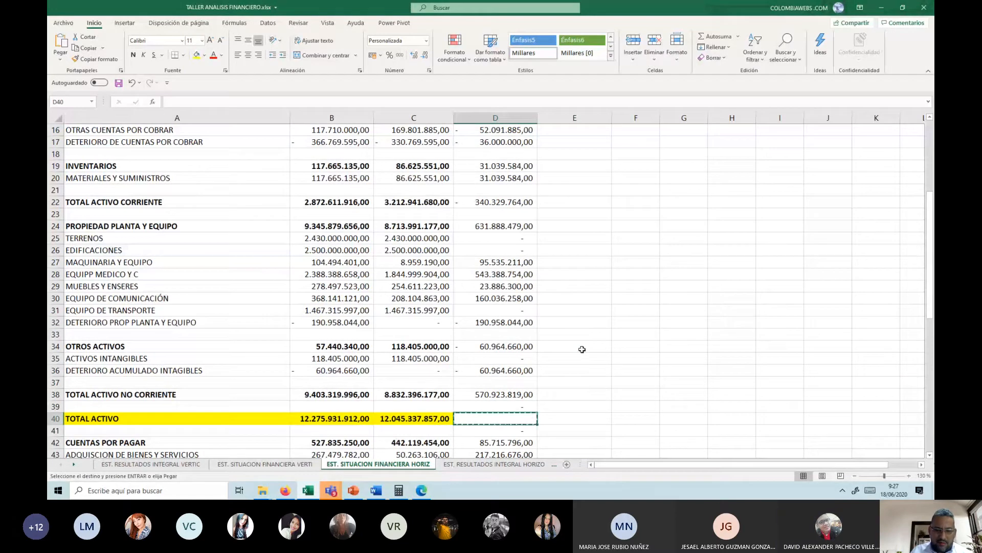
key("ctrl+z")
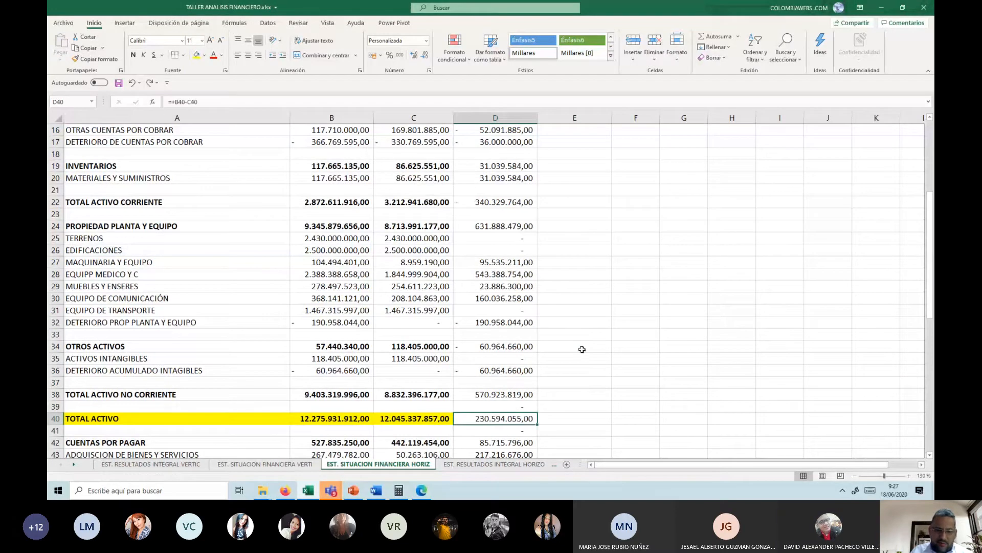
key("Up")
key("Down")
key("Down")
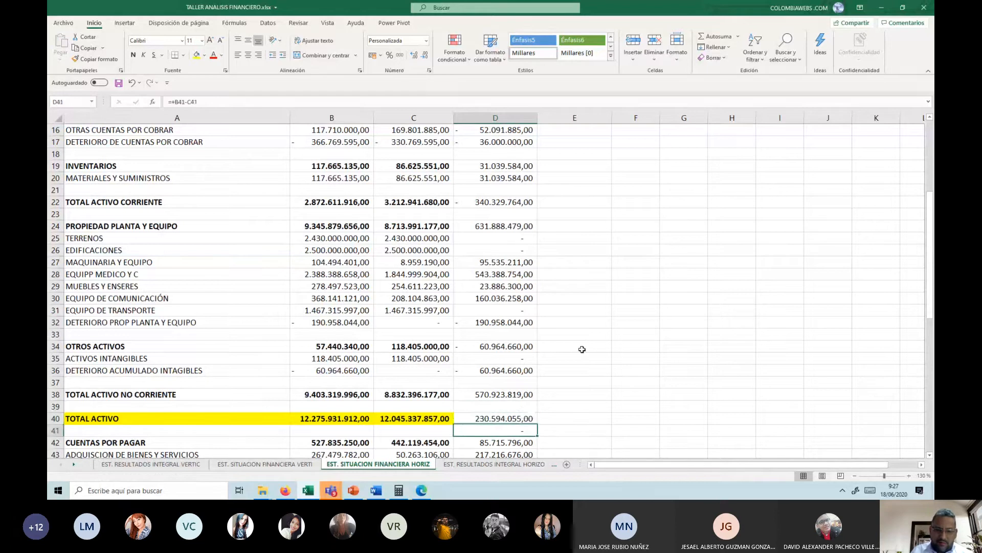
Step: Clear the copied formulas from D53, D55 and D58, in the blank rows around TOTAL PASIVO CORRIENTE and PROVISIONES
scroll(592, 322, "down", 6)
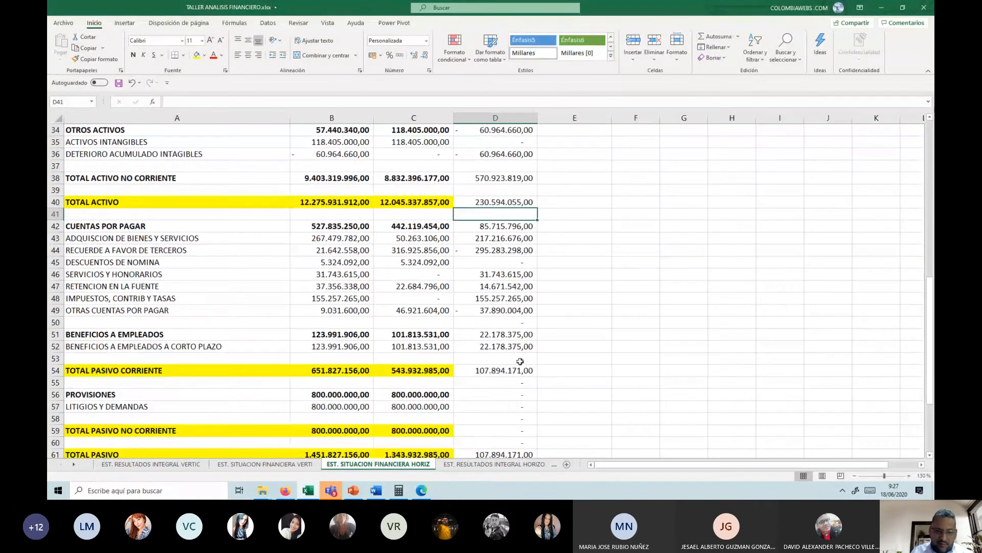
left_click(520, 360)
key("Down")
key("Down")
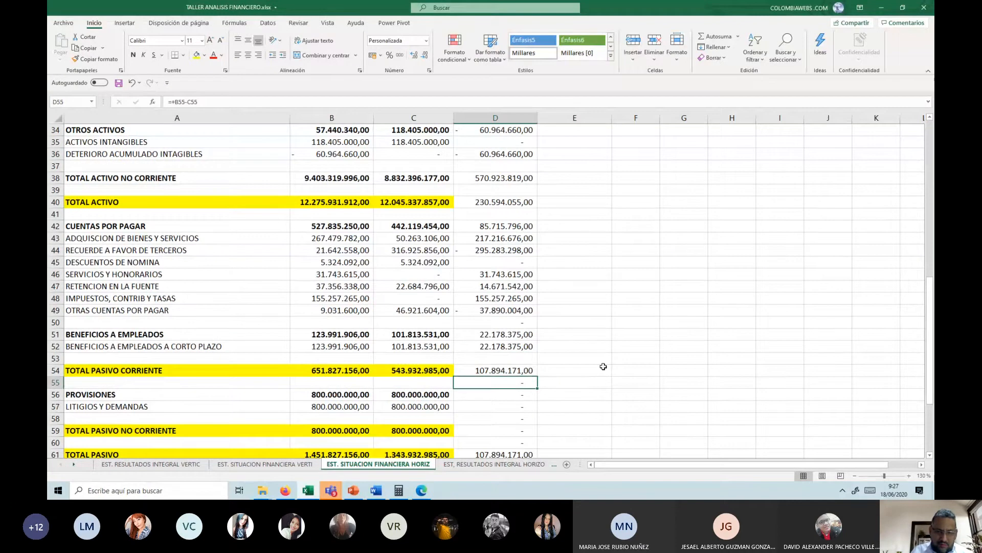
key("Delete")
key("Down")
Step: Clear the copied formula from D60, the blank row between TOTAL PASIVO NO CORRIENTE and TOTAL PASIVO
key("Down")
key("Down")
key("Delete")
key("Down")
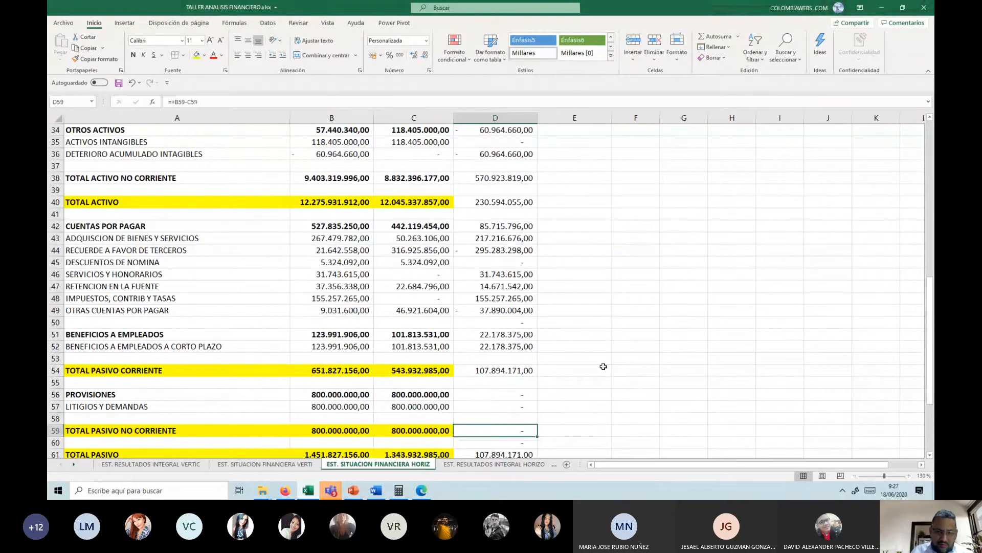
key("Down")
key("Delete")
key("Down")
key("Down")
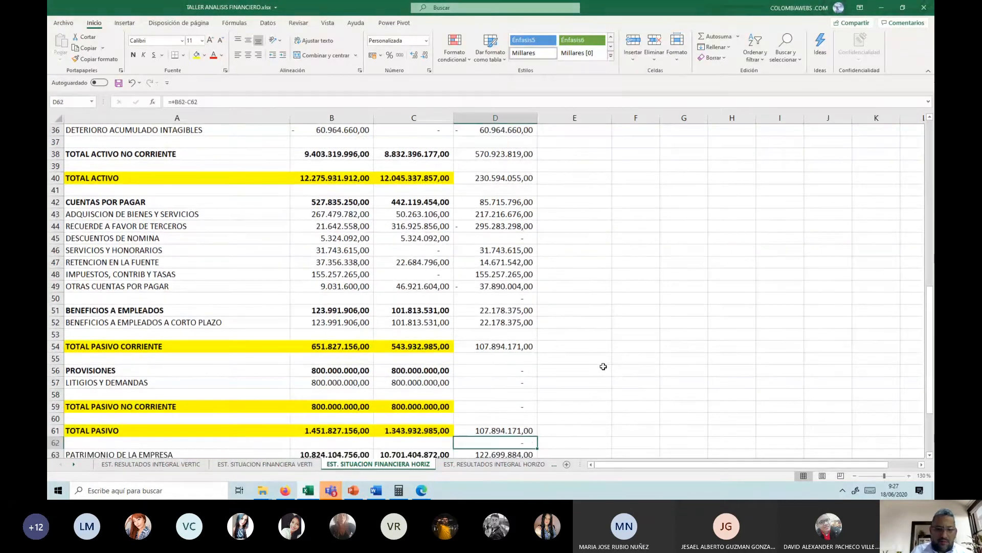
key("Down")
key("Down")
key("Down")
key("Down")
key("Down")
key("Down")
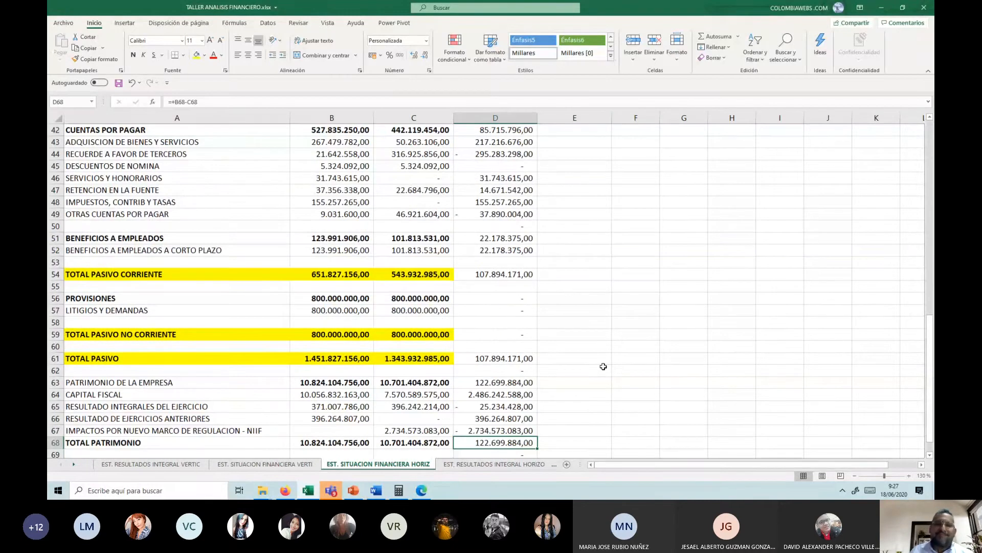
Step: Re-enter the absolute variation of EFECTIVO Y EQUIVALENTES AL EFECTIVO in D6 as =B6-C6
scroll(558, 256, "up", 7)
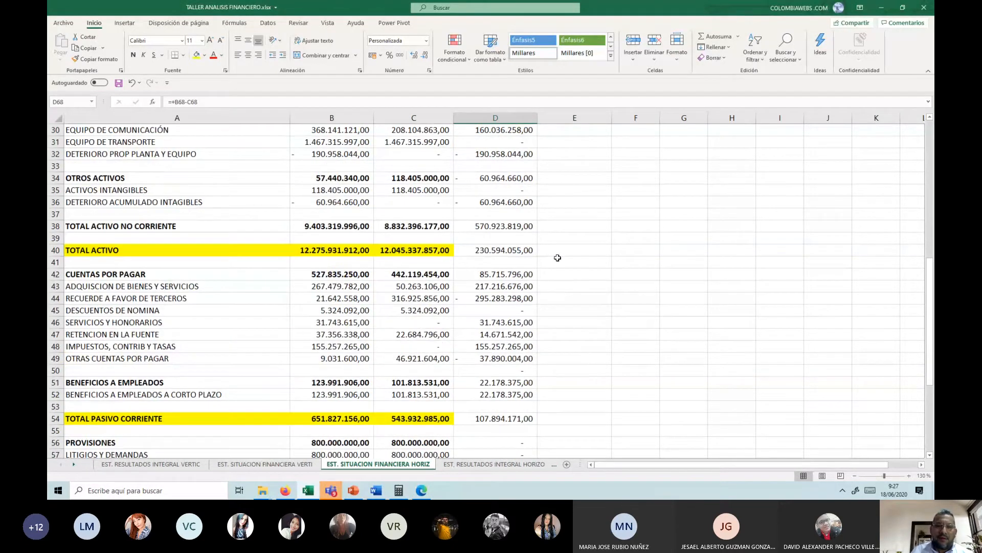
scroll(514, 177, "up", 6)
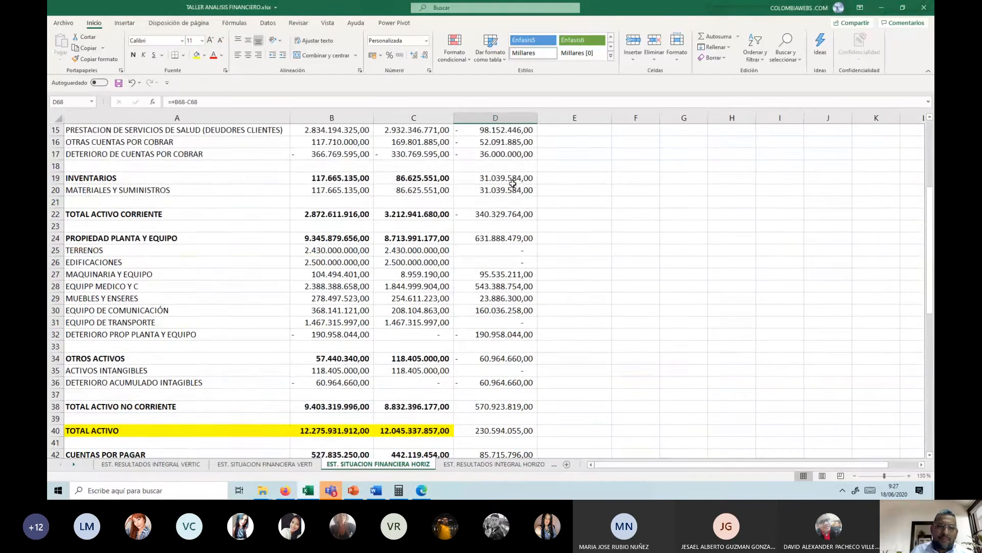
scroll(513, 184, "up", 1)
left_click(512, 189)
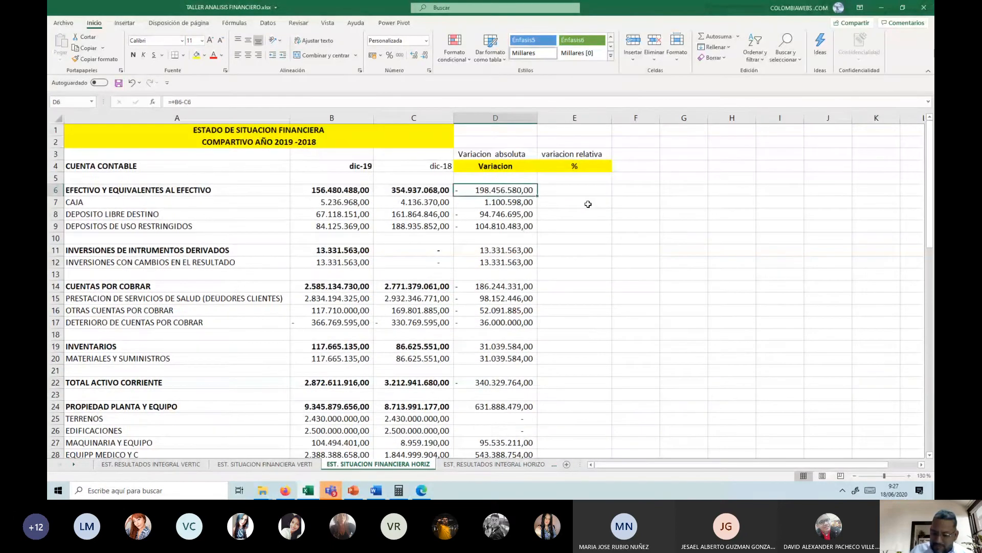
type("=")
key("Left")
key("Left")
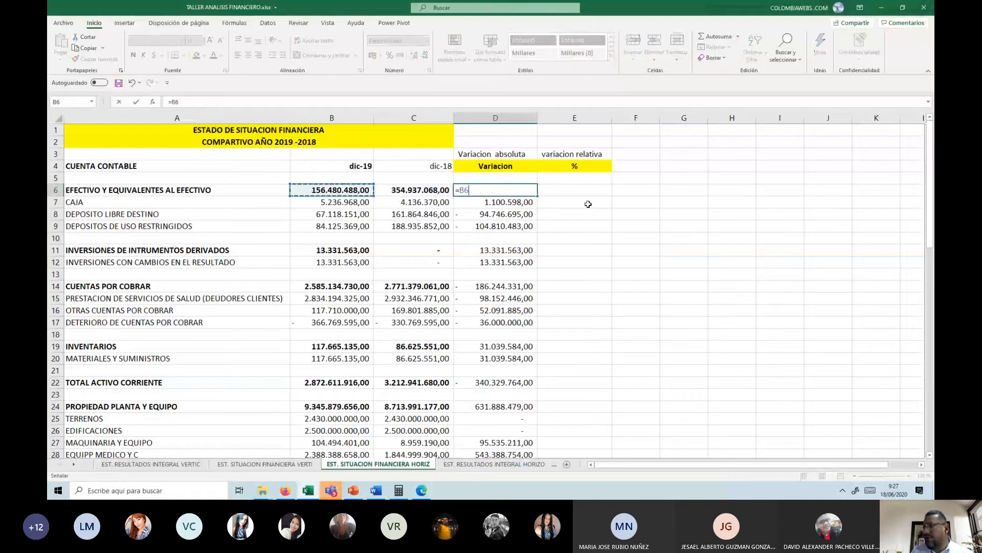
type("-")
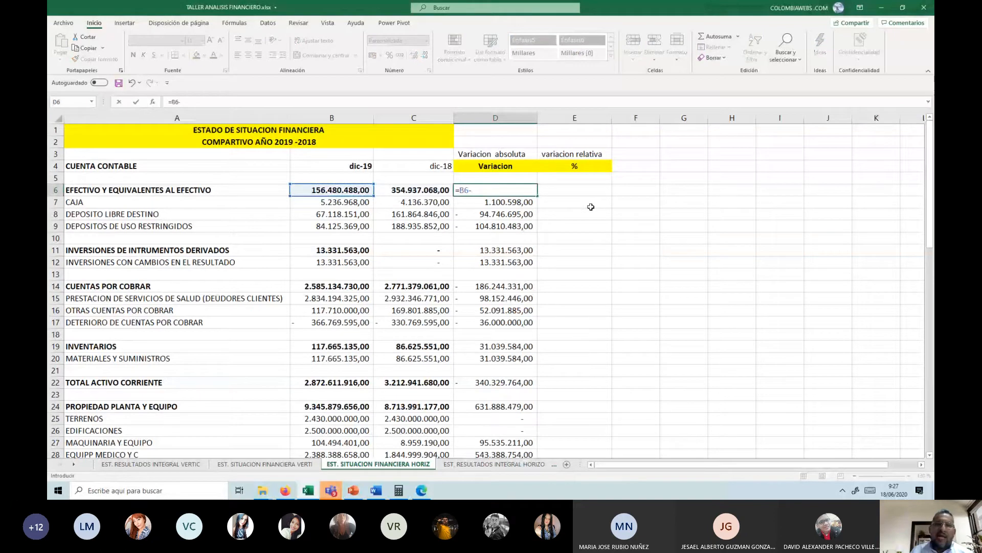
key("Left")
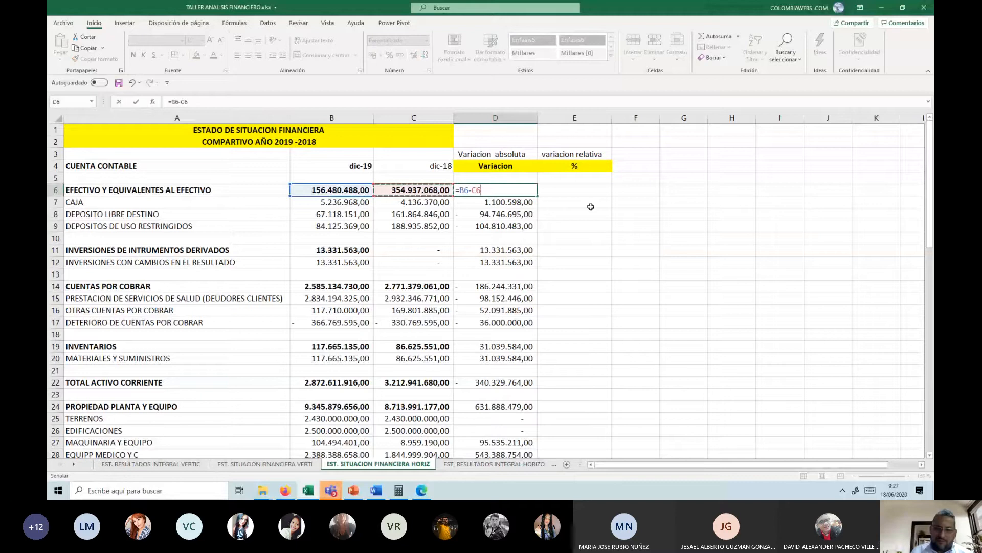
key("Return")
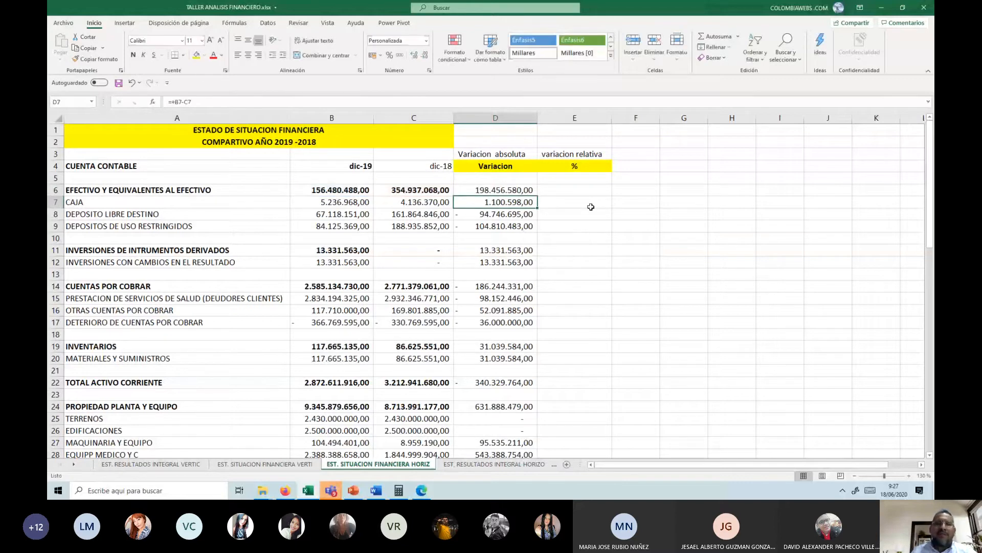
Step: Bold the absolute variations of the EFECTIVO, INVERSIONES and CUENTAS POR COBRAR group headings in D6, D11 and D14
key("Up")
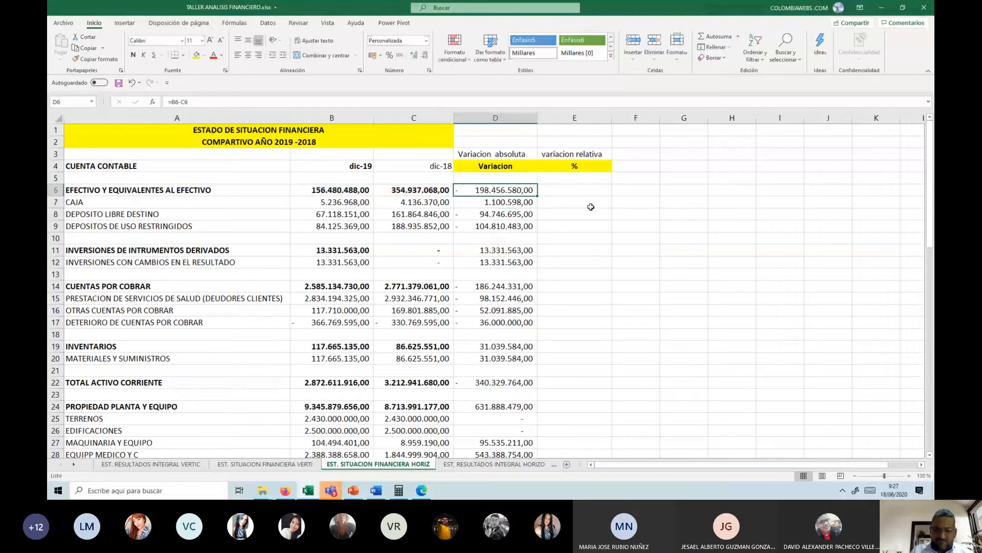
key("ctrl+n")
left_click(524, 251)
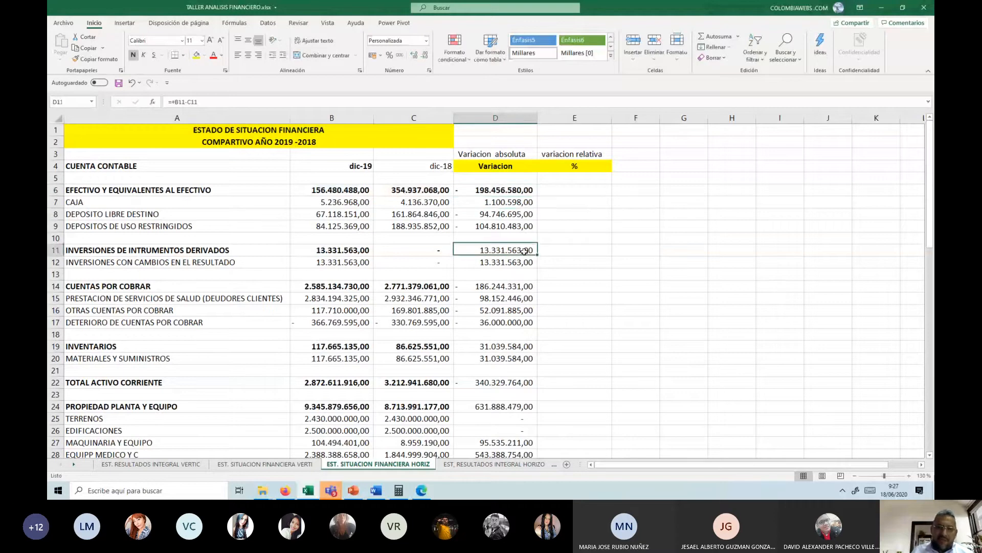
key("ctrl+n")
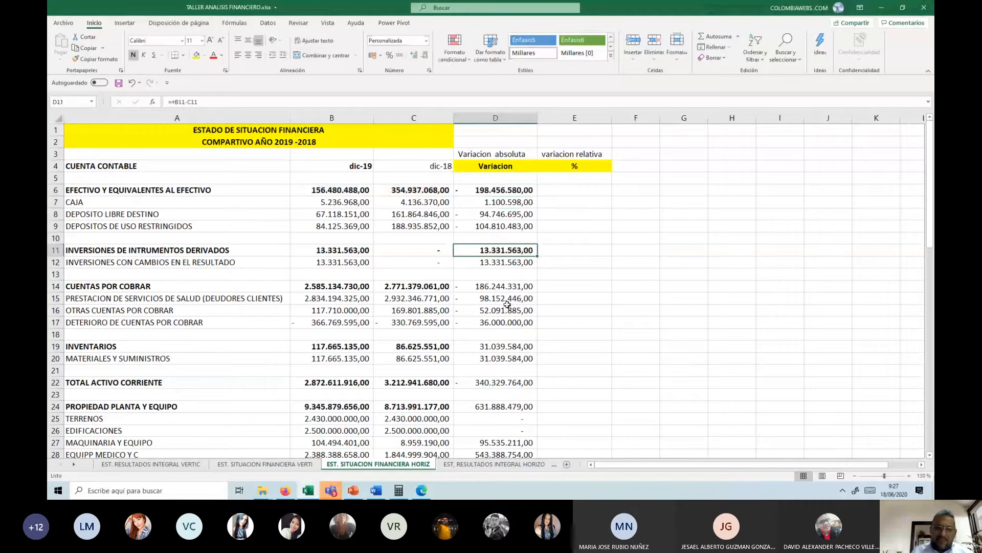
left_click(506, 288)
key("ctrl+n")
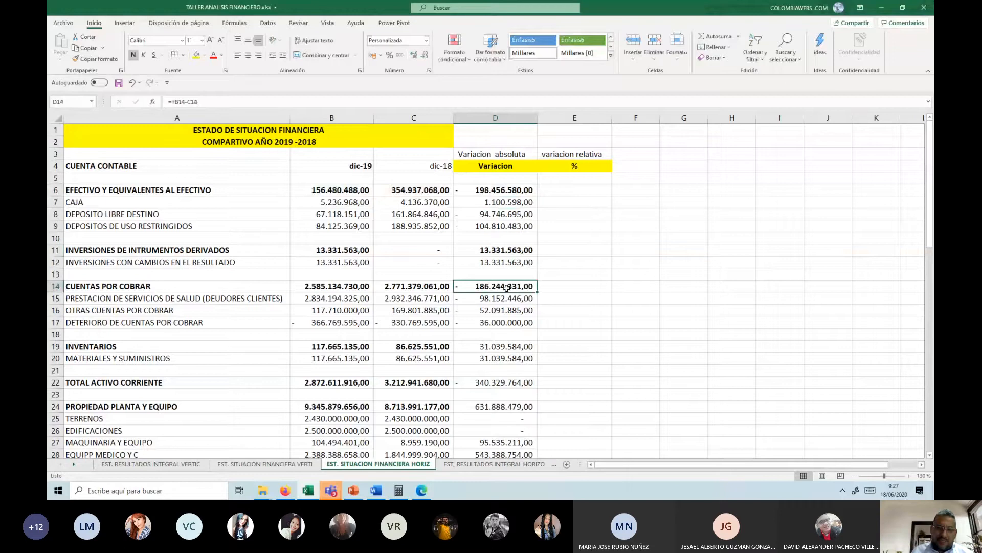
Step: Bold the absolute variations of INVENTARIOS, TOTAL ACTIVO CORRIENTE and PROPIEDAD PLANTA Y EQUIPO in D19, D22 and D24
left_click(489, 347)
key("ctrl+n")
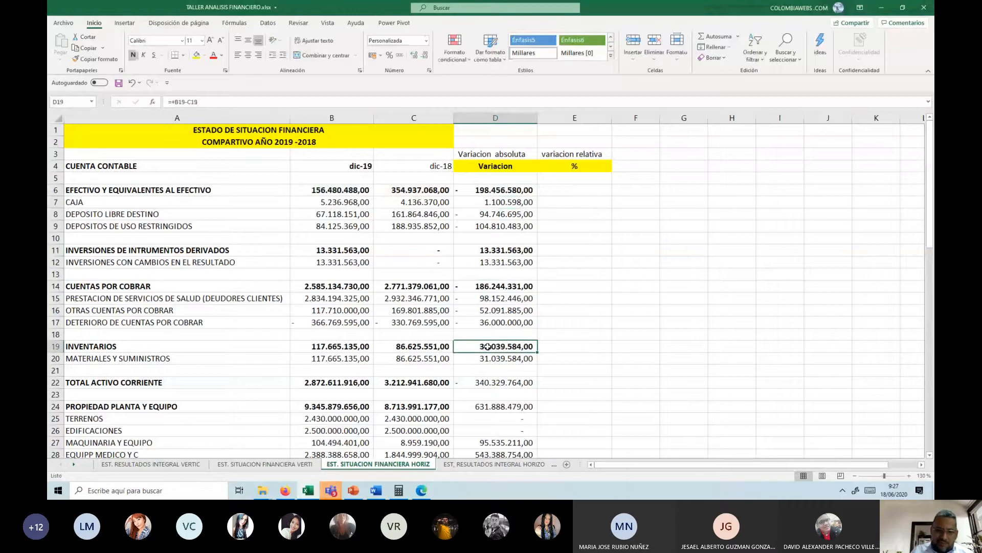
left_click(490, 383)
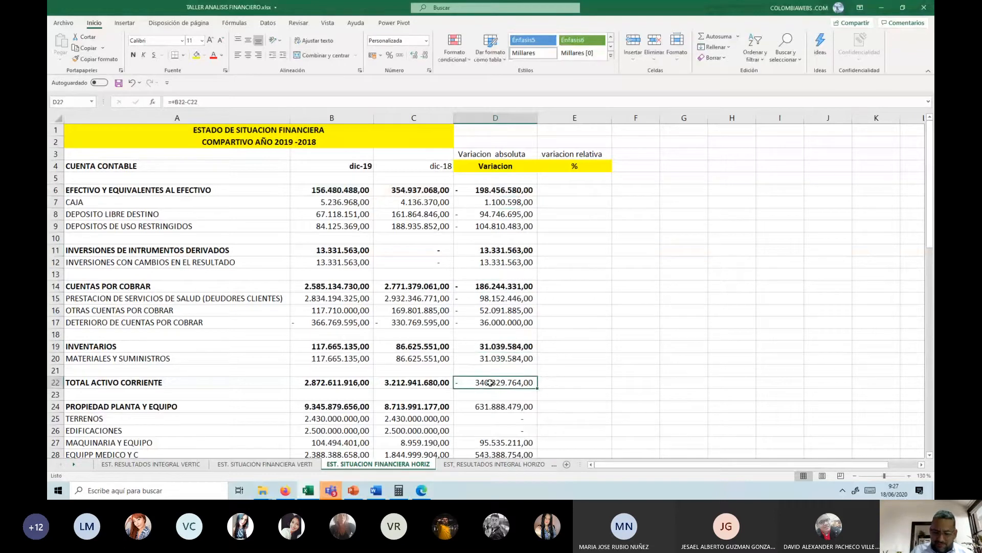
key("ctrl+n")
left_click(509, 406)
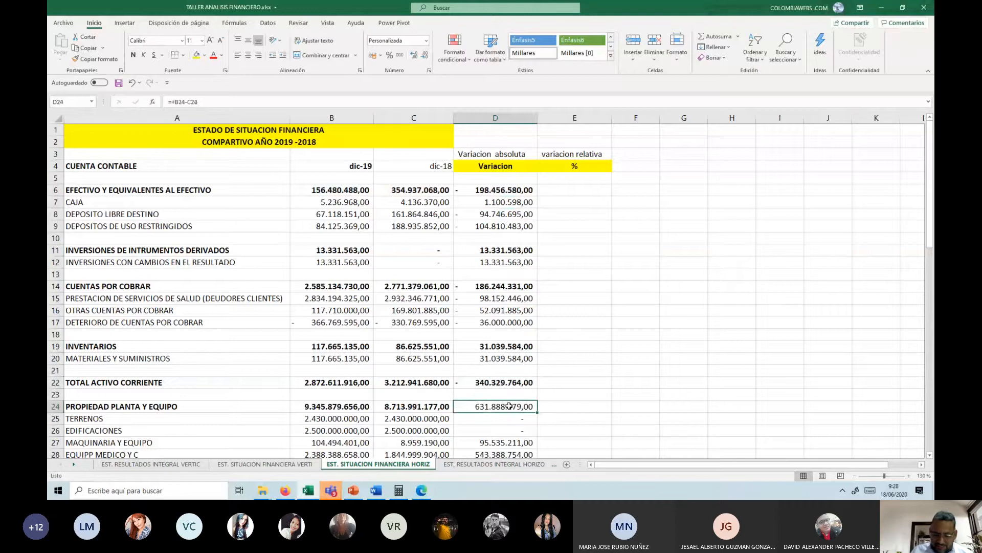
key("ctrl+n")
Step: Bold the absolute variations of OTROS ACTIVOS, TOTAL ACTIVO NO CORRIENTE and TOTAL ACTIVO in D34, D38 and D40
scroll(510, 406, "down", 2)
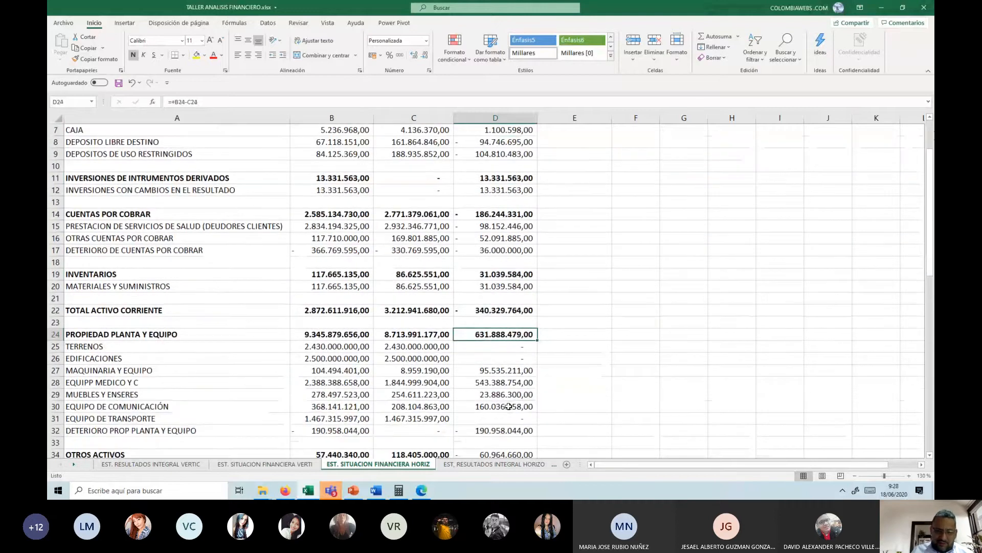
scroll(507, 410, "down", 1)
left_click(499, 418)
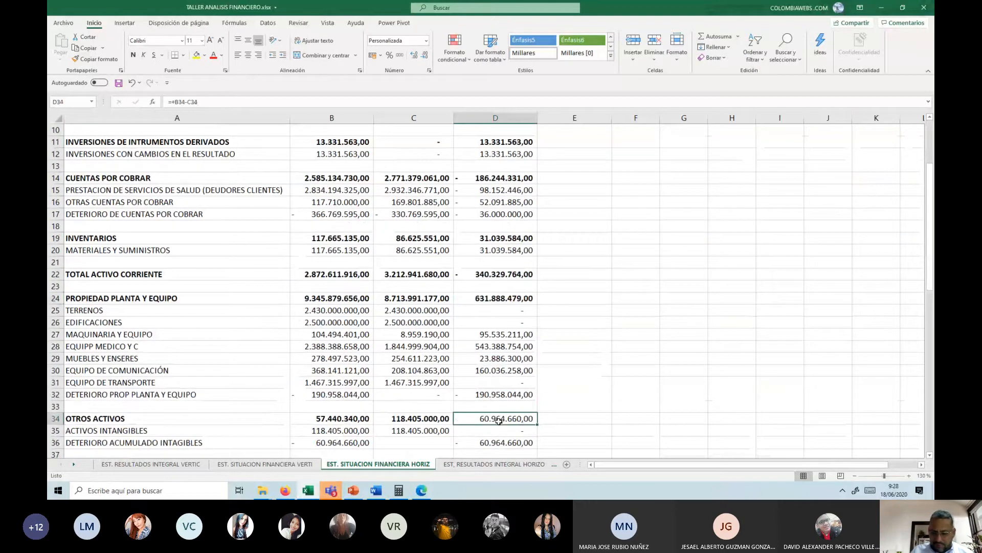
key("ctrl+n")
scroll(524, 397, "down", 3)
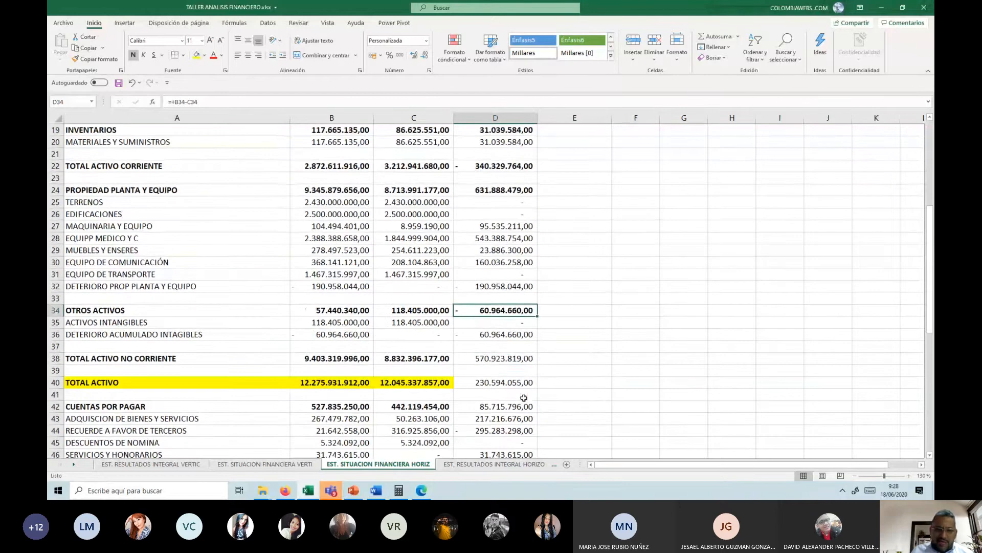
left_click(499, 358)
key("ctrl+n")
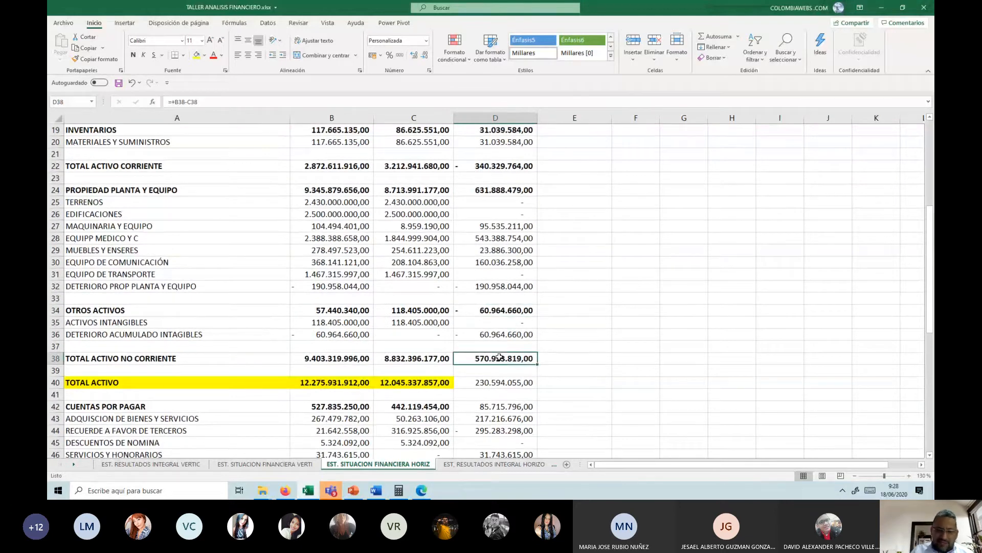
left_click(495, 383)
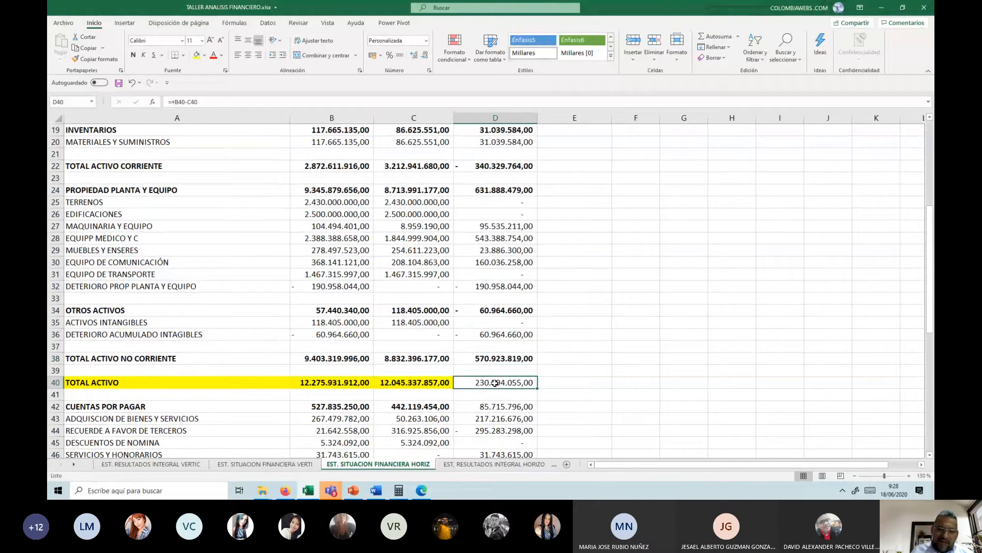
key("ctrl+n")
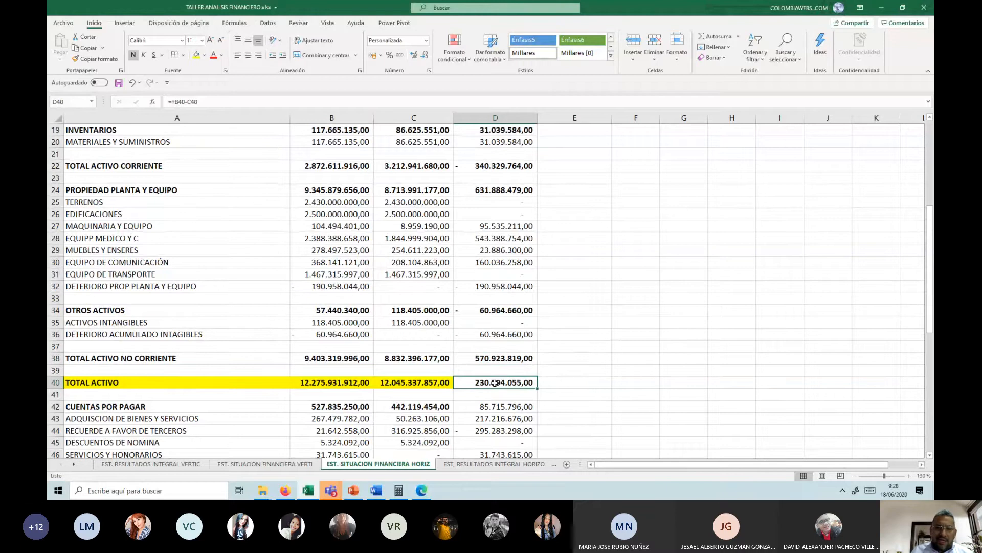
Step: Bold the absolute variations of CUENTAS POR PAGAR, TOTAL PASIVO CORRIENTE and BENEFICIOS A EMPLEADOS in D42, D54 and D51
scroll(495, 384, "down", 2)
scroll(495, 383, "down", 2)
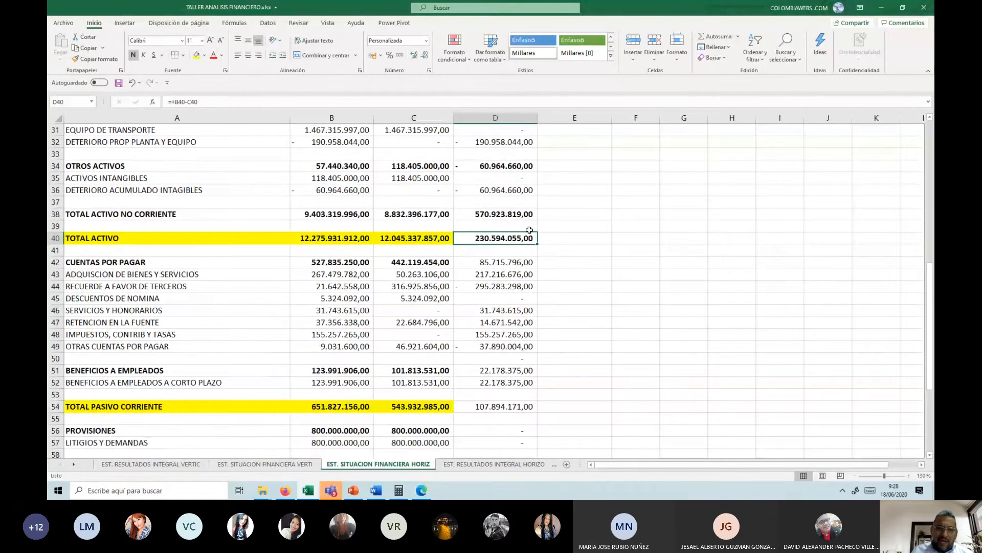
left_click(514, 262)
key("ctrl+n")
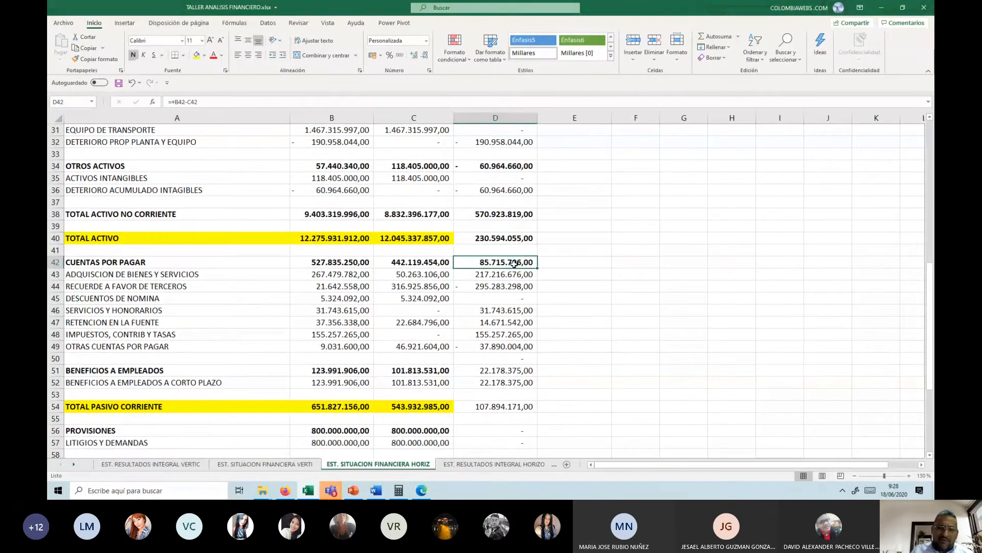
left_click(500, 405)
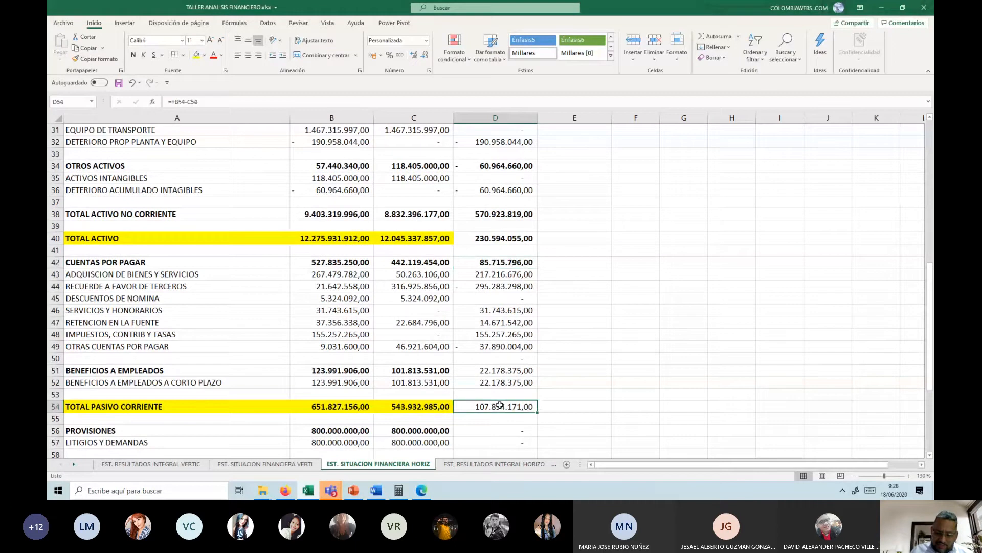
key("ctrl+n")
left_click(501, 371)
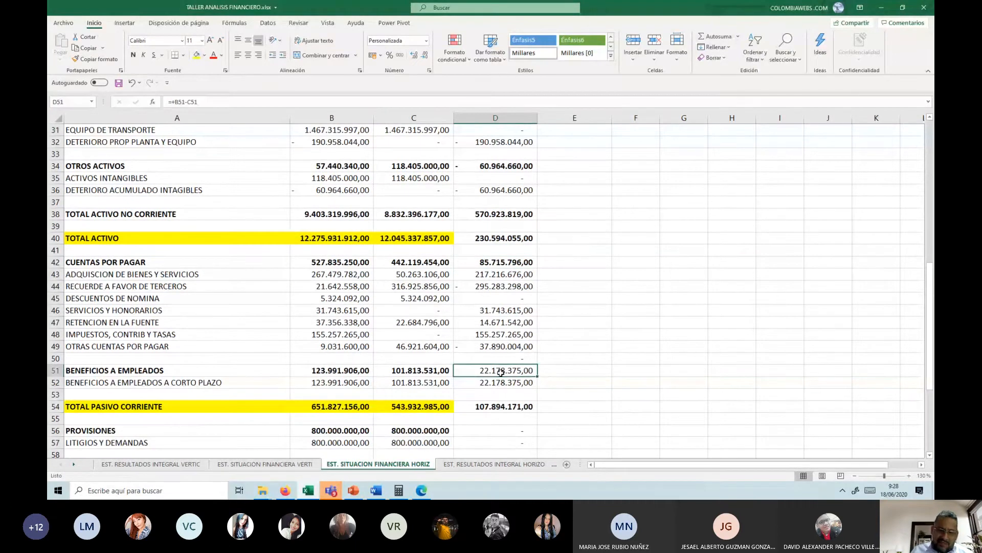
key("ctrl+n")
Step: Bold the absolute variations of PROVISIONES in D56 and TOTAL PASIVO in D61
scroll(496, 384, "down", 1)
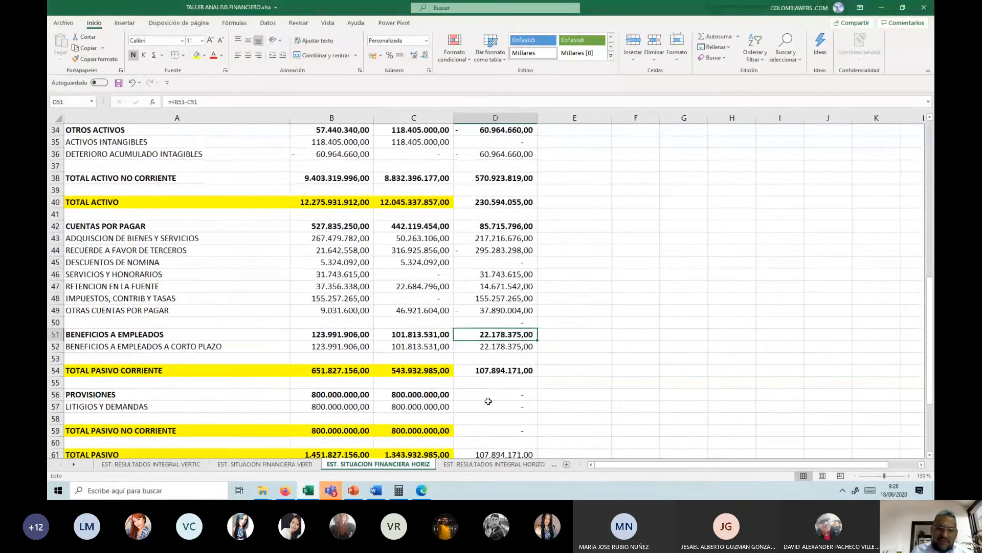
left_click(494, 393)
key("ctrl+n")
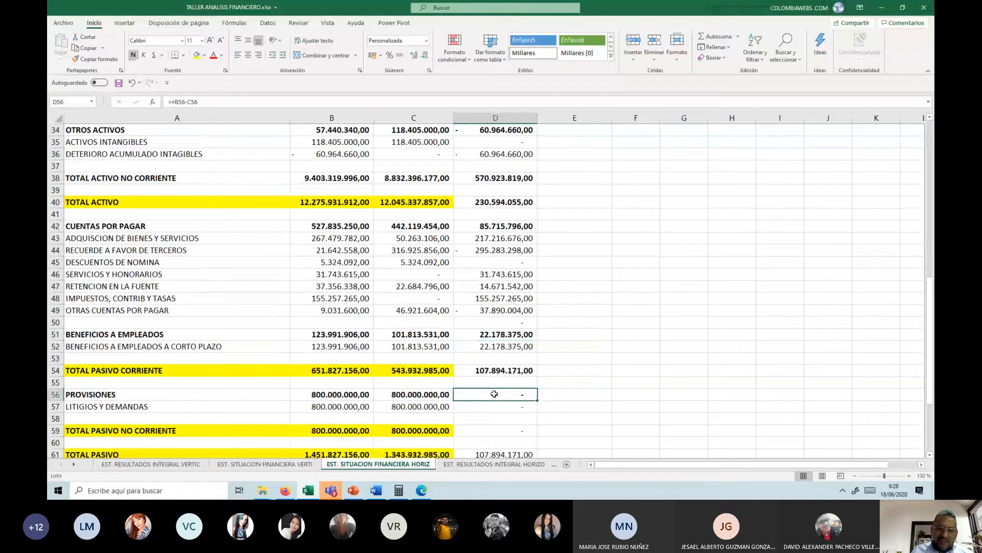
scroll(497, 426, "down", 1)
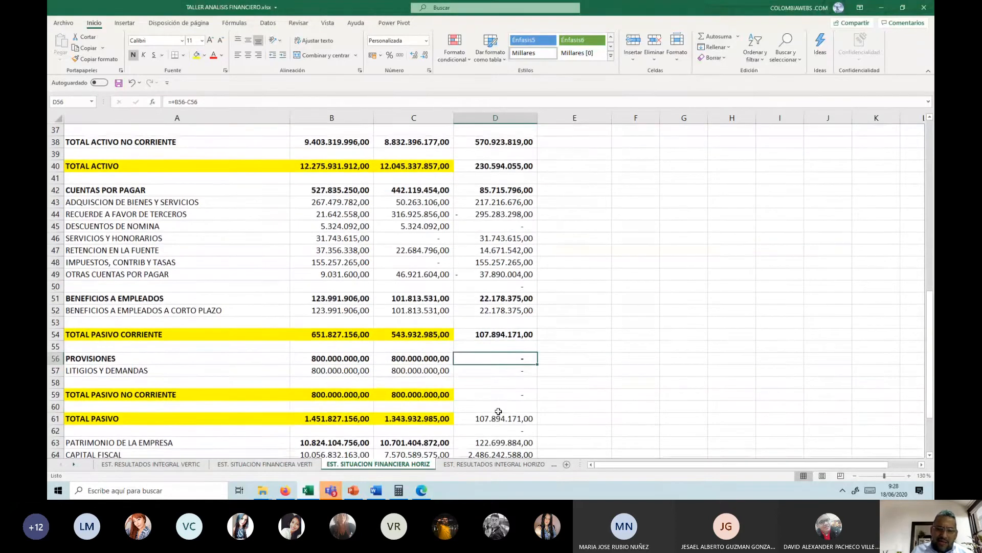
left_click(499, 408)
left_click(499, 418)
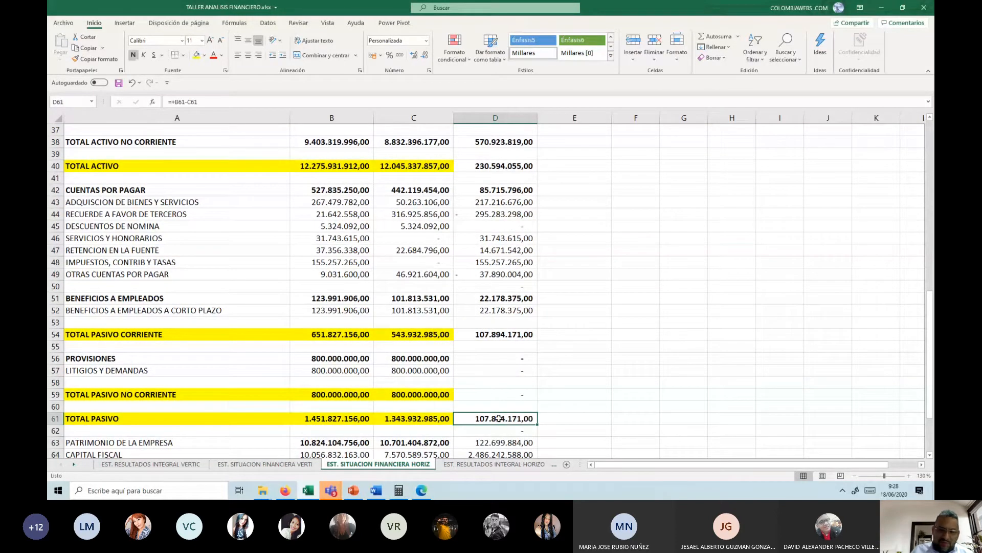
Step: View the source statement of financial position in the Word workshop document, and return to the Excel workbook
mouse_move(376, 490)
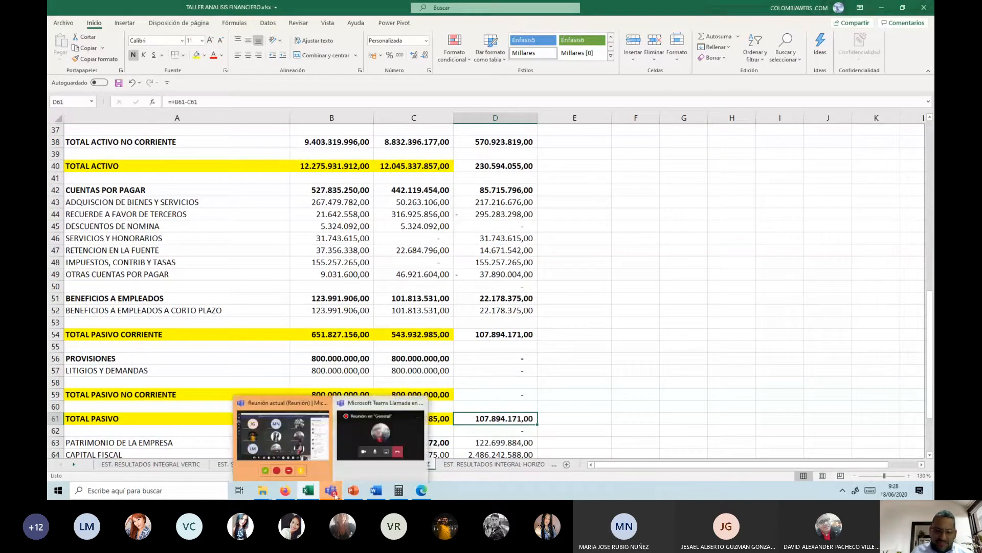
left_click(376, 490)
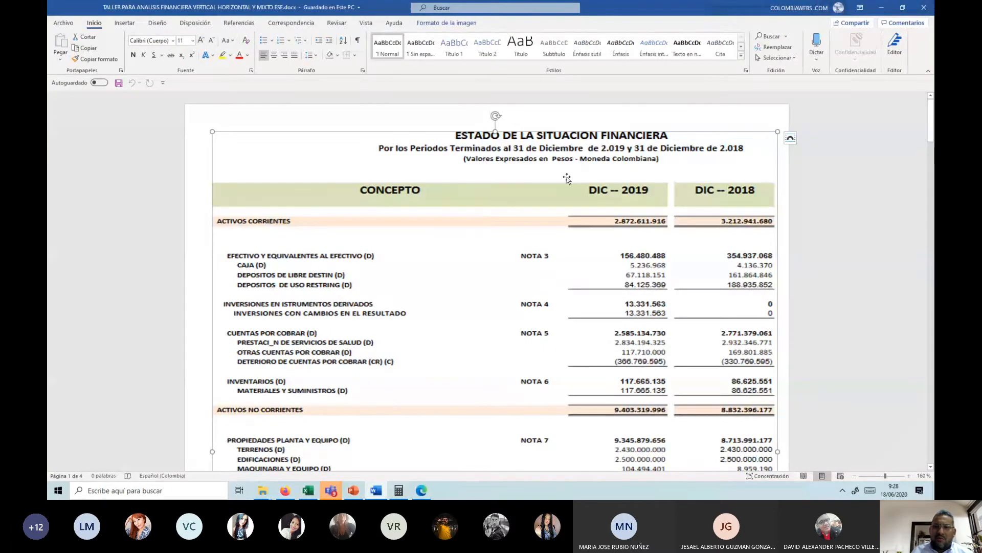
key("alt+Tab")
Step: Bold the absolute variation of TOTAL PATRIMONIO in D68
scroll(491, 325, "down", 2)
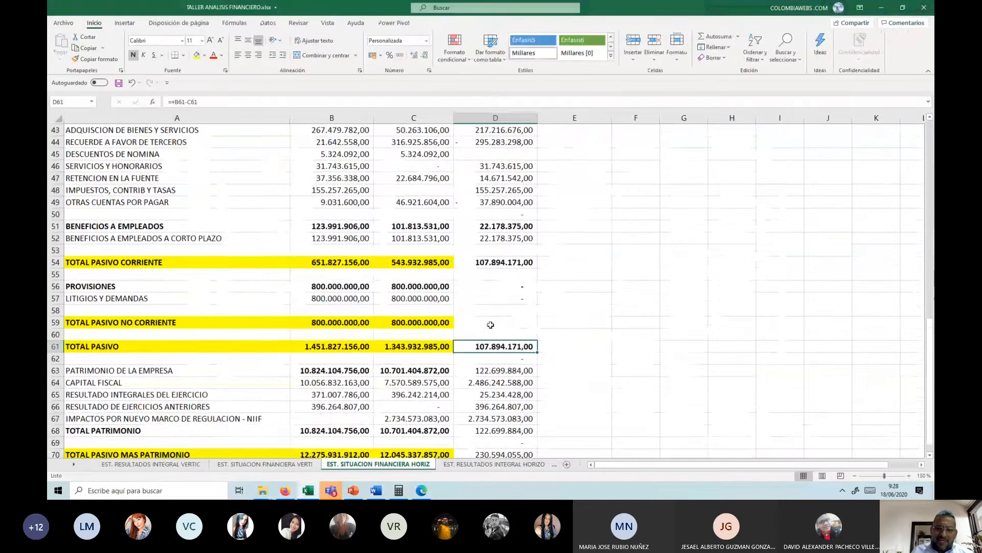
scroll(491, 328, "down", 1)
left_click(506, 393)
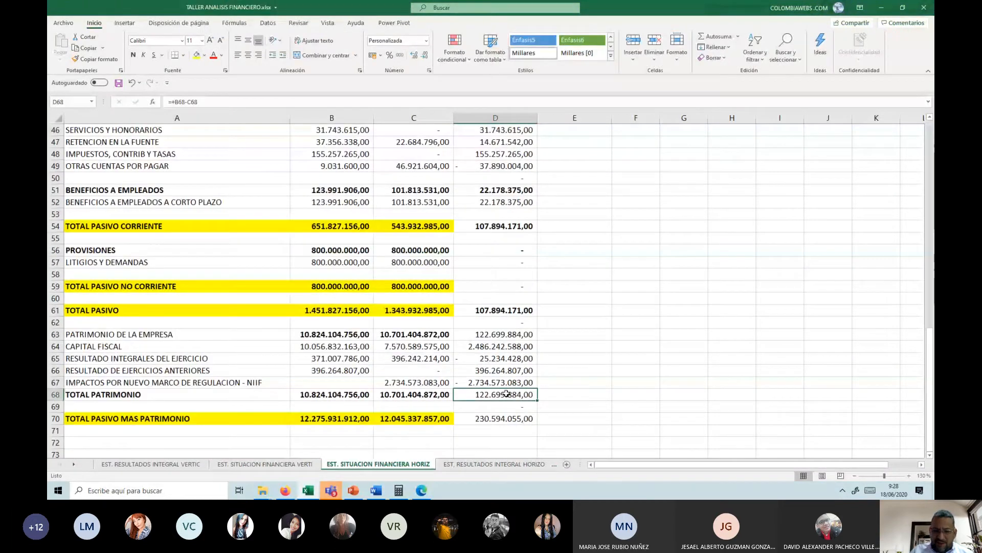
key("ctrl+n")
key("Down")
key("Down")
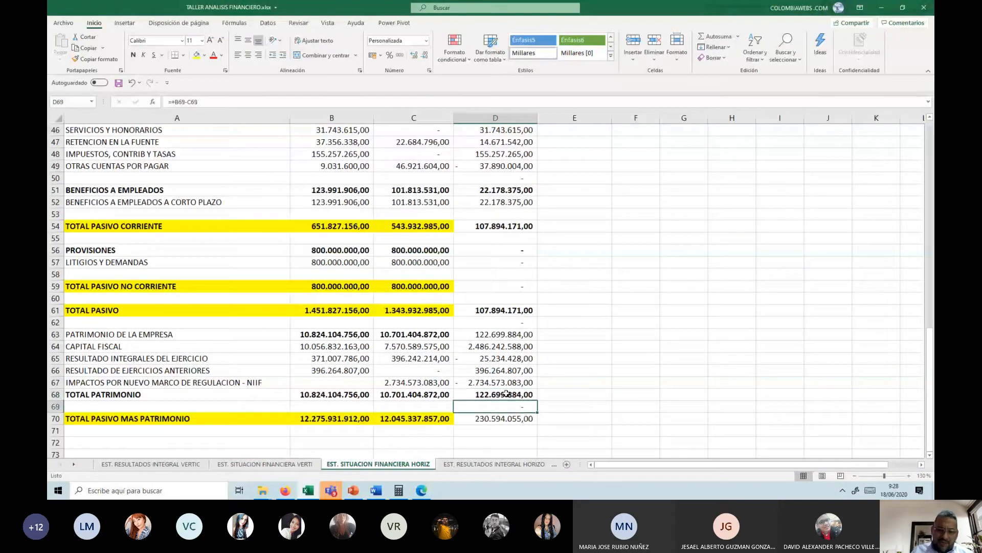
Step: Bold the absolute variation of TOTAL PASIVO MAS PATRIMONIO in D70
key("ctrl+n")
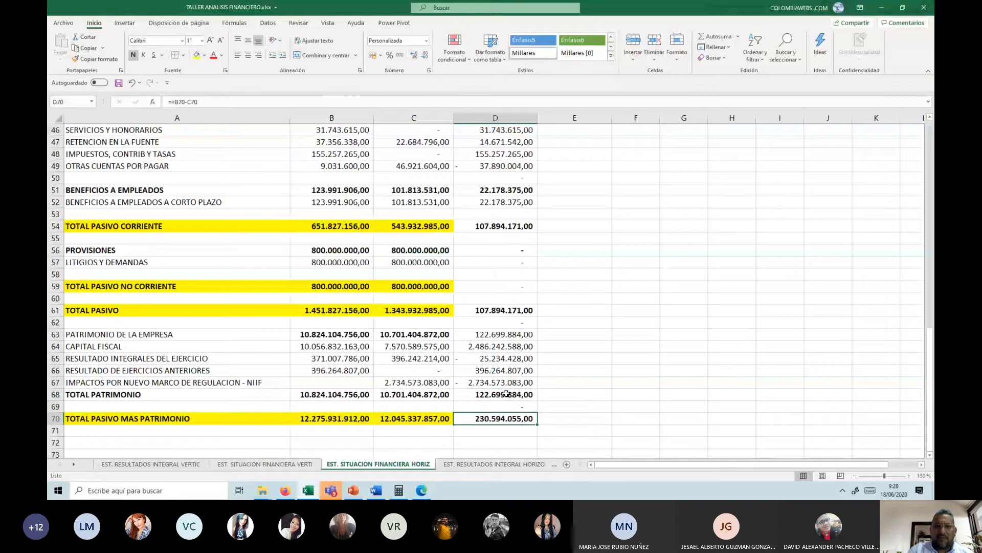
Step: Calculate the relative variation of EFECTIVO Y EQUIVALENTES AL EFECTIVO in E6 with =D6/B6, formatted as a percentage
key("ctrl+Home")
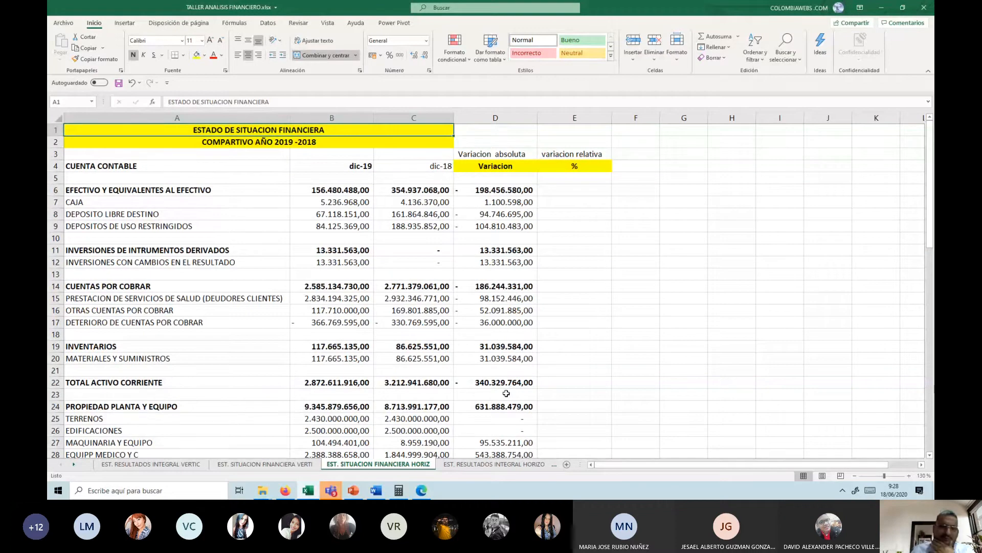
left_click(553, 193)
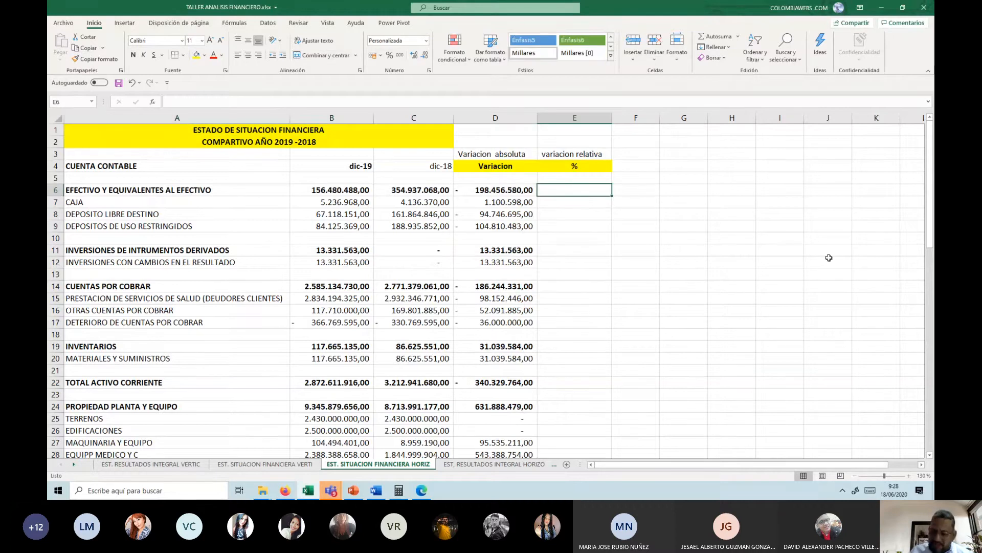
type("=")
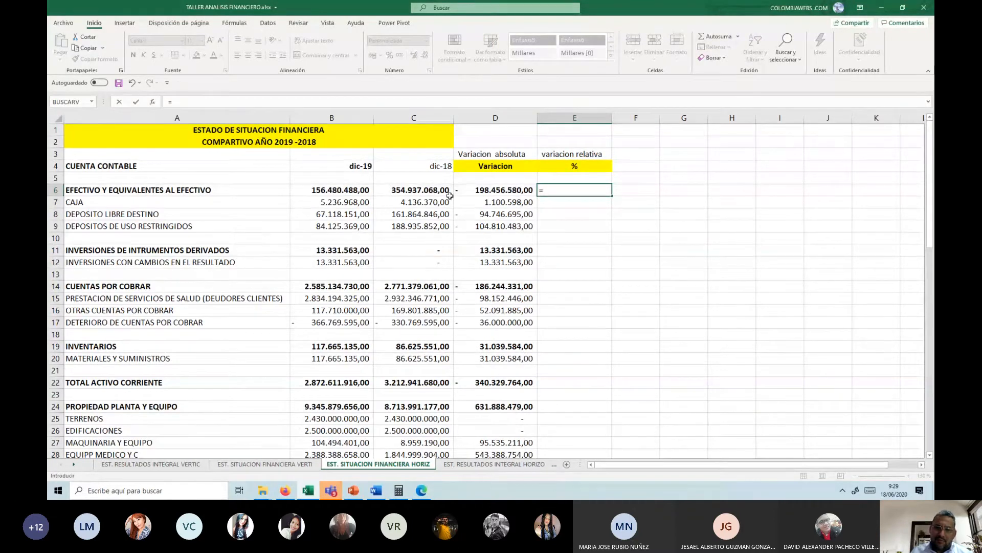
left_click(476, 190)
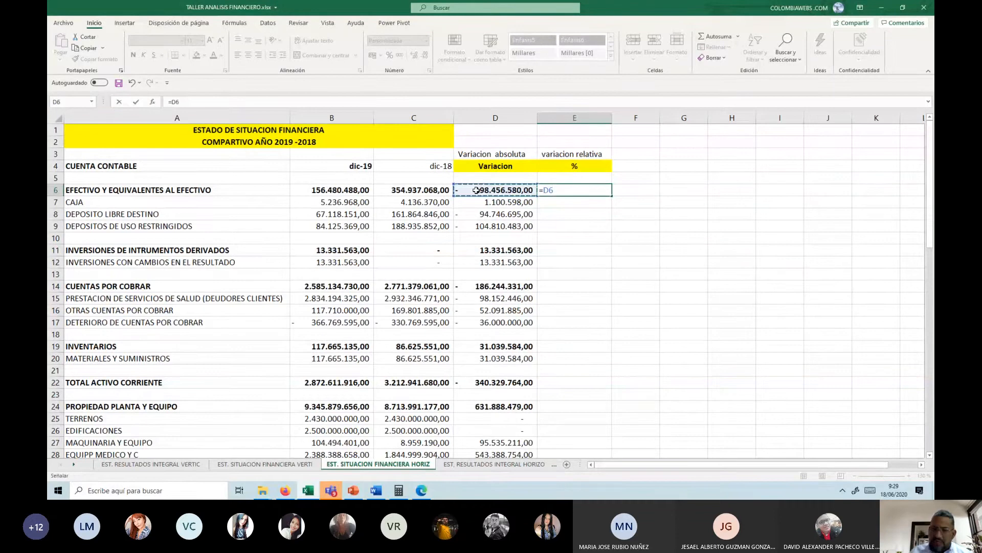
type("/")
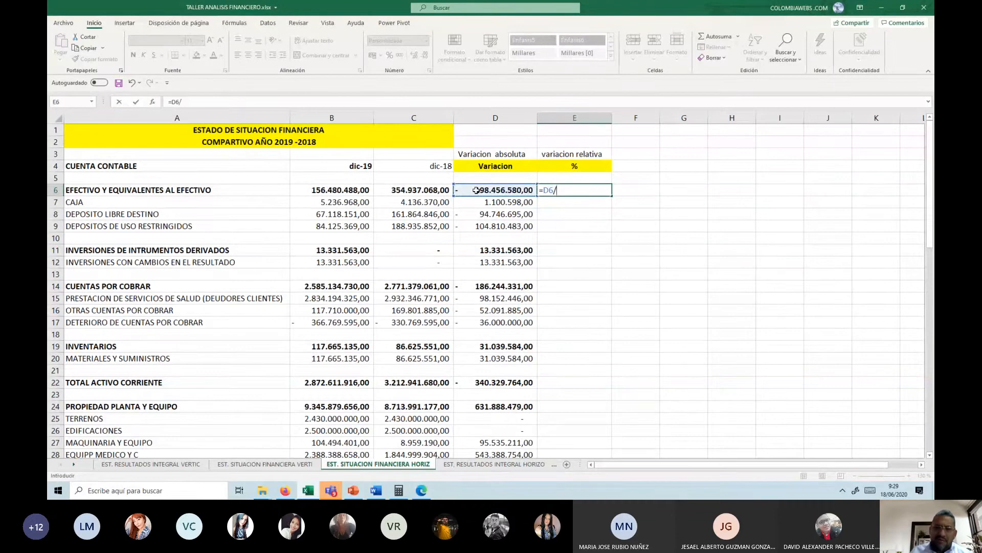
left_click(334, 189)
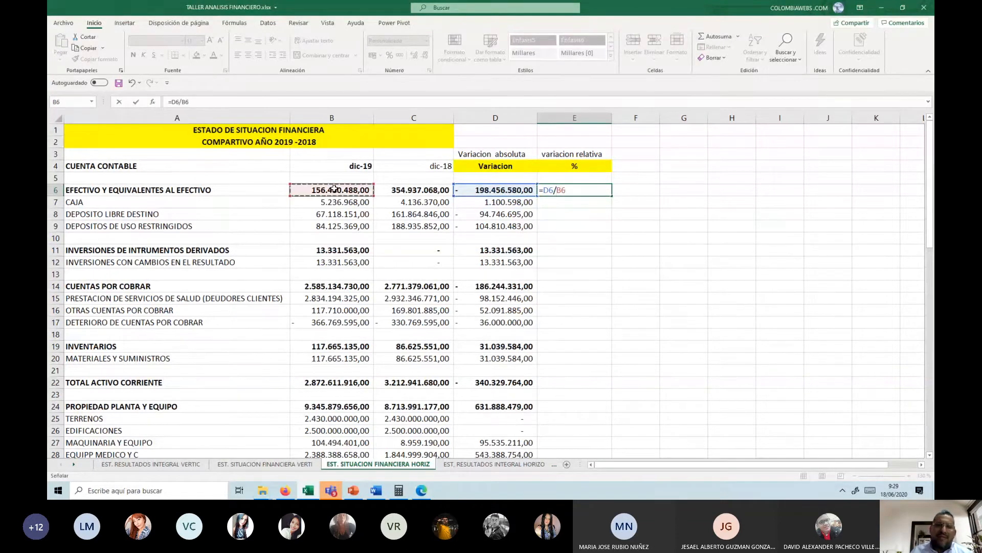
key("ctrl+Return")
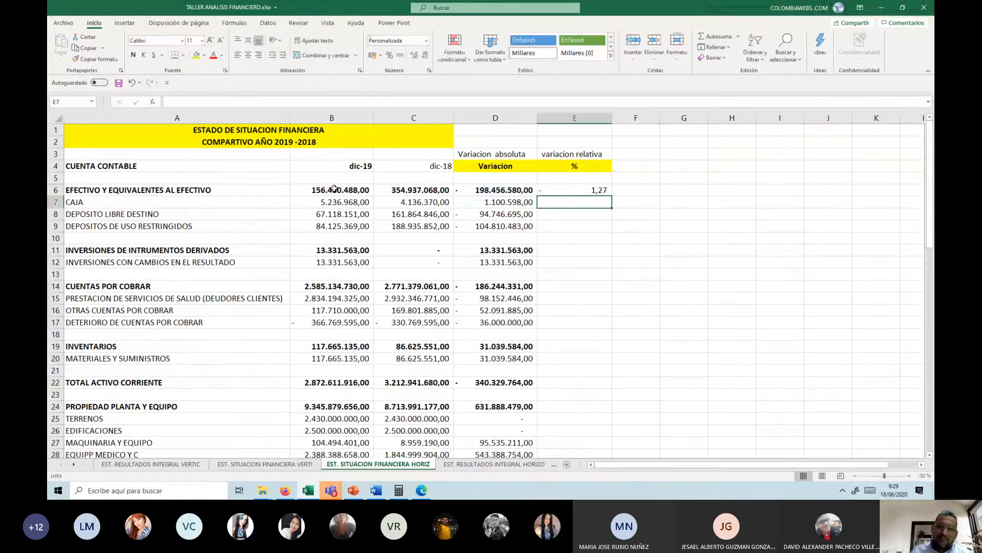
left_click(391, 58)
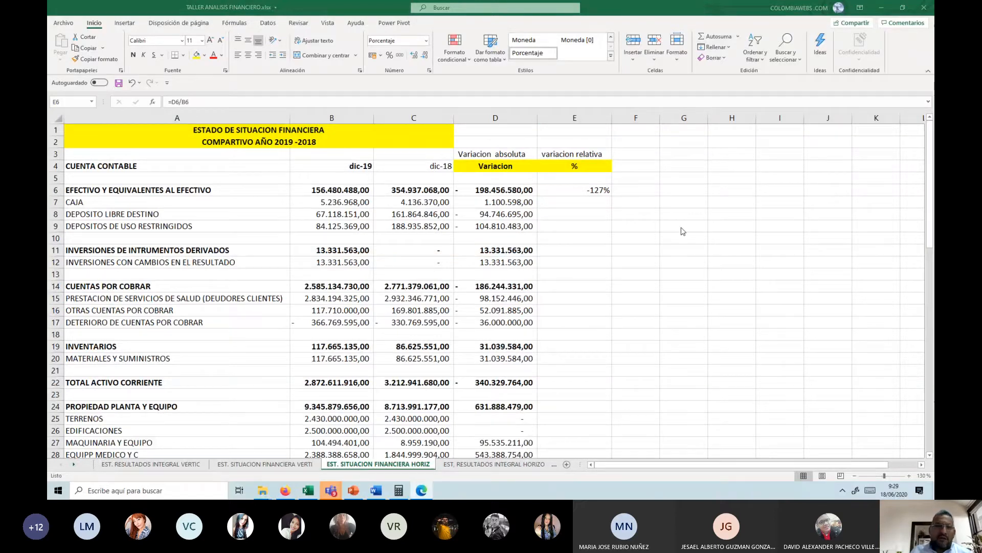
Step: Copy the E6 relative variation formula down through E70 and format the range as percentages with two decimals
left_click(575, 190)
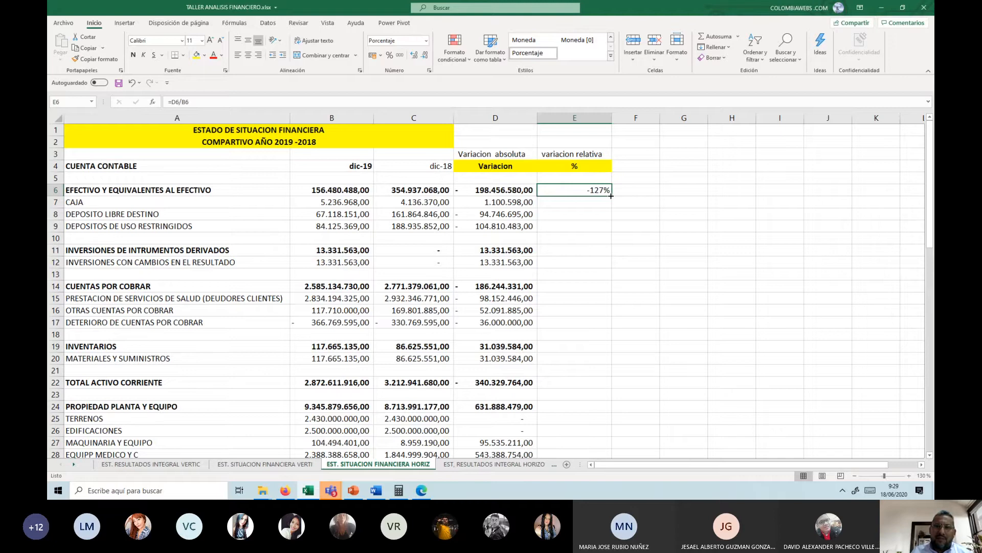
left_click_drag(611, 196, 589, 296)
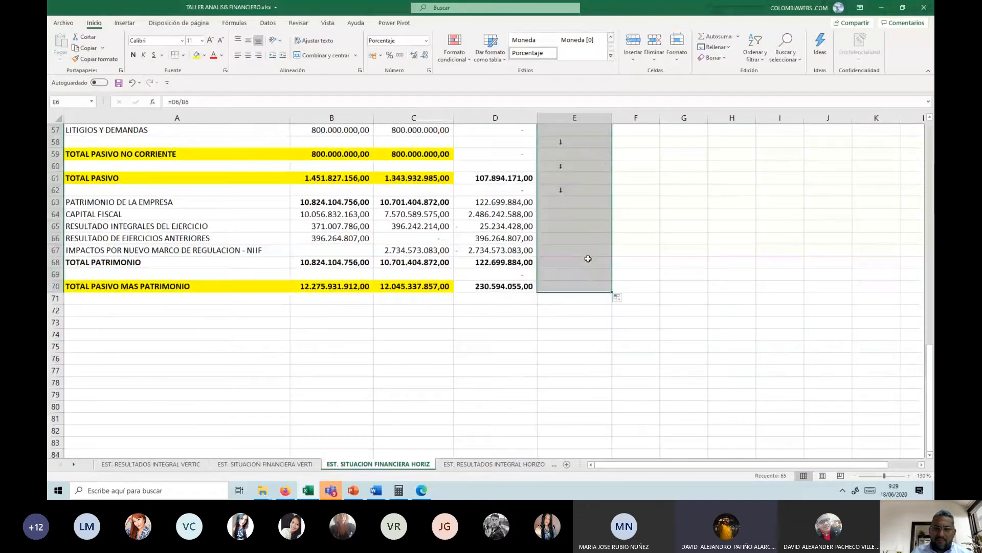
scroll(582, 226, "up", 18)
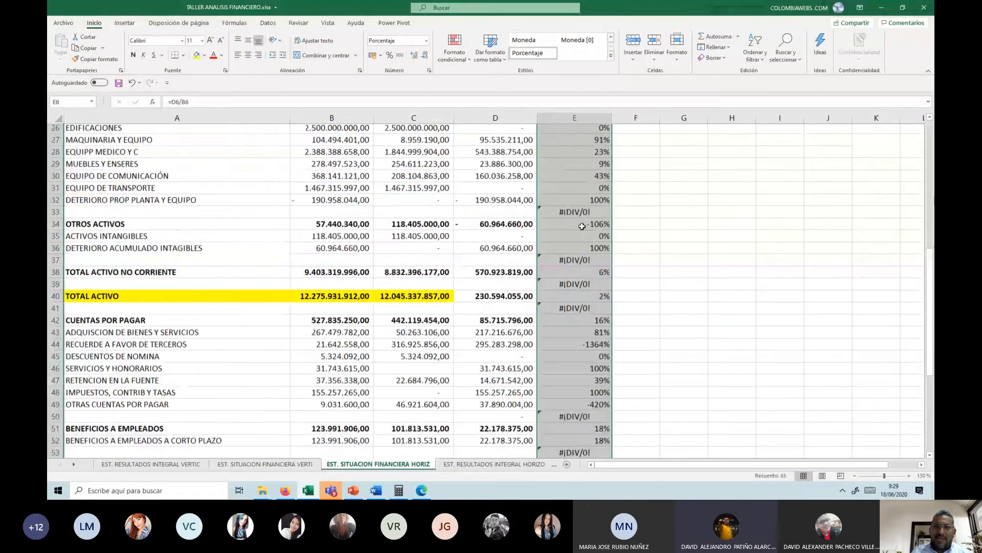
left_click(399, 55)
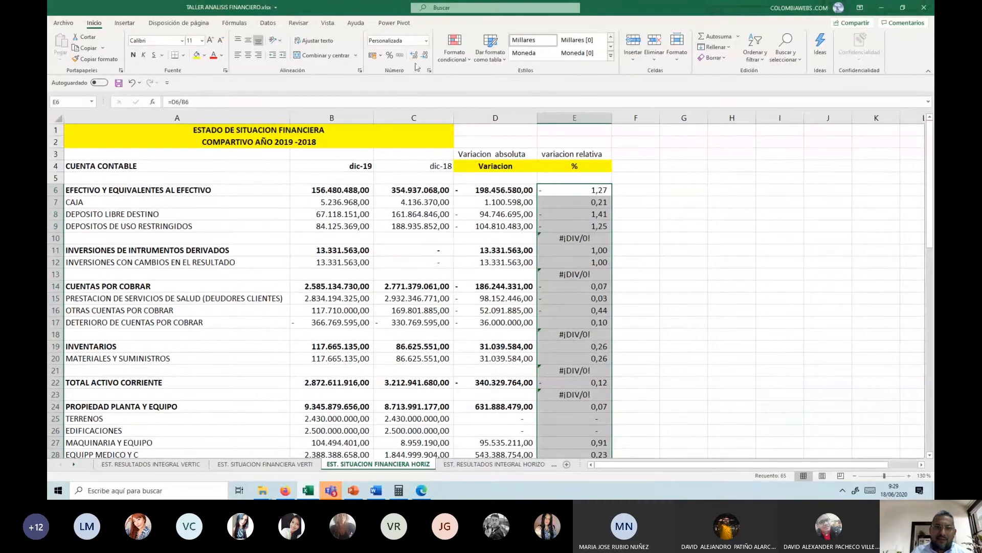
left_click(389, 55)
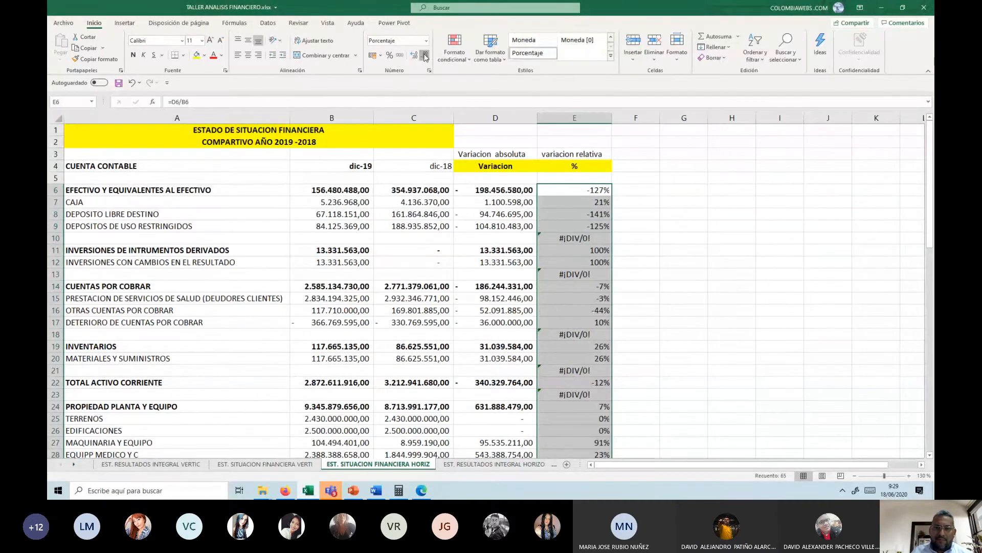
left_click(414, 55)
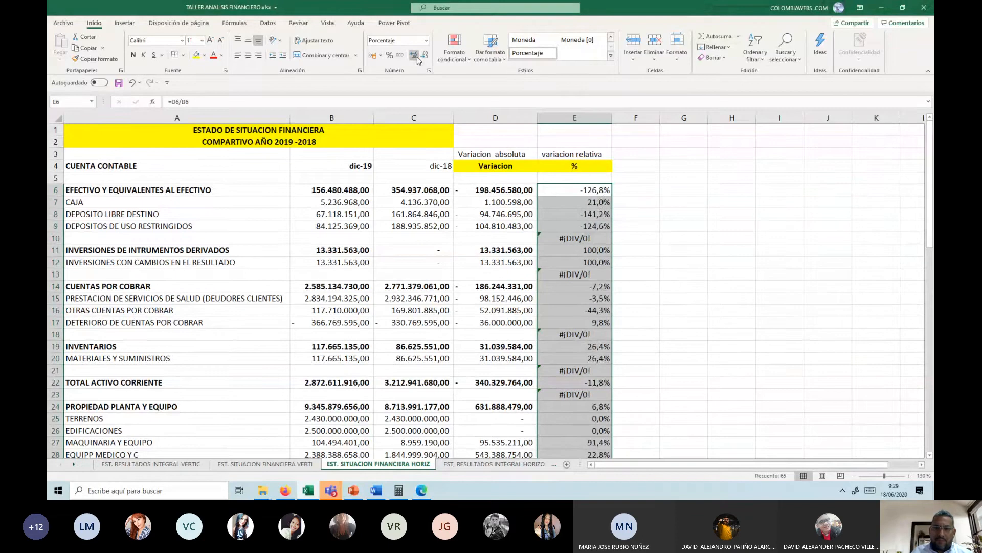
left_click(414, 55)
Step: Clear the division errors from the blank rows' relative variation cells E10 and E13
left_click(574, 238)
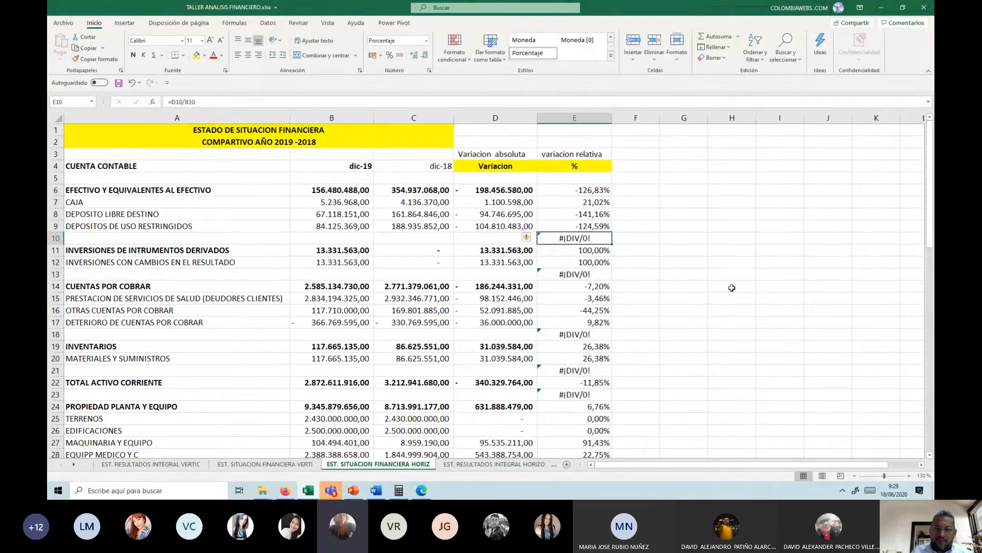
key("Delete")
key("Down")
key("Down")
key("Down")
key("Delete")
Step: Clear the division errors in E18, E21 and E23 around INVENTARIOS and TOTAL ACTIVO CORRIENTE
key("Down")
key("Down")
key("Down")
key("Down")
key("Down")
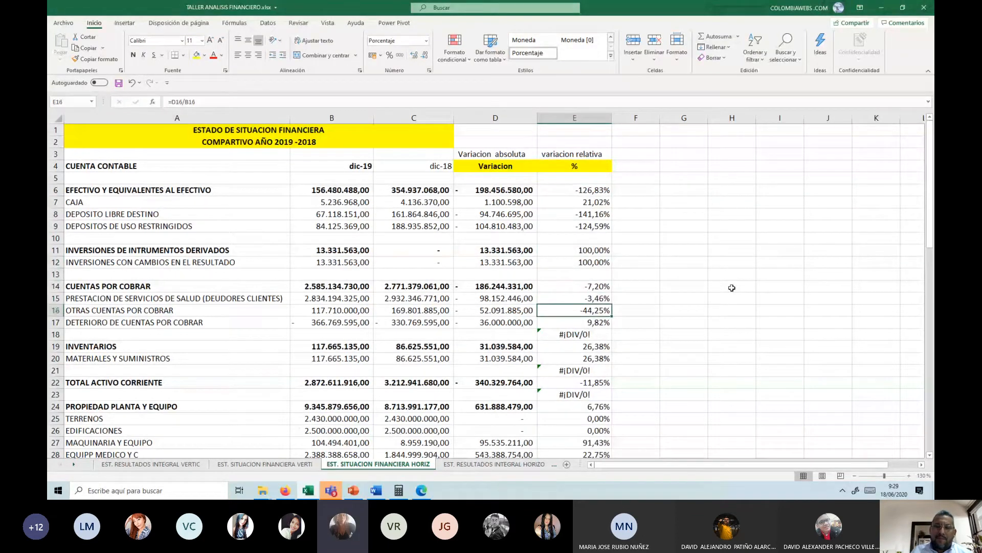
key("Delete")
key("Down")
key("Down")
key("Down")
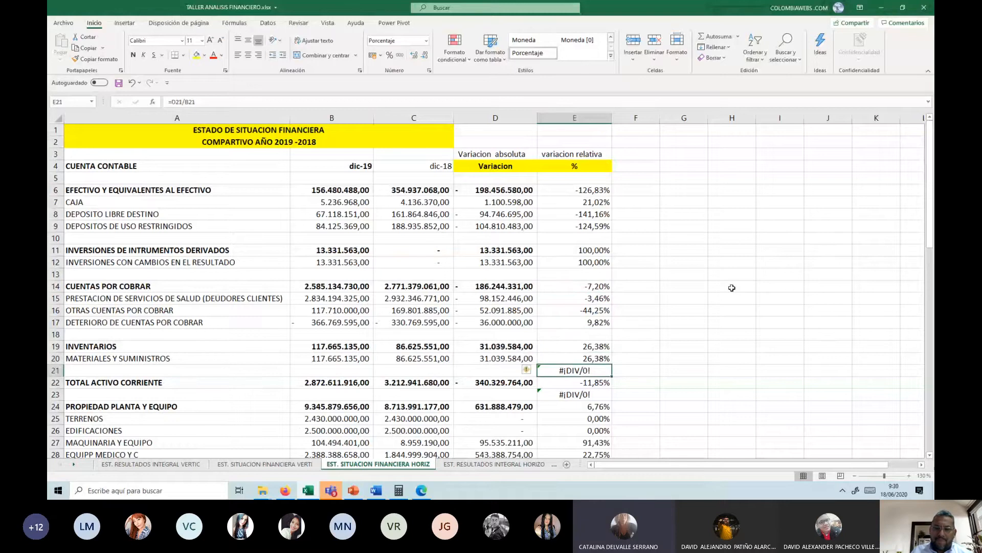
key("Delete")
key("Down")
key("Down")
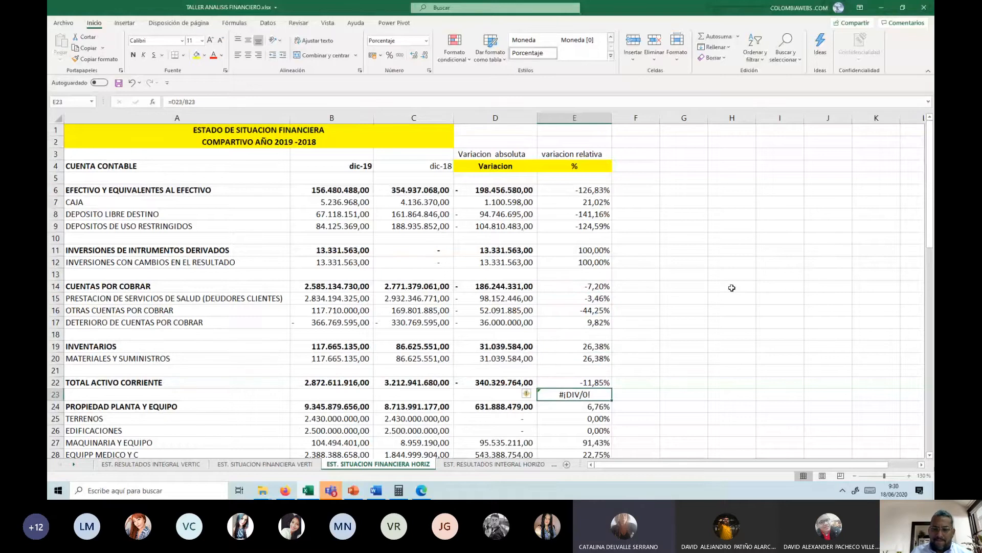
key("Delete")
Step: Clear the division errors in E33 and E37, the blank rows before and after the OTROS ACTIVOS group
scroll(732, 288, "down", 3)
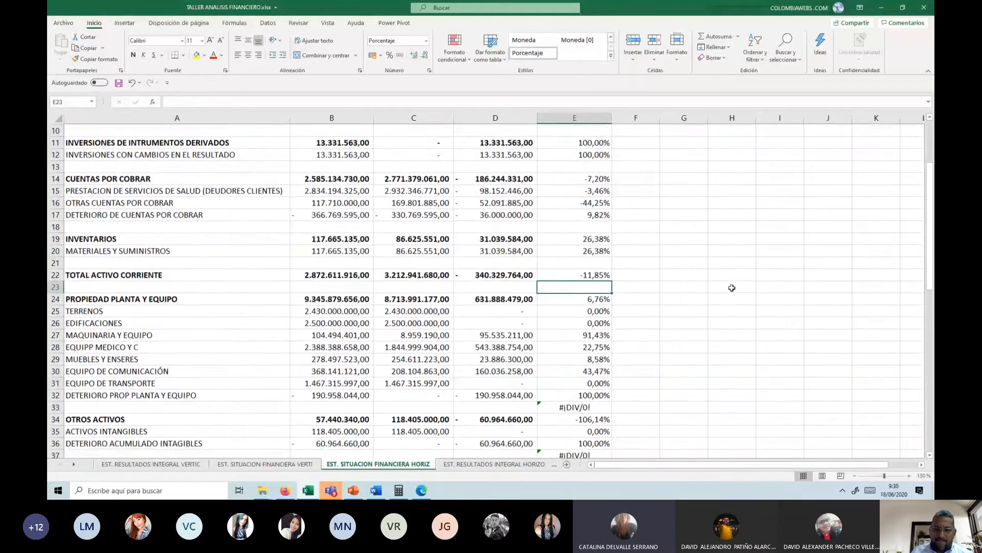
key("Down")
key("Down")
key("Down")
key("Down")
key("Down")
key("Down")
key("Down")
key("Down")
key("Down")
key("Down")
key("Delete")
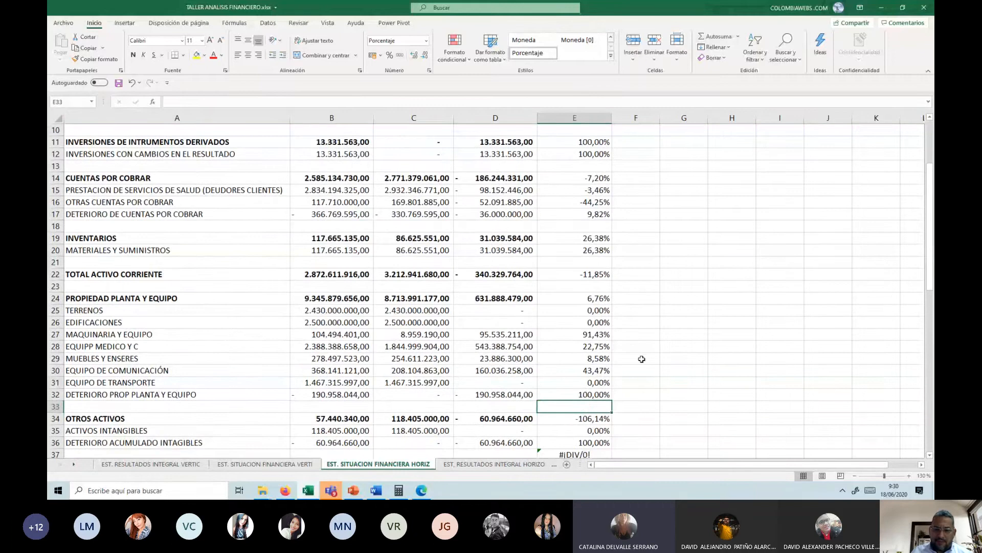
scroll(642, 359, "down", 2)
left_click(582, 379)
key("Delete")
Step: Clear the division errors in E39 and E41, the blank rows around TOTAL ACTIVO
key("Down")
key("Down")
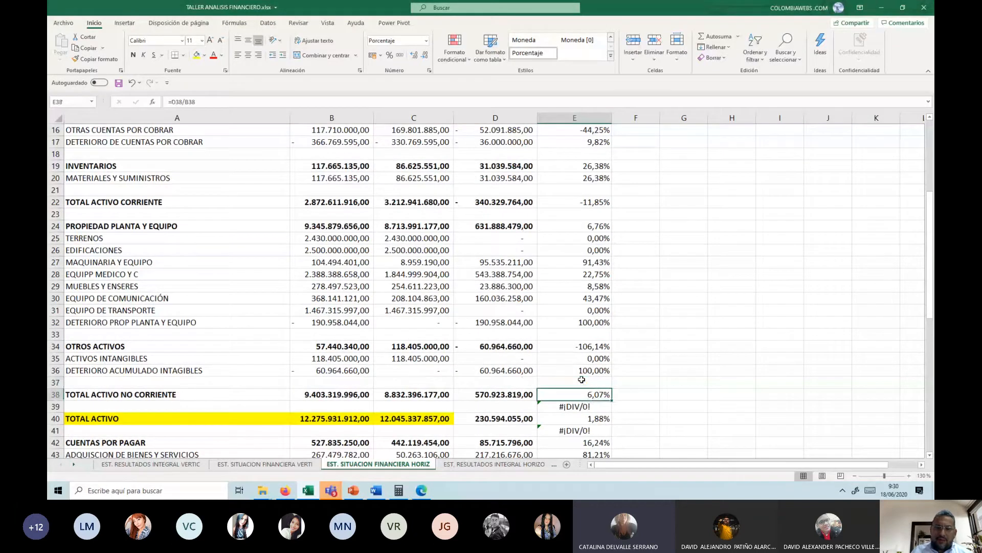
key("Delete")
key("Down")
key("Down")
key("Delete")
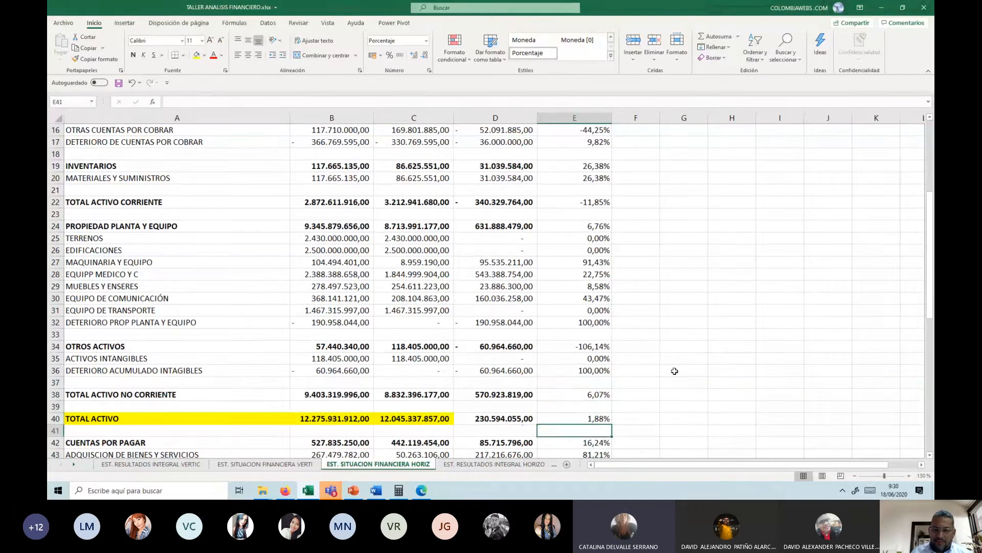
Step: Clear the division errors in E50, E53 and E55 around BENEFICIOS A EMPLEADOS and TOTAL PASIVO CORRIENTE
scroll(673, 370, "down", 2)
scroll(673, 370, "down", 3)
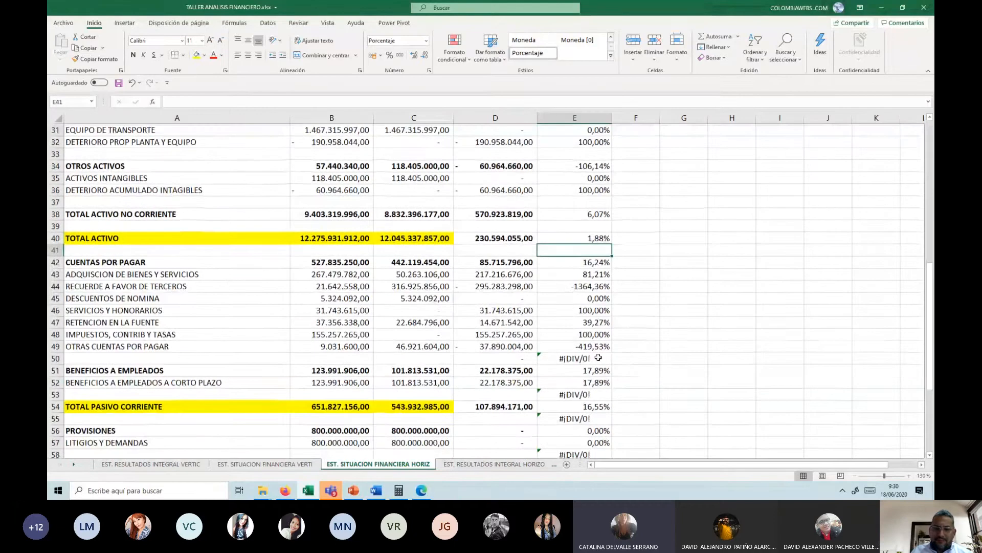
left_click(598, 357)
key("Delete")
key("Down")
key("Down")
key("Down")
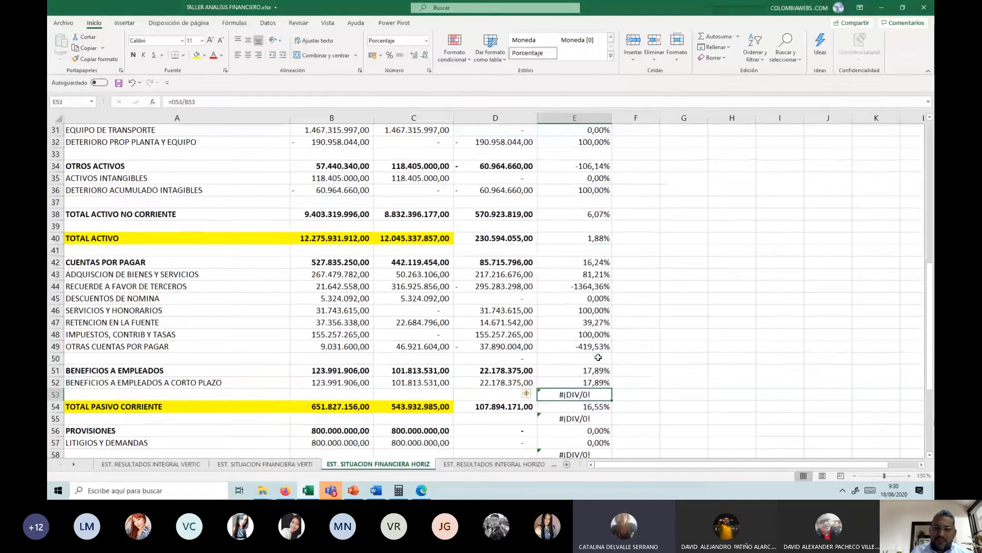
key("Delete")
Step: Clear the division errors in E58 and E60, the blank rows around TOTAL PASIVO NO CORRIENTE
key("Down")
key("Down")
key("Delete")
key("Down")
key("Down")
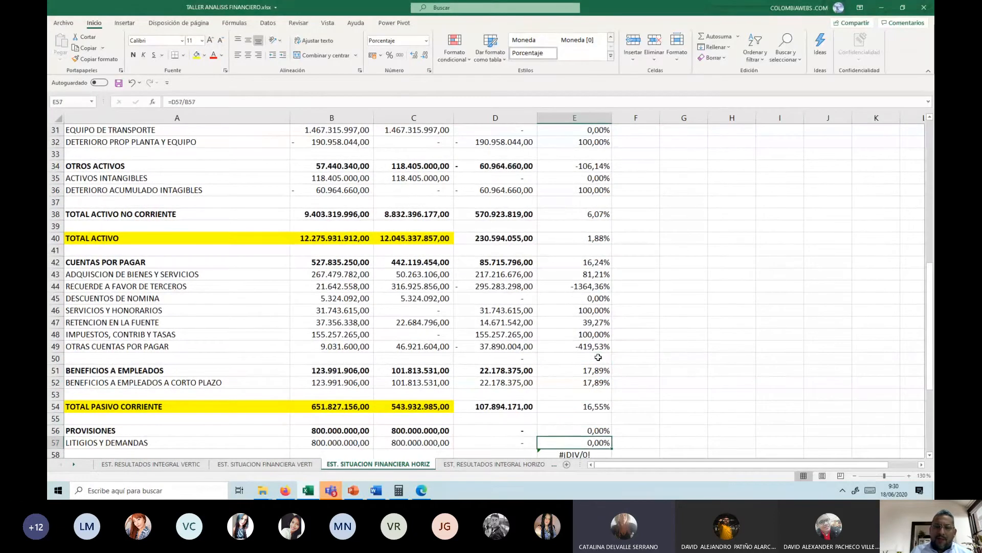
key("Down")
key("Down")
key("Down")
key("Up")
key("Up")
key("Delete")
Step: Clear the division errors in E62 below TOTAL PASIVO and in E67 for IMPACTOS POR NUEVO MARCO DE REGULACION - NIIF
key("Down")
key("Down")
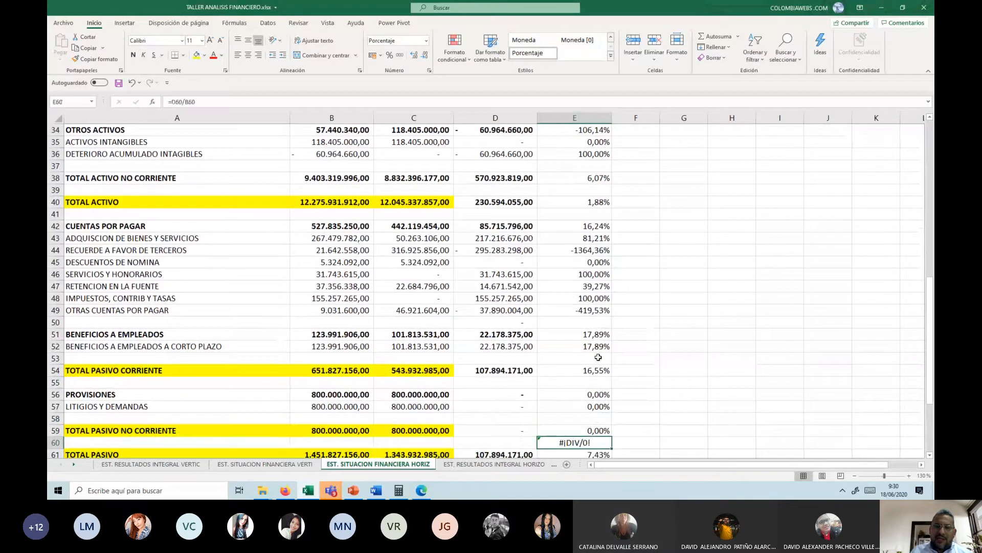
key("Delete")
key("Down")
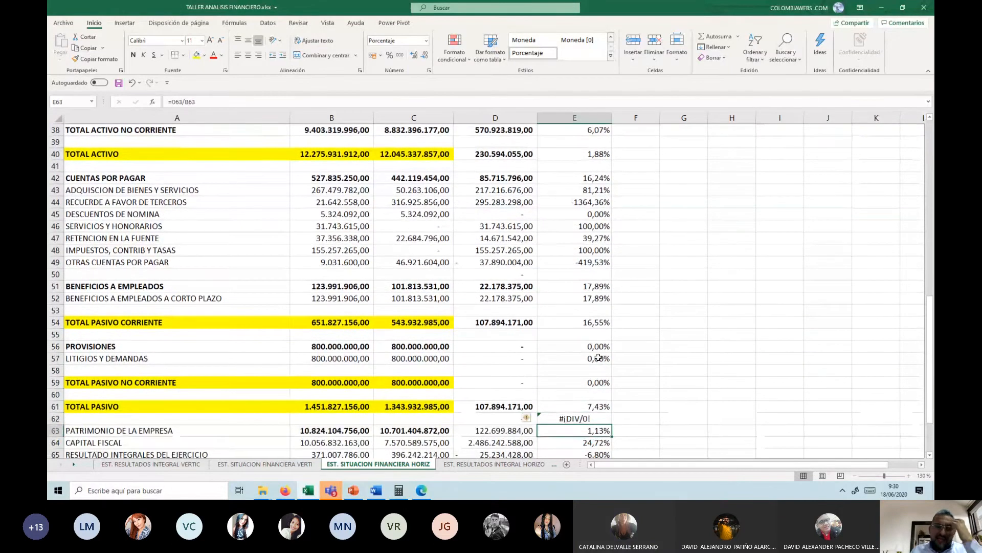
key("Down")
key("Delete")
key("Down")
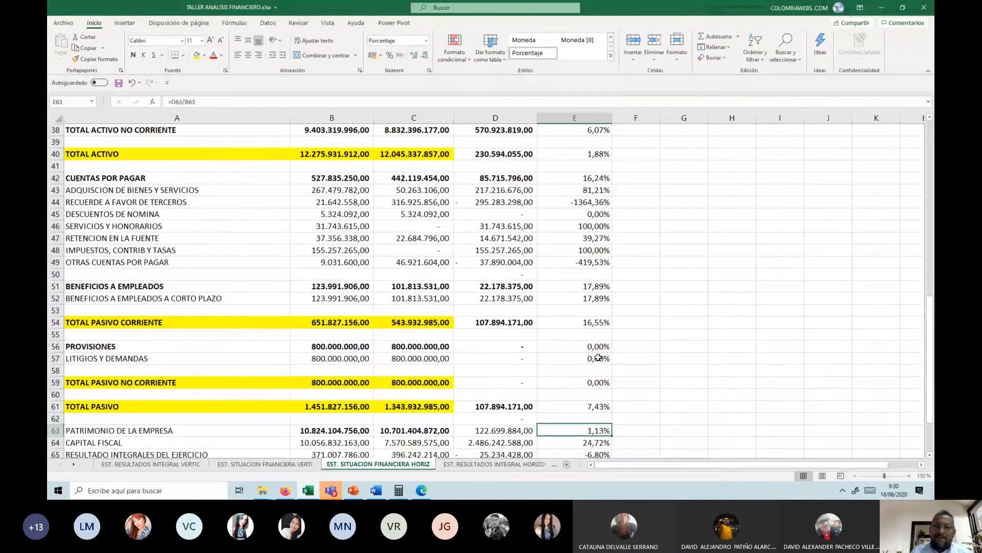
key("Down")
key("Down")
key("Down")
key("Down")
key("Down")
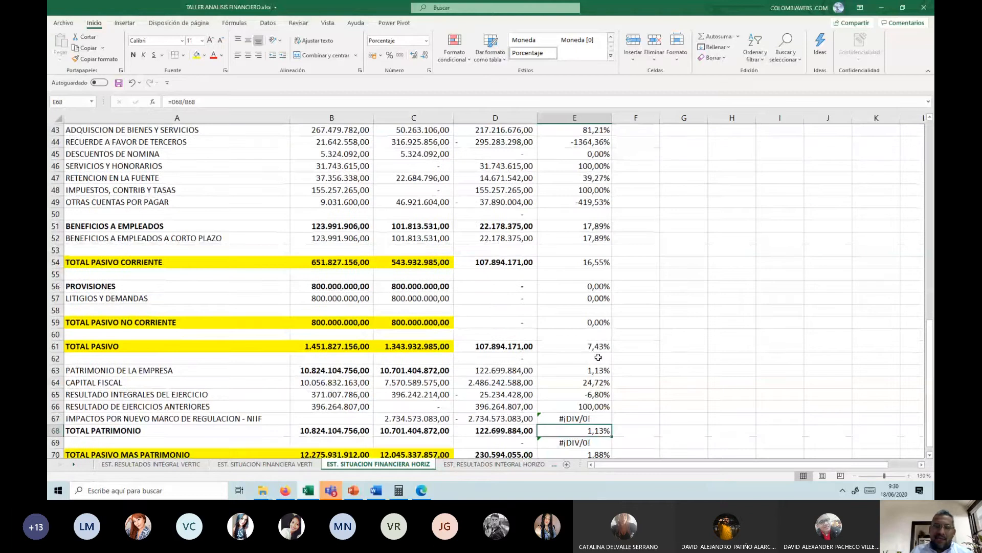
key("Up")
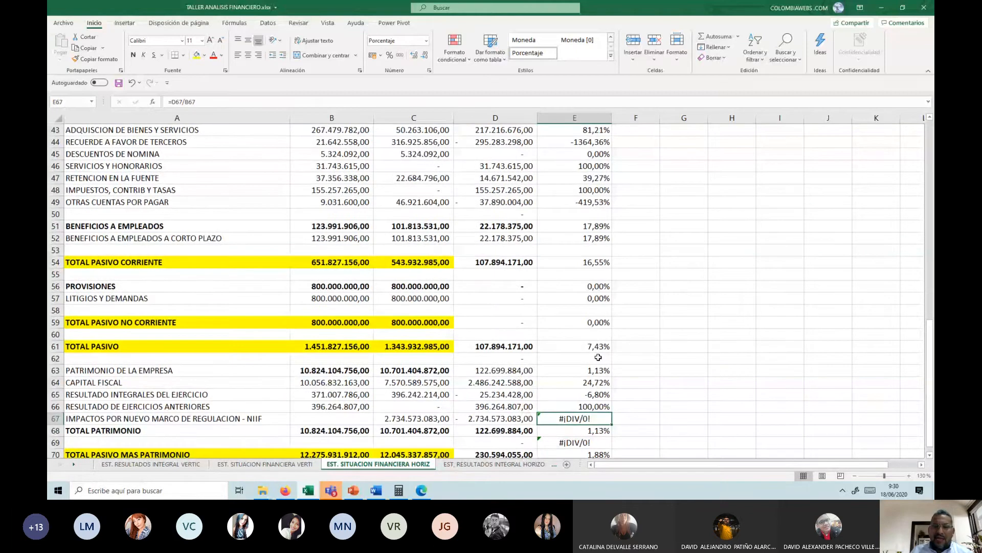
key("Delete")
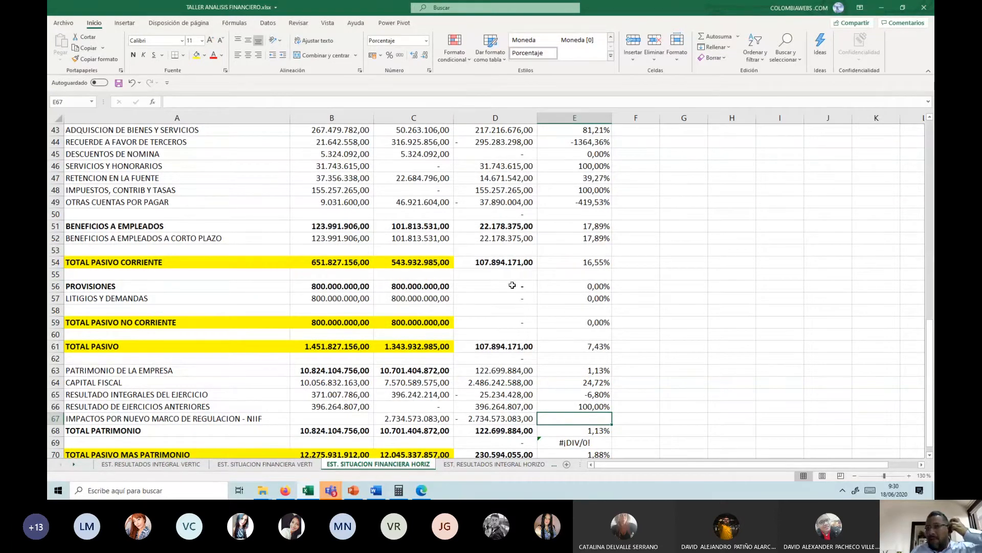
scroll(512, 285, "up", 3)
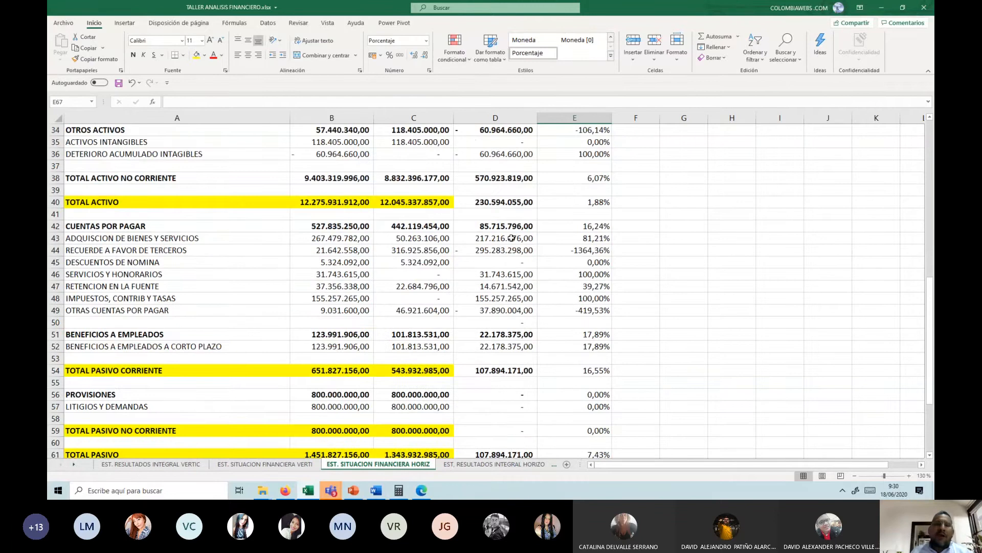
scroll(512, 238, "up", 3)
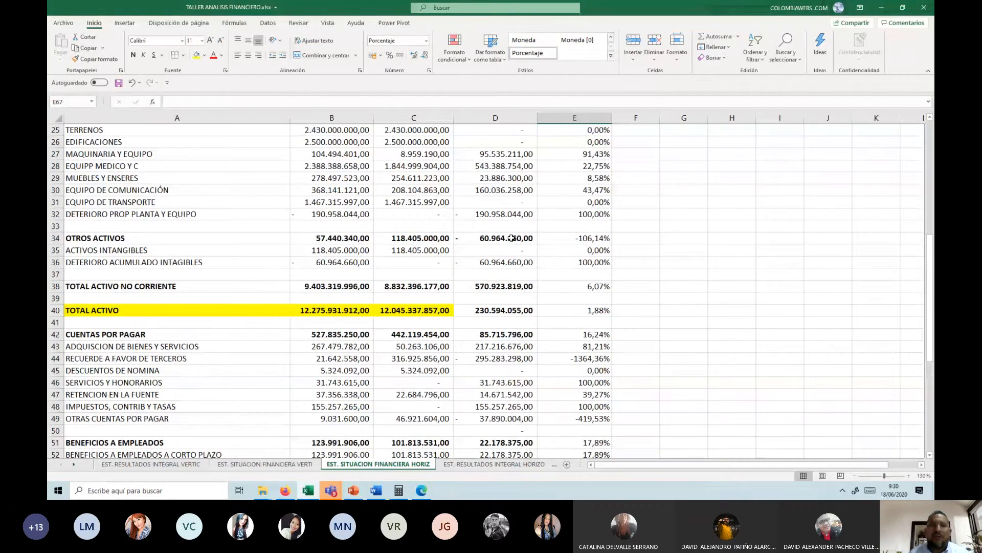
scroll(528, 196, "up", 4)
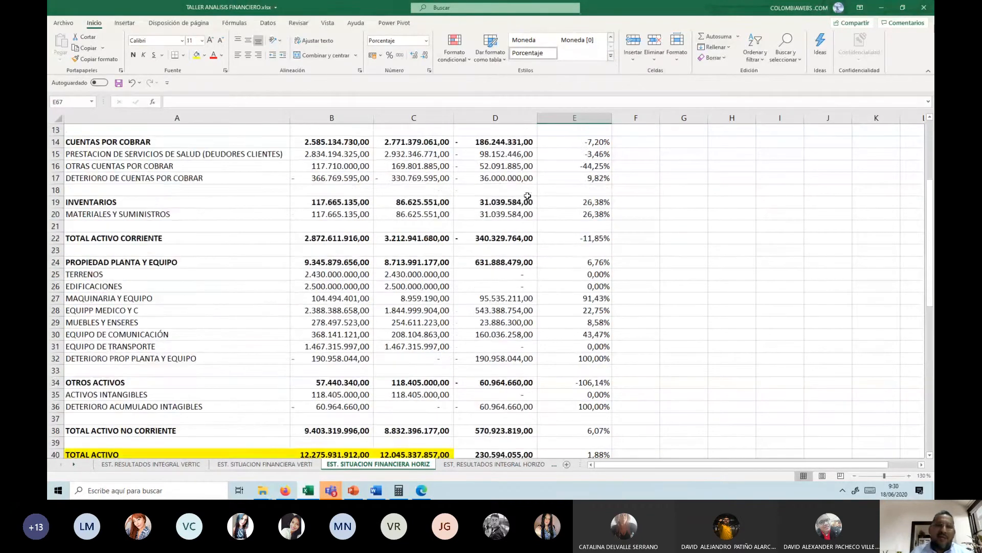
Step: Select the dic-19 column, consult the ESTADO DE LA SITUACION FINANCIERA in the Word document and return to the Excel workbook
scroll(528, 196, "up", 4)
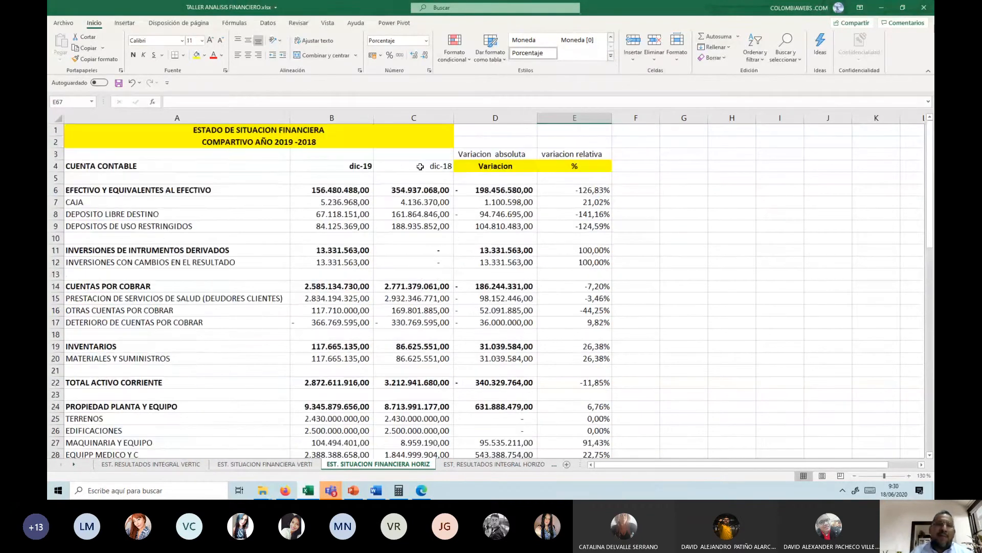
left_click(332, 111)
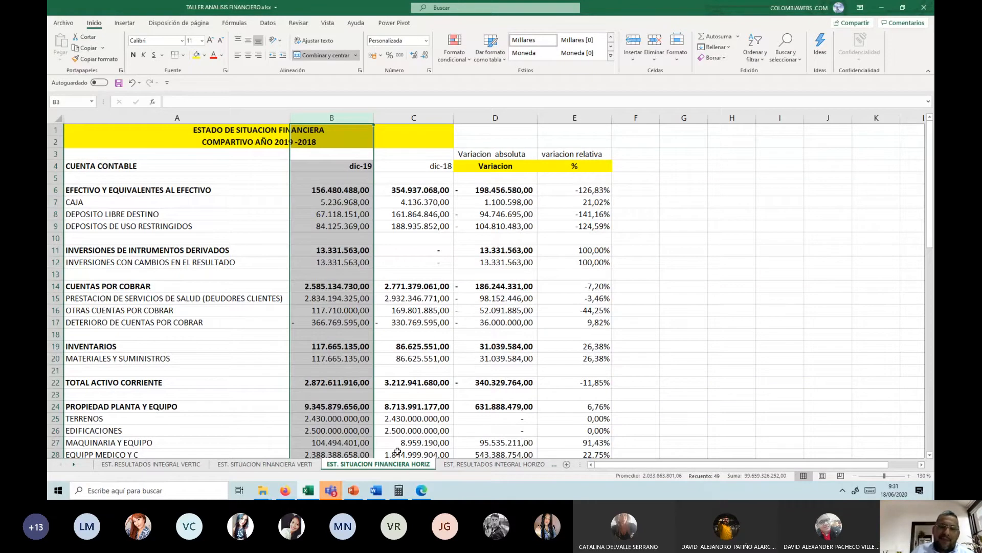
mouse_move(355, 491)
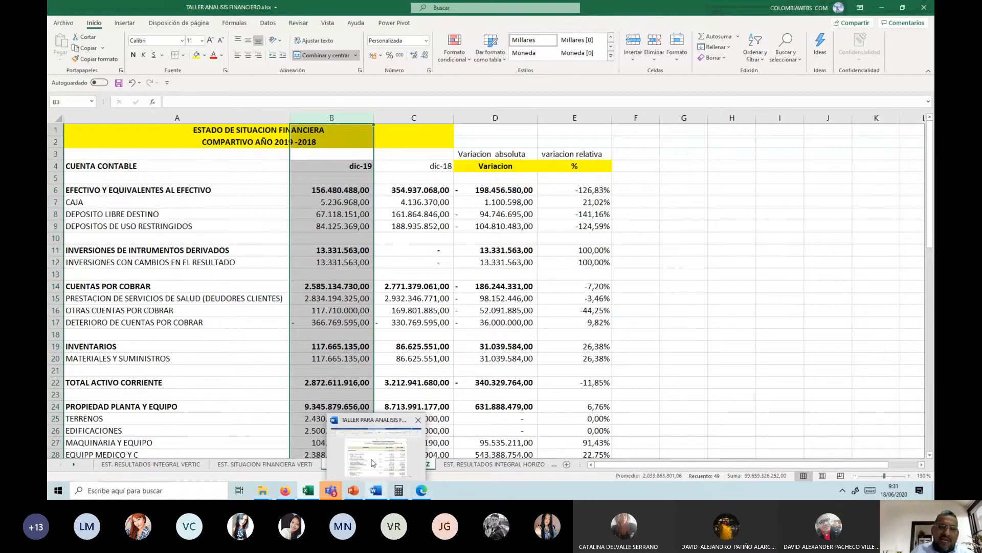
left_click(373, 463)
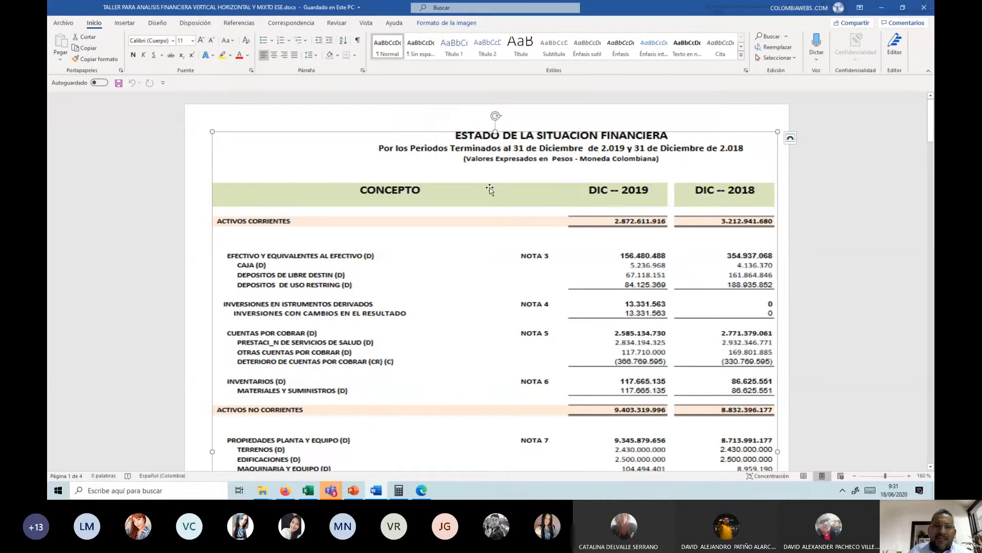
key("alt+Tab")
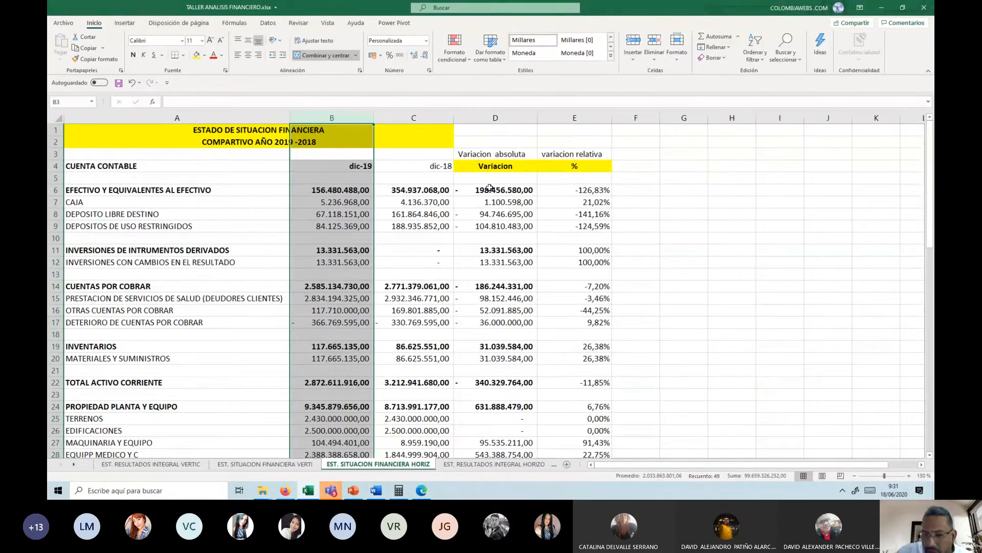
Step: Bold the relative variations in E6, E11, E14 and E19, the group rows from EFECTIVO Y EQUIVALENTES AL EFECTIVO to INVENTARIOS
left_click(555, 191)
key("ctrl+n")
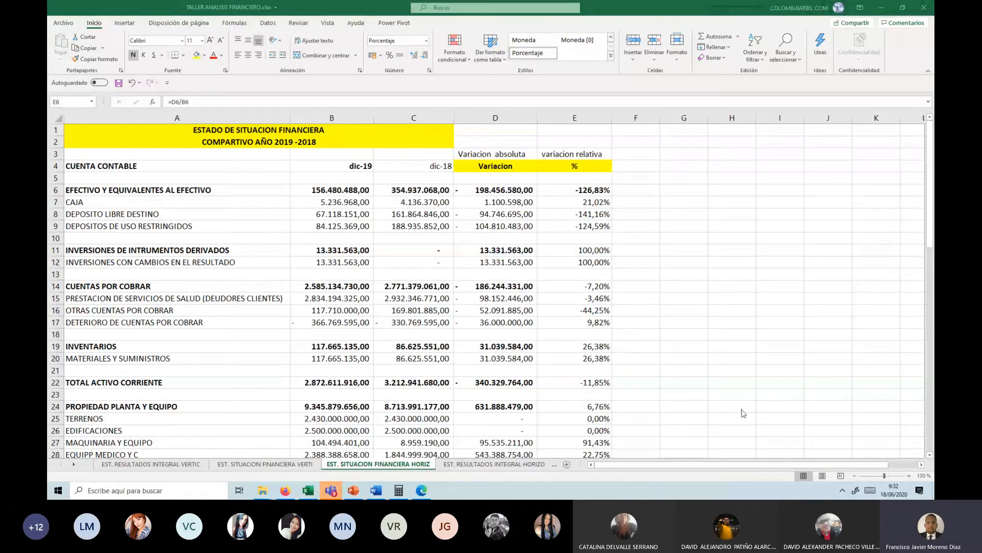
left_click(591, 251)
left_click(591, 251)
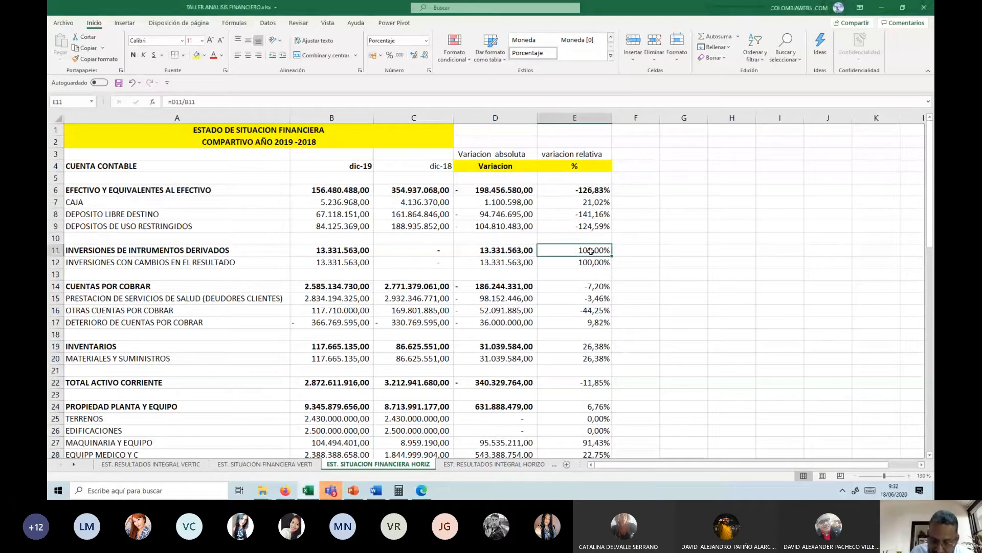
left_click(598, 288)
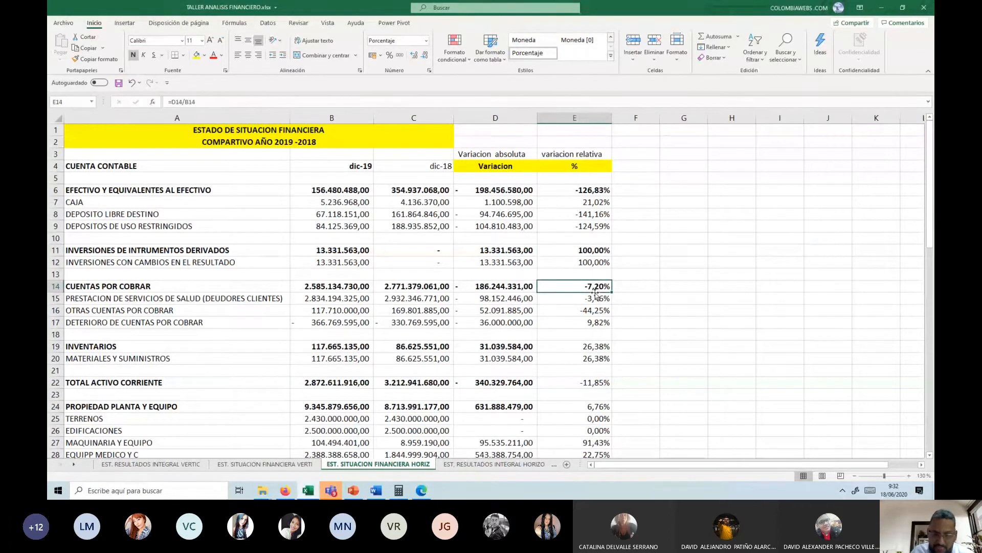
left_click(599, 346)
key("ctrl+n")
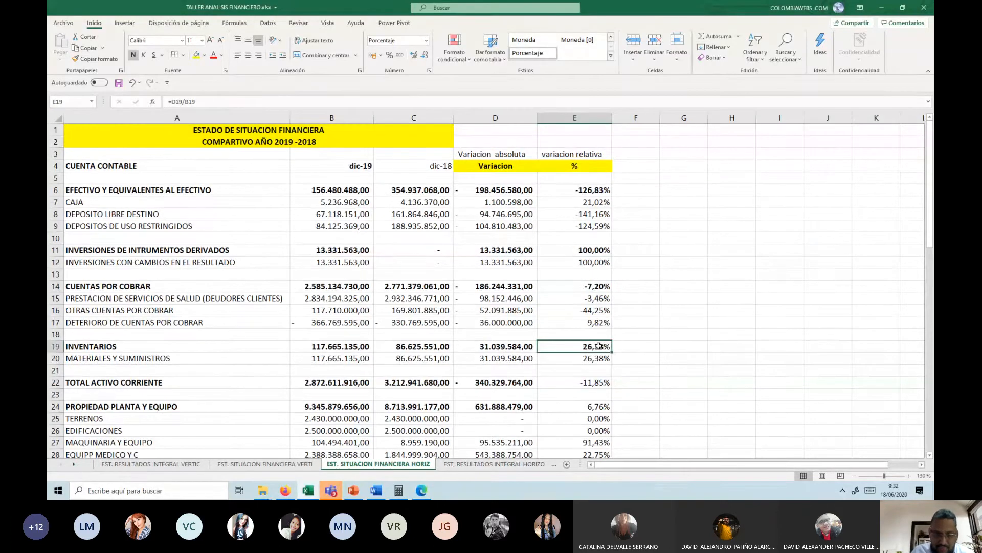
Step: Bold the relative variations of TOTAL ACTIVO CORRIENTE in E22 and PROPIEDAD PLANTA Y EQUIPO in E24
left_click(595, 387)
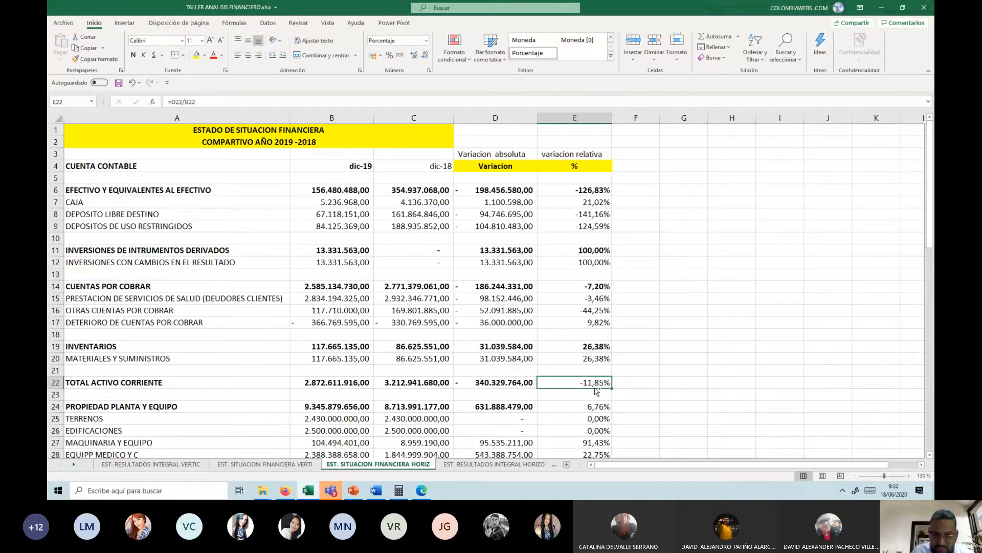
key("ctrl+n")
scroll(595, 390, "down", 2)
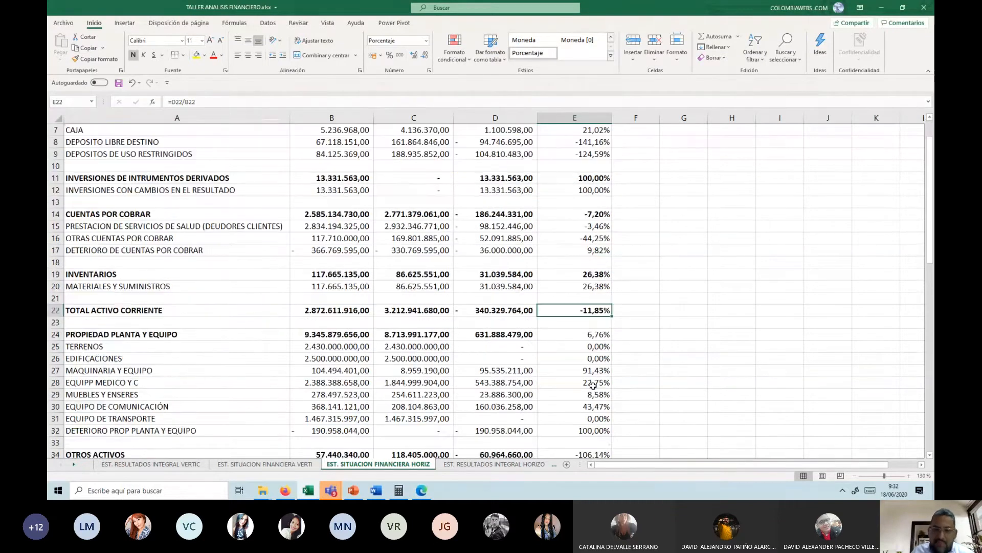
left_click(588, 333)
key("ctrl+n")
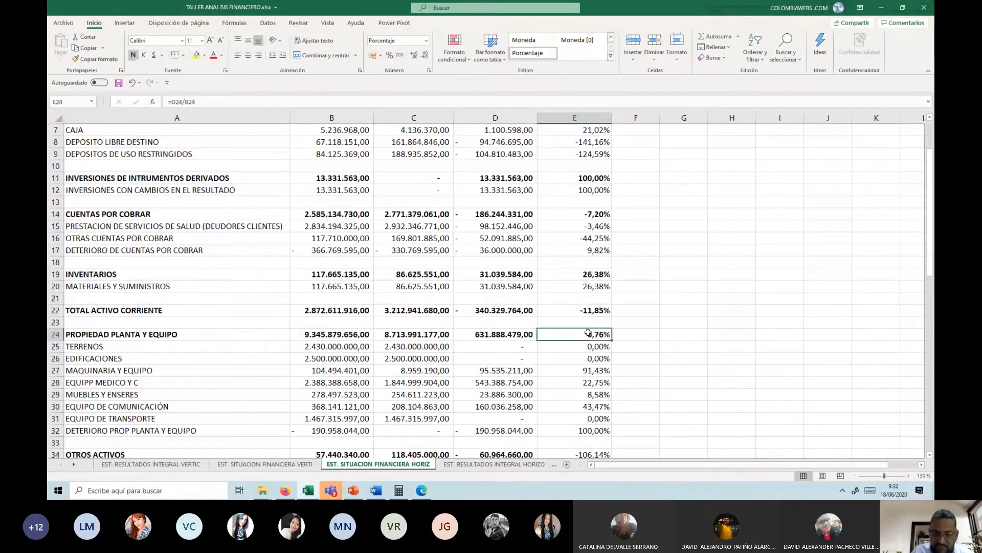
Step: Bold the relative variations of OTROS ACTIVOS in E34 and TOTAL ACTIVO NO CORRIENTE in E38
scroll(540, 275, "down", 2)
scroll(539, 275, "down", 1)
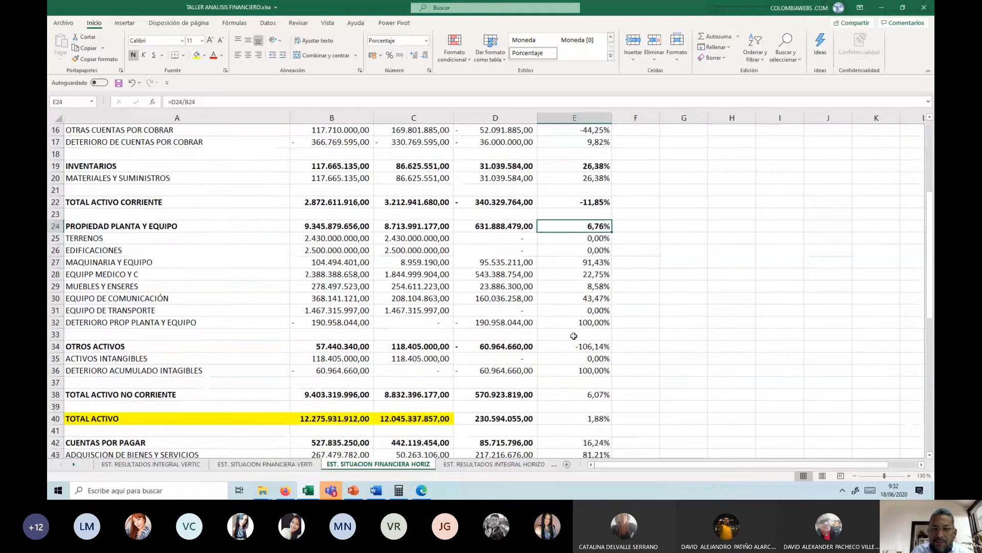
left_click(587, 346)
key("ctrl+n")
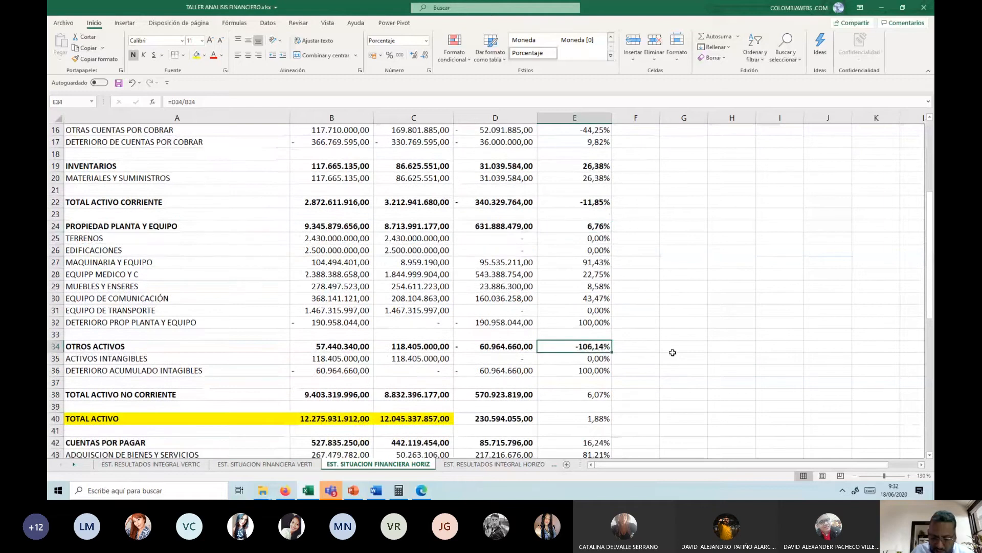
scroll(673, 353, "down", 1)
left_click(604, 357)
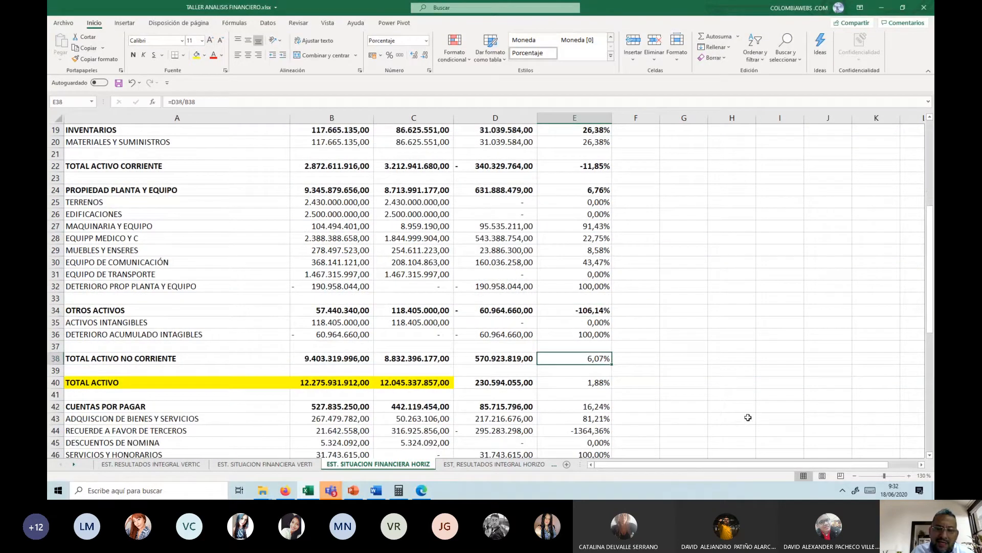
key("ctrl+n")
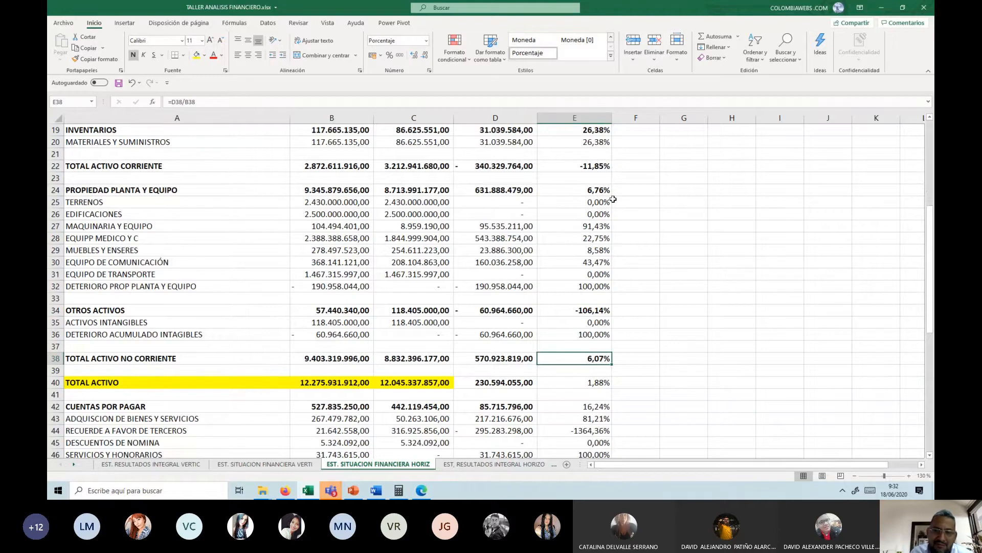
Step: Bold the relative variations of TOTAL ACTIVO in E40 and CUENTAS POR PAGAR in E42
scroll(602, 184, "down", 2)
scroll(601, 174, "up", 2)
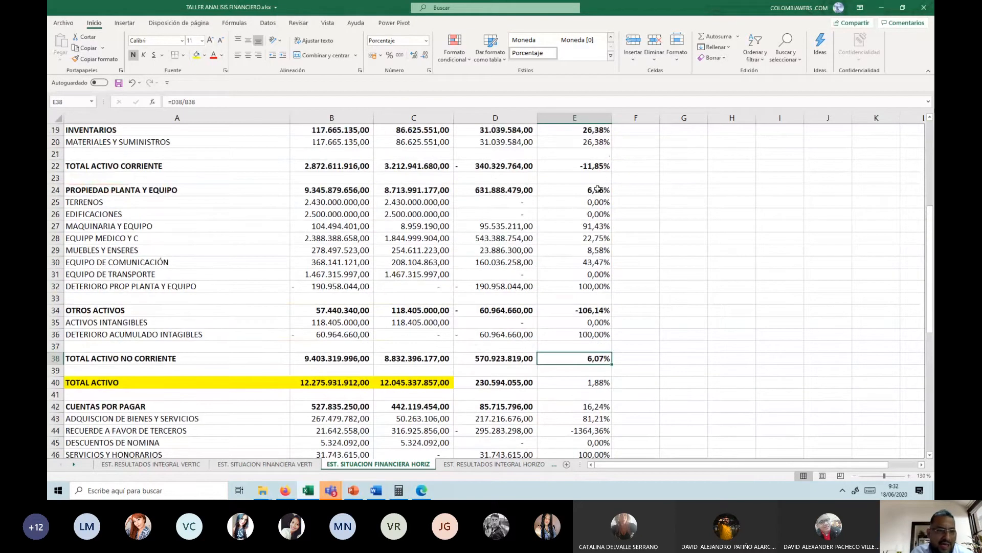
scroll(603, 281, "down", 3)
left_click(603, 281)
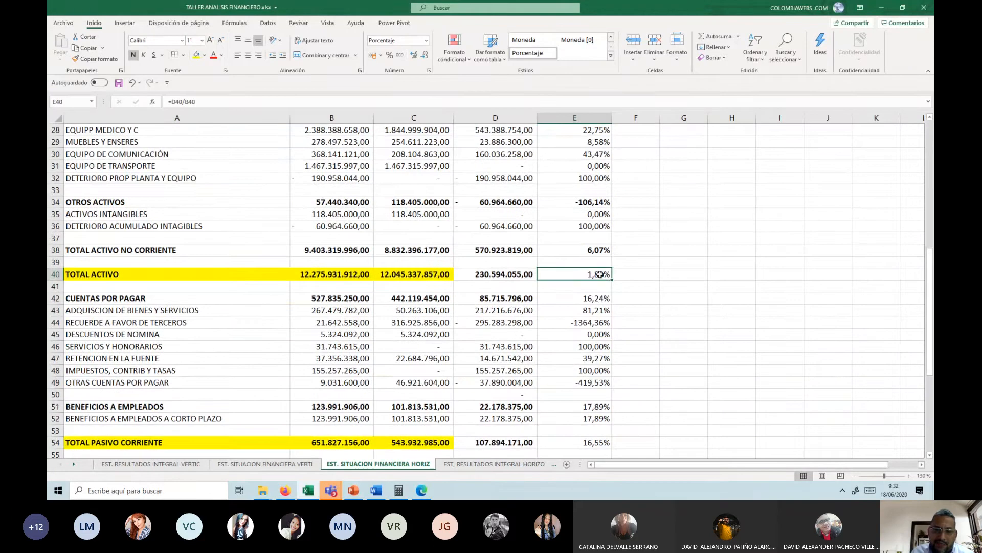
key("ctrl+n")
key("Down")
key("Down")
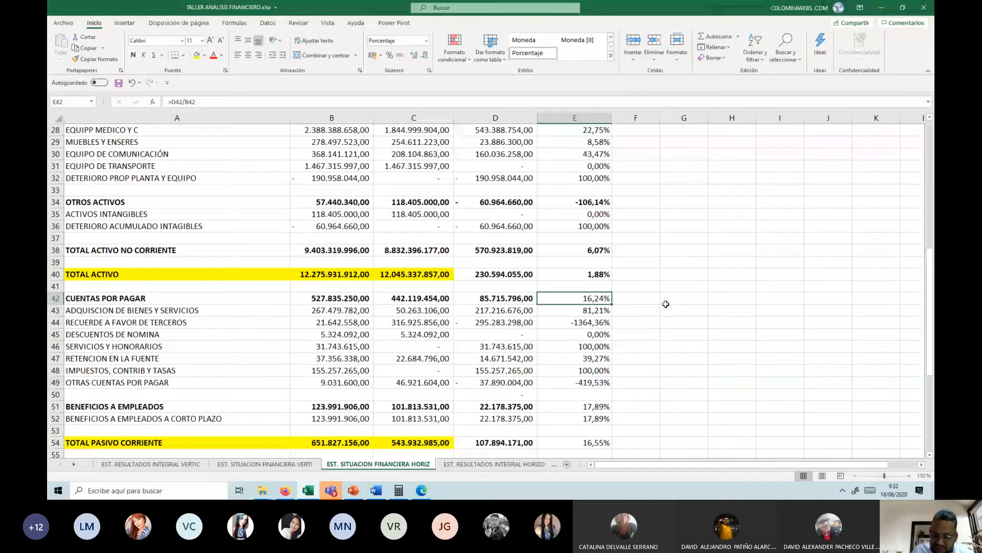
key("ctrl+n")
Step: Bold the relative variations of BENEFICIOS A EMPLEADOS in E51 and TOTAL PASIVO CORRIENTE in E54
scroll(666, 308, "down", 2)
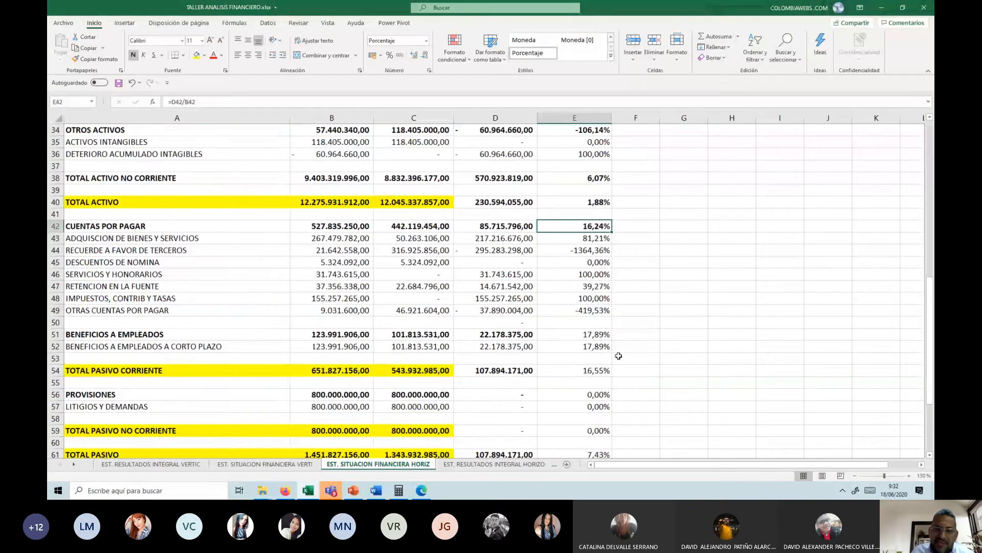
key("Down")
key("Down")
key("Down")
key("Down")
key("Down")
key("Down")
key("Down")
key("Down")
key("Down")
key("ctrl+n")
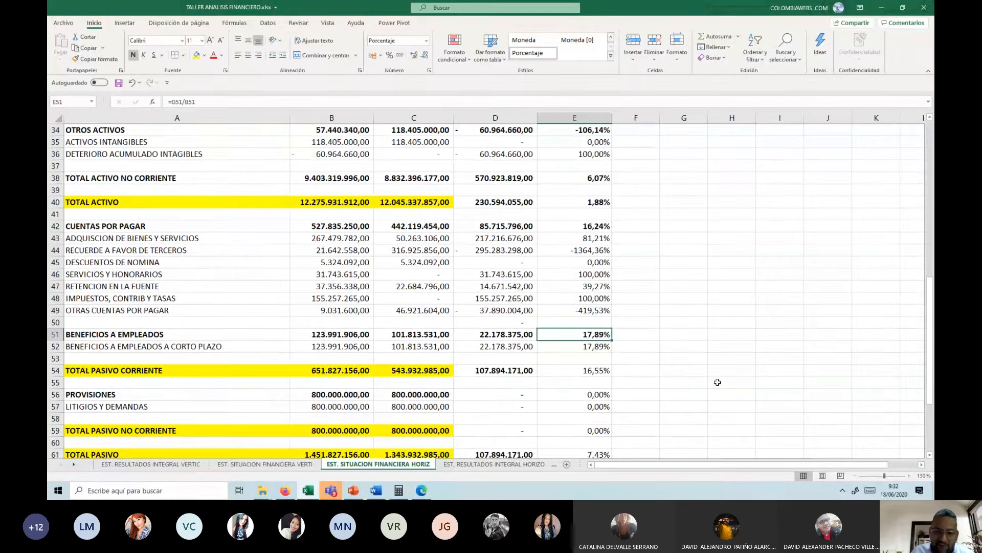
left_click(573, 370)
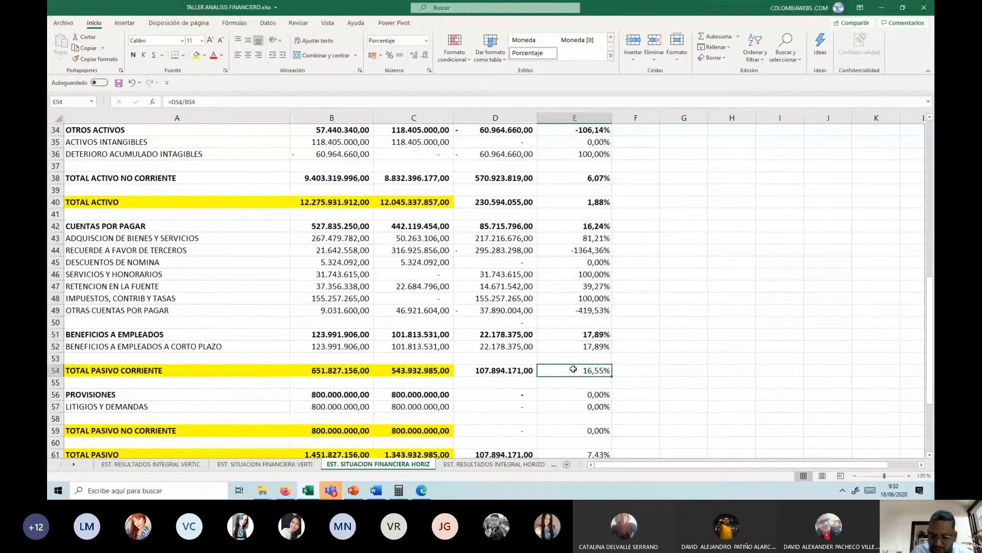
key("ctrl+n")
Step: Bold the relative variation of TOTAL PASIVO in E61
scroll(574, 369, "down", 2)
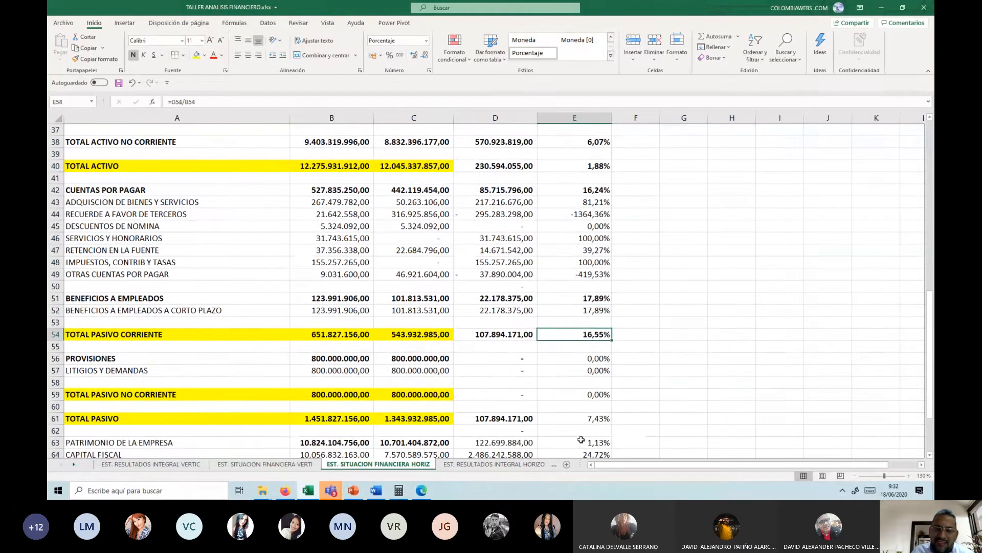
scroll(596, 394, "down", 2)
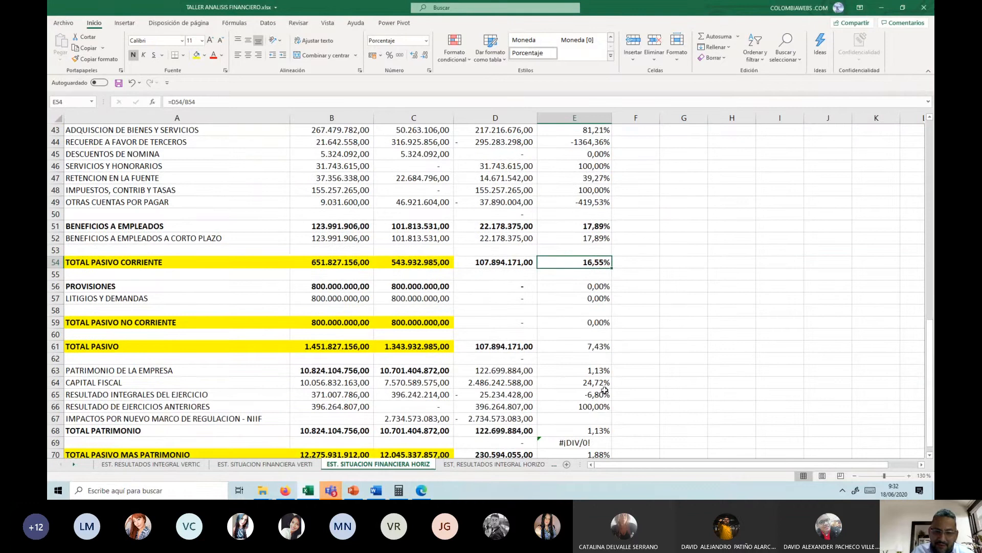
left_click(601, 347)
key("ctrl+n")
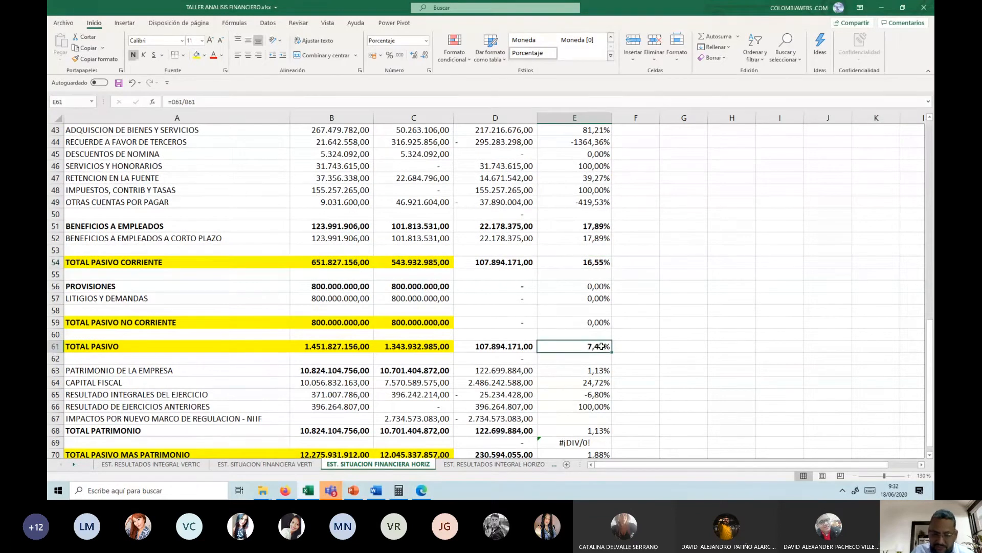
Step: Clear the division error in E69, the blank row between TOTAL PATRIMONIO and TOTAL PASIVO MAS PATRIMONIO
scroll(602, 346, "down", 1)
left_click(578, 406)
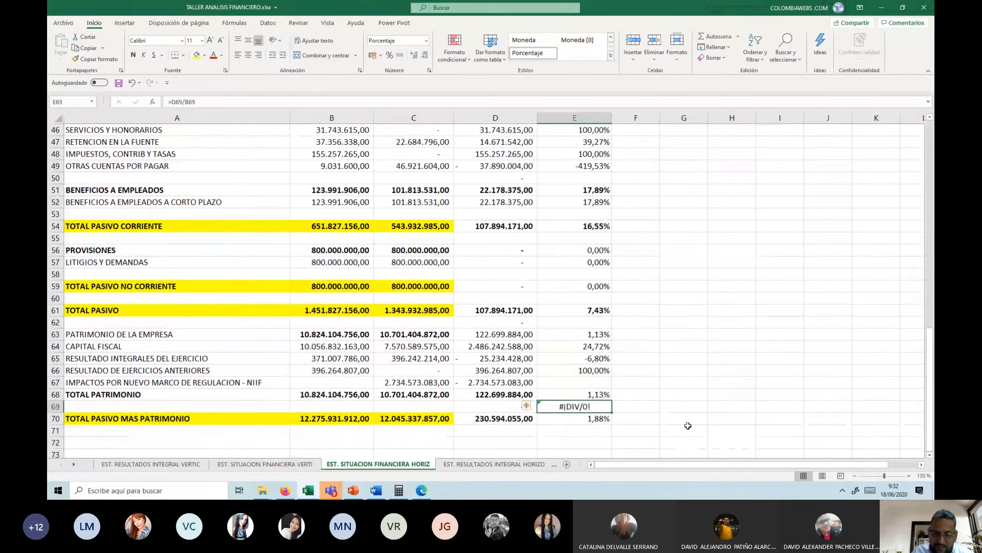
key("Delete")
Step: Bold the relative variations of TOTAL PATRIMONIO in E68 and TOTAL PASIVO MAS PATRIMONIO in E70
key("Up")
key("Up")
key("Up")
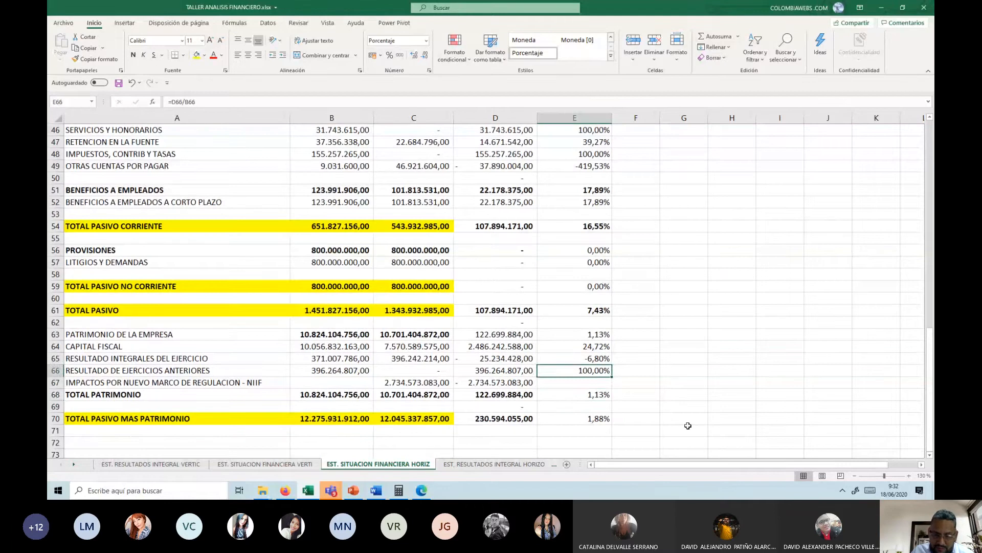
key("Down")
key("Down")
key("ctrl+n")
key("Down")
key("Down")
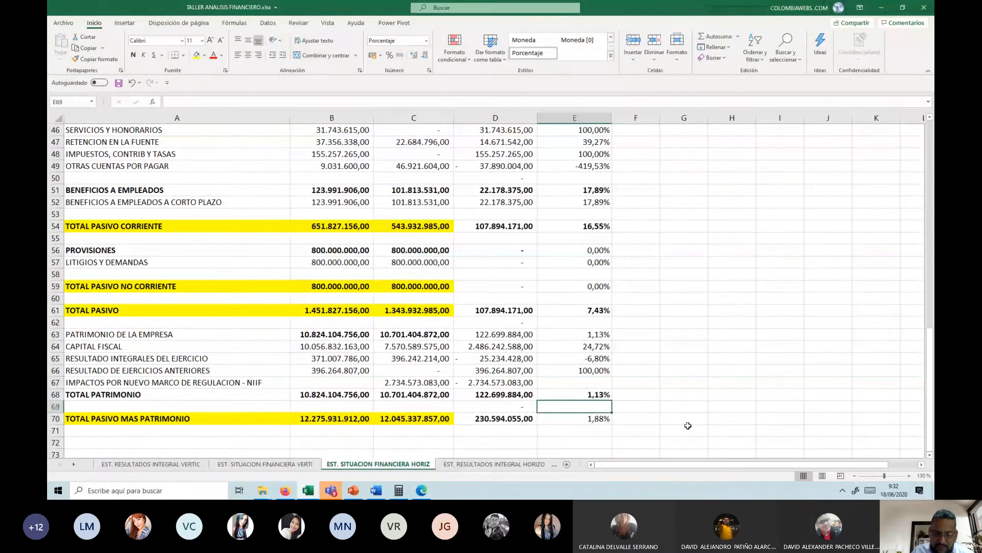
key("ctrl+n")
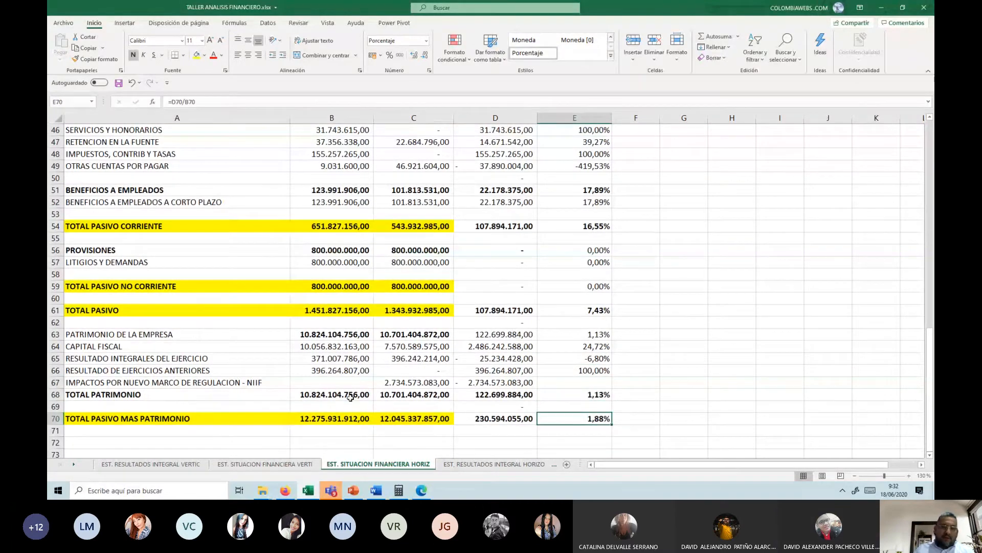
Step: View the EST. RESULTADOS INTEGRAL HORIZO sheet and go back to the beginning of the EST. SITUACION FINANCIERA HORIZ sheet
left_click(483, 464)
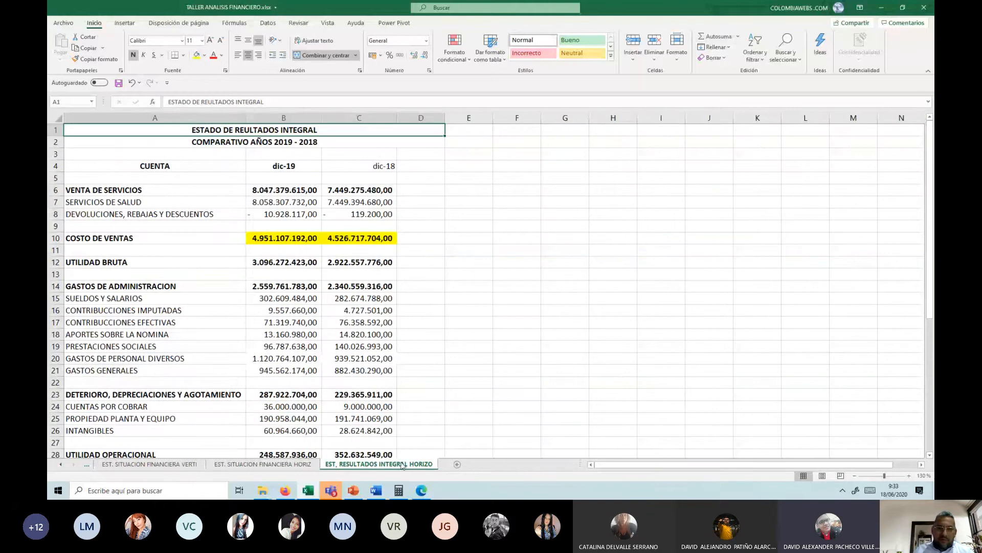
key("ctrl+Page_Up")
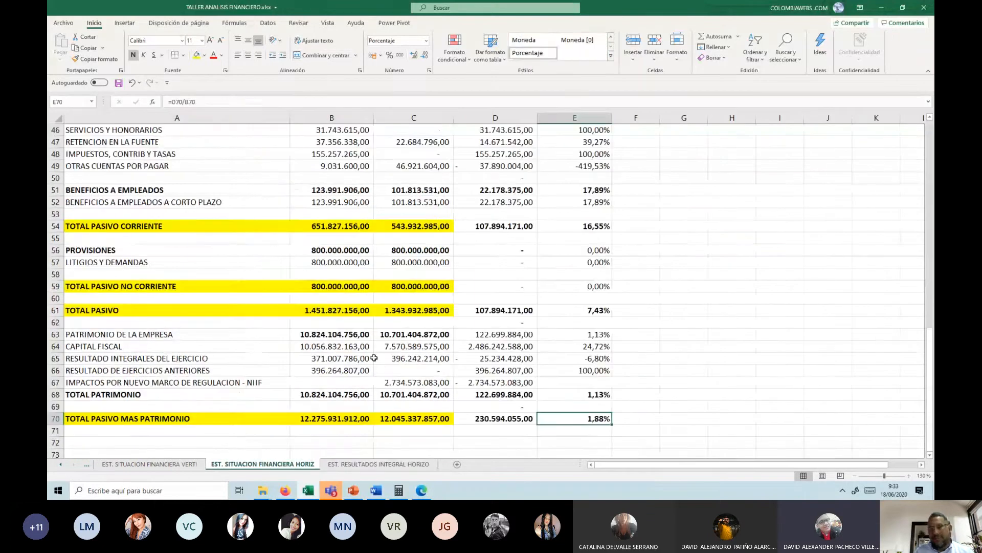
scroll(516, 297, "up", 2)
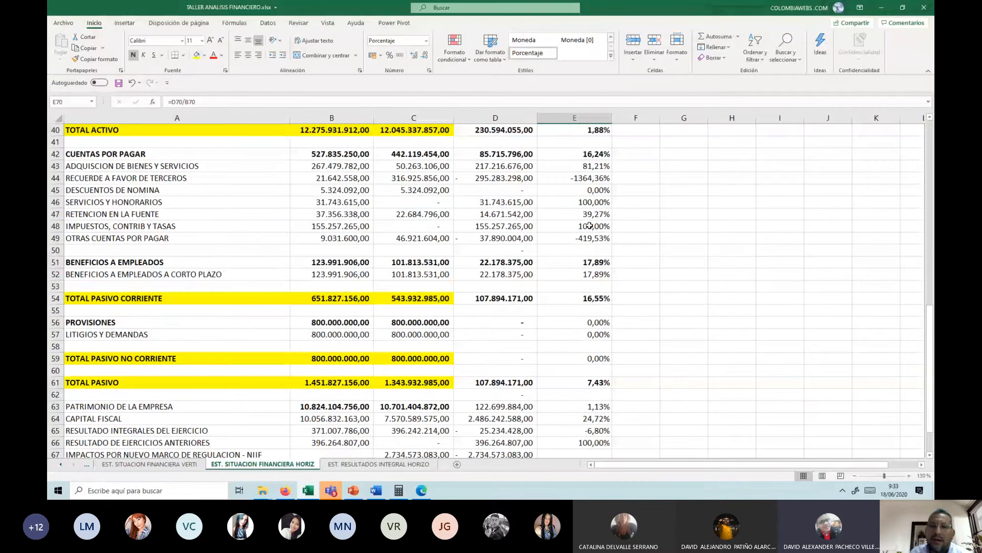
scroll(590, 225, "up", 13)
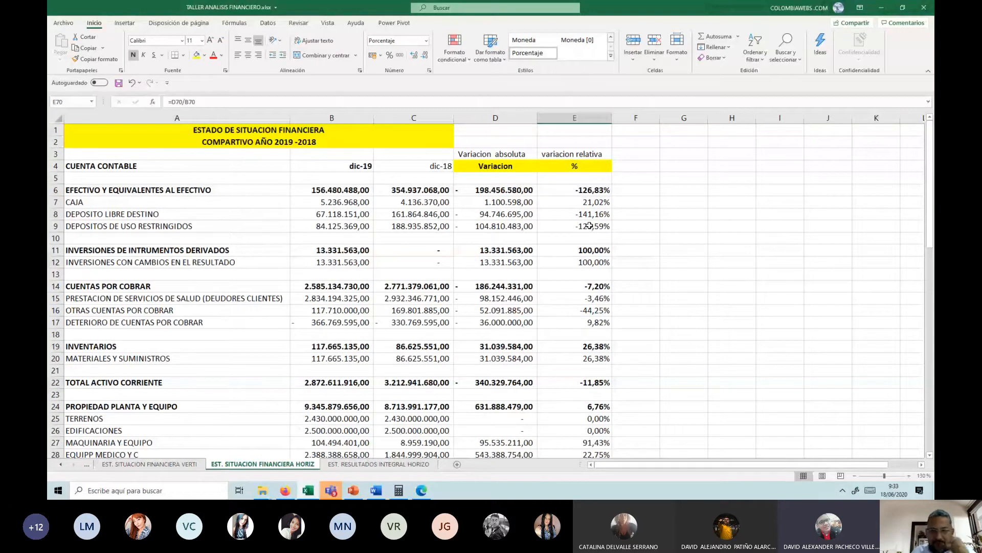
Step: Examine the formula behind the relative variation of EFECTIVO Y EQUIVALENTES AL EFECTIVO in E6
left_click(580, 191)
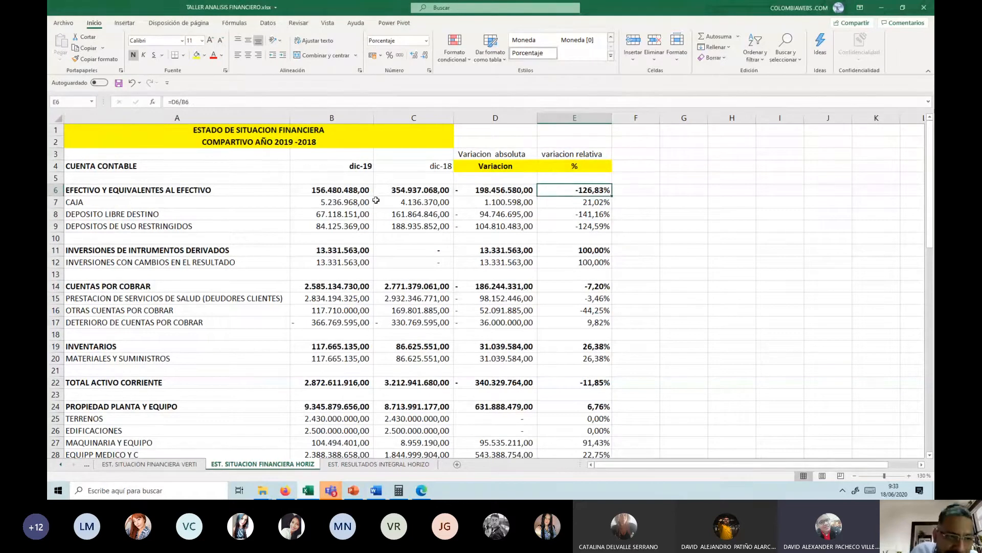
left_click_drag(190, 102, 154, 102)
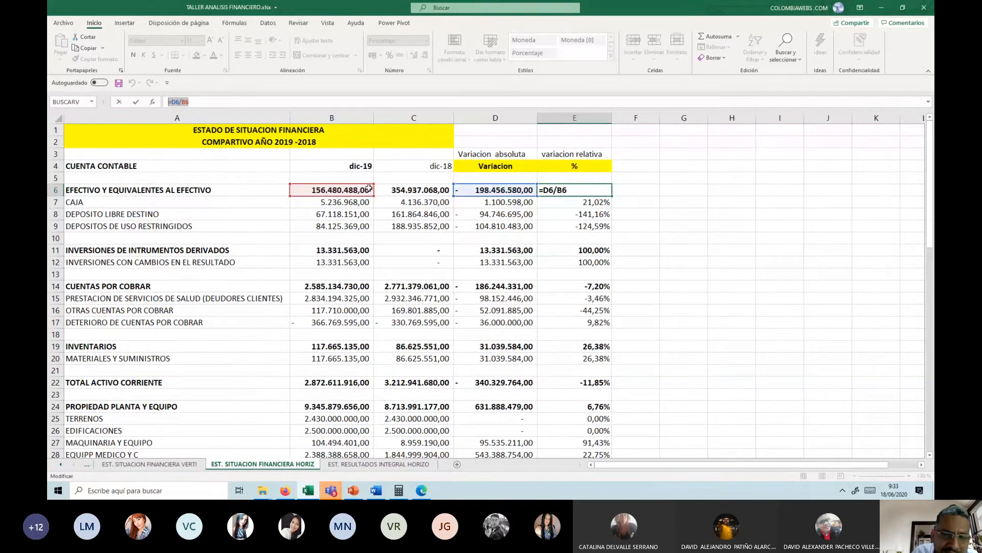
key("Return")
left_click(576, 190)
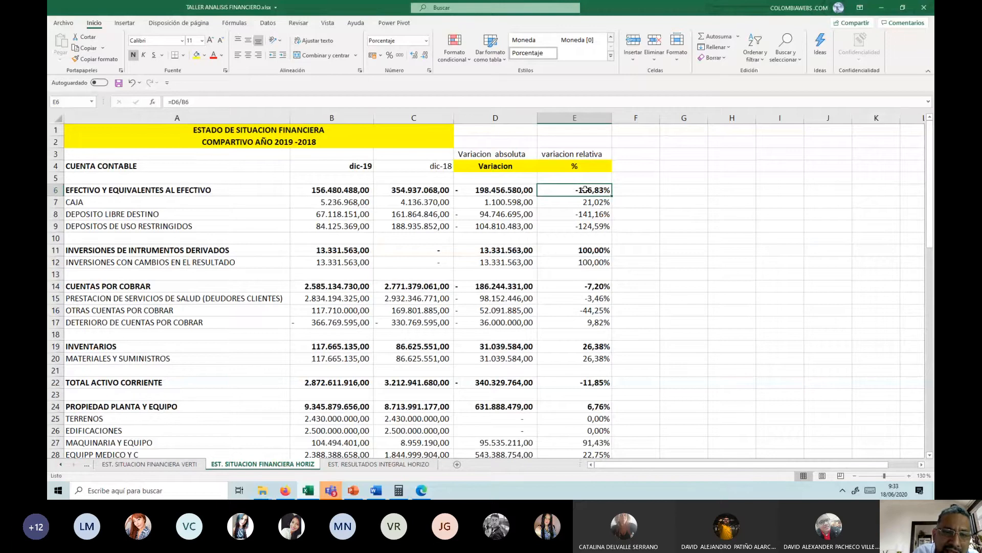
Step: Apply the percent style to the relative variation in E6 and show it with two decimals
left_click(390, 55)
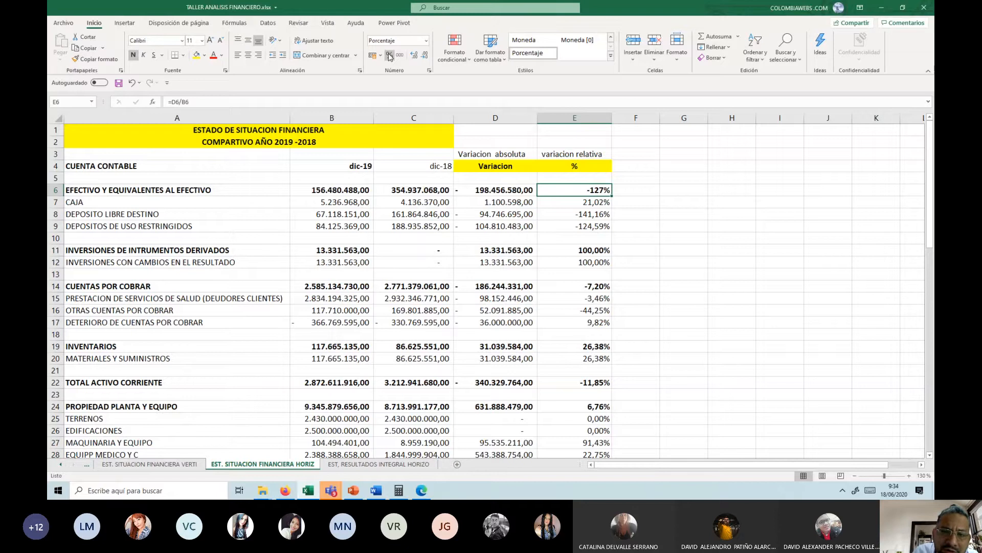
left_click(415, 57)
left_click(415, 57)
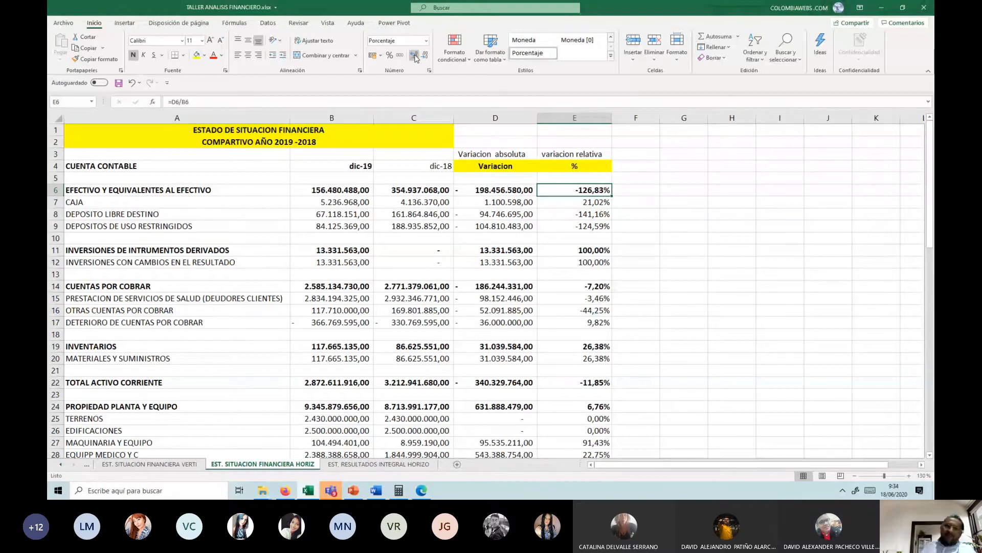
Step: Fill the Variacion absoluta and variacion relativa headings in D3:E3 with blue and make them bold
left_click(501, 154)
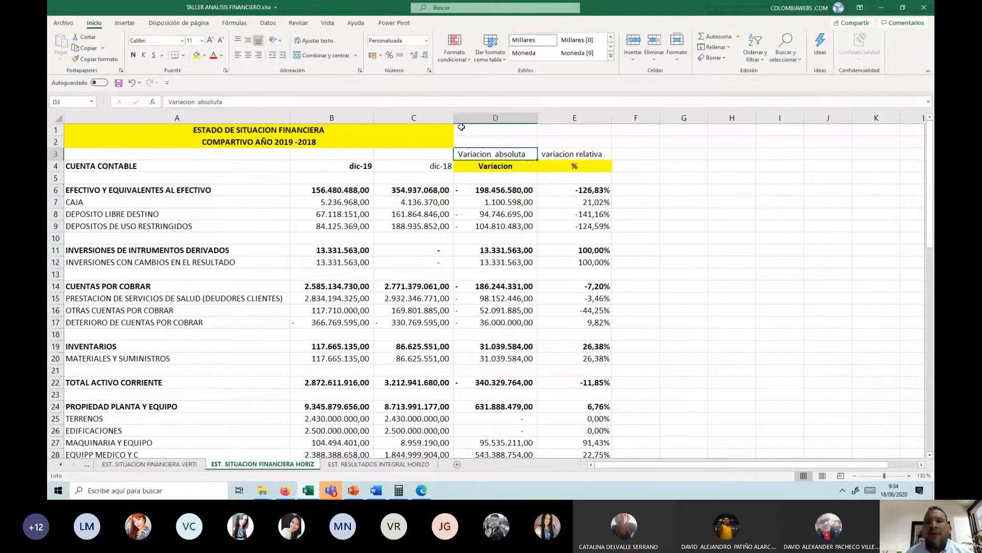
left_click(204, 56)
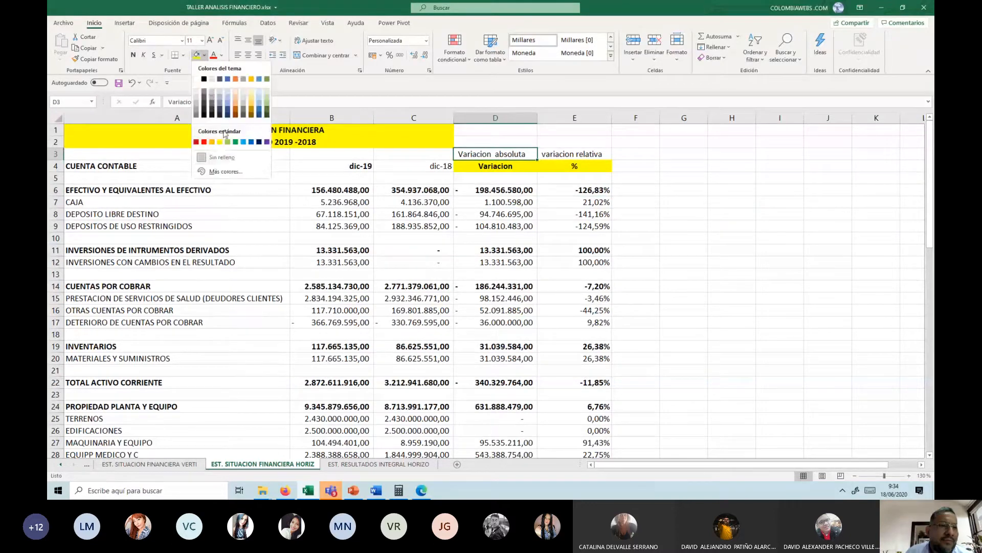
left_click(228, 115)
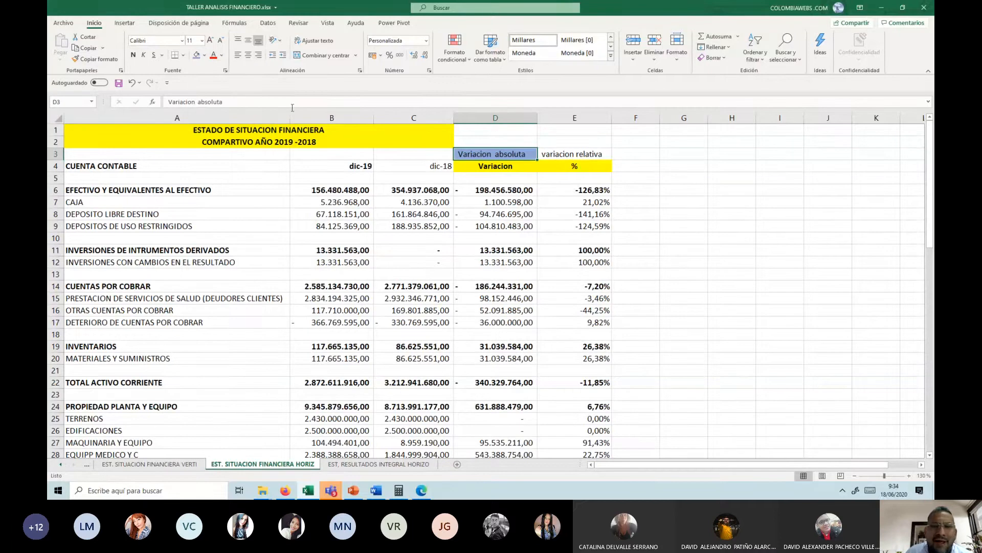
left_click(578, 159)
key("F4")
left_click_drag(513, 152, 571, 153)
left_click(133, 54)
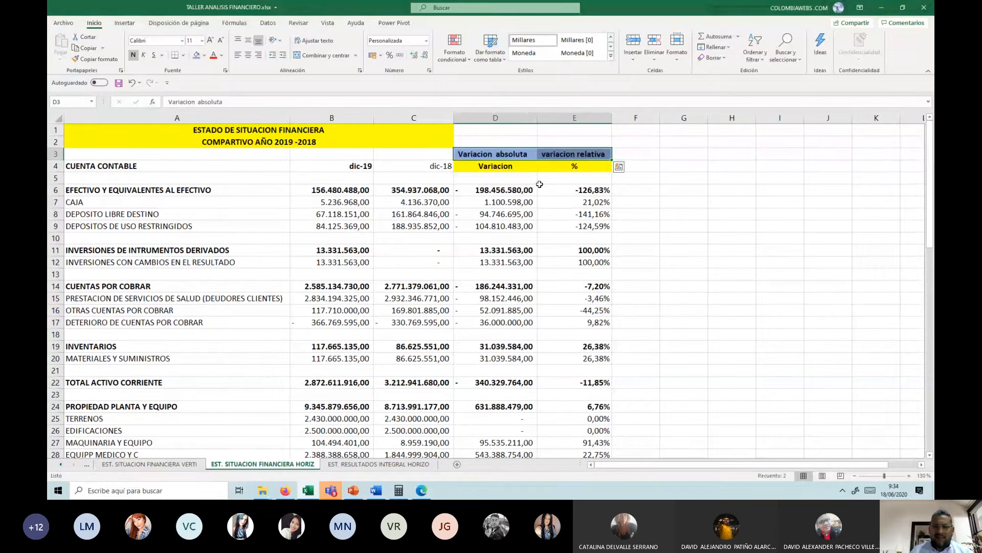
Step: Review the dic-19 and dic-18 balances and both variations of EFECTIVO Y EQUIVALENTES AL EFECTIVO in row 6
left_click(583, 189)
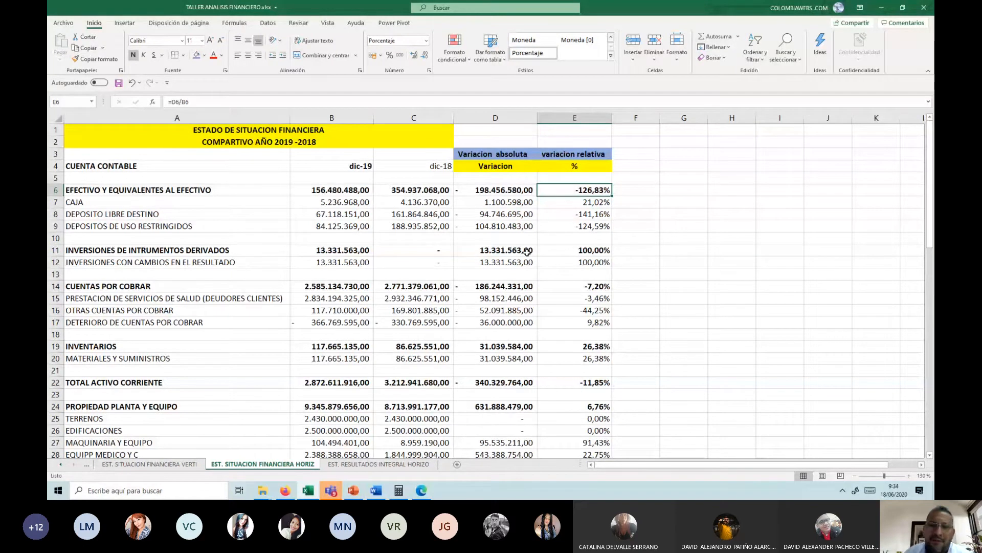
left_click(370, 187)
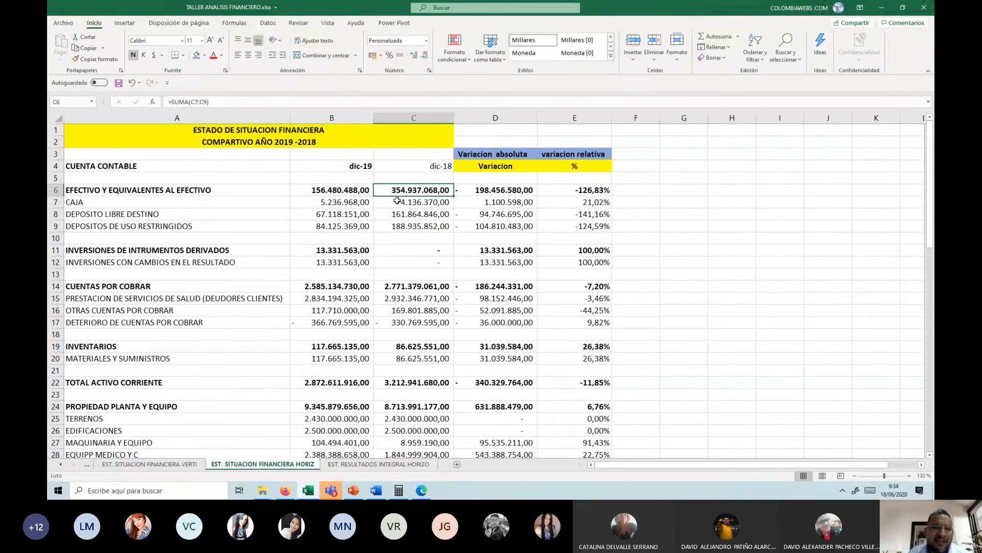
left_click(356, 193)
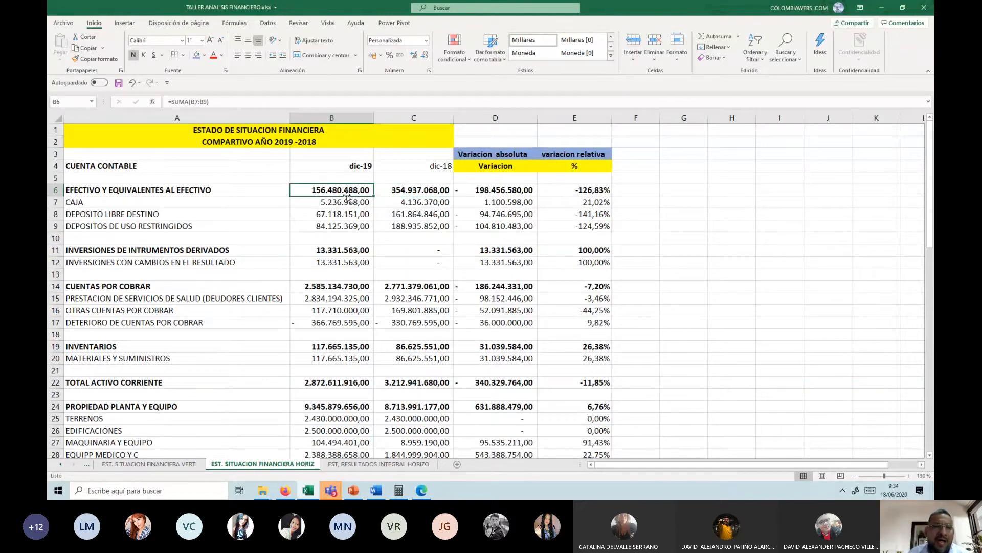
left_click(513, 187)
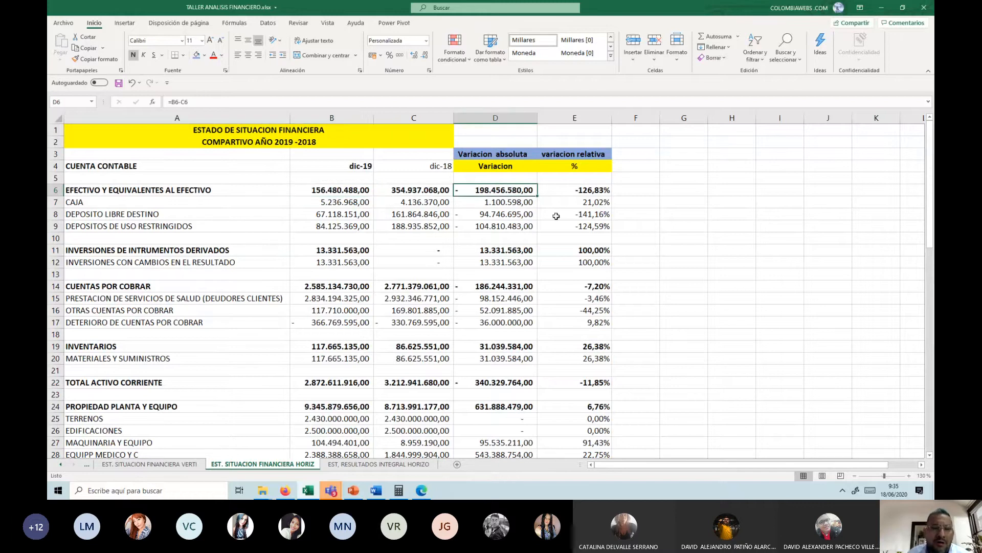
left_click(585, 190)
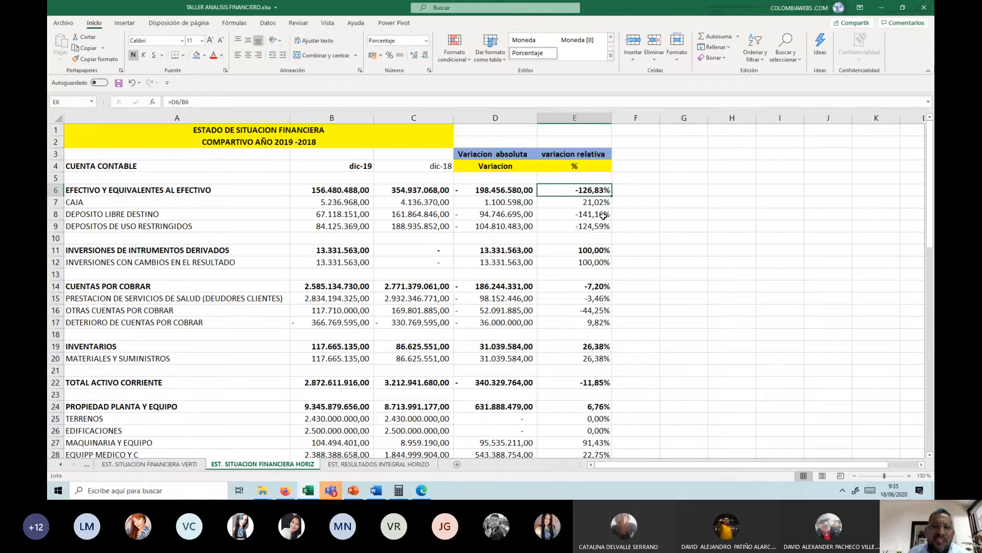
left_click(507, 189)
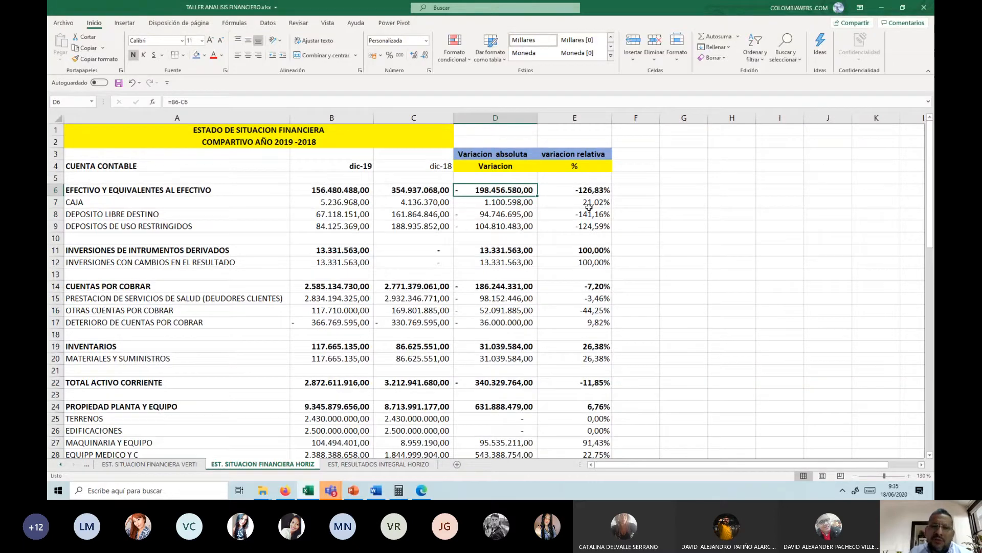
Step: Examine the absolute variations down to row 11 and the balances and variation of INVERSIONES CON CAMBIOS EN EL RESULTADO in row 12
key("Down")
key("Down")
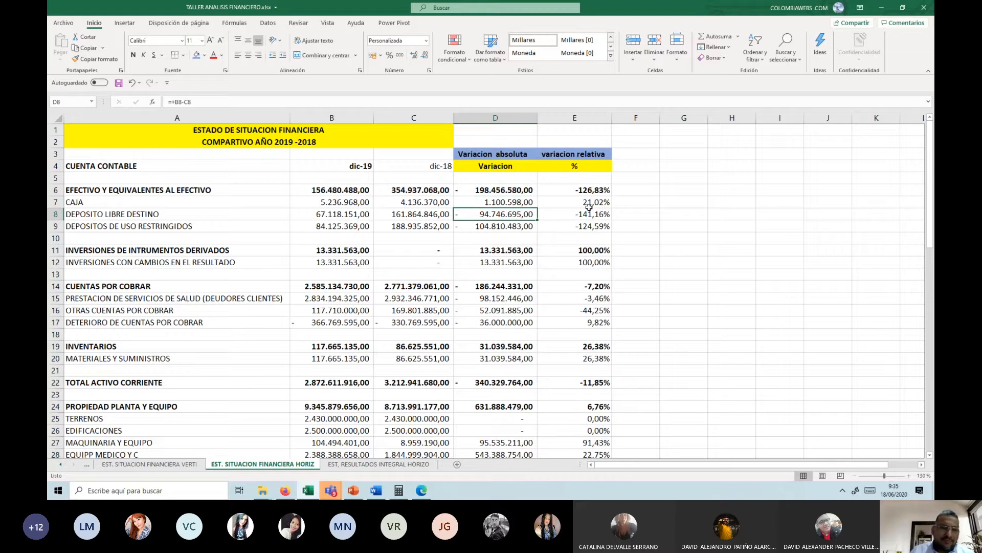
key("Down")
key("Down")
key("Down")
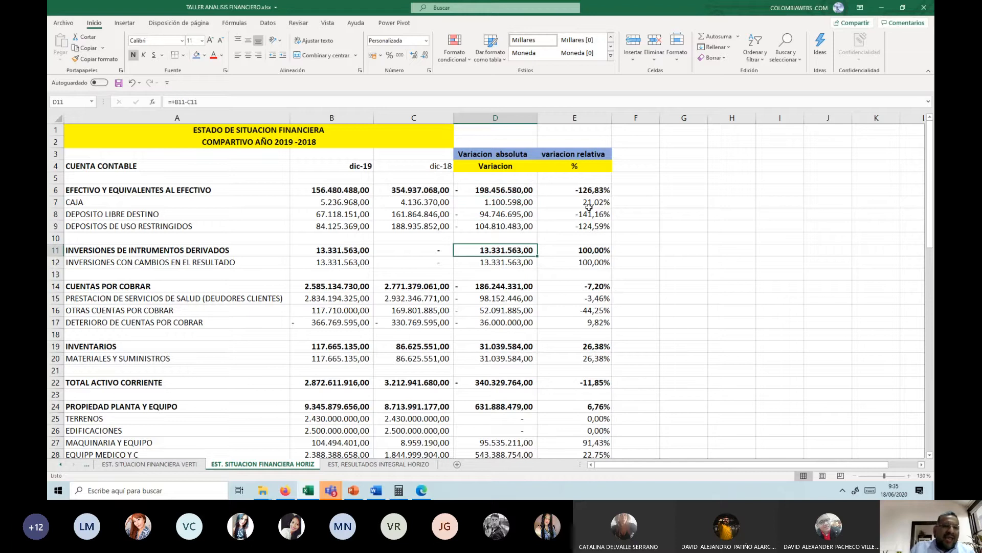
key("Right")
key("Down")
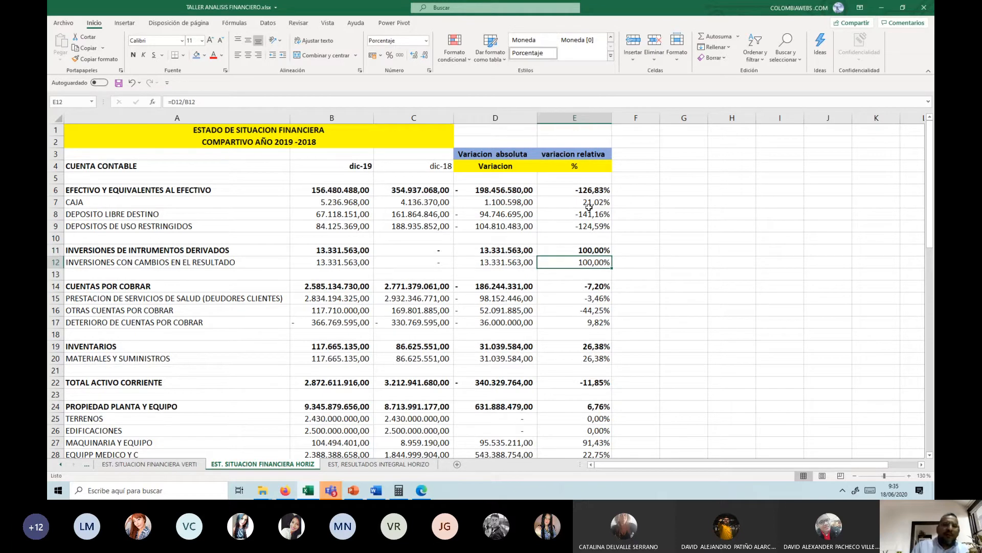
key("Left")
key("Left")
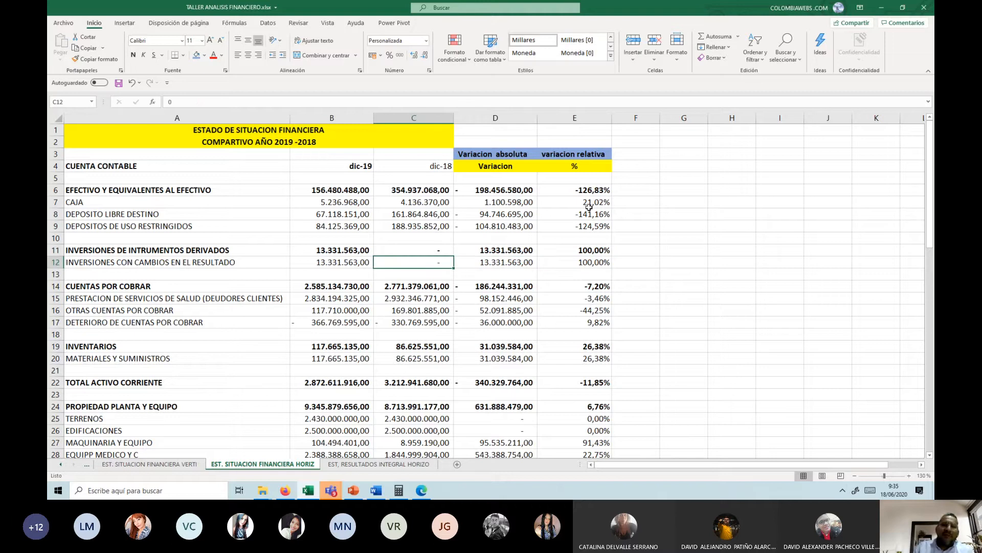
key("Left")
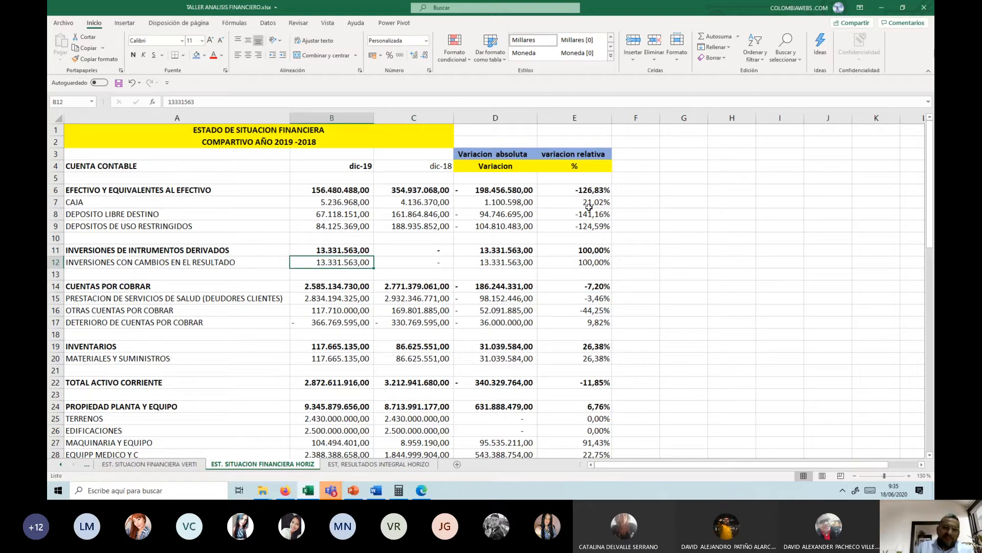
Step: Highlight the account name PRESTACION DE SERVICIOS DE SALUD (DEUDORES CLIENTES) in A15 with a yellow fill
scroll(481, 243, "down", 2)
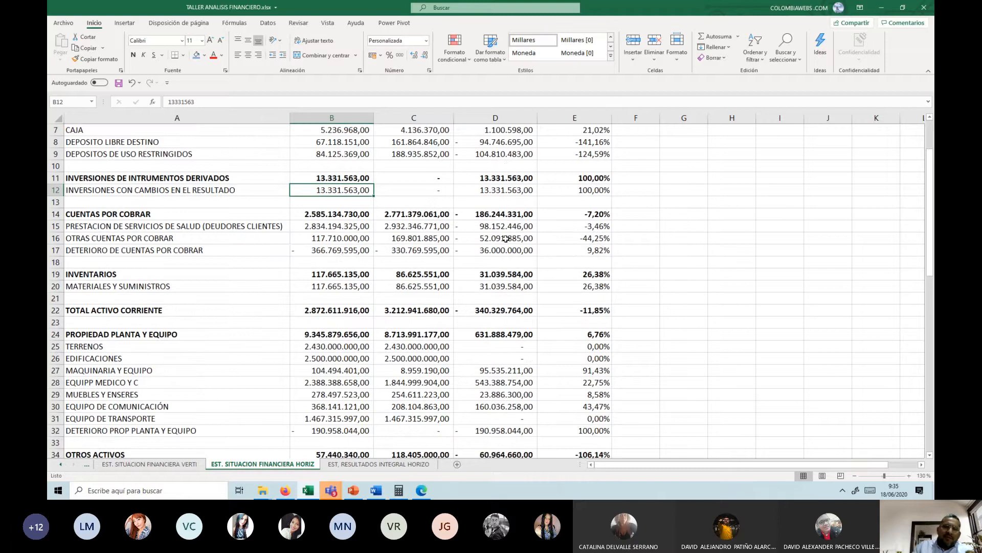
left_click(399, 213)
left_click_drag(331, 215, 487, 216)
left_click(474, 237)
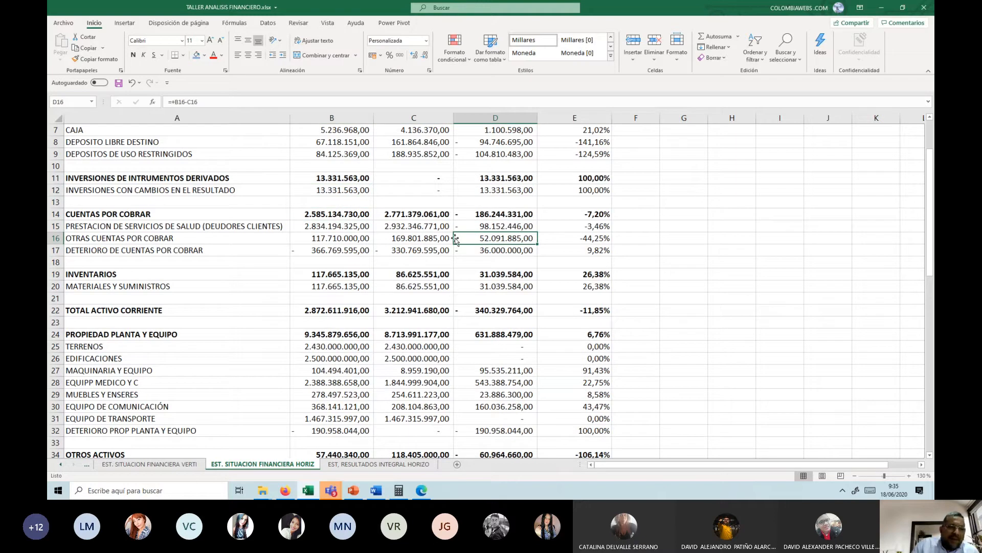
left_click(340, 228)
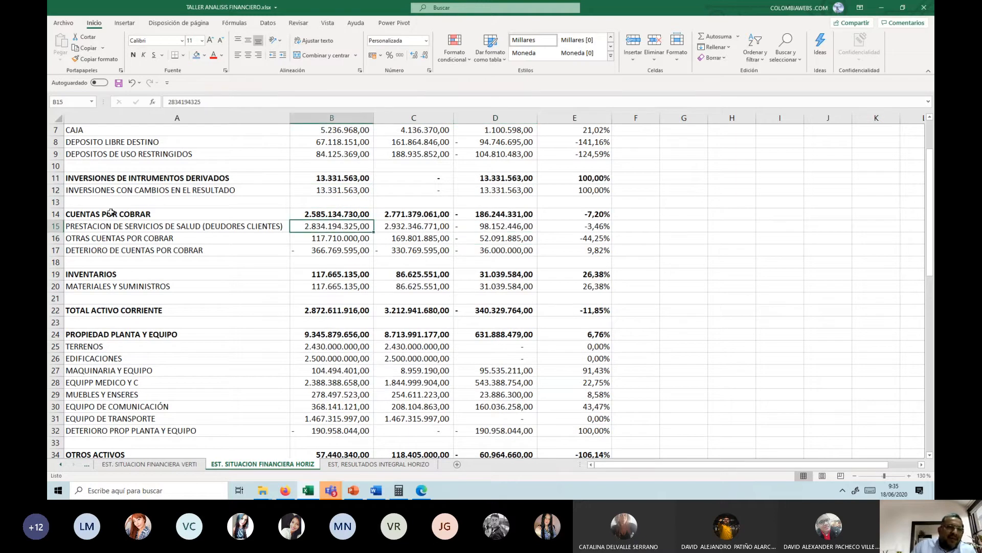
left_click(111, 226)
left_click(204, 55)
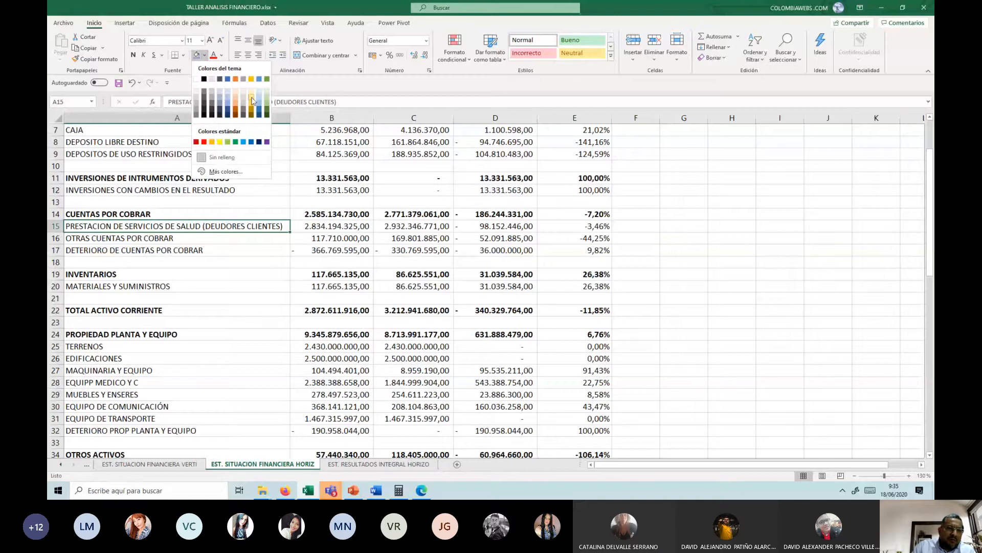
left_click(220, 142)
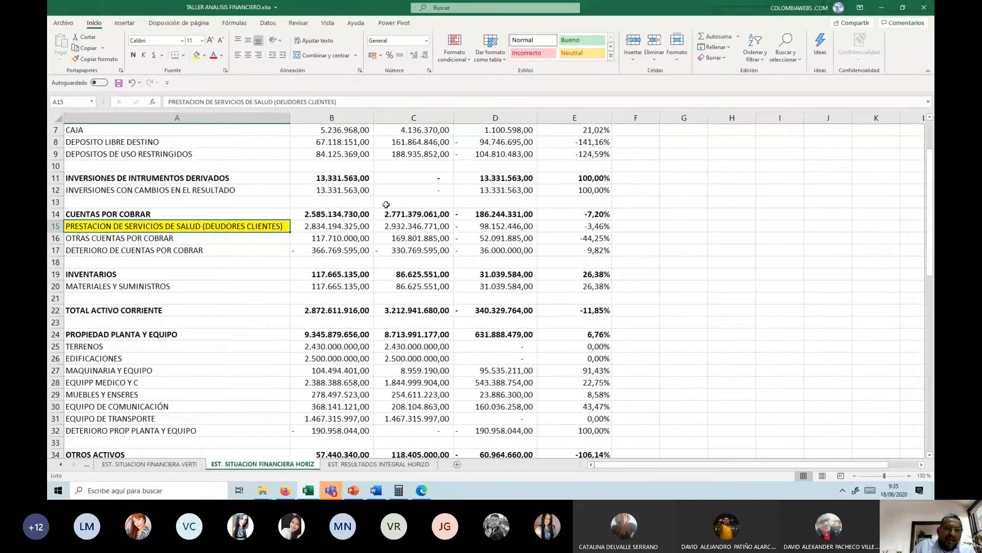
Step: Freeze the panes at B5 so rows 1 to 4 and column A stay fixed, and bold the dic-18 heading in C4
scroll(368, 225, "up", 2)
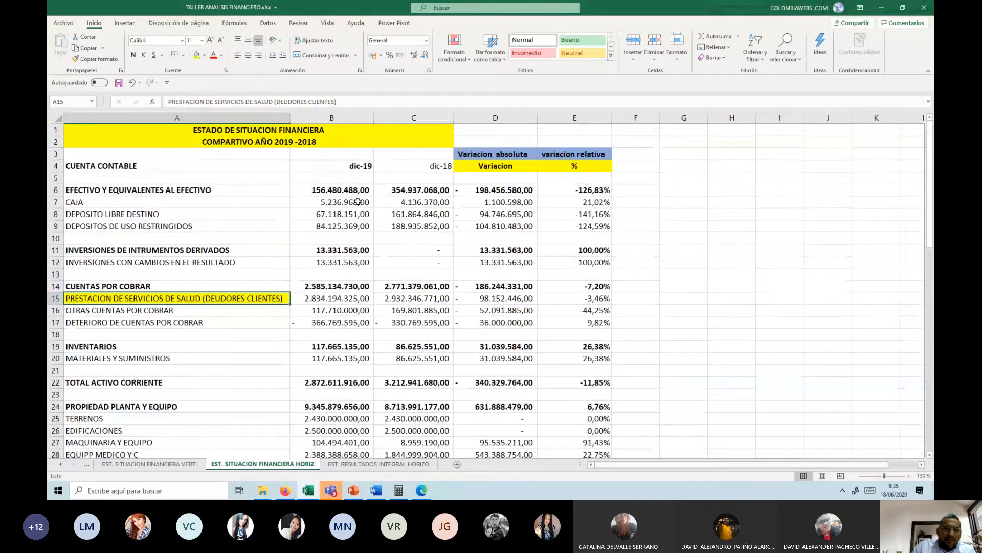
scroll(334, 146, "down", 1)
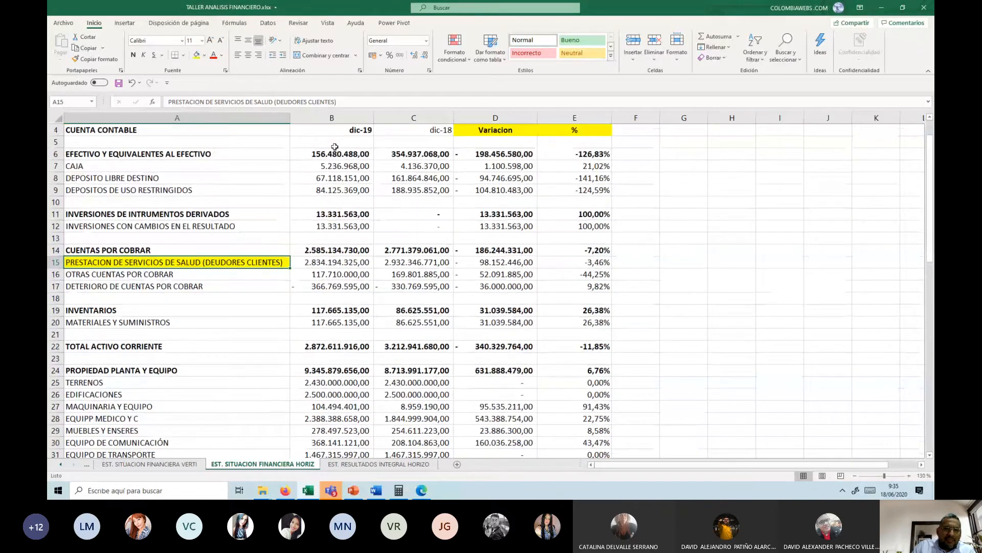
left_click(930, 117)
left_click(329, 151)
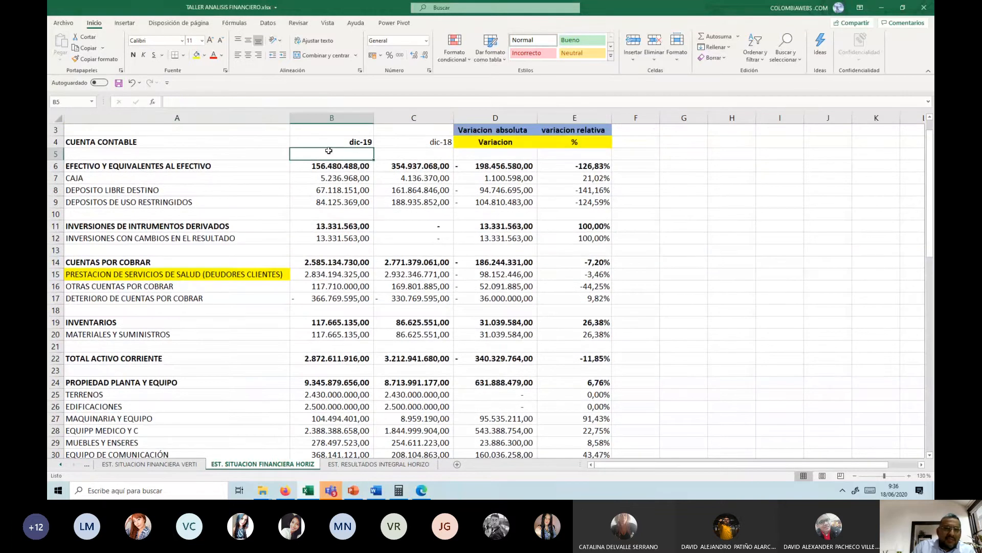
scroll(329, 151, "up", 1)
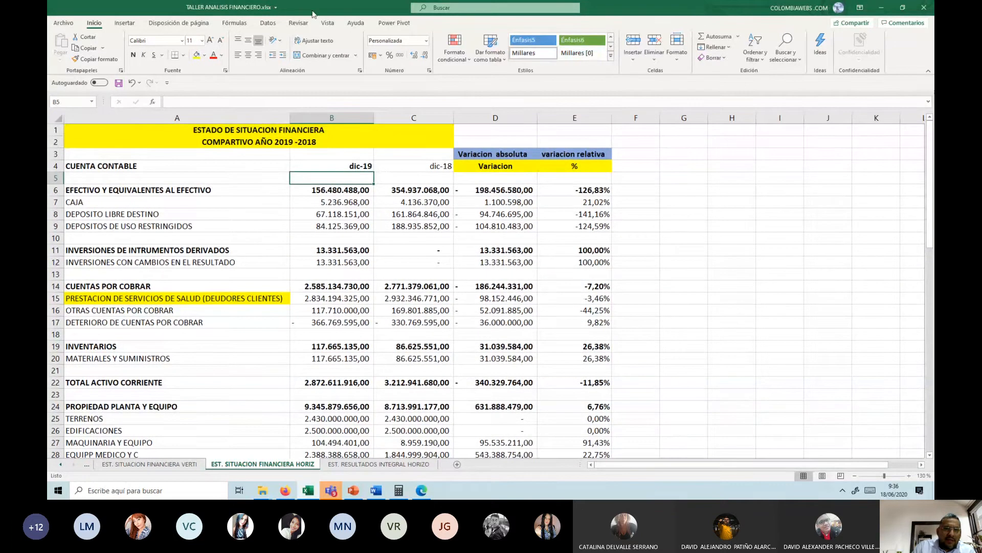
left_click(328, 22)
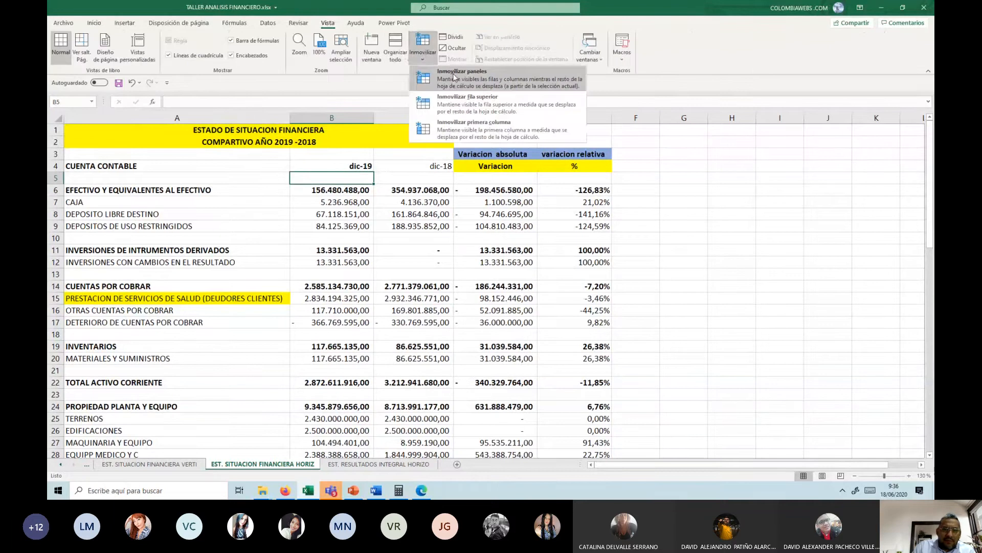
scroll(426, 192, "down", 2)
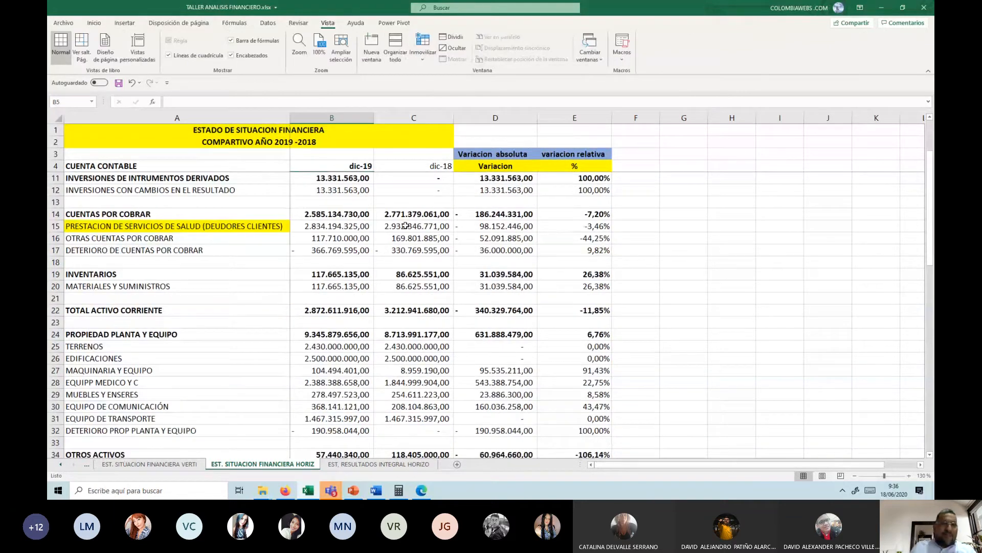
left_click(410, 164)
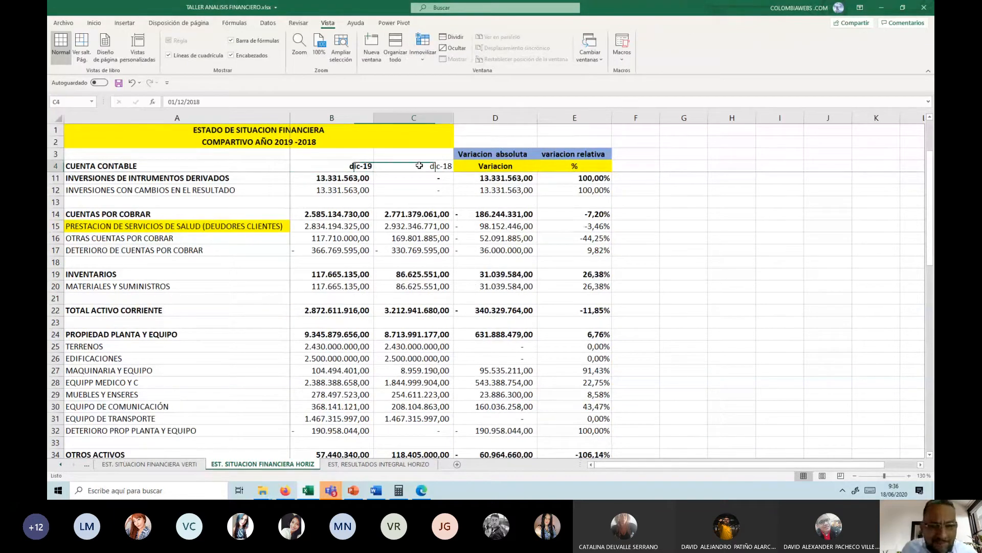
Step: Compare the dic-18 and dic-19 balances of PRESTACION DE SERVICIOS DE SALUD in C15 and B15
left_click(384, 230)
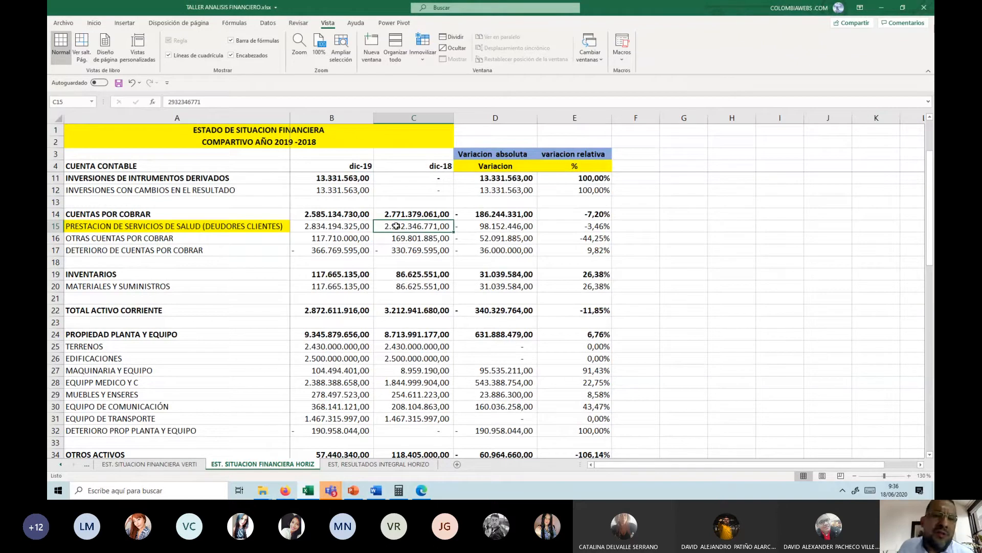
left_click(341, 226)
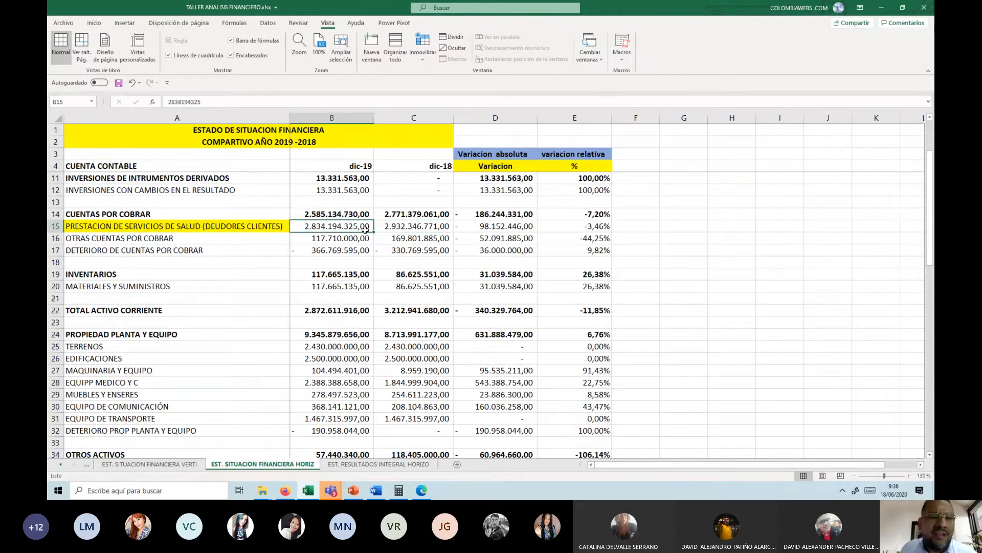
left_click(399, 231)
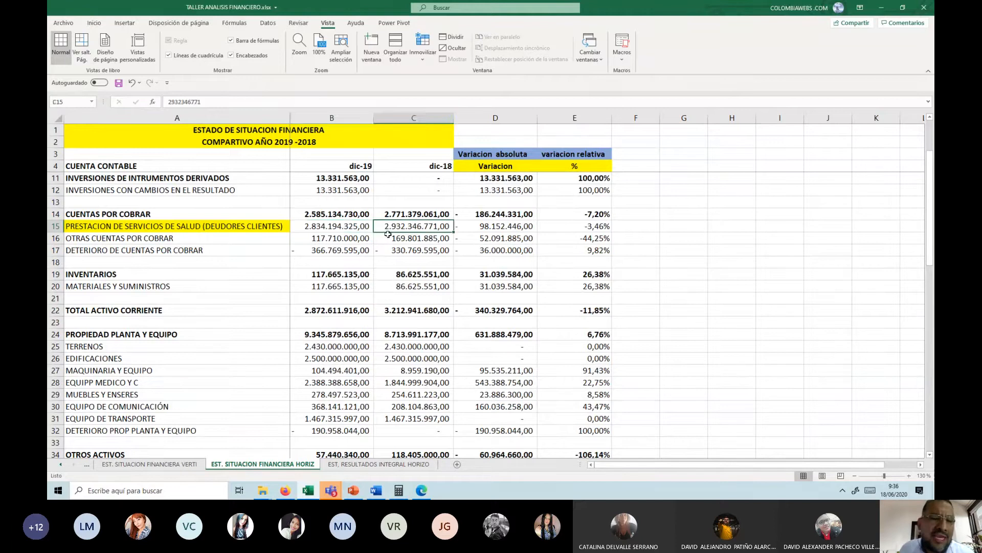
Step: Review once more how the 2019 balance of health service receivables in B15 differs from the 2018 balance in C15
left_click(354, 232)
left_click(391, 231)
left_click(333, 230)
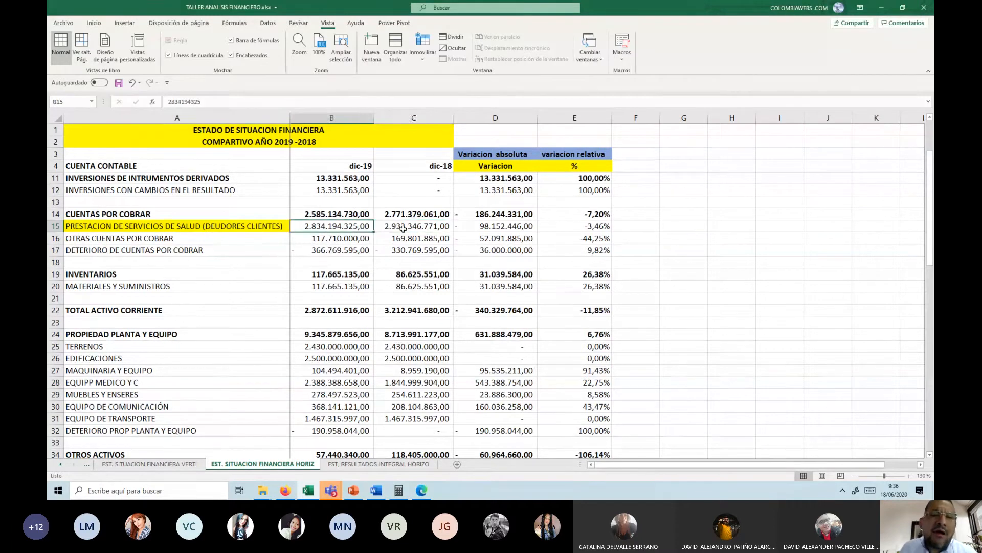
left_click(404, 228)
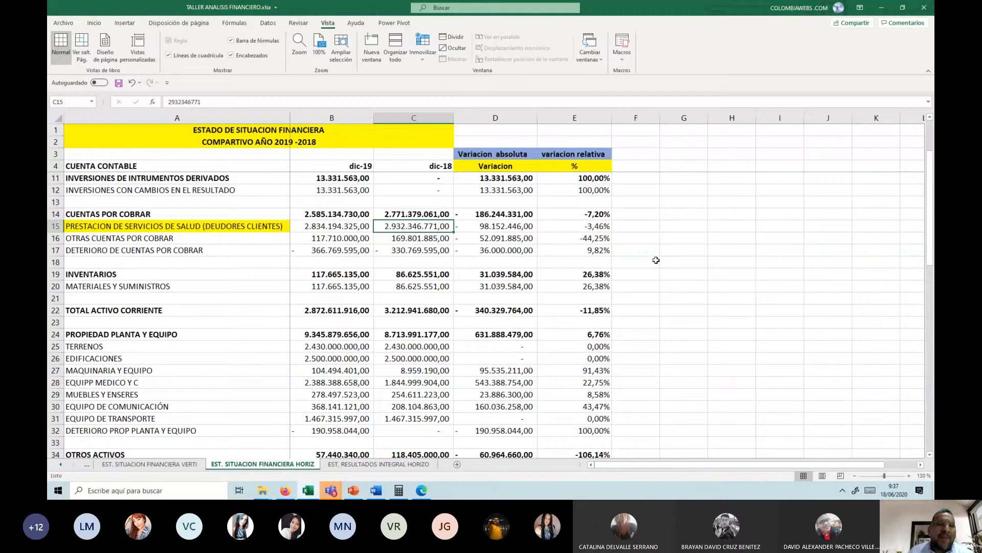
Step: Examine the balances and the absolute and relative variations of DETERIORO DE CUENTAS POR COBRAR across row 17
key("Down")
key("Down")
key("Left")
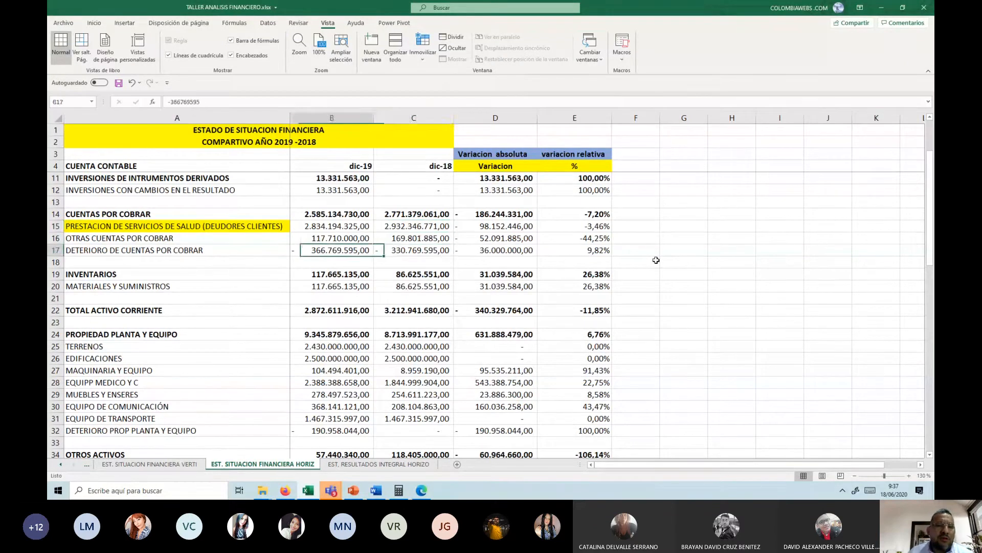
key("Right")
key("Right")
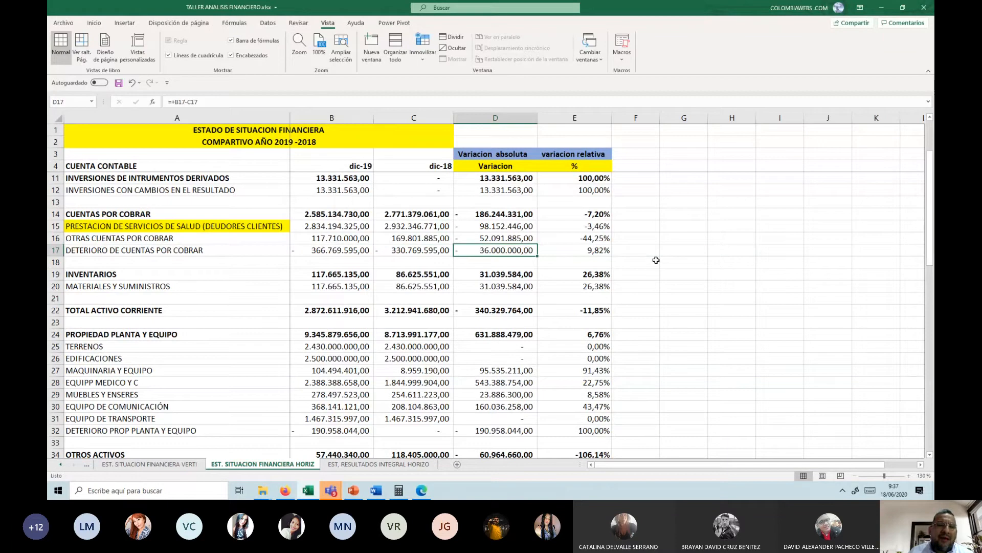
key("Left")
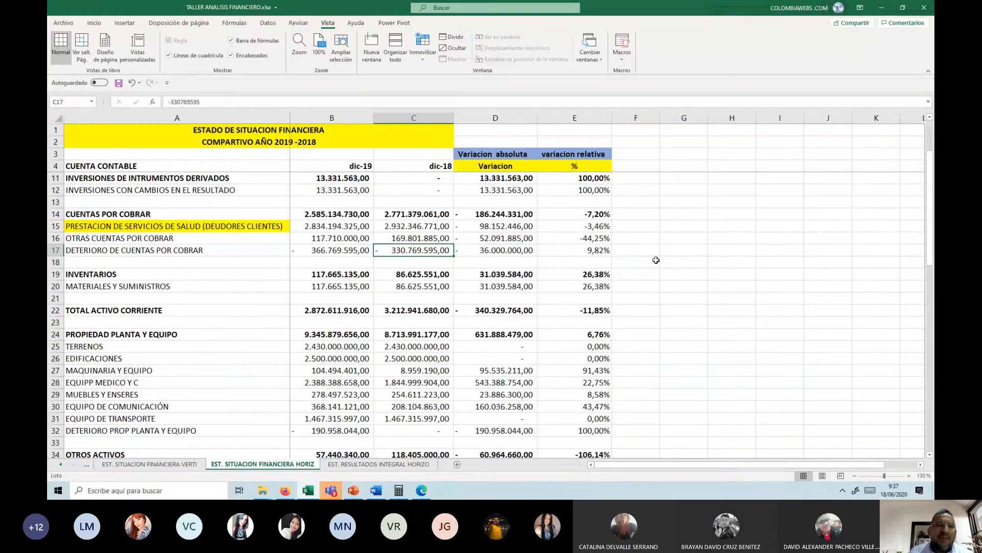
key("Left")
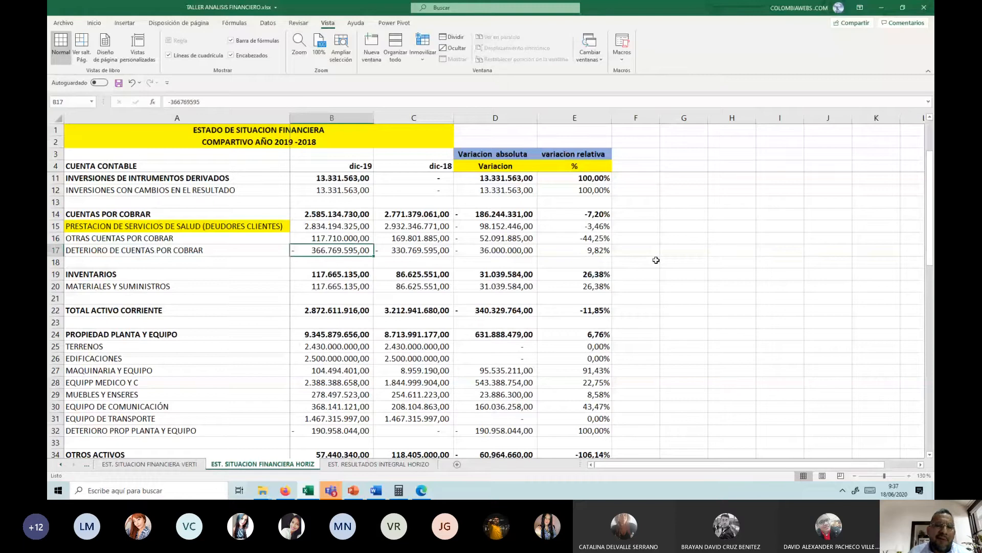
key("Right")
key("Right")
key("Right")
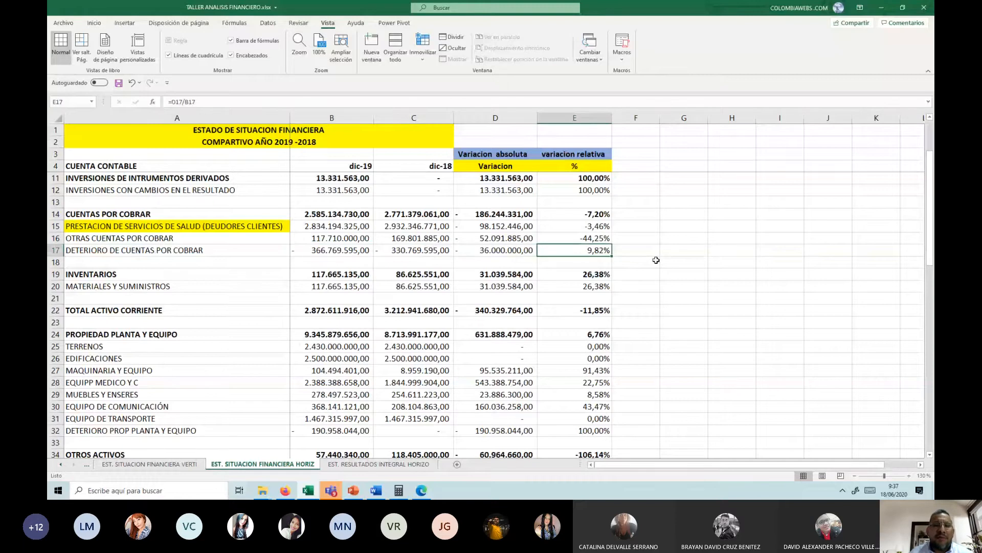
key("Left")
key("Left")
key("Left")
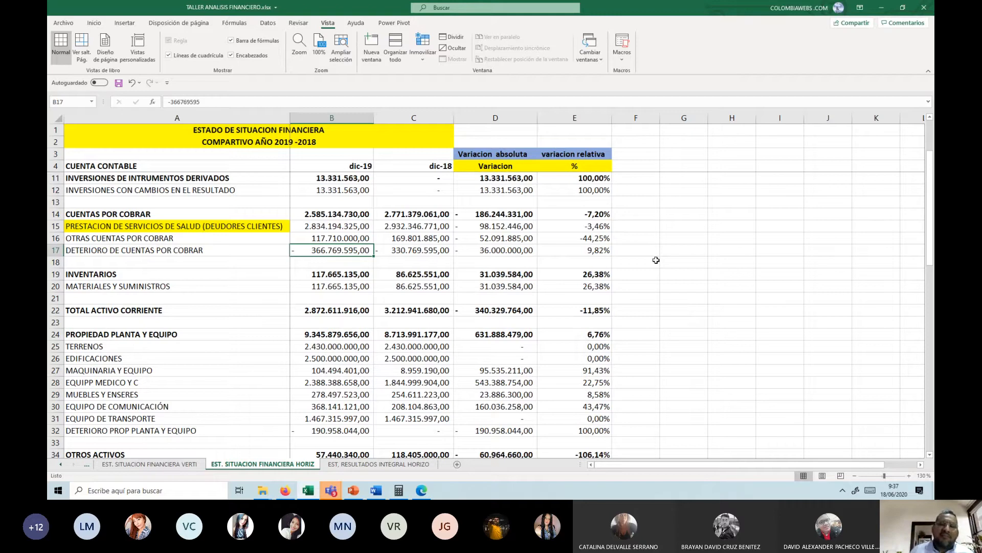
Step: Compare the dic-19 and dic-18 balances of INVENTARIOS and MATERIALES Y SUMINISTROS in rows 19 and 20, including the absolute variation in D19
key("Down")
key("Down")
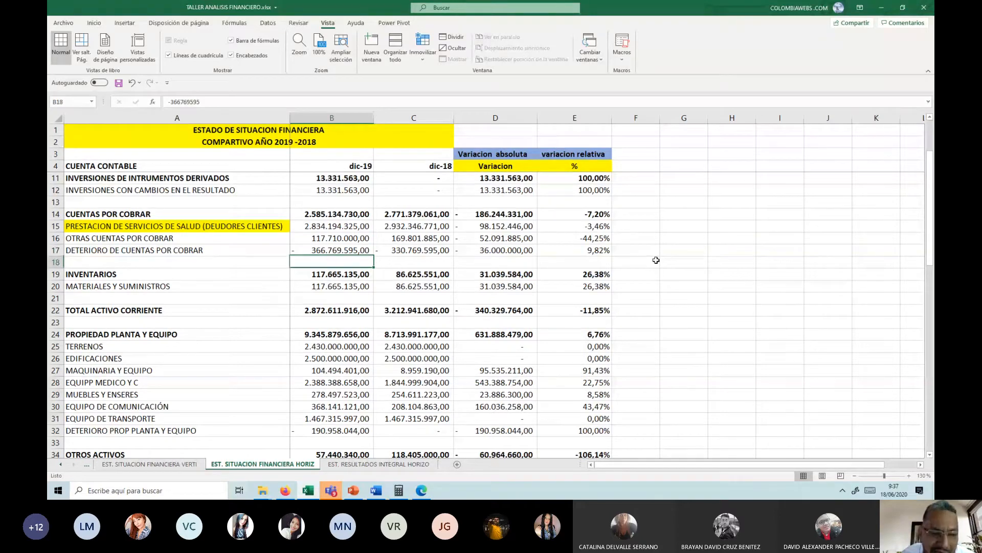
key("Down")
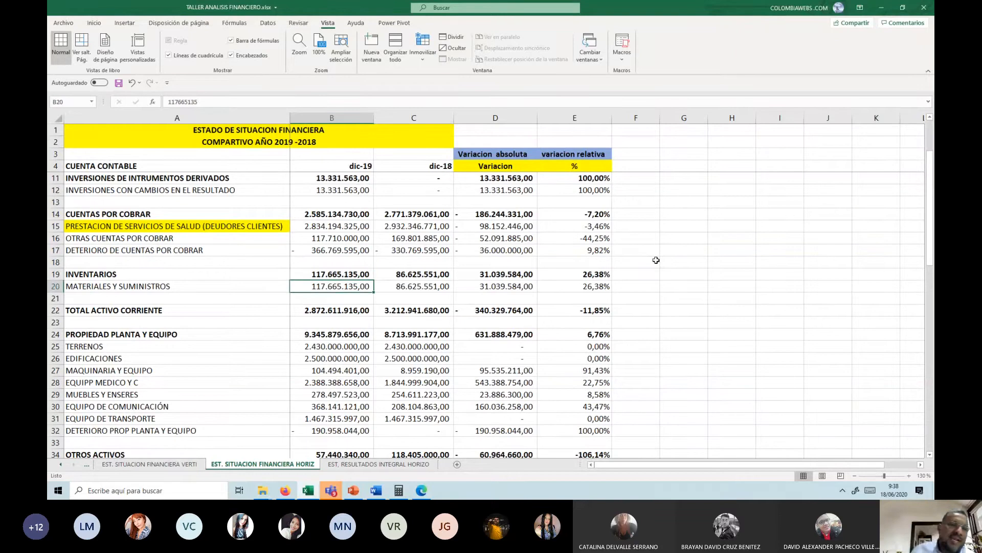
key("Right")
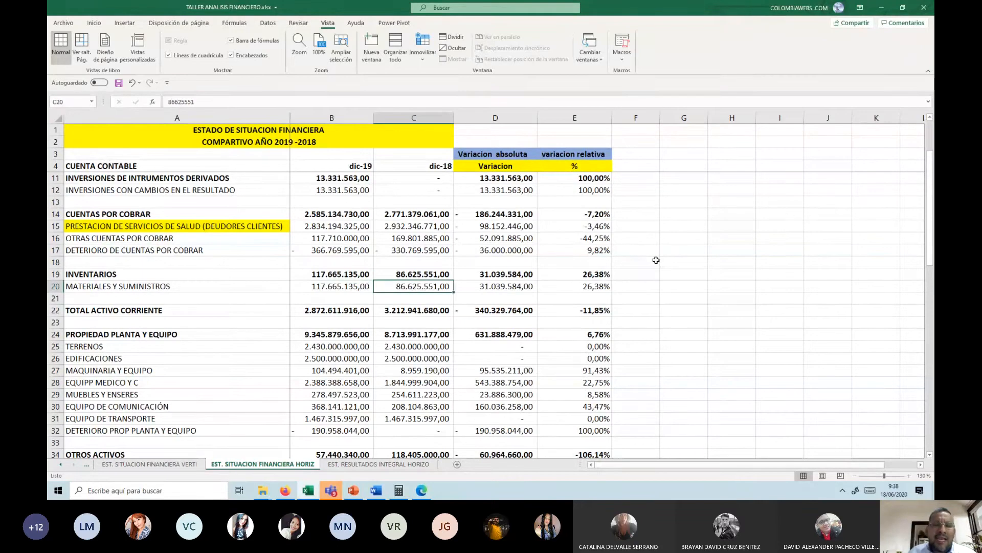
key("Up")
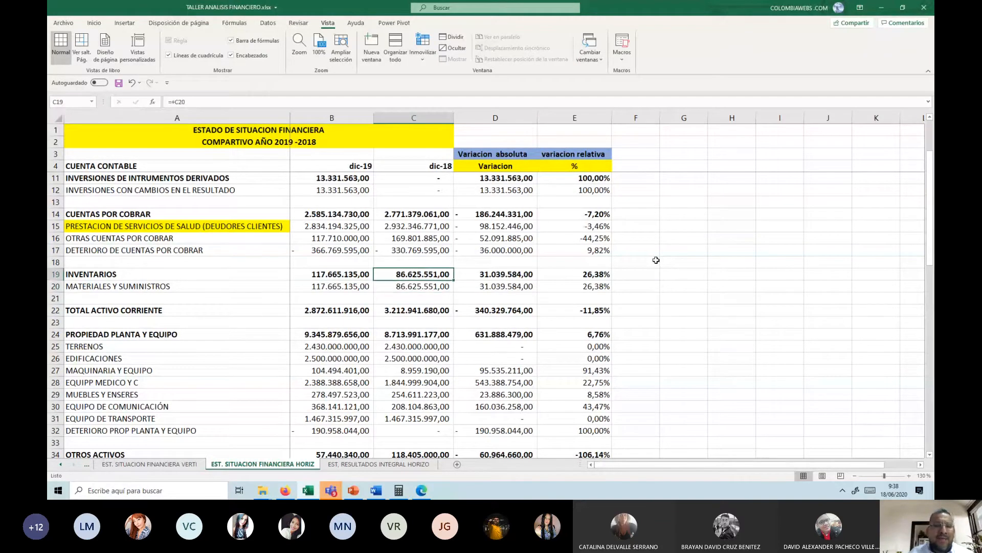
key("Left")
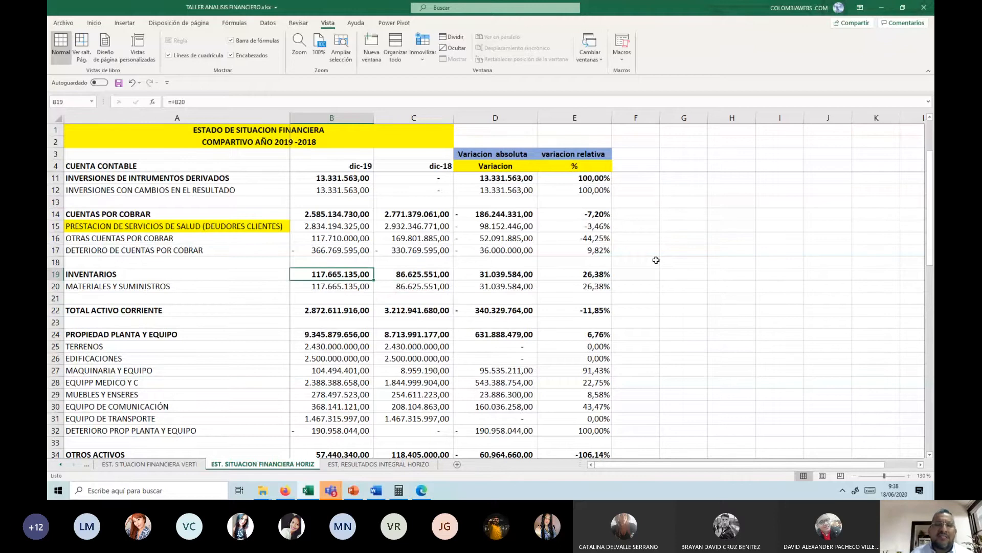
key("Down")
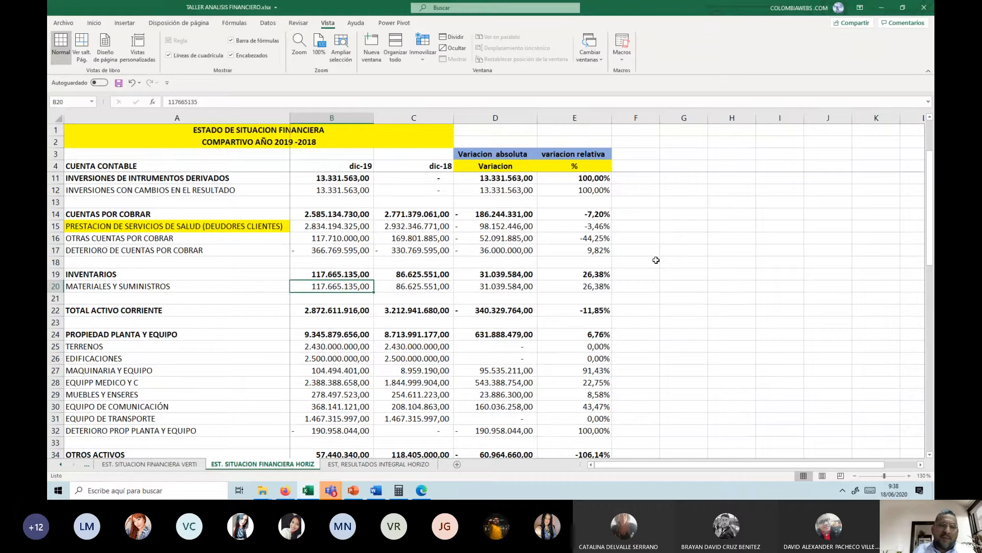
left_click(527, 274)
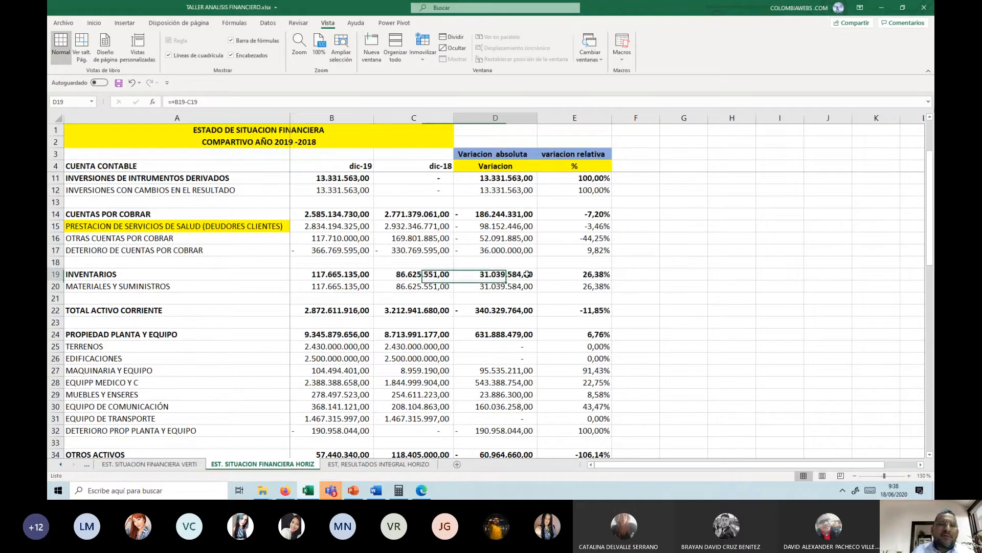
Step: Examine the TOTAL ACTIVO CORRIENTE balances and absolute variation in row 22 and the PROPIEDAD PLANTA Y EQUIPO variation in D24
left_click_drag(446, 310, 338, 310)
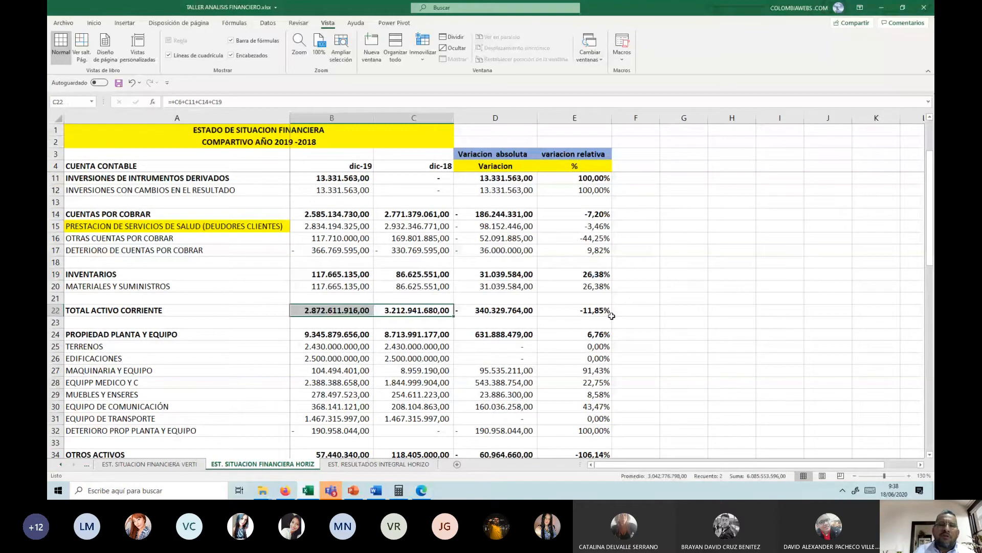
scroll(612, 316, "down", 1)
left_click(509, 275)
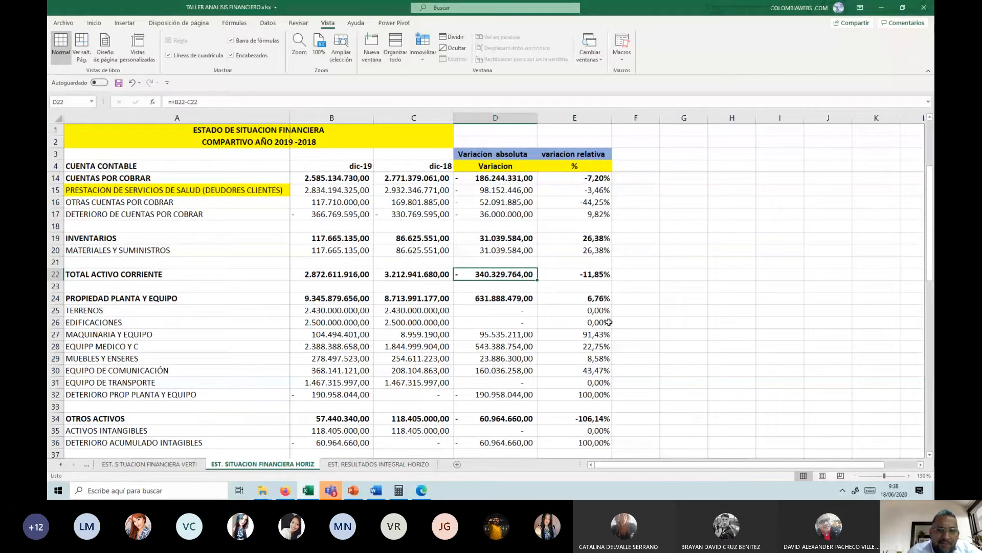
scroll(609, 322, "down", 1)
left_click(489, 265)
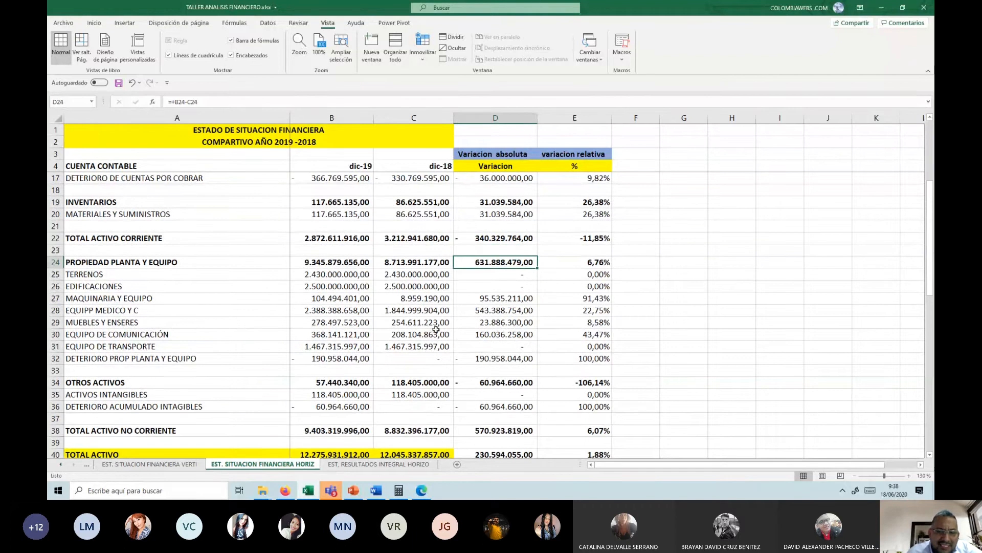
Step: Highlight the absolute variations of EQUIPP MEDICO Y C in D28 and EQUIPO DE COMUNICACIÓN in D30 with a yellow fill
left_click(494, 309)
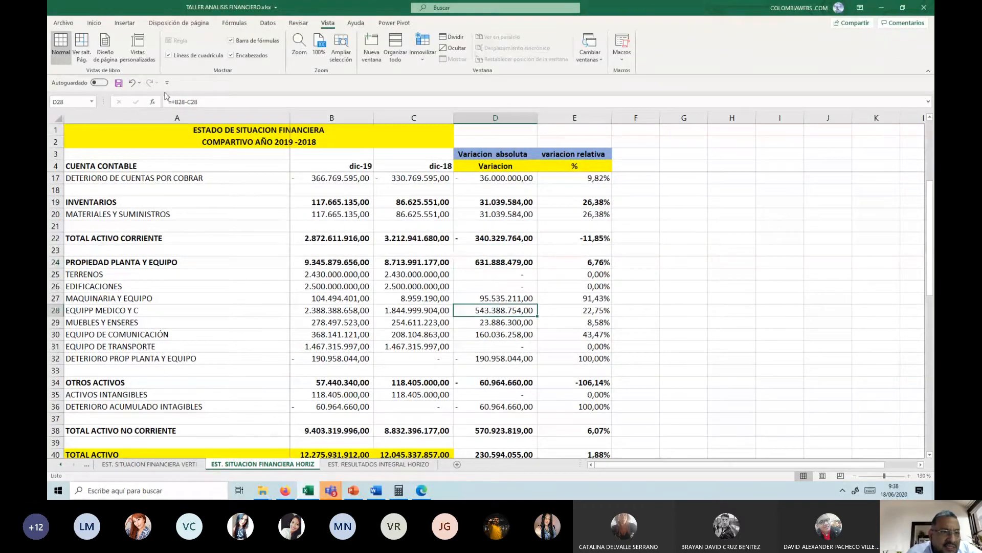
left_click(90, 24)
left_click(196, 55)
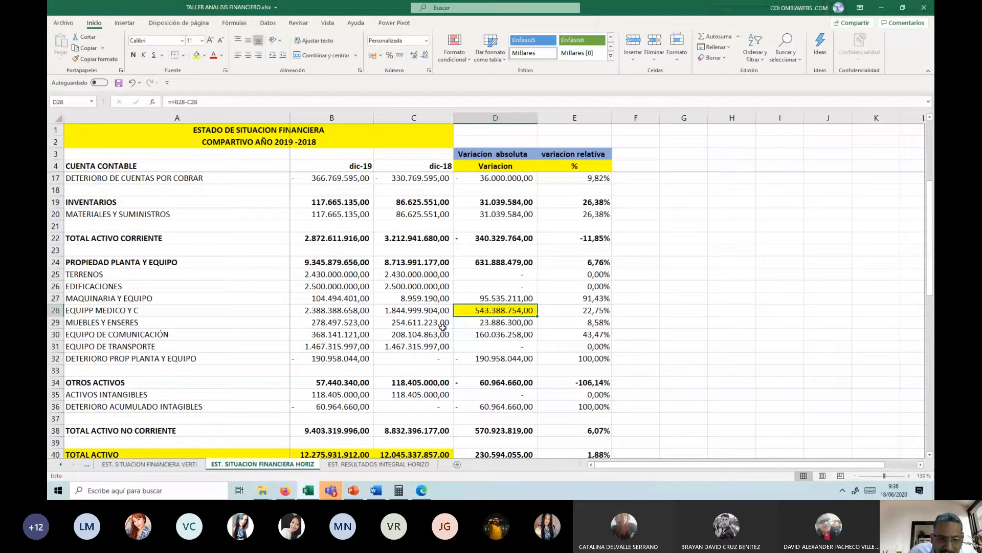
left_click(464, 334)
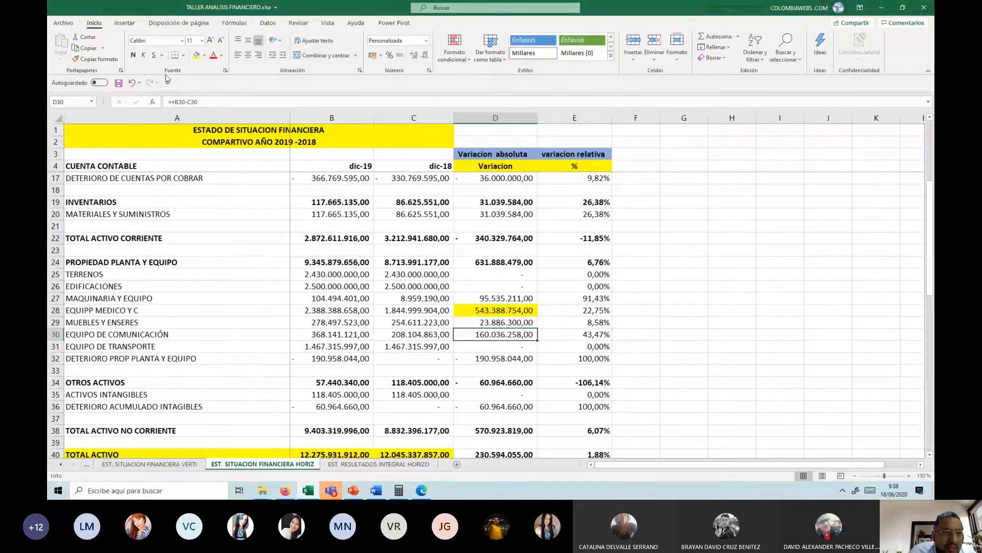
left_click(197, 55)
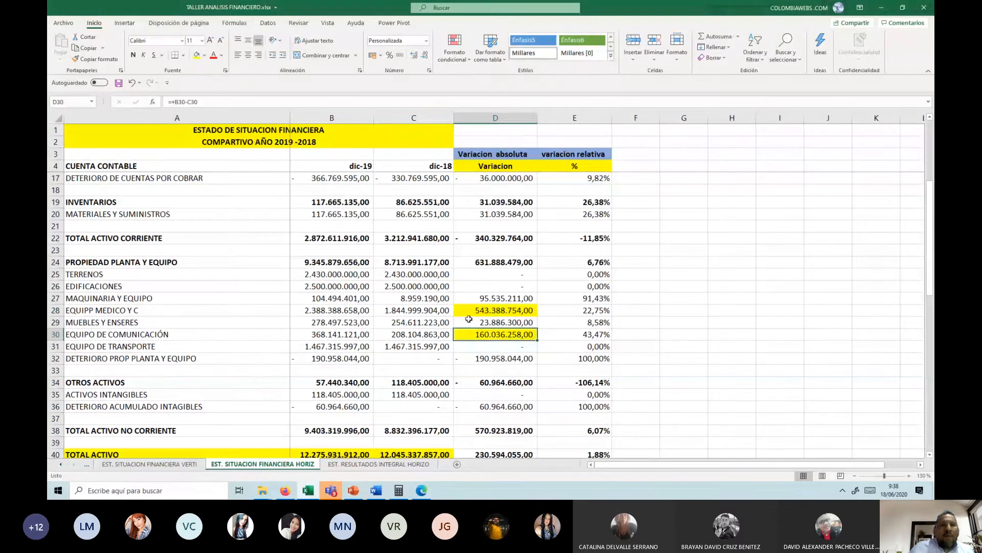
Step: Review the absolute variations of the medical, furniture and communication equipment accounts in D28 to D30
left_click(471, 311)
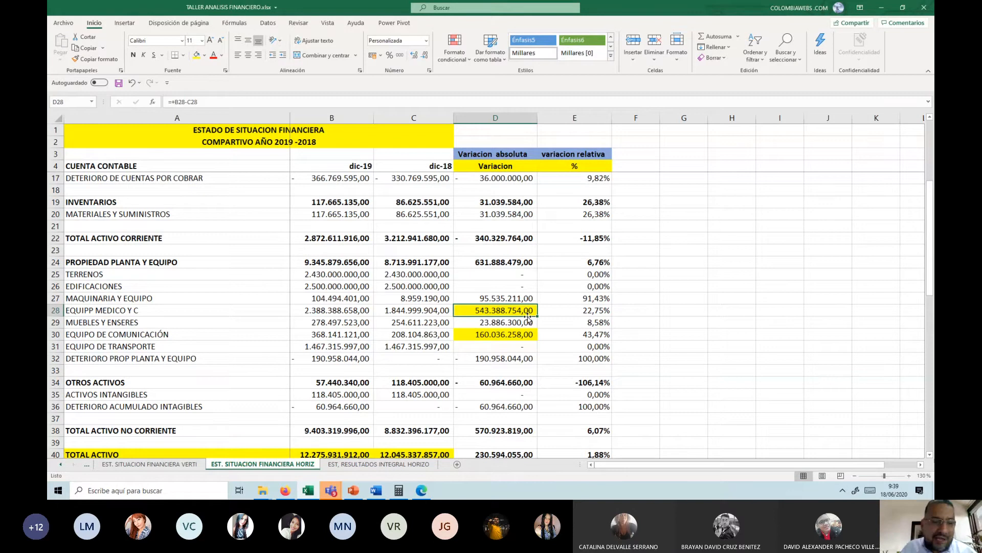
key("Down")
key("Down")
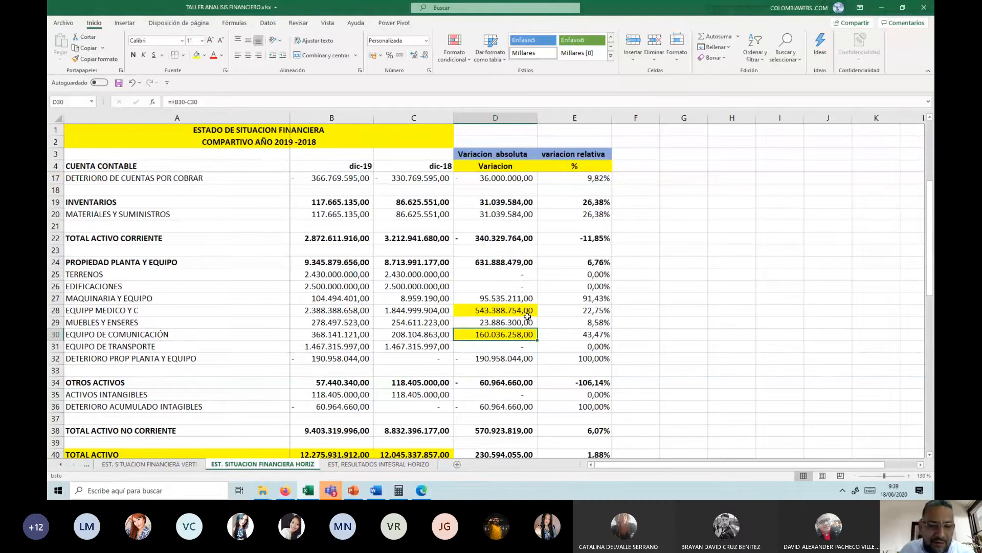
Step: Highlight the dic-19 balance of DETERIORO PROP PLANTA Y EQUIPO in B32 with a yellow fill and compare it with C32
scroll(528, 317, "down", 1)
scroll(527, 316, "down", 1)
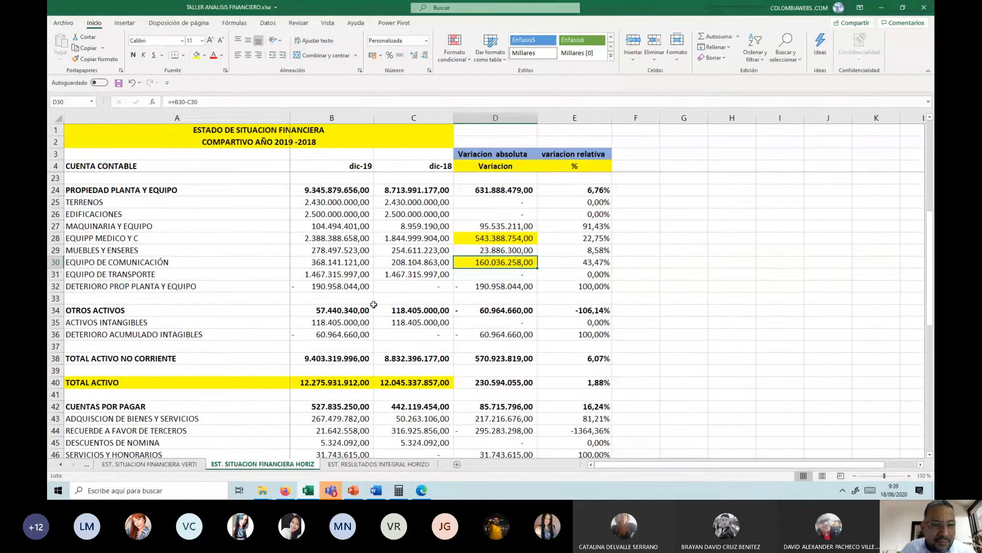
left_click(359, 286)
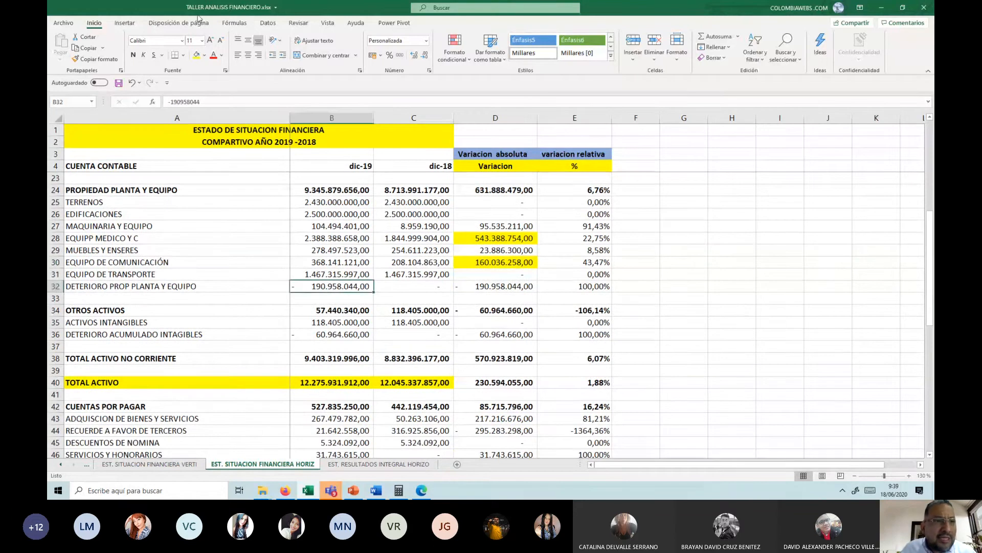
left_click(196, 55)
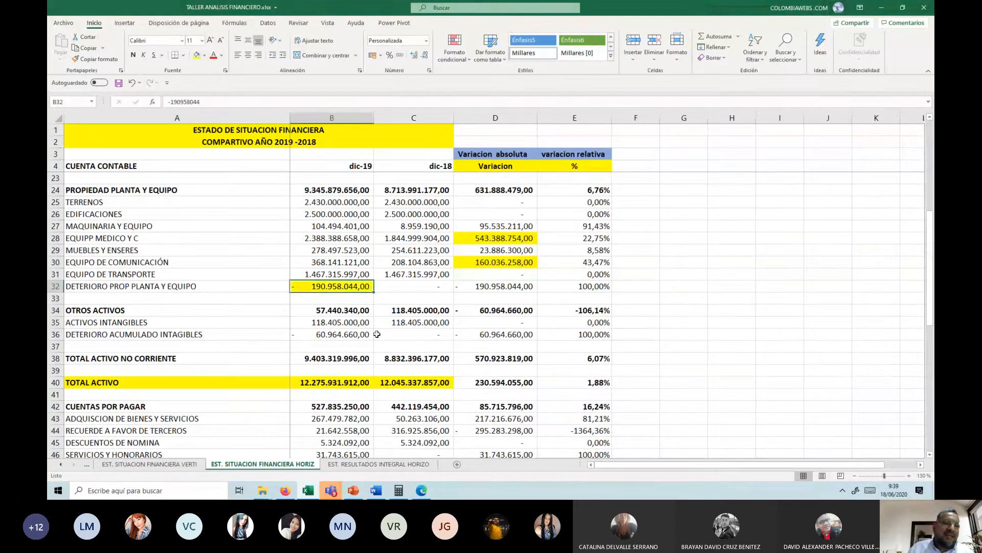
left_click(430, 286)
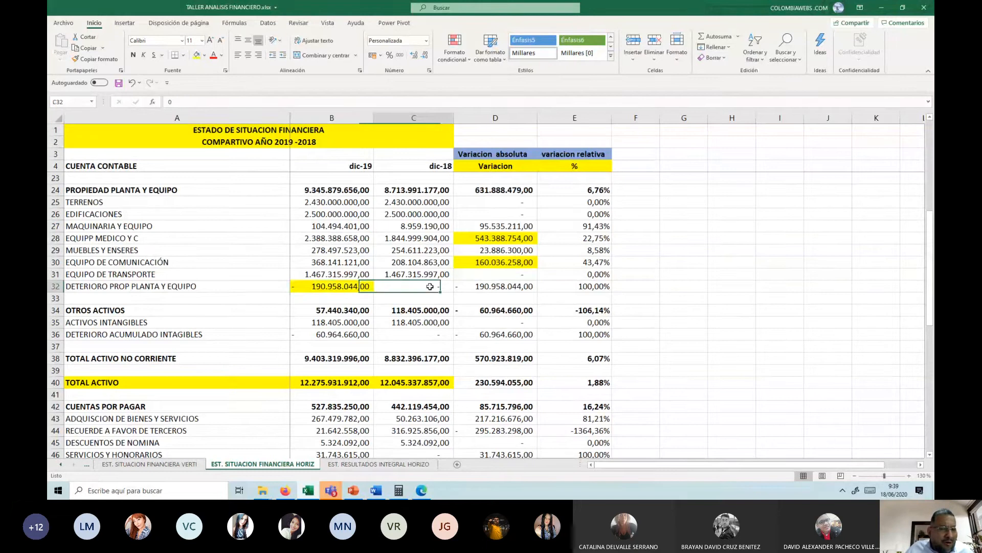
left_click(326, 288)
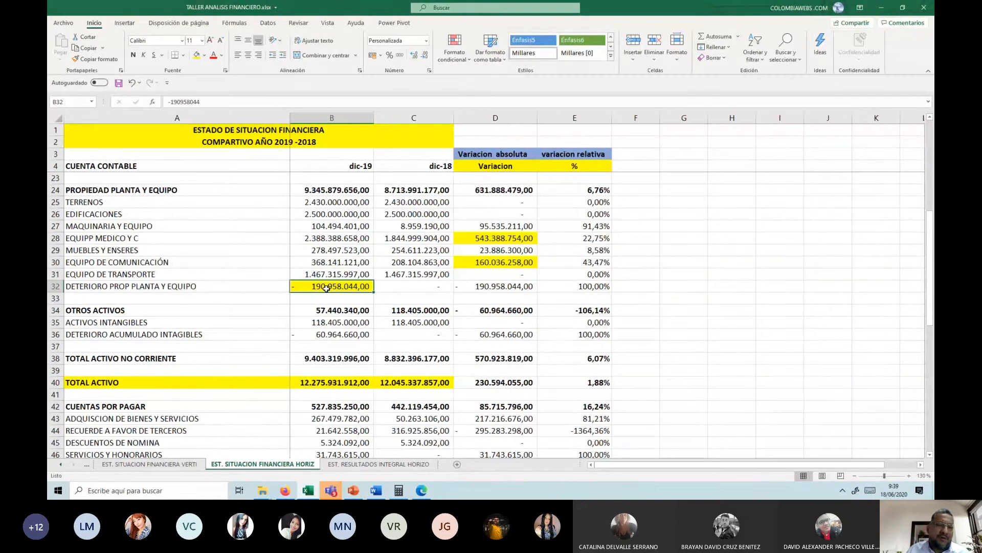
Step: Compare the dic-19 and dic-18 balances of ACTIVOS INTANGIBLES in B35:C35 and EDIFICACIONES in B26:C26
scroll(299, 283, "down", 1)
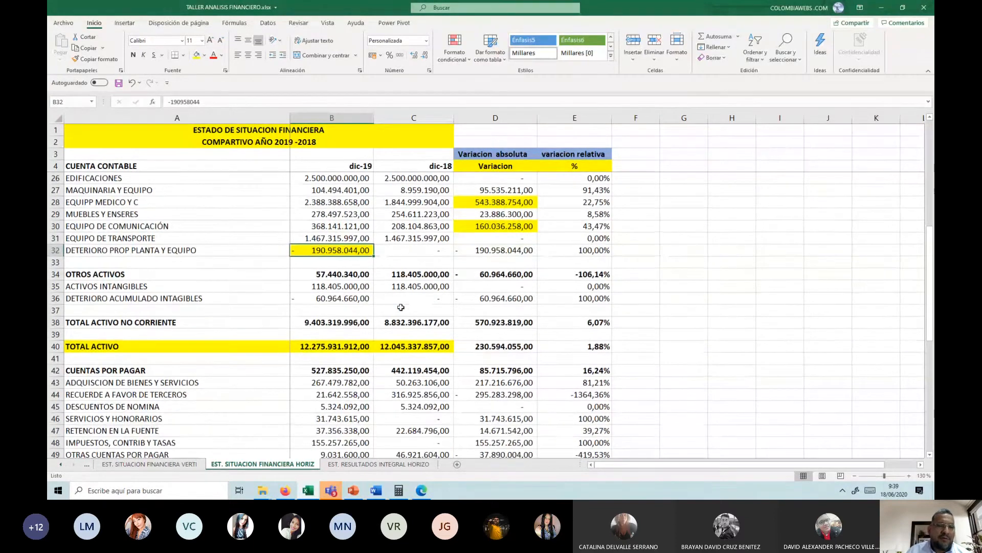
left_click_drag(306, 285, 411, 288)
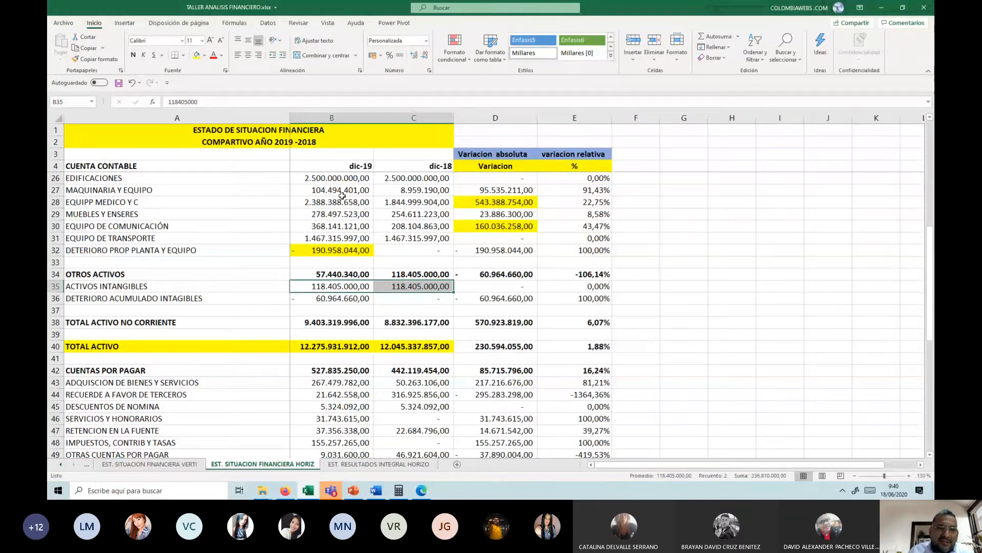
left_click_drag(338, 178, 413, 180)
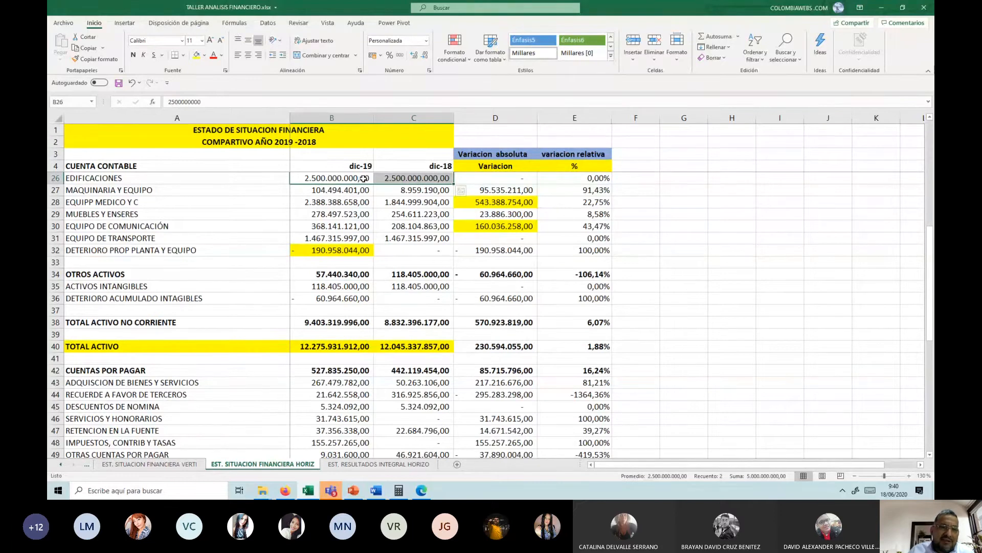
Step: Examine the dic-18 balances of the equipment accounts in C28 to C31 and of DETERIORO ACUMULADO INTAGIBLES in C36
scroll(360, 181, "up", 1)
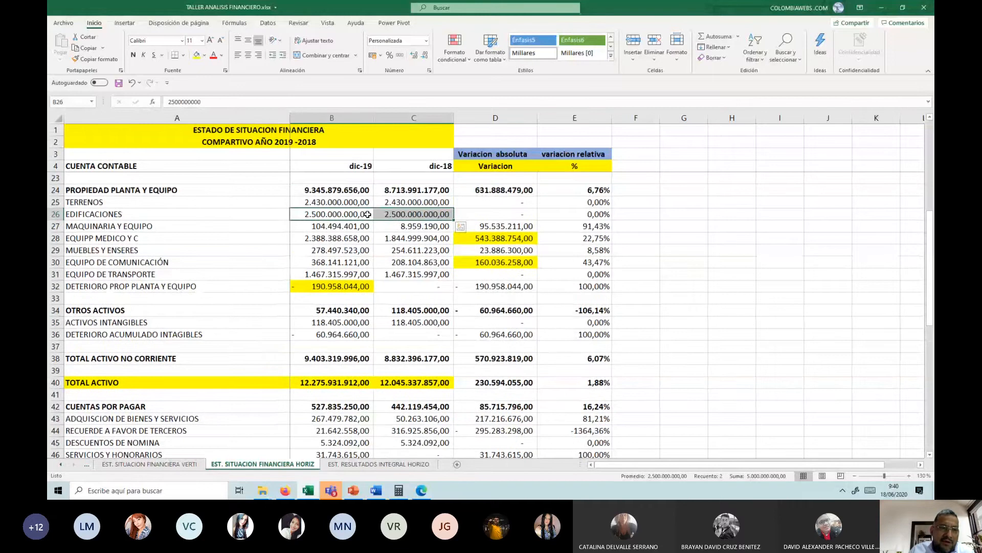
left_click_drag(389, 242, 358, 250)
left_click(399, 240)
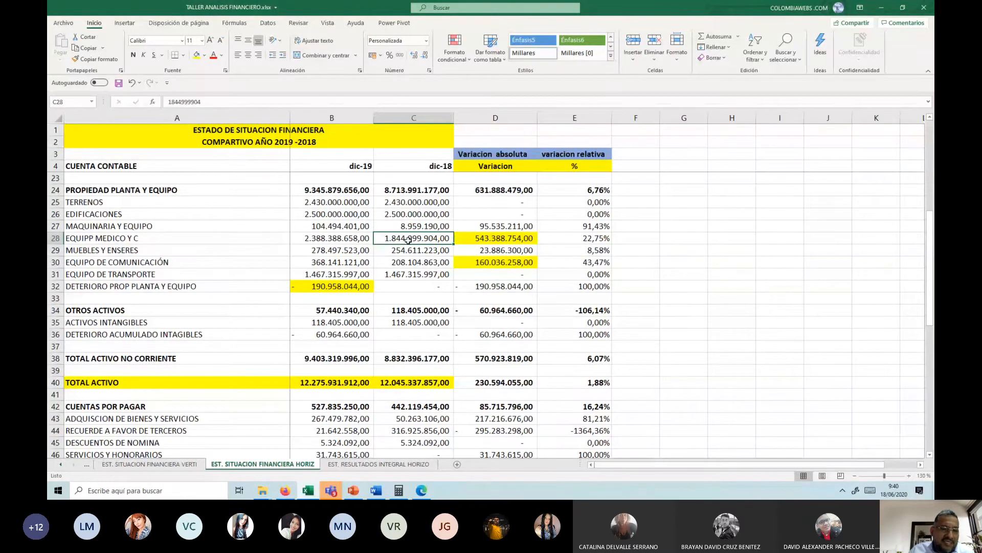
left_click_drag(399, 251, 402, 271)
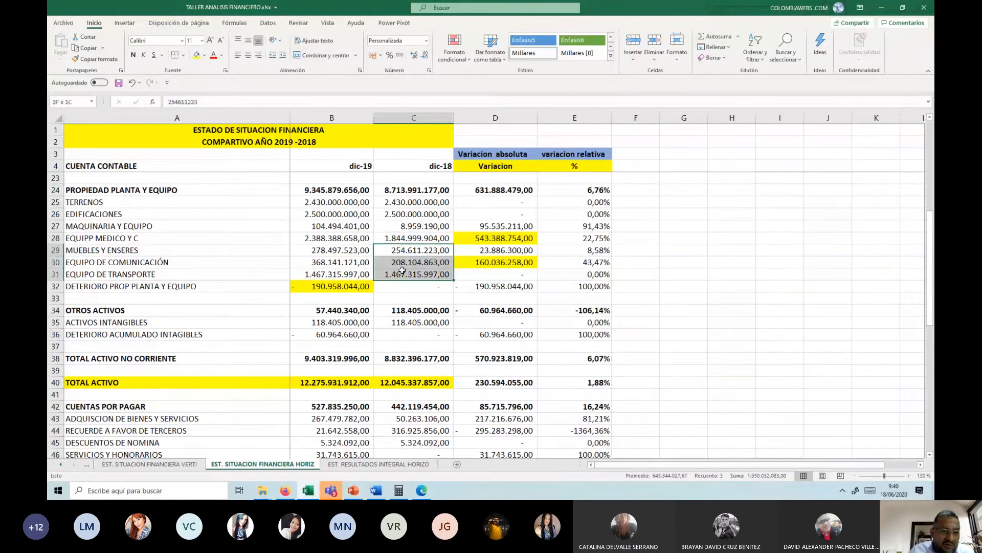
scroll(423, 289, "down", 1)
left_click(423, 298)
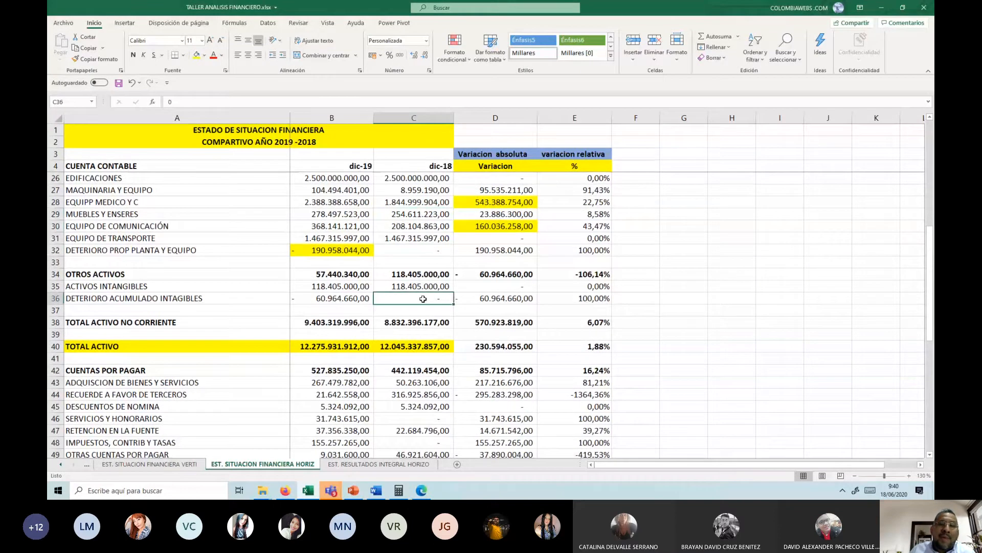
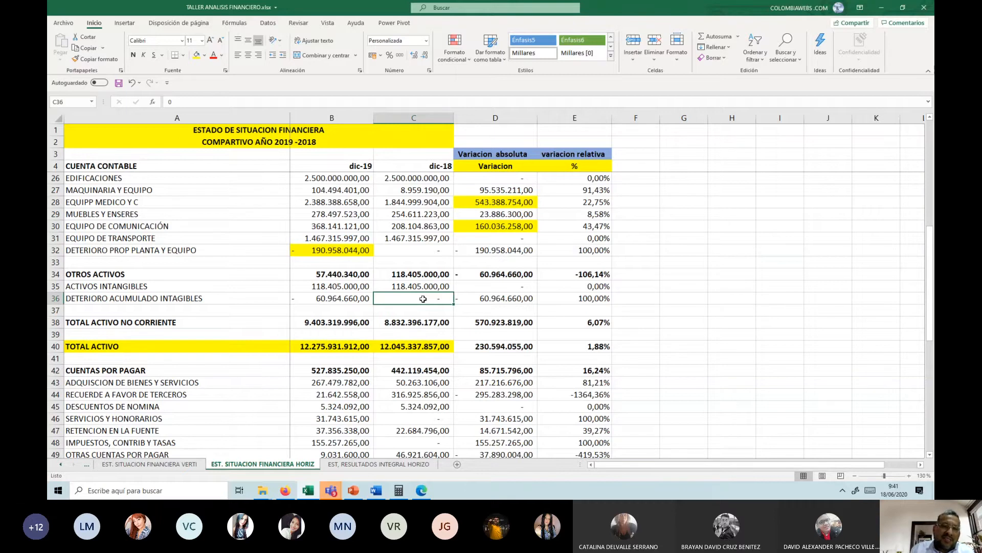
Step: Highlight the dic-18 balance of IMPACTOS POR NUEVO MARCO DE REGULACION - NIIF in C67 with a yellow fill
scroll(511, 316, "down", 7)
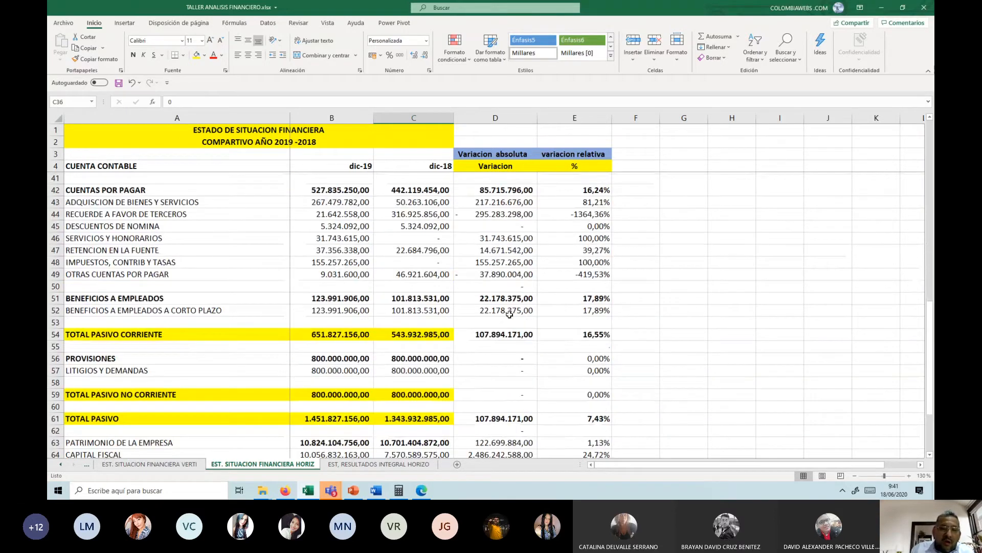
scroll(490, 339, "down", 1)
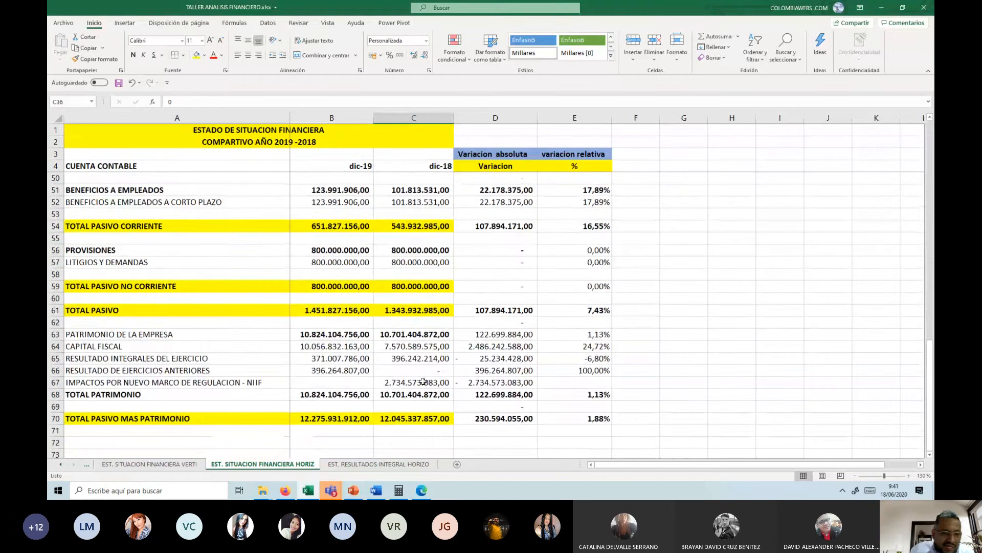
left_click(422, 383)
left_click(197, 55)
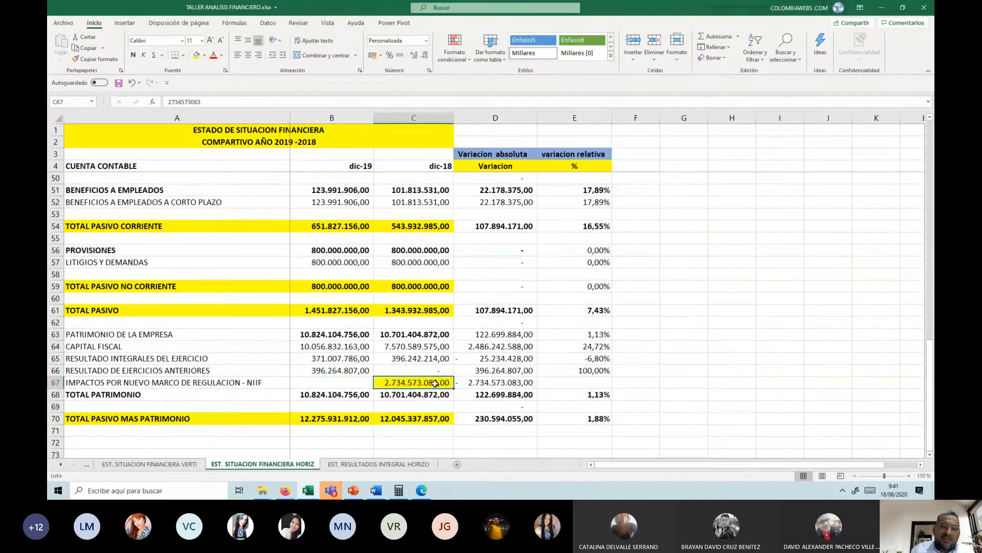
Step: Compare the TOTAL ACTIVO balances in B40:C40 and highlight the account's relative variation in E40 with a yellow fill
scroll(435, 383, "up", 10)
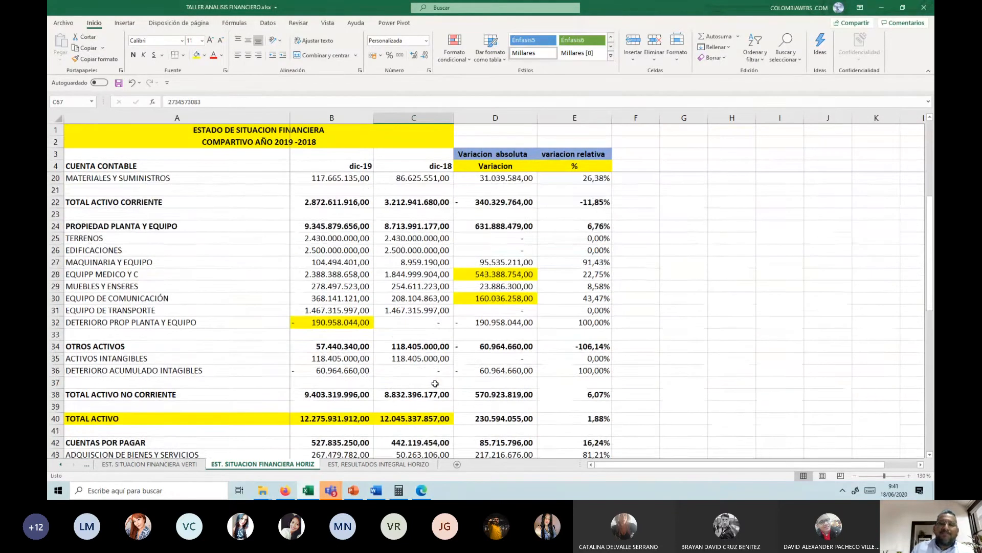
scroll(435, 383, "down", 1)
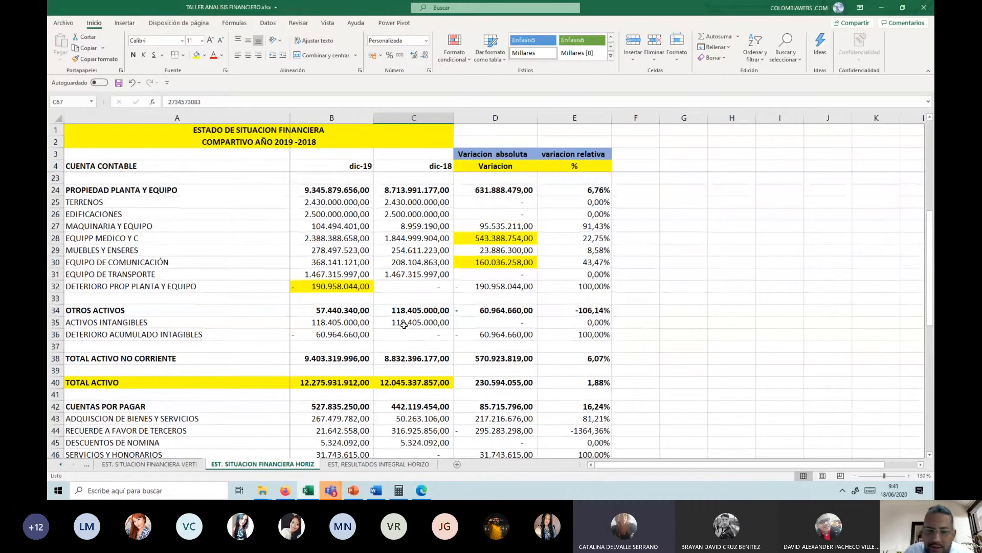
scroll(404, 324, "down", 1)
scroll(403, 324, "down", 2)
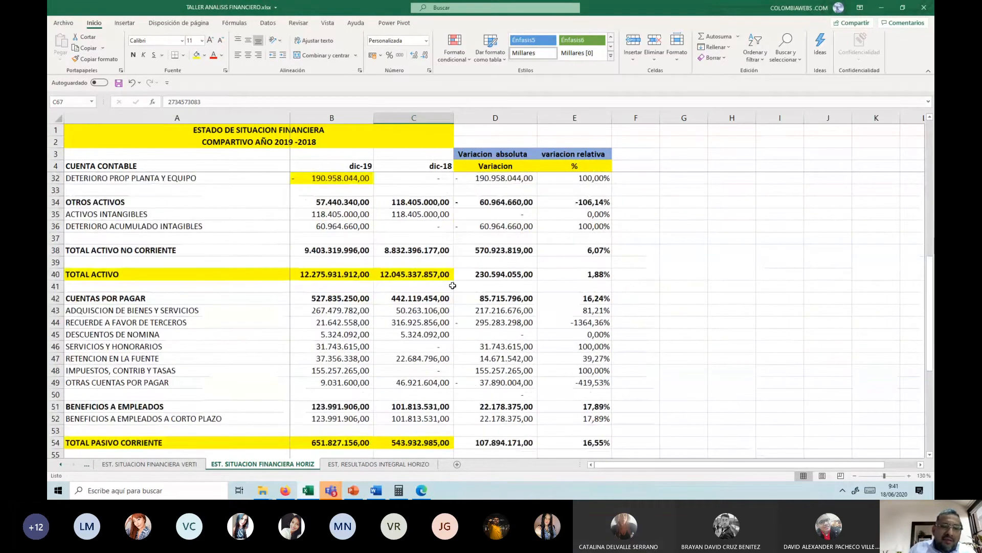
left_click(422, 275)
left_click_drag(357, 272, 401, 271)
left_click(503, 274)
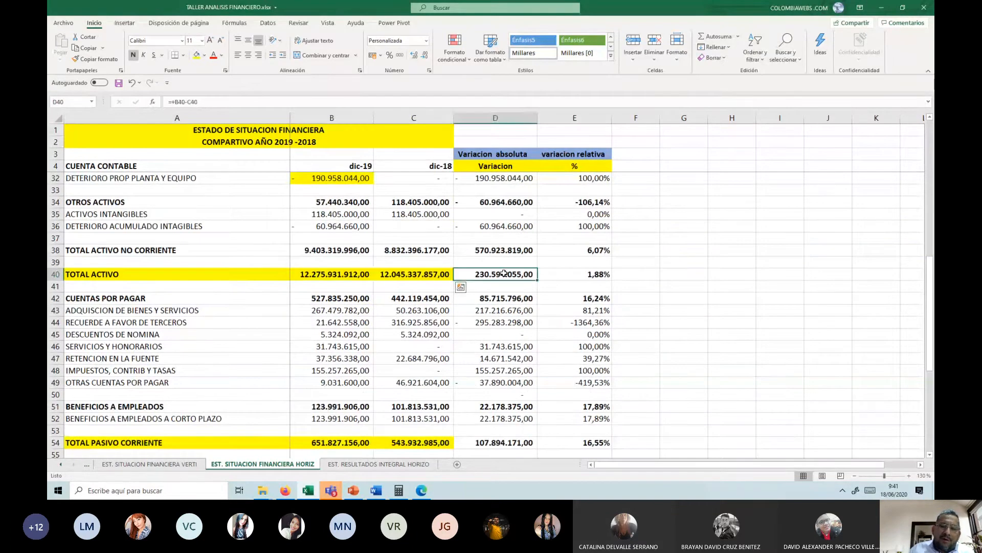
left_click(576, 274)
left_click(197, 55)
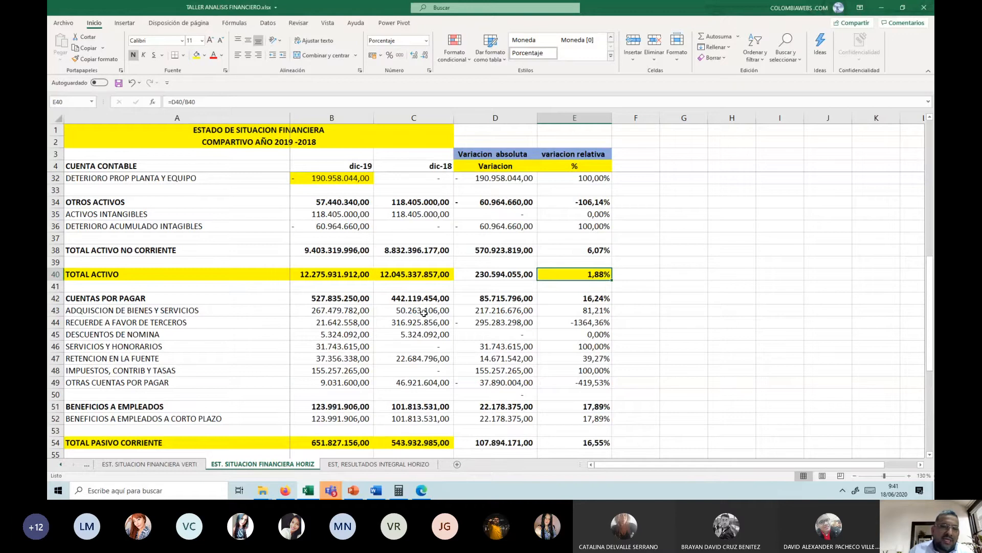
key("Left")
Step: Compare the CUENTAS POR PAGAR balances in B42:C42 and highlight the relative variation of TOTAL PASIVO CORRIENTE in E54 with a yellow fill
scroll(423, 307, "down", 1)
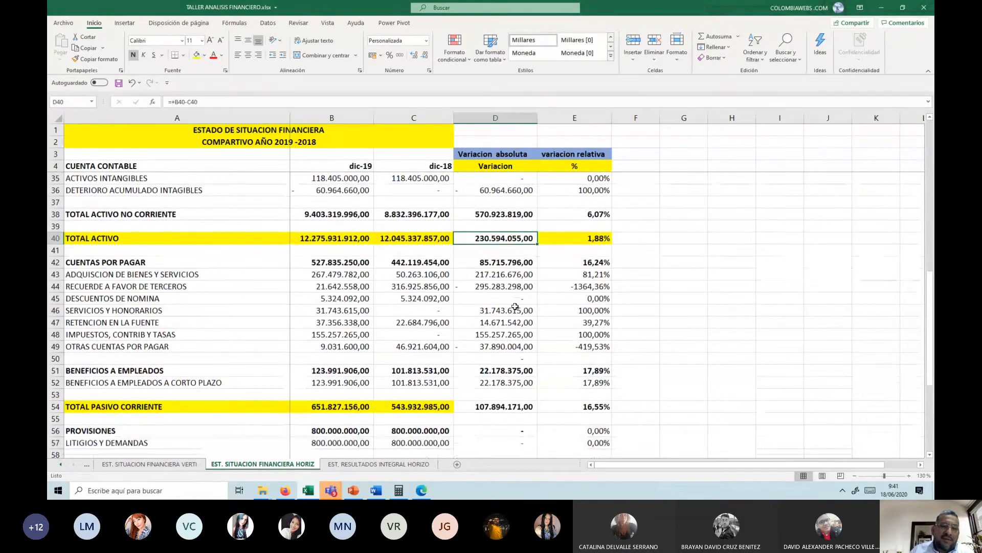
scroll(422, 298, "down", 1)
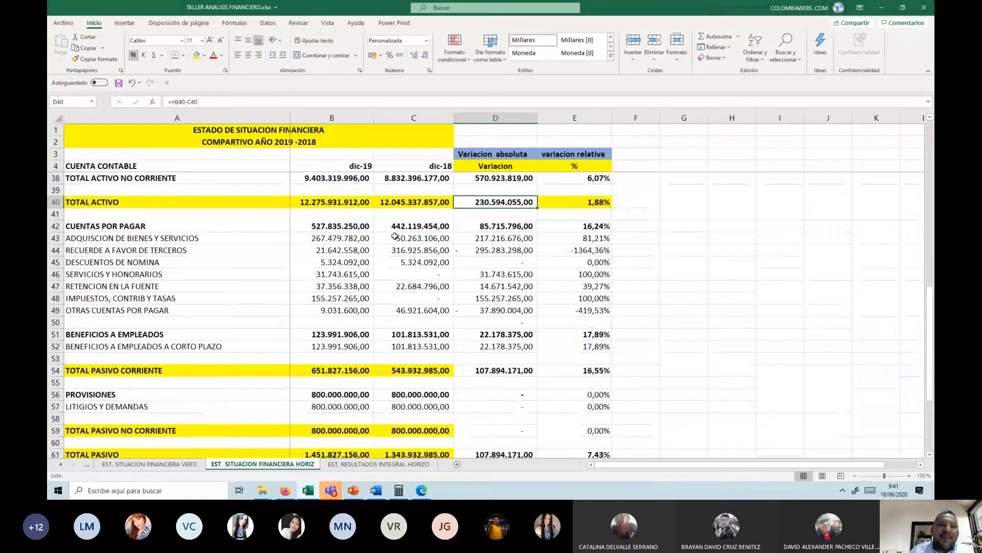
left_click(402, 226)
left_click(356, 223, "shift")
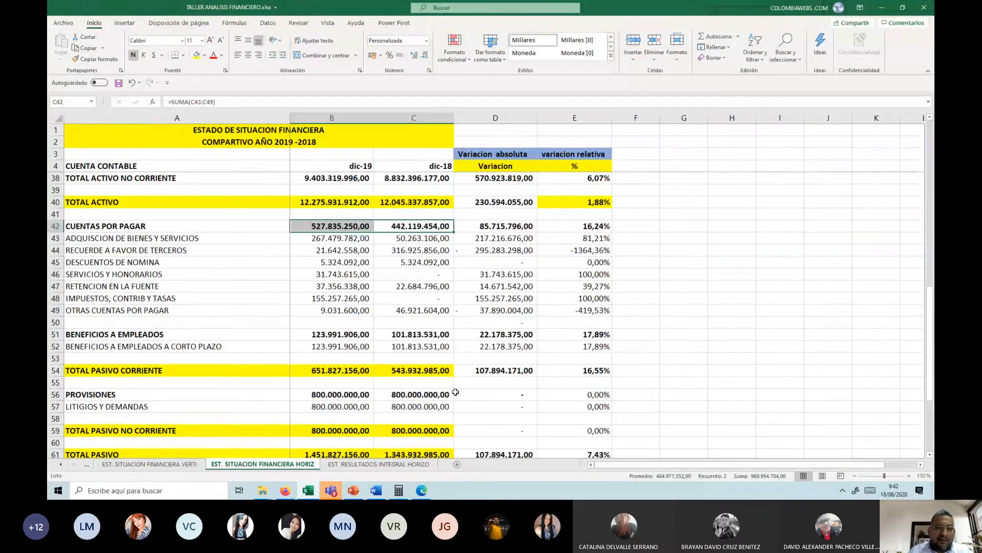
left_click(609, 370)
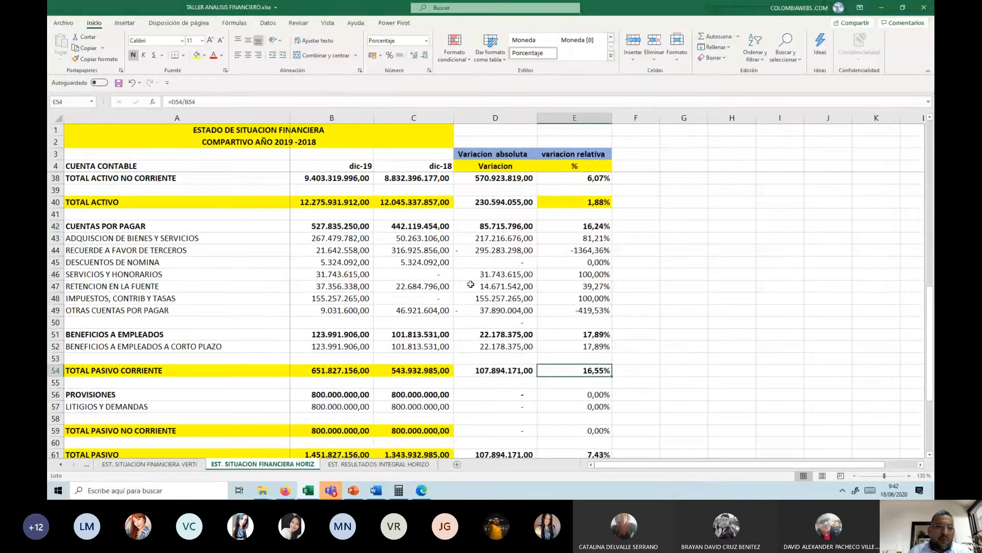
left_click(197, 56)
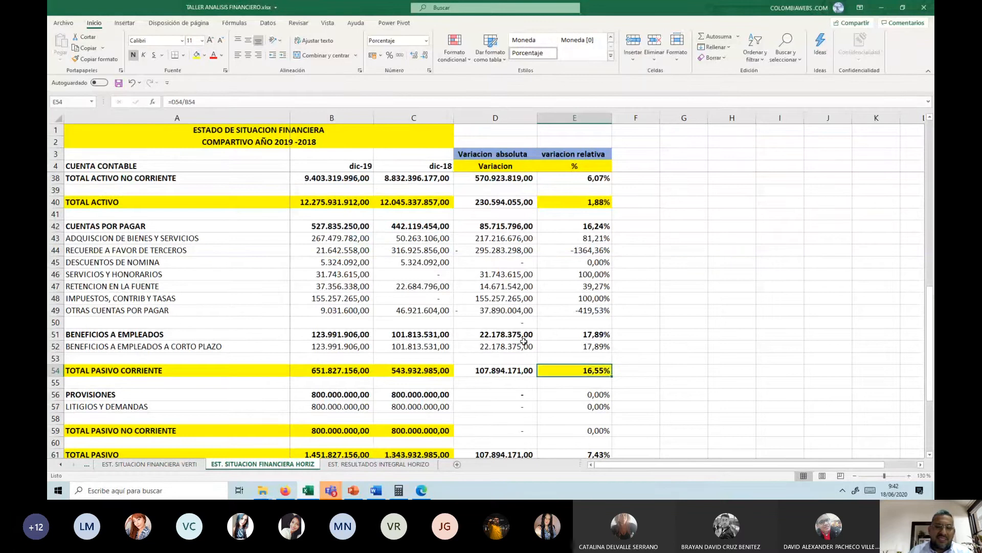
Step: Highlight the relative variation of TOTAL PASIVO in E61 with a yellow fill
scroll(583, 351, "up", 1)
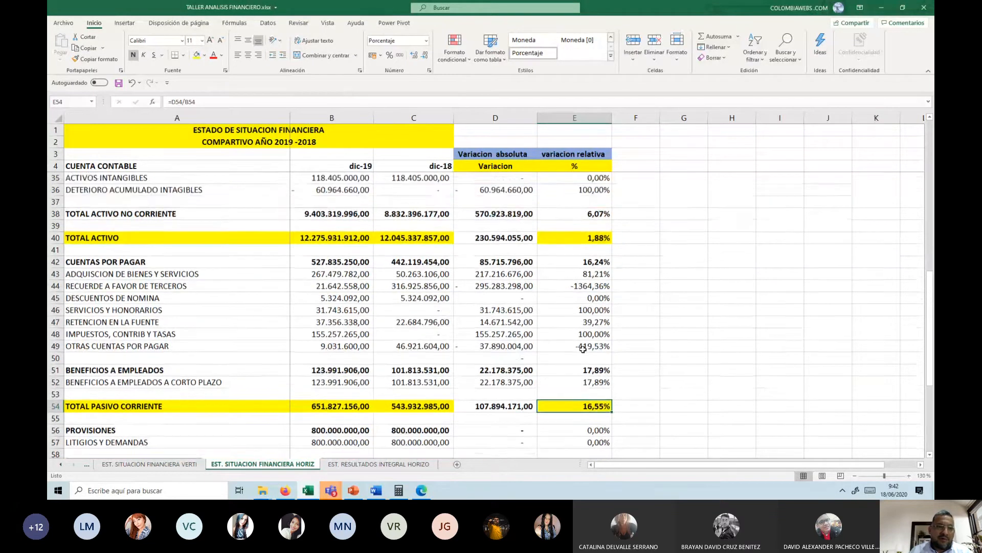
scroll(583, 350, "down", 1)
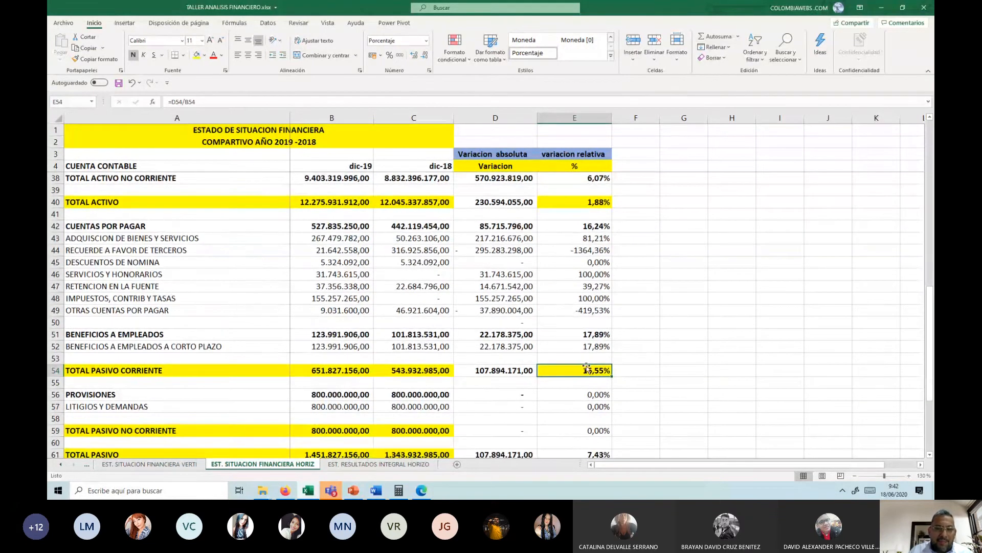
scroll(614, 316, "down", 2)
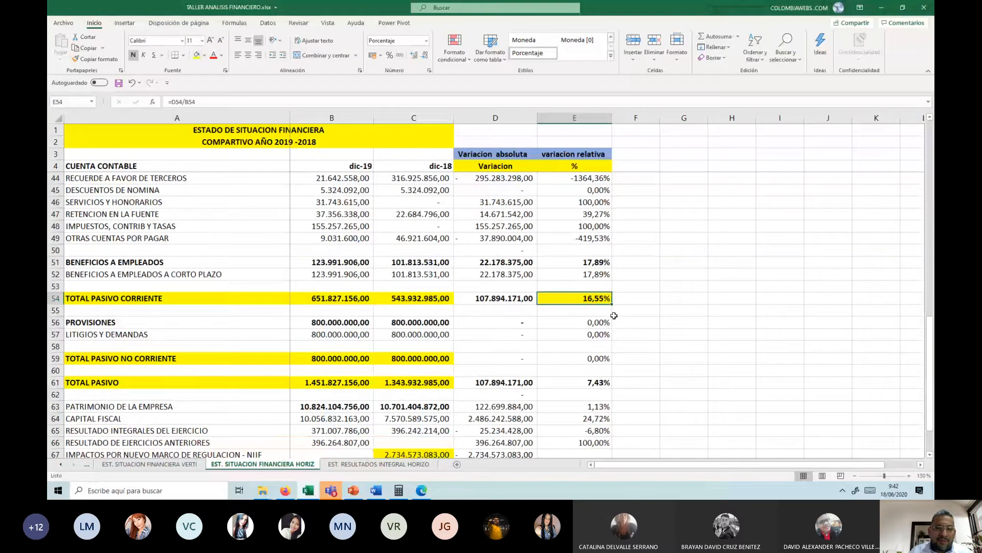
left_click(585, 382)
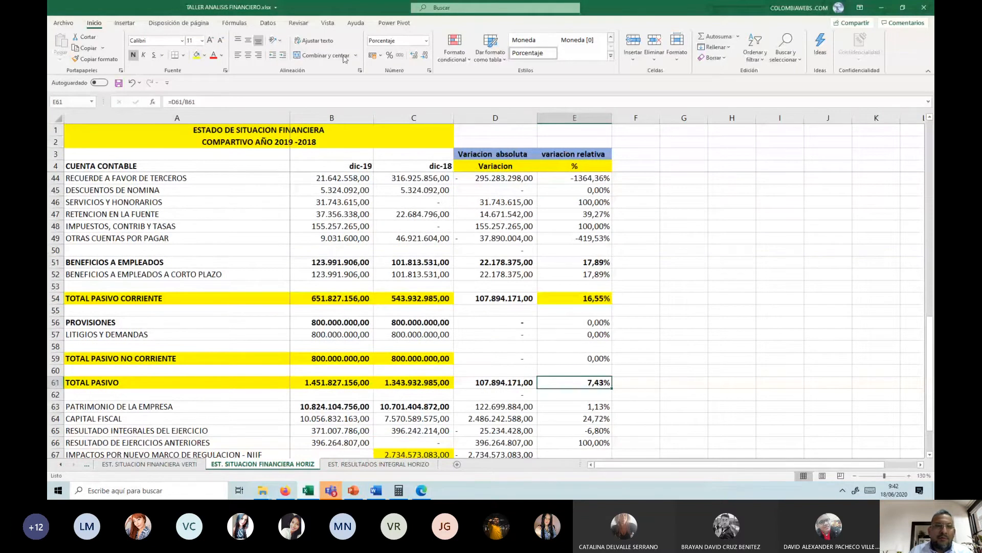
left_click(196, 54)
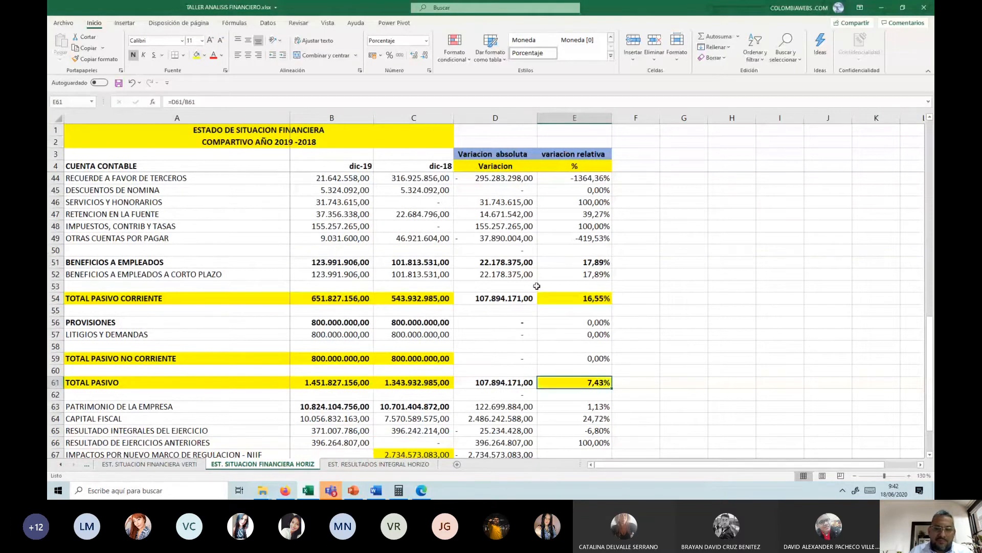
Step: Compare the highlighted relative variations of TOTAL ACTIVO, TOTAL PASIVO CORRIENTE and TOTAL PASIVO and examine the liability accounts between them
scroll(606, 353, "up", 1)
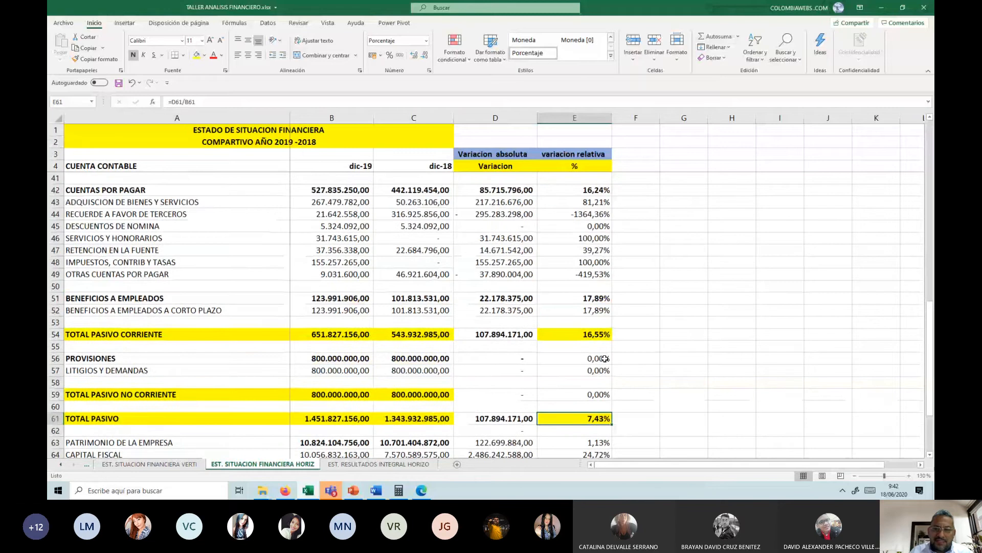
scroll(605, 359, "up", 1)
scroll(605, 359, "down", 1)
scroll(603, 405, "up", 2)
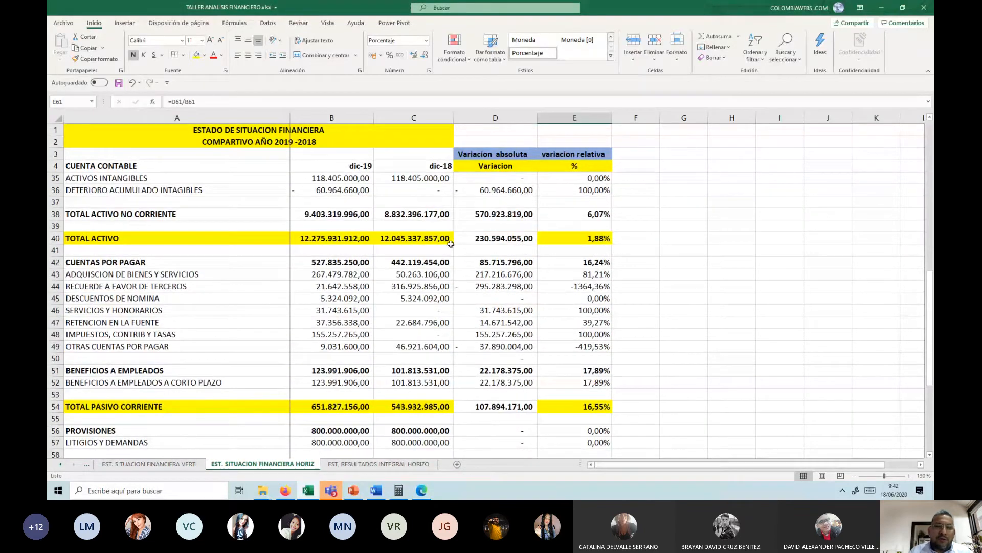
scroll(450, 244, "down", 2)
scroll(668, 369, "up", 2)
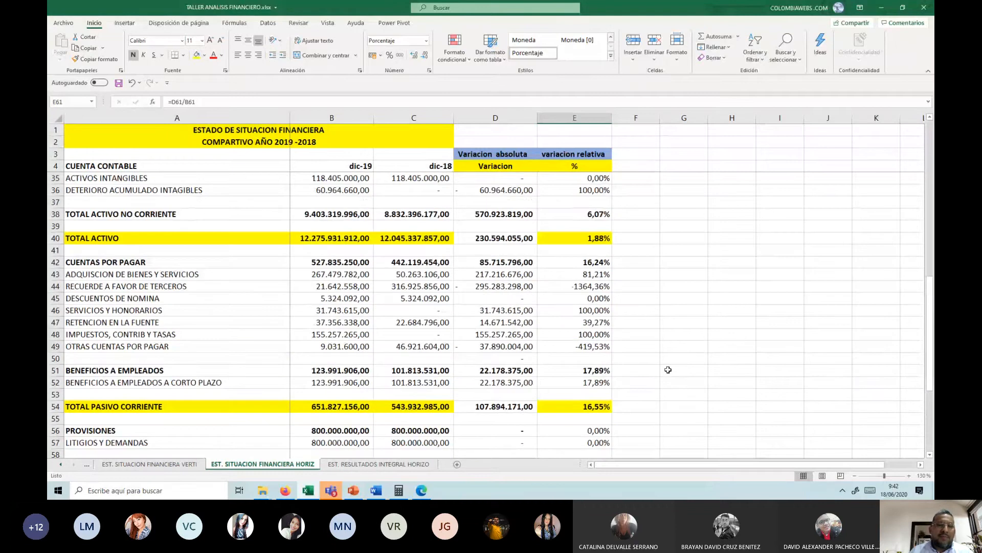
scroll(668, 370, "down", 1)
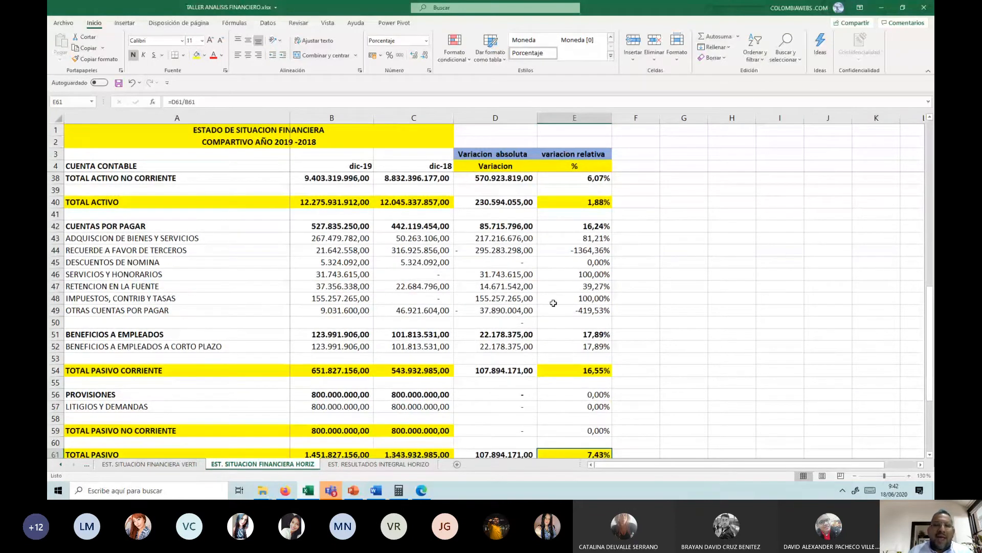
scroll(553, 303, "down", 1)
scroll(553, 303, "up", 1)
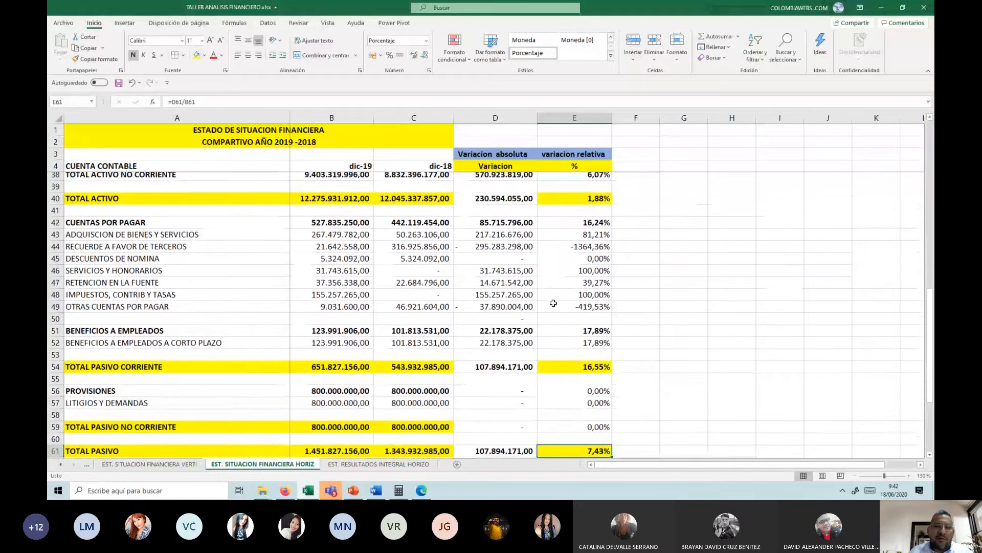
Step: Highlight the dic-19 balance and absolute variation of IMPUESTOS, CONTRIB Y TASAS in B48 and D48 with a yellow fill
left_click(378, 227)
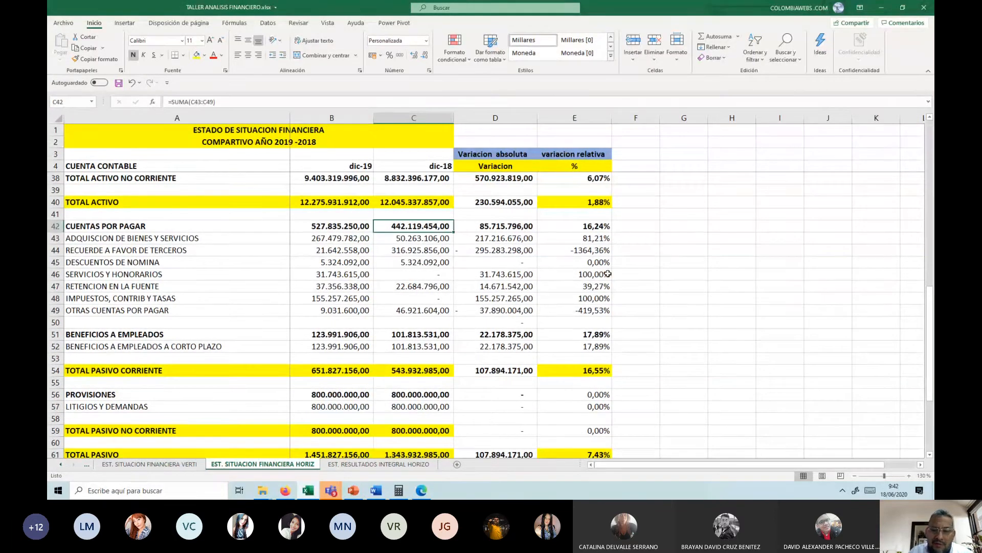
left_click(315, 299)
left_click(197, 54)
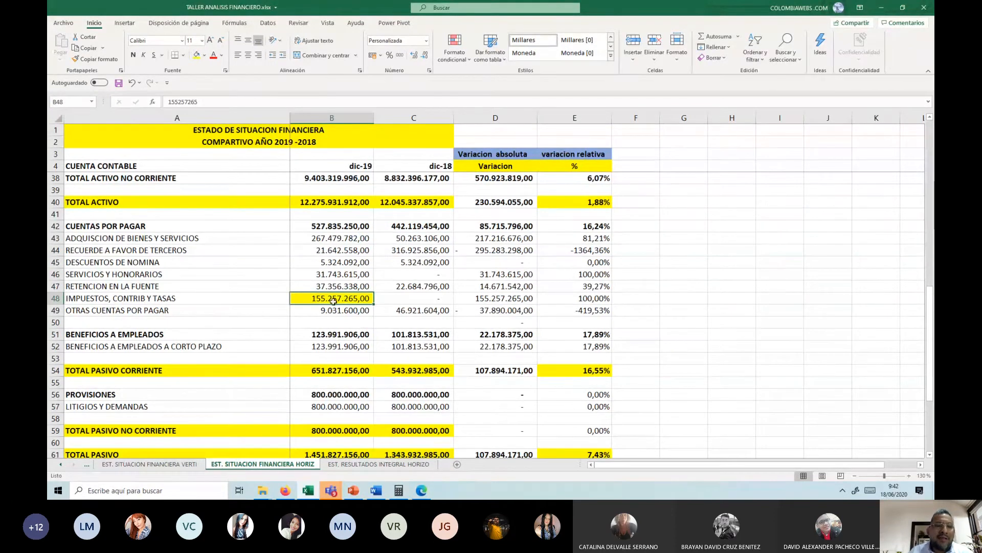
left_click(532, 300)
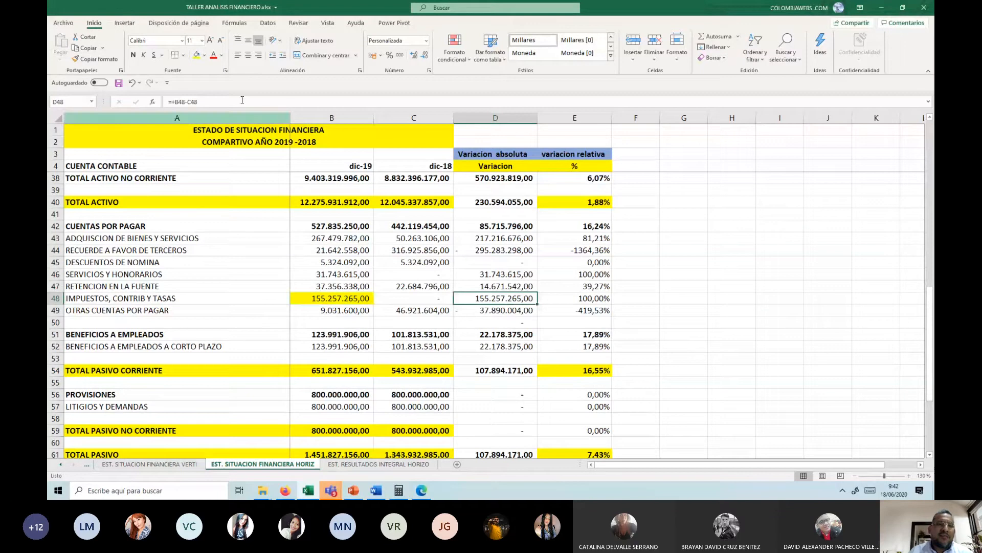
left_click(197, 54)
left_click(439, 300)
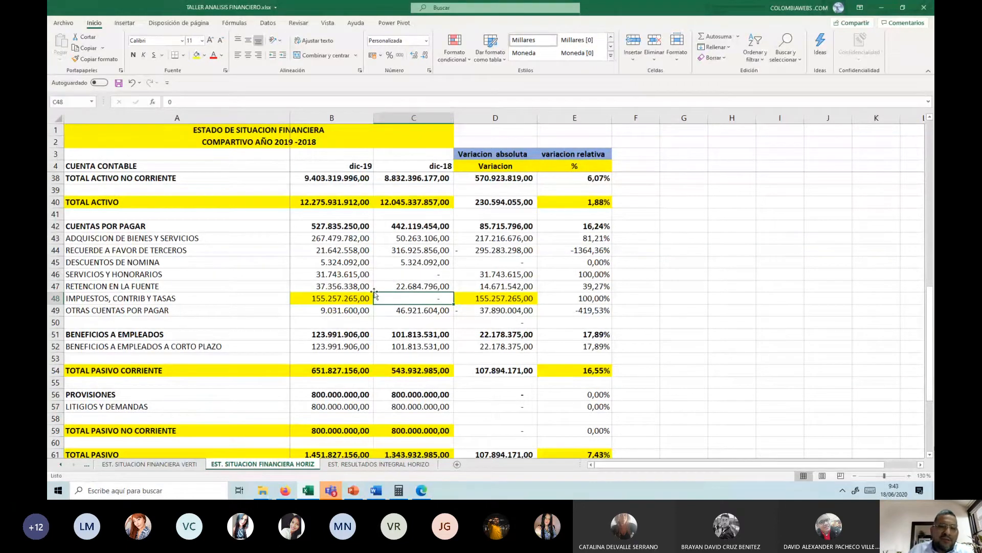
Step: Highlight the absolute and relative variations of ADQUISCION DE BIENES Y SERVICIOS in D43:E43 with a yellow fill and check its dic-19 balance
left_click(462, 234)
left_click(196, 55)
left_click(567, 236)
left_click(196, 56)
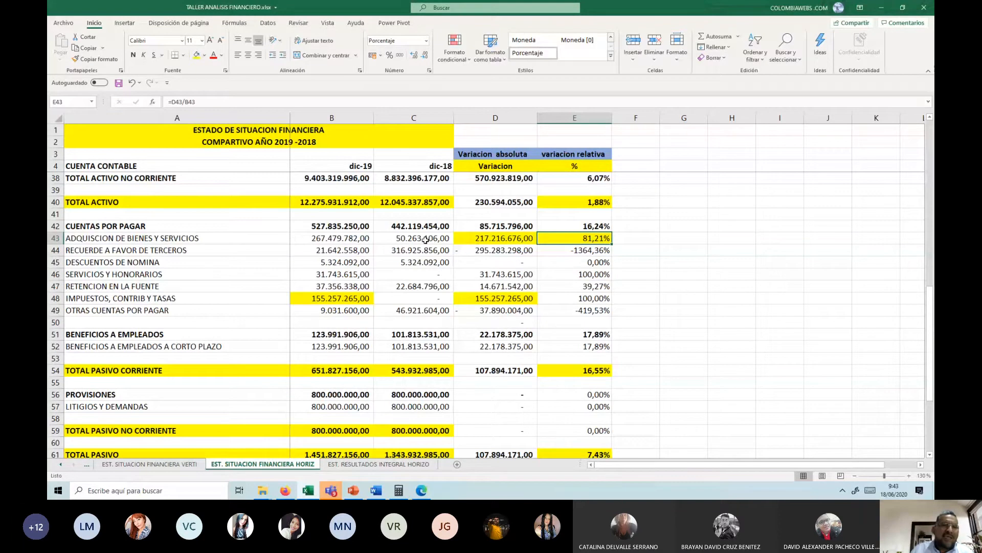
left_click(317, 247)
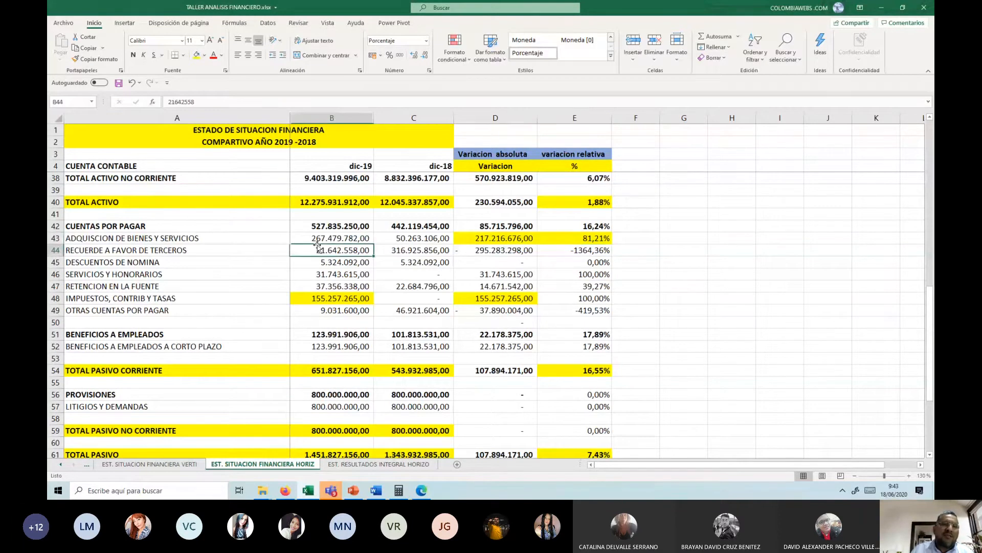
key("Up")
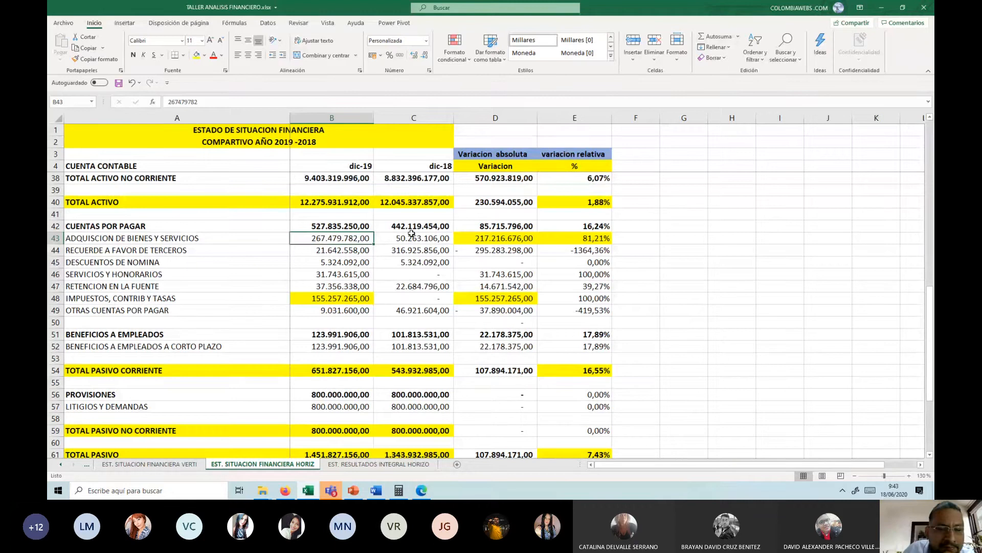
Step: Check the account name in A44 against the third-party account under CUENTAS POR PAGAR in the workshop's Word document
left_click(511, 249)
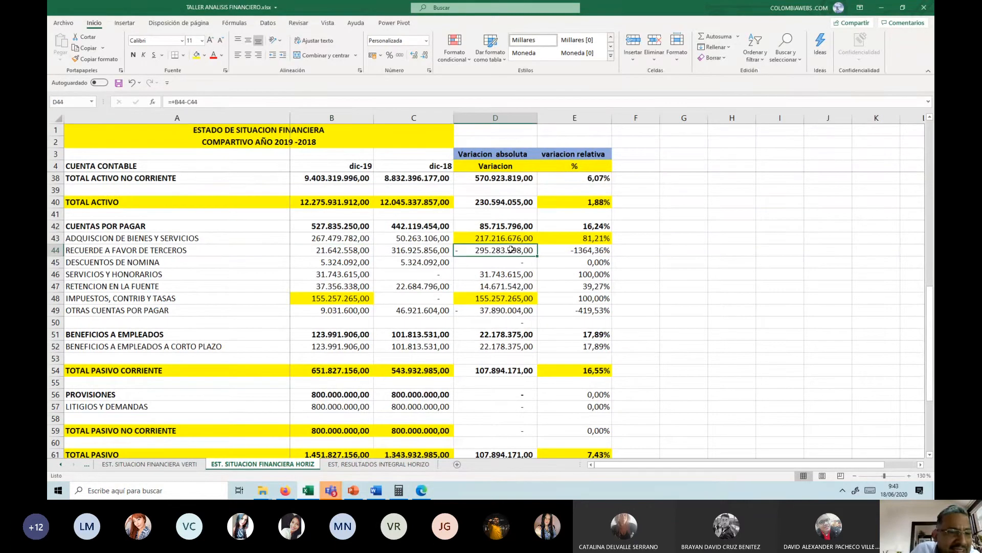
left_click(204, 250)
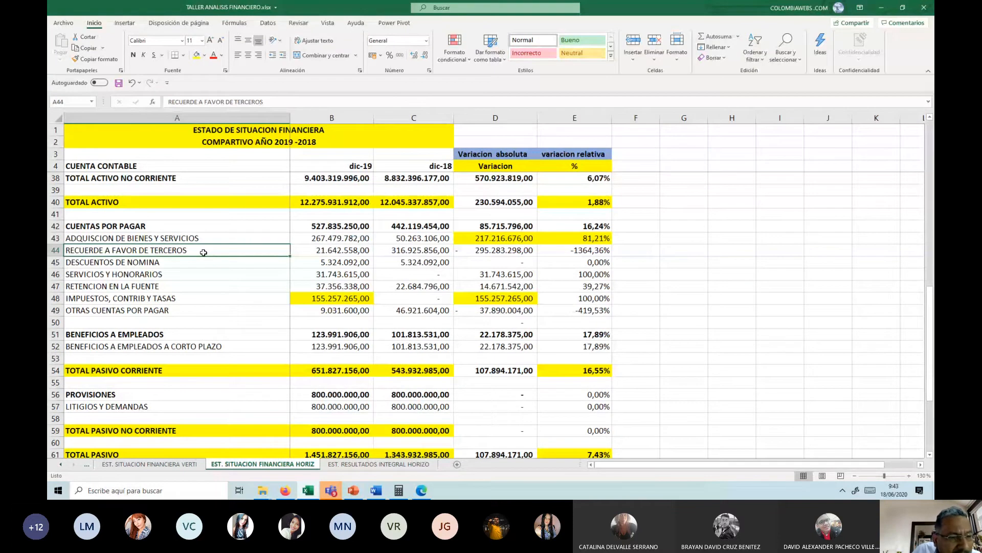
mouse_move(378, 490)
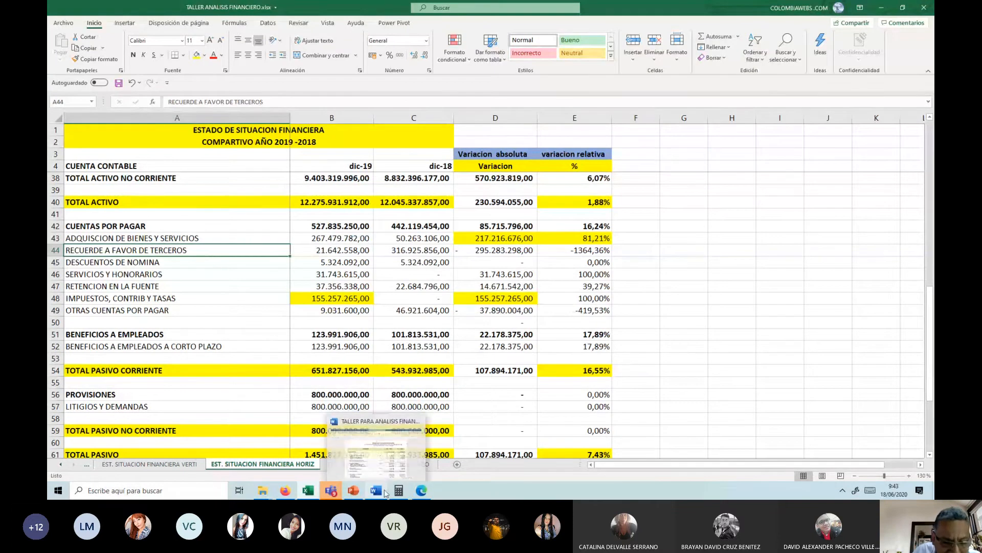
left_click(379, 457)
scroll(274, 262, "down", 5)
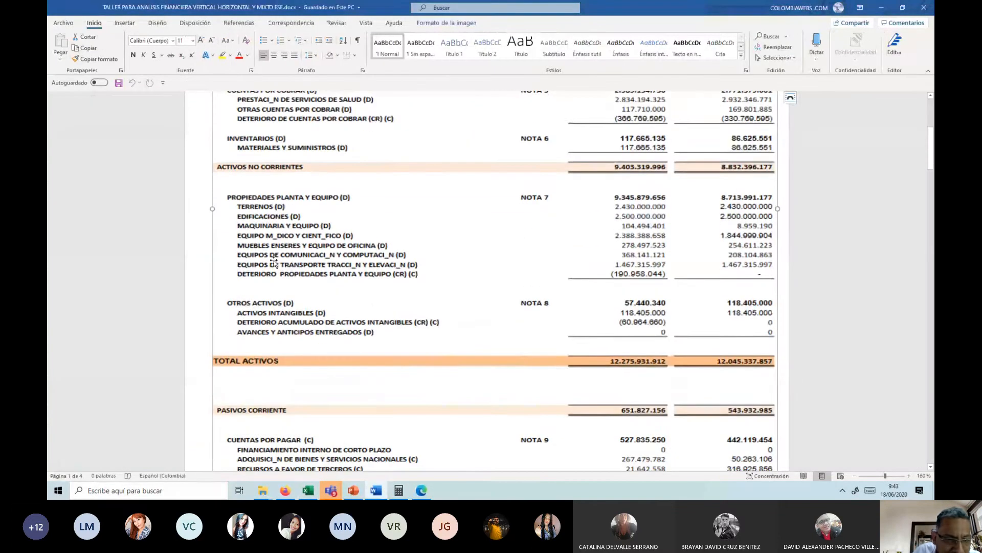
scroll(278, 283, "down", 5)
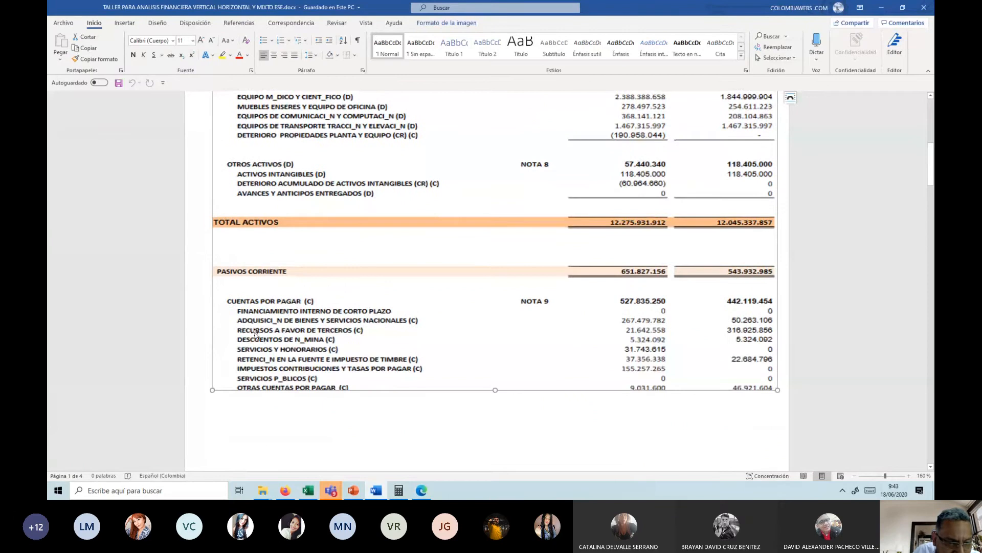
Step: Switch back to the Excel workbook and correct the account name in A44 to RECUERSOS A FAVOR DE TERCEROS
mouse_move(407, 495)
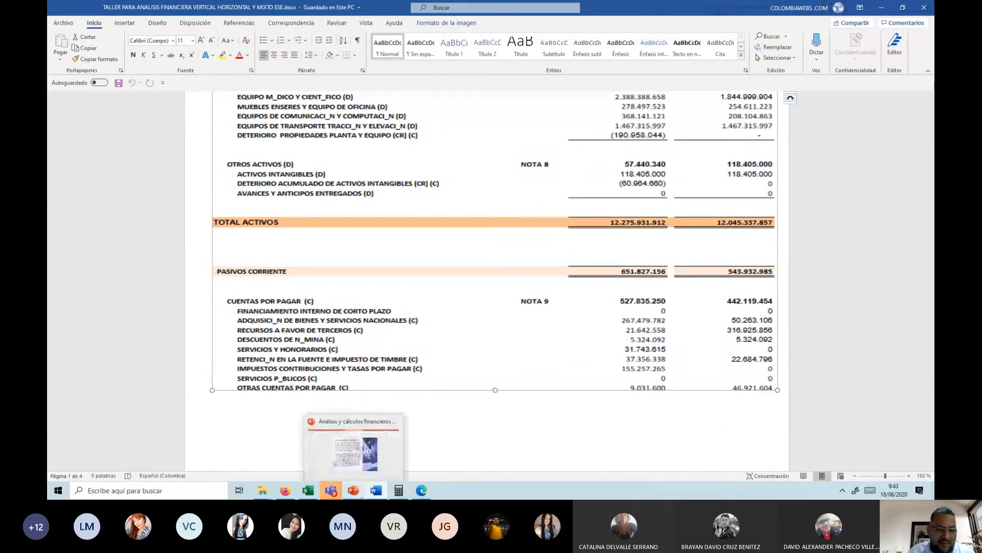
left_click(307, 491)
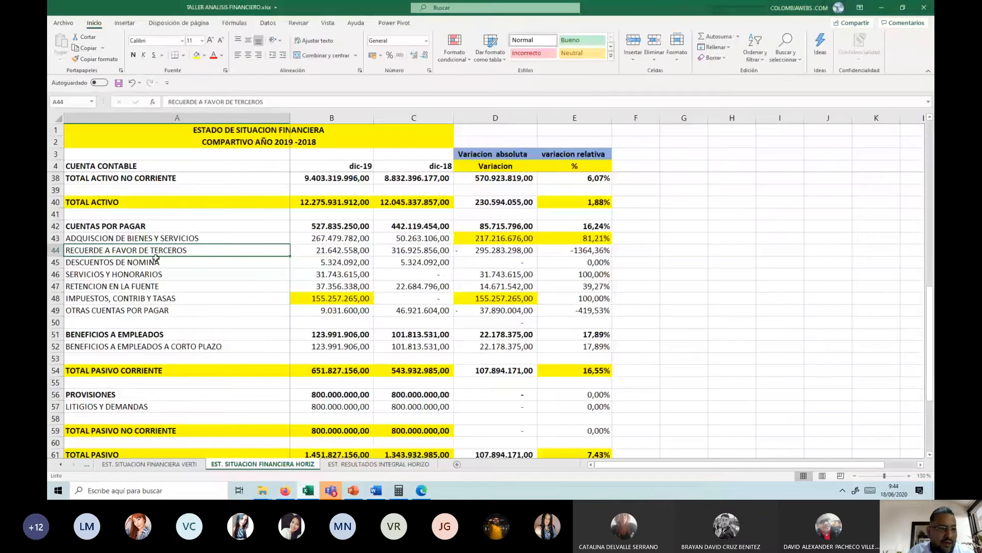
key("F2")
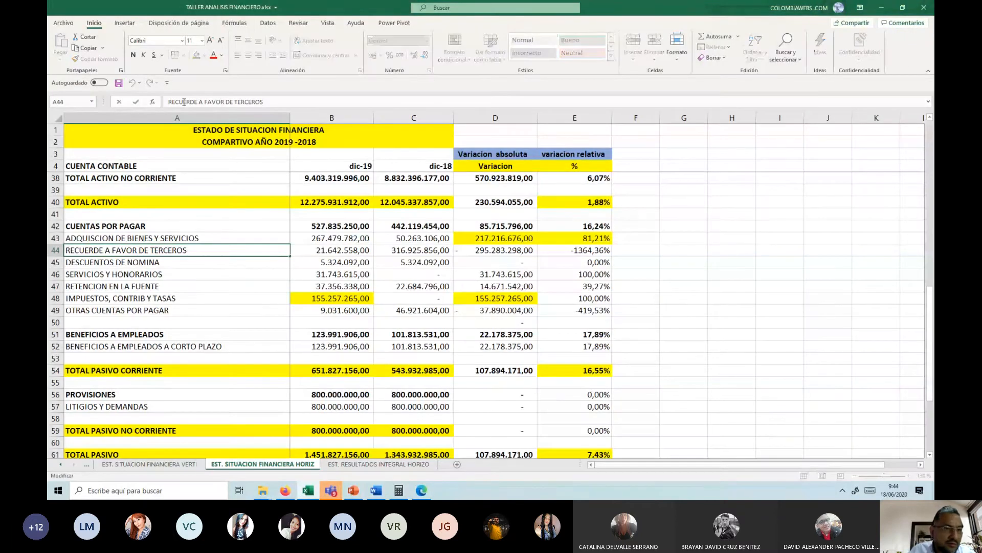
type("so")
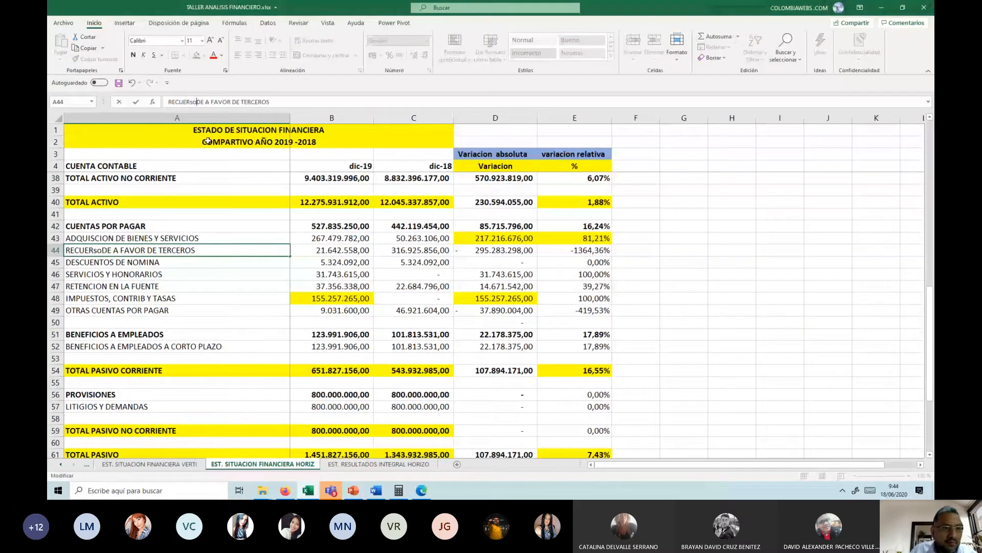
key("BackSpace")
key("BackSpace")
type("SIS")
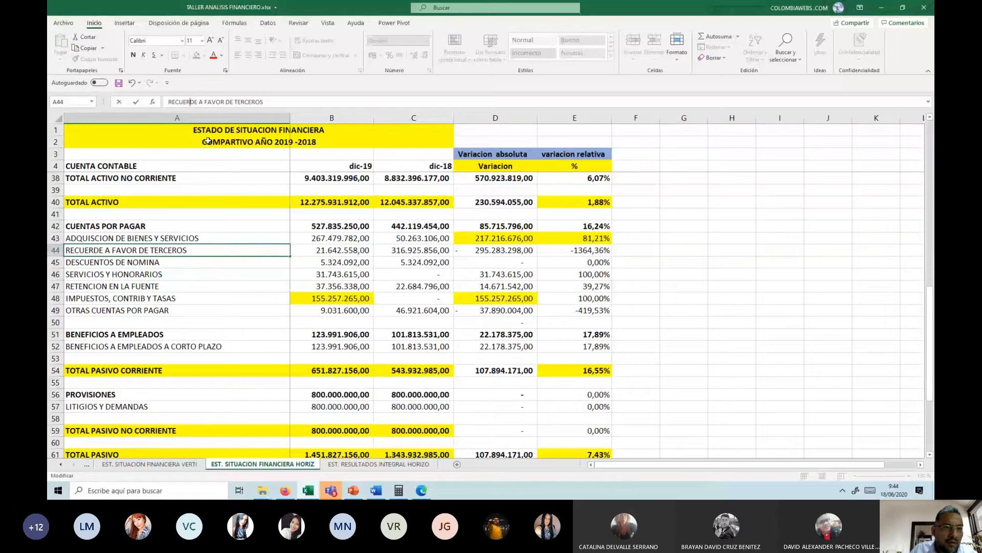
key("BackSpace")
key("BackSpace")
key("BackSpace")
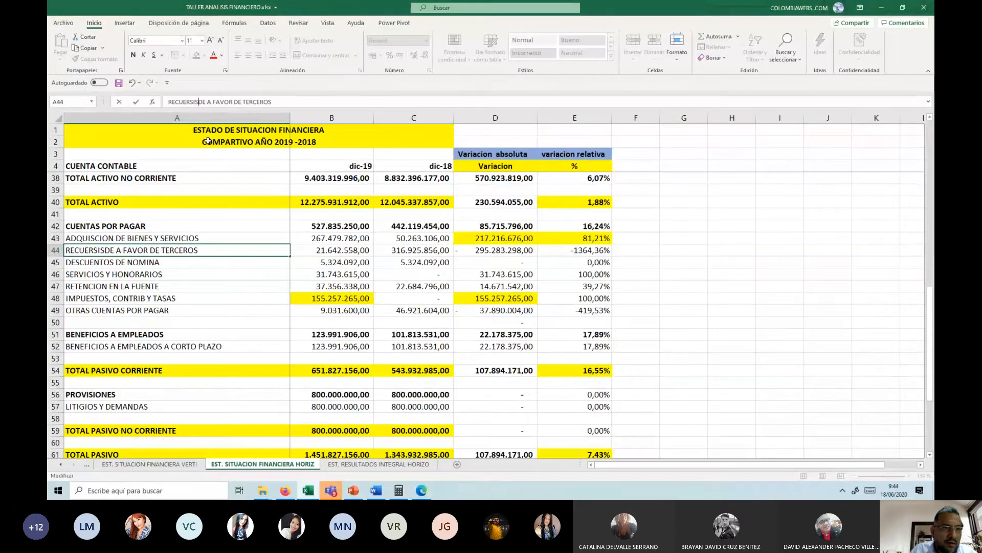
type("OS")
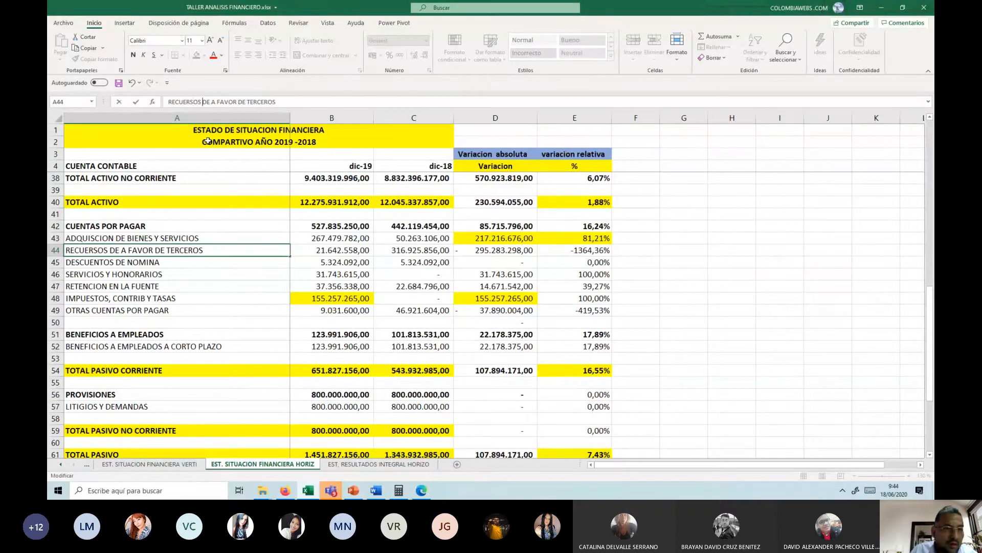
key("Delete")
key("Delete")
key("Delete")
key("ctrl+Return")
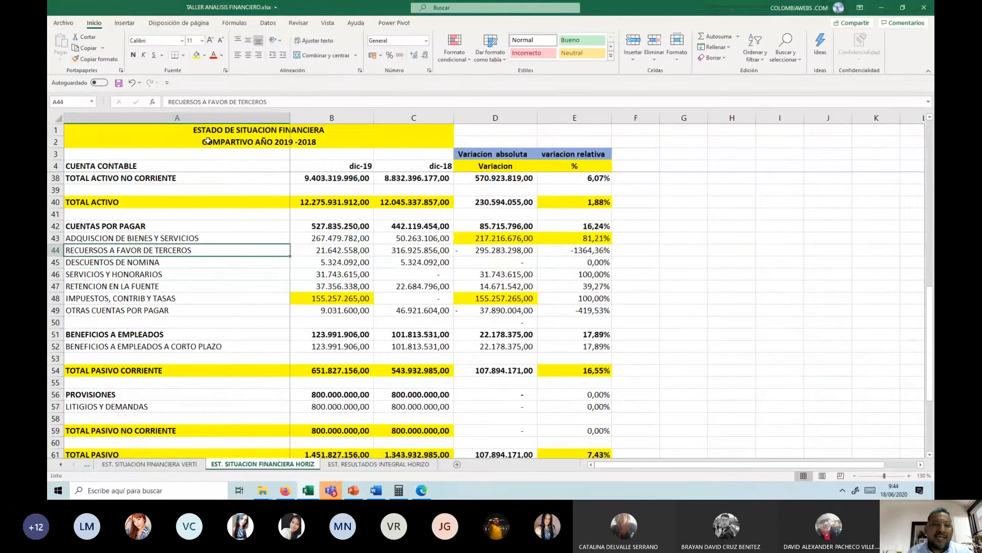
Step: Compare the dic-19 and dic-18 balances of RECUERSOS A FAVOR DE TERCEROS and DESCUENTOS DE NOMINA in rows 44 and 45
key("Right")
key("Right")
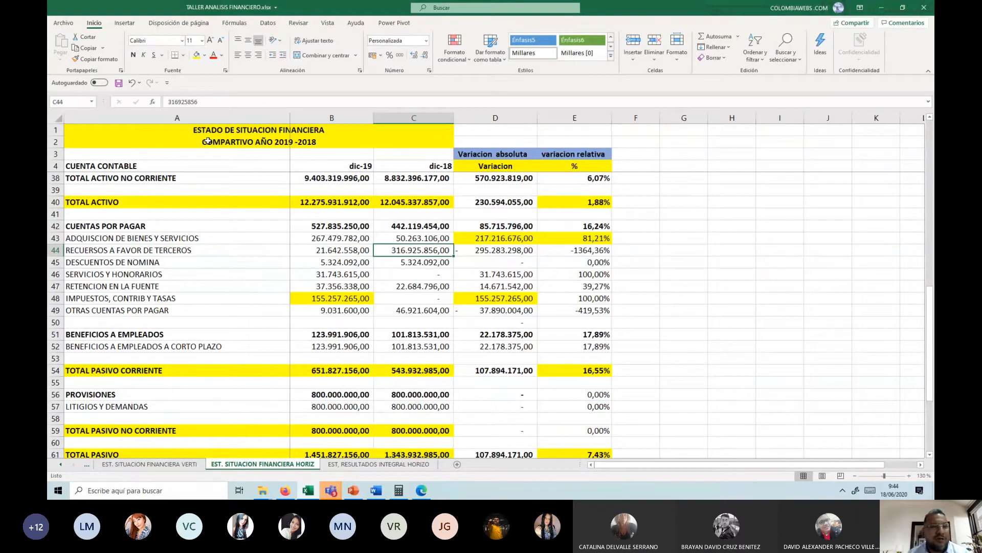
key("Left")
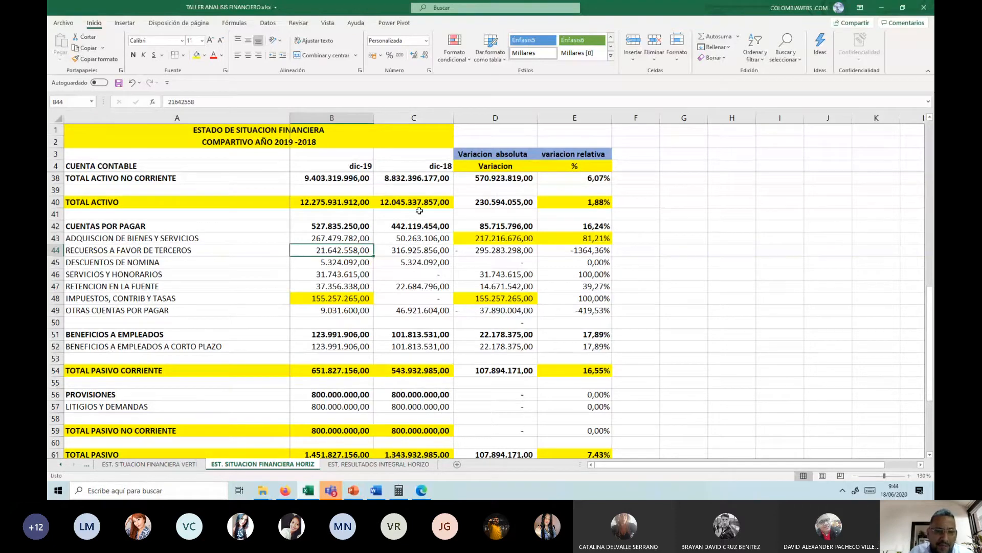
left_click(337, 264)
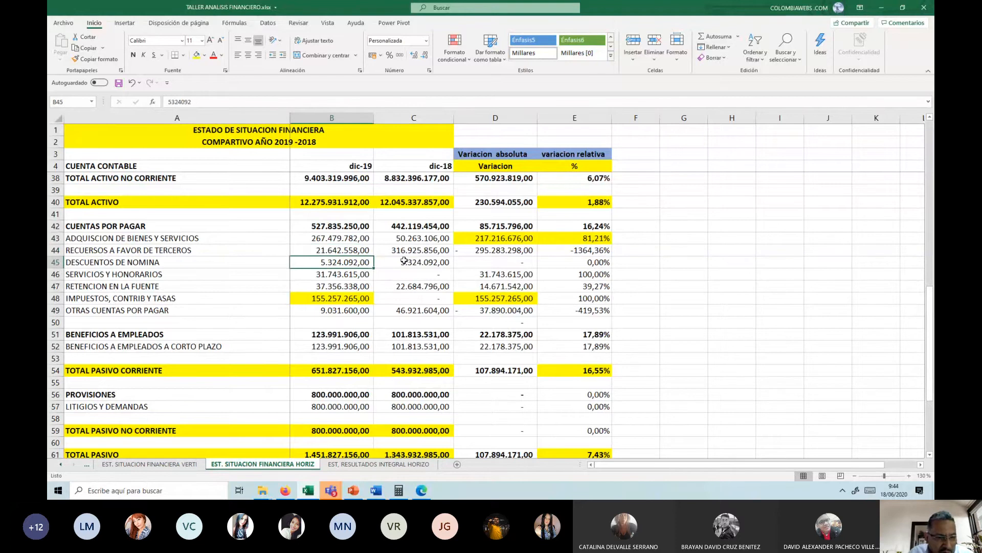
left_click_drag(361, 262, 418, 254)
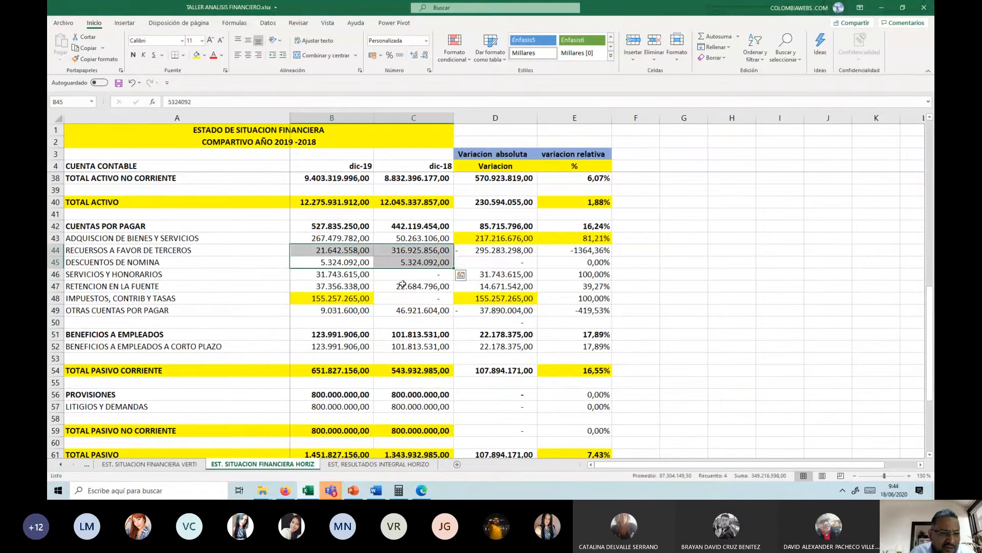
key("Down")
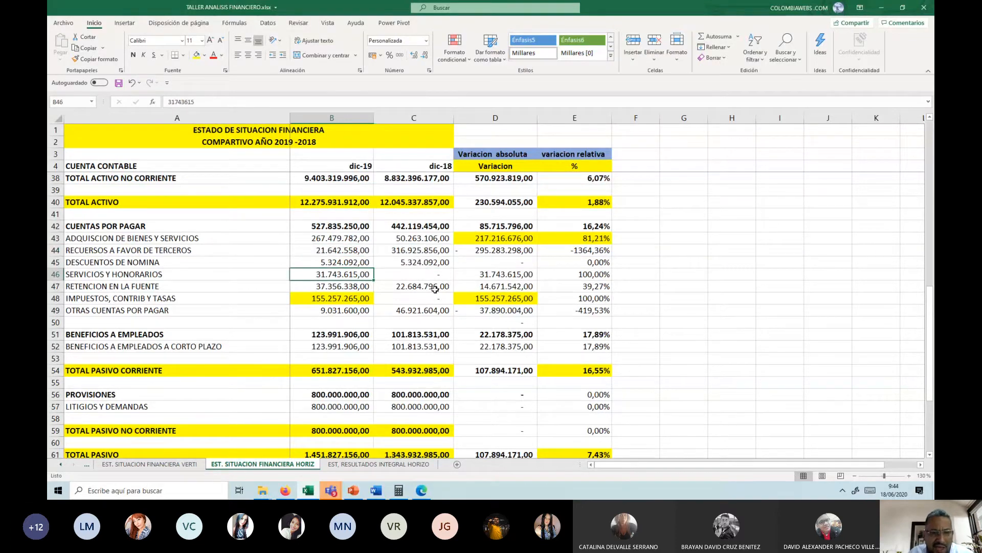
Step: Highlight the absolute and relative variations of SERVICIOS Y HONORARIOS in D46:E46 with a yellow fill and check its balances for both years
left_click(523, 266)
left_click(473, 274)
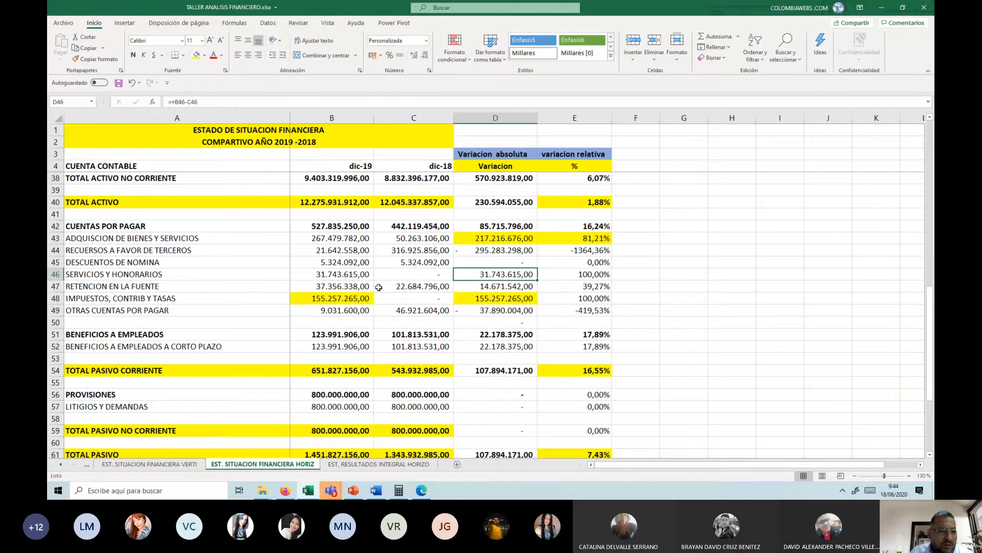
left_click(434, 275)
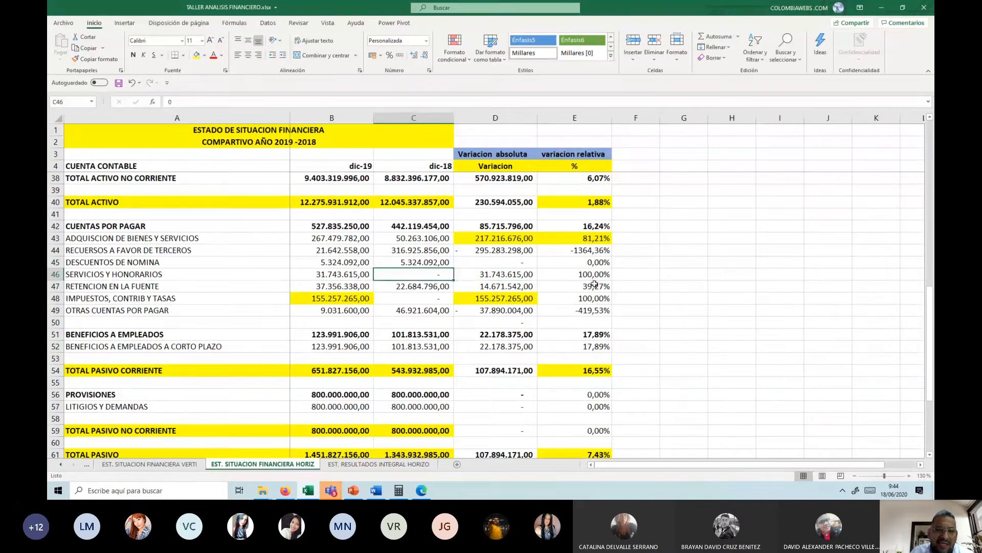
left_click_drag(504, 273, 573, 274)
left_click(198, 55)
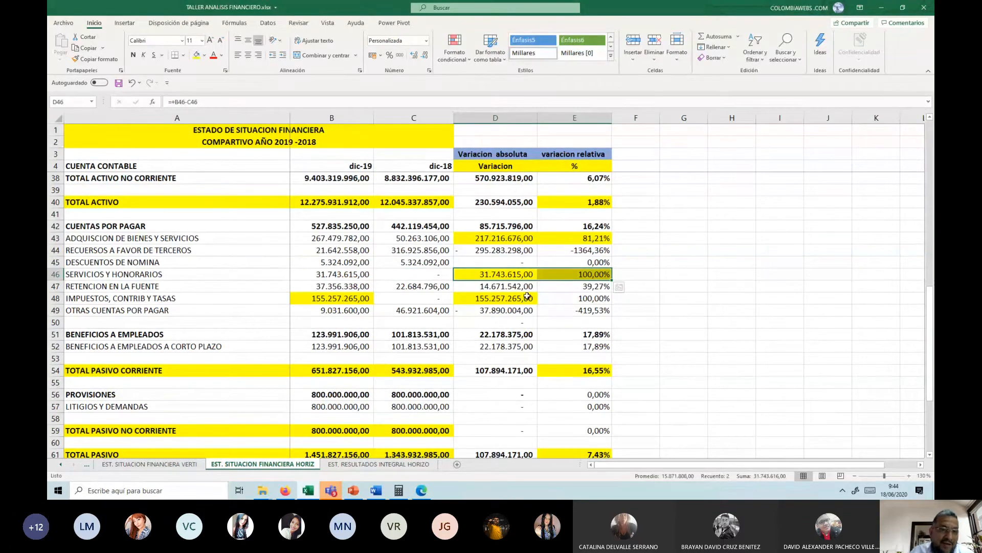
left_click(415, 277)
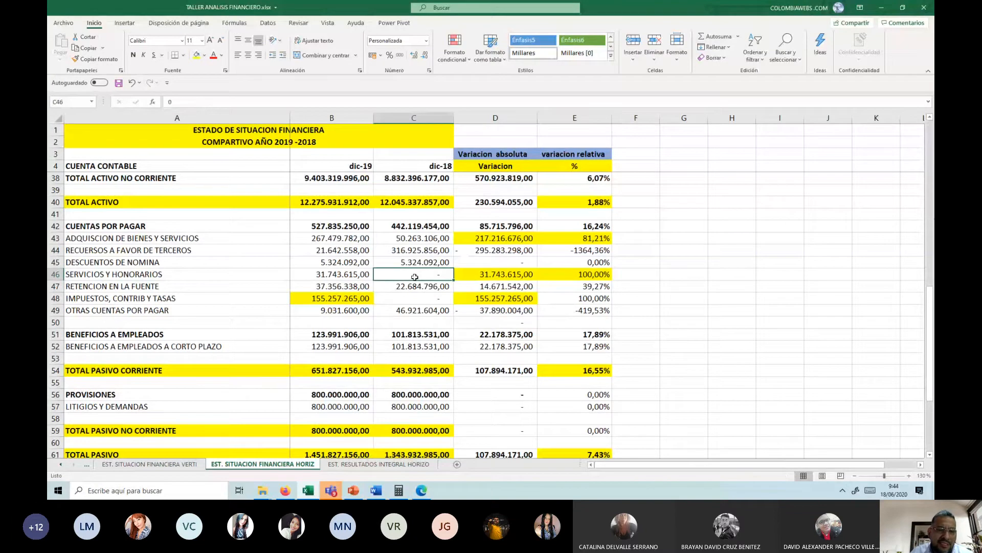
left_click(347, 277)
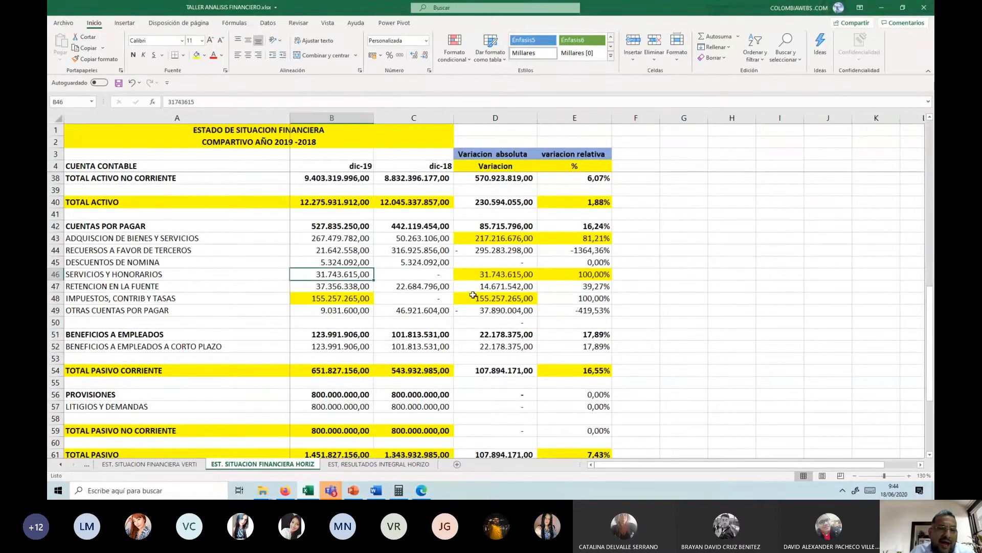
Step: Examine the balances and variations of LITIGIOS Y DEMANDAS in B57:E57 and the TOTAL PASIVO row
scroll(341, 312, "down", 4)
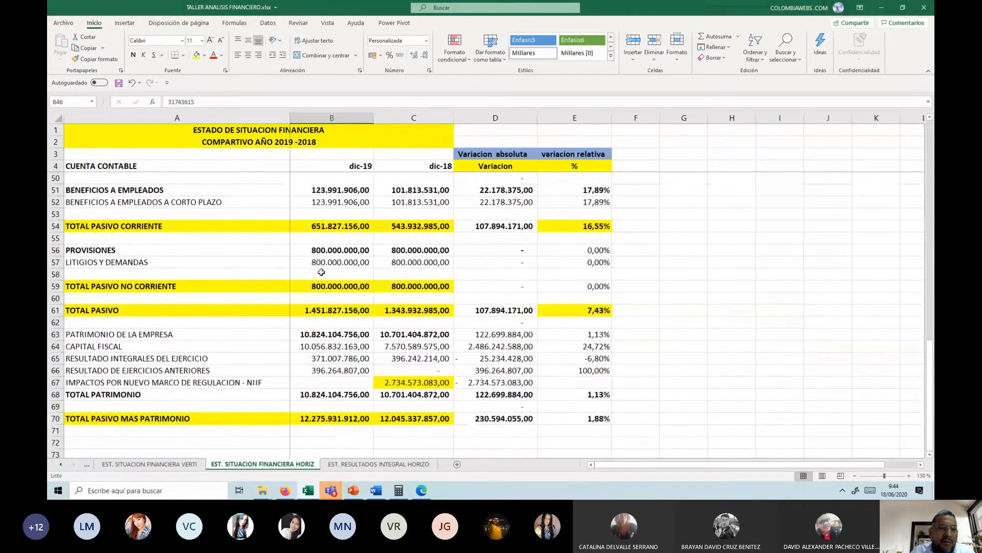
left_click_drag(324, 262, 577, 270)
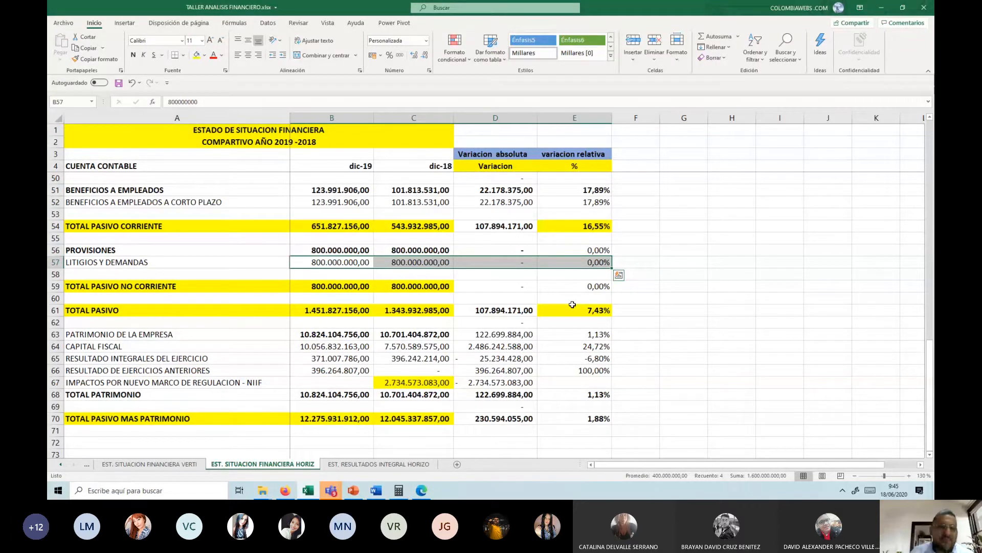
key("Down")
key("Down")
key("Down")
key("Down")
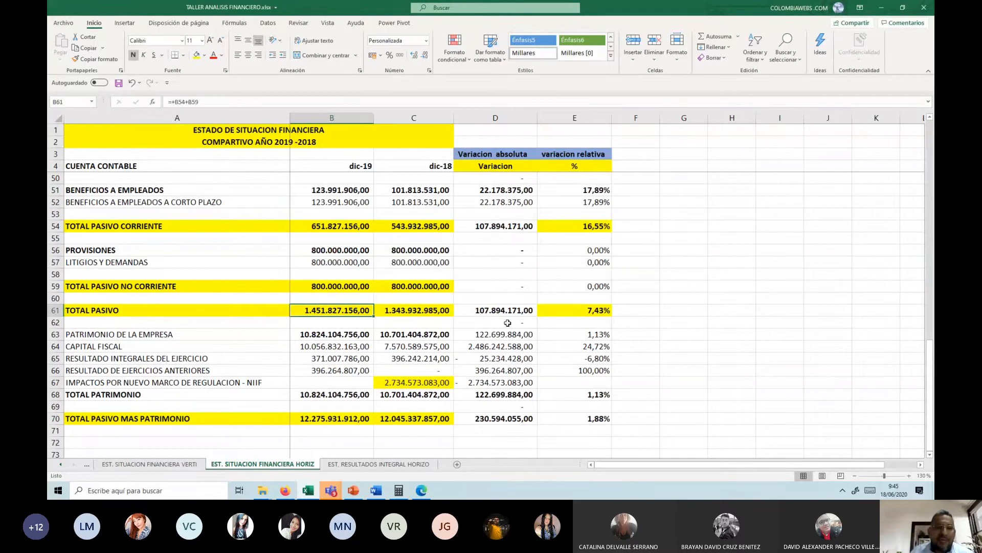
scroll(504, 326, "down", 1)
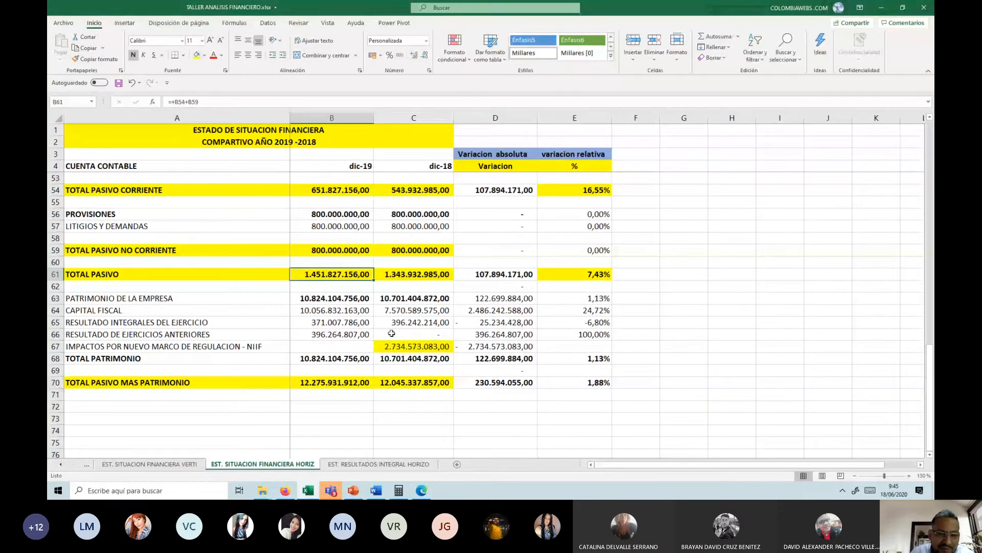
Step: Highlight the absolute variations of CAPITAL FISCAL in D64 and IMPACTOS POR NUEVO MARCO DE REGULACION - NIIF in D67 with a yellow fill
left_click(493, 312)
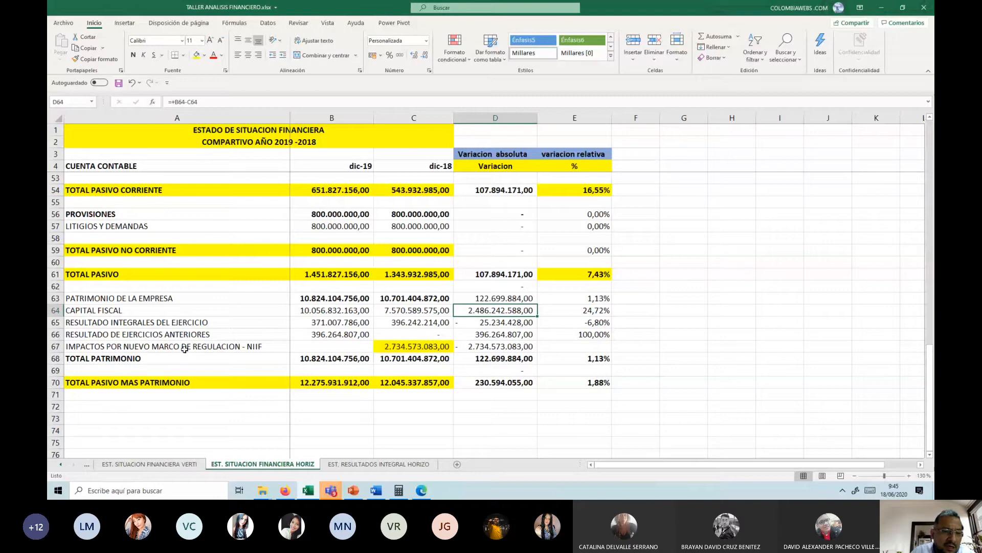
left_click(474, 347)
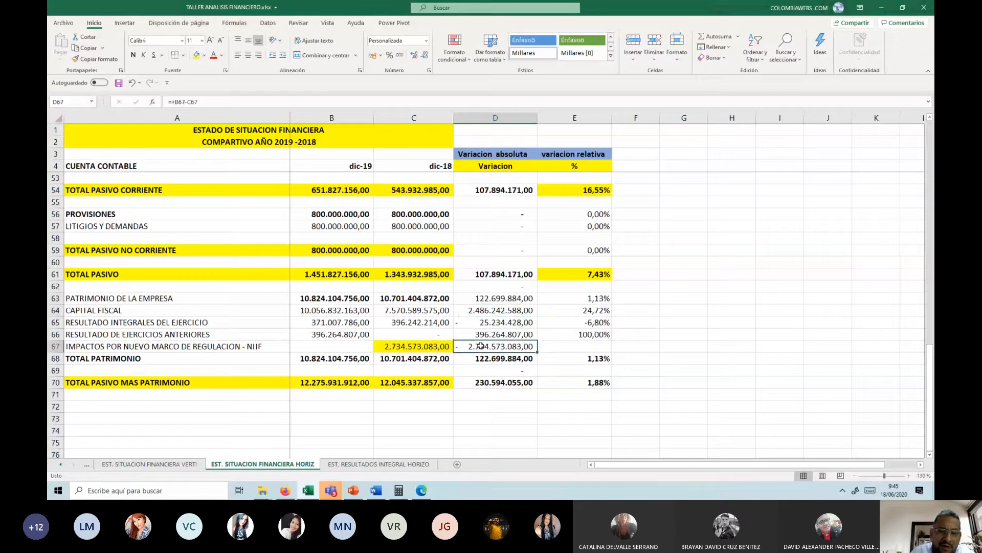
left_click(200, 56)
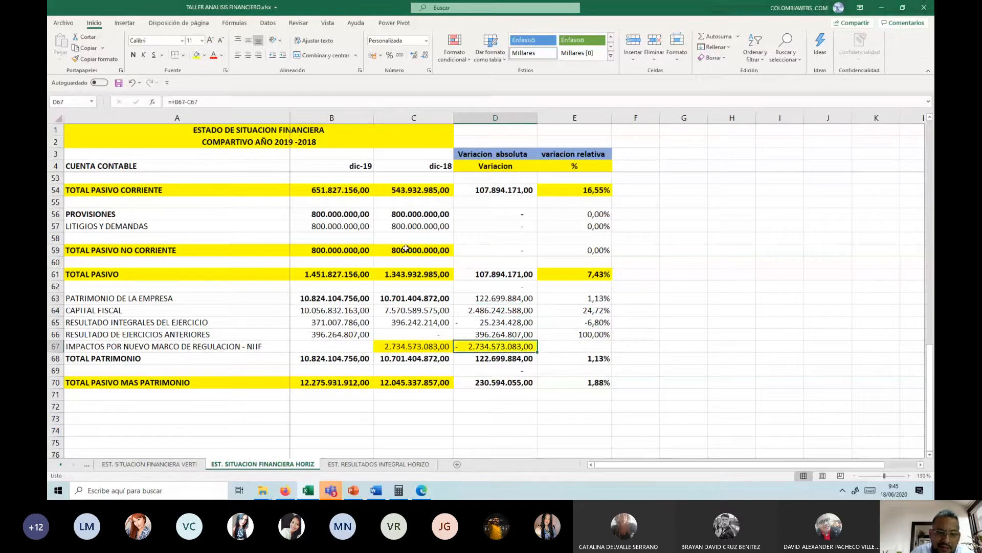
left_click(481, 310)
left_click(198, 56)
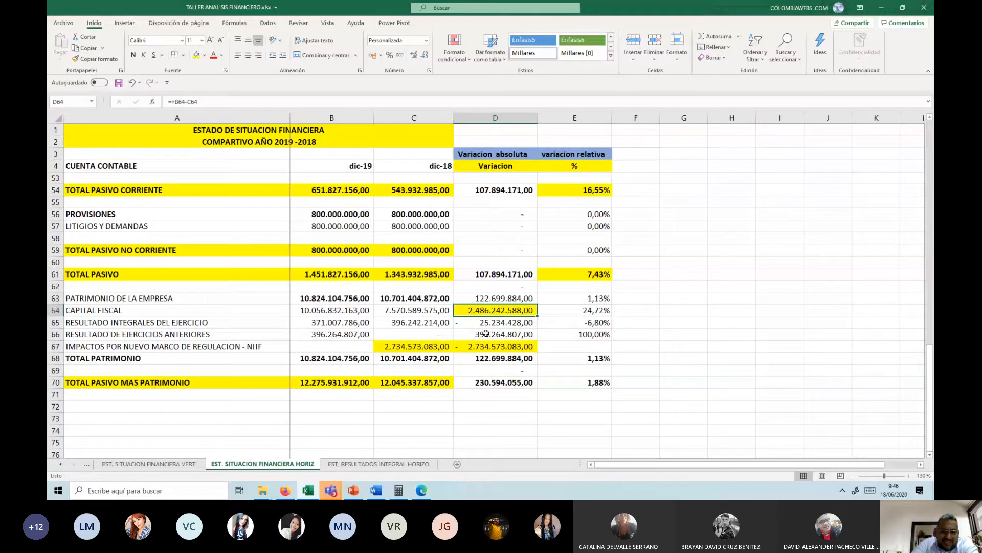
Step: Copy the variation headings in D3:E4 to D4:E5 of the EST. RESULTADOS INTEGRAL HORIZO sheet and widen columns D and E to fit them
scroll(489, 353, "up", 12)
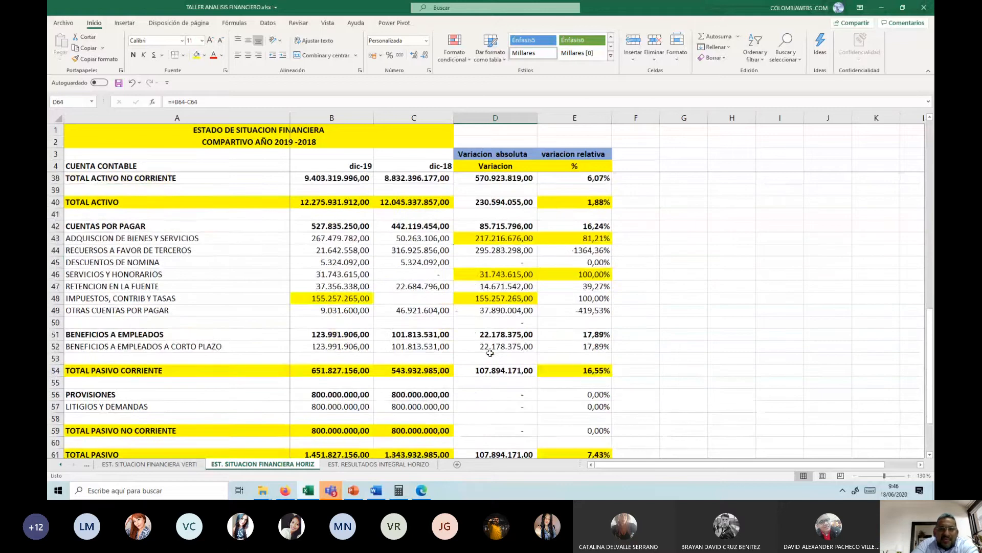
scroll(490, 353, "up", 4)
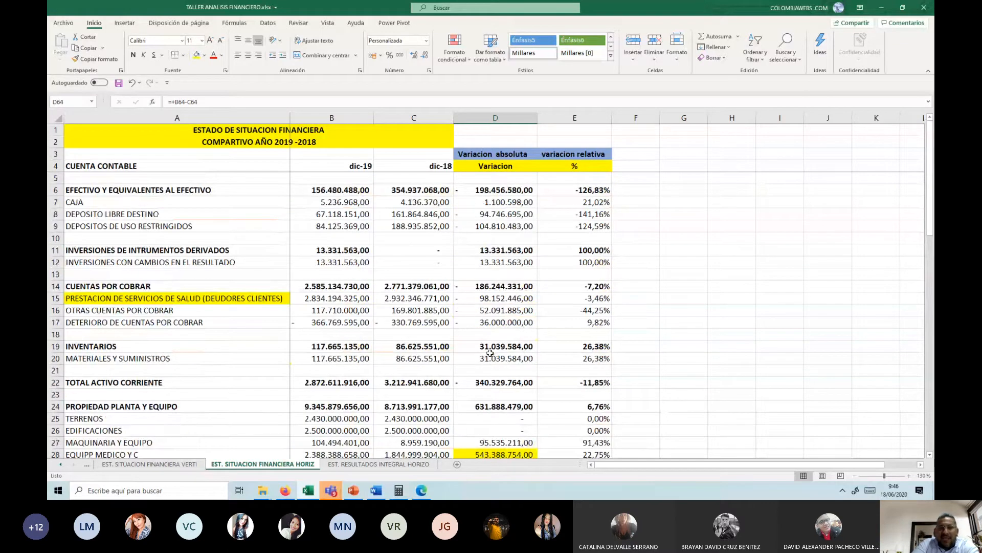
left_click(499, 246)
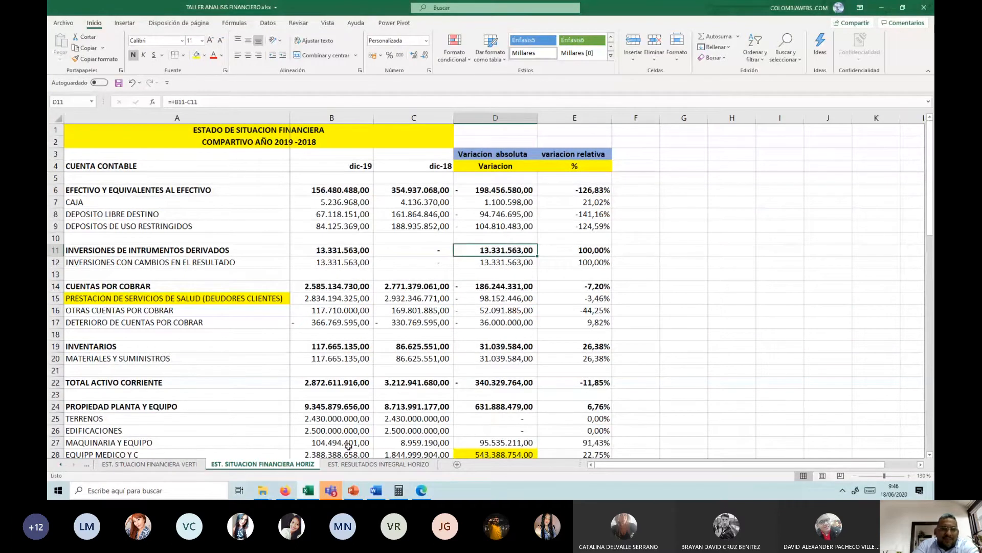
left_click(395, 466)
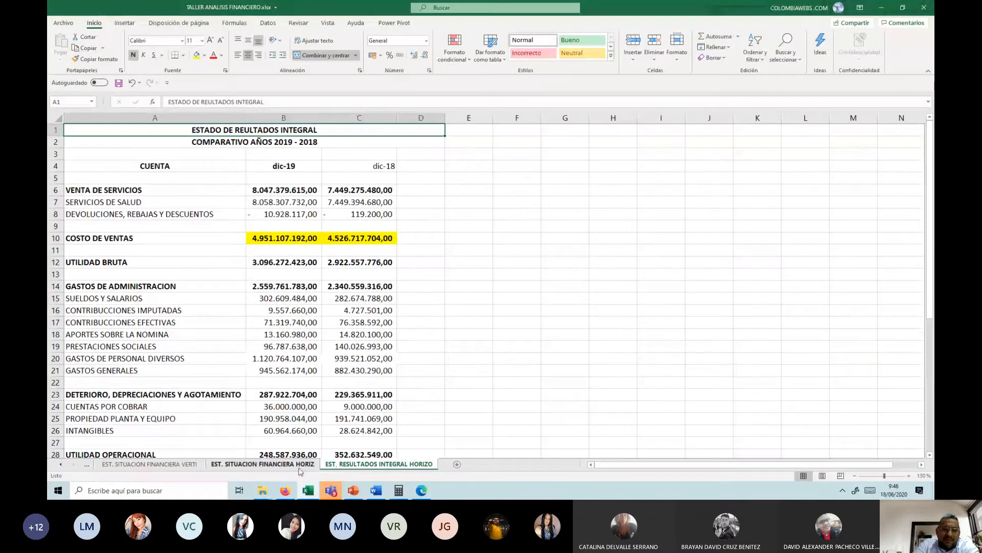
key("ctrl+Page_Up")
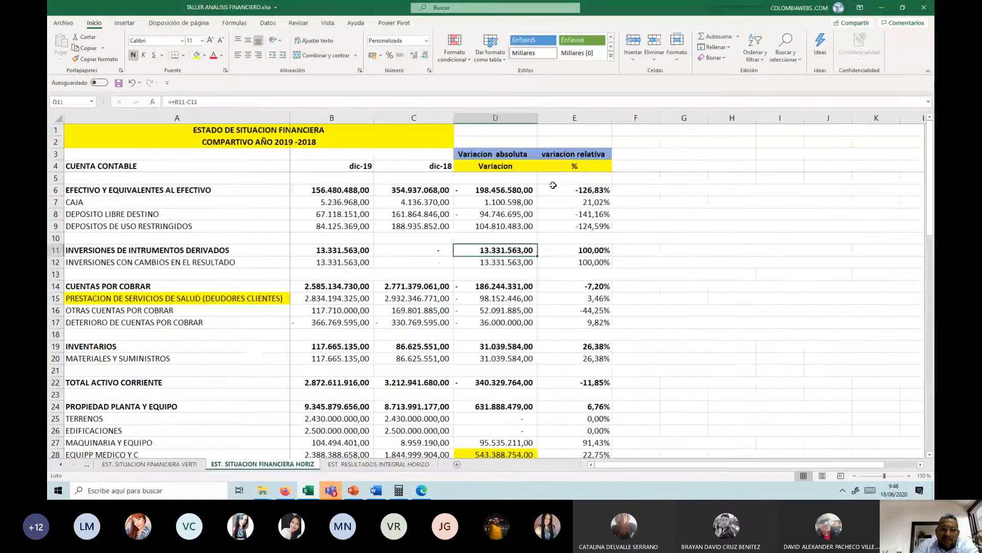
left_click_drag(461, 154, 609, 166)
key("ctrl+c")
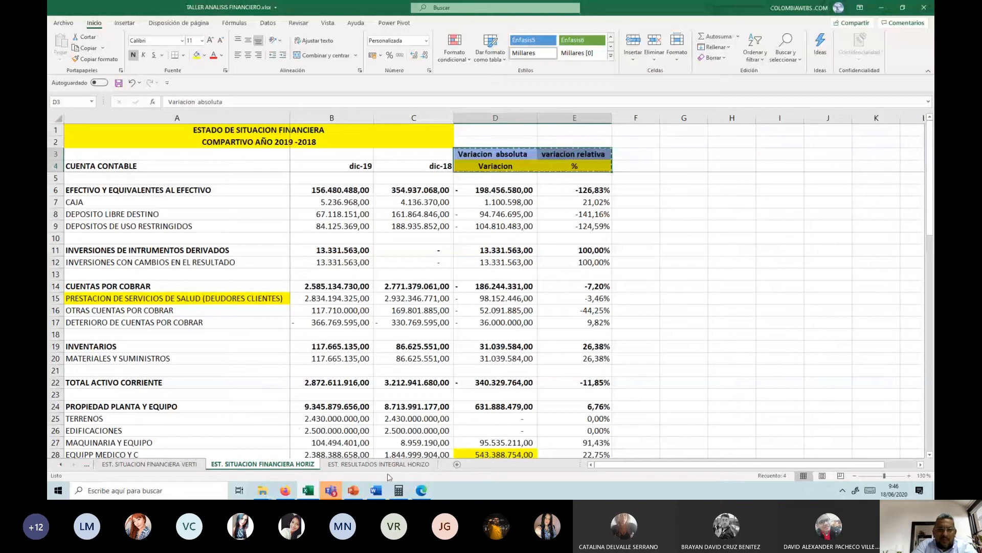
left_click(390, 462)
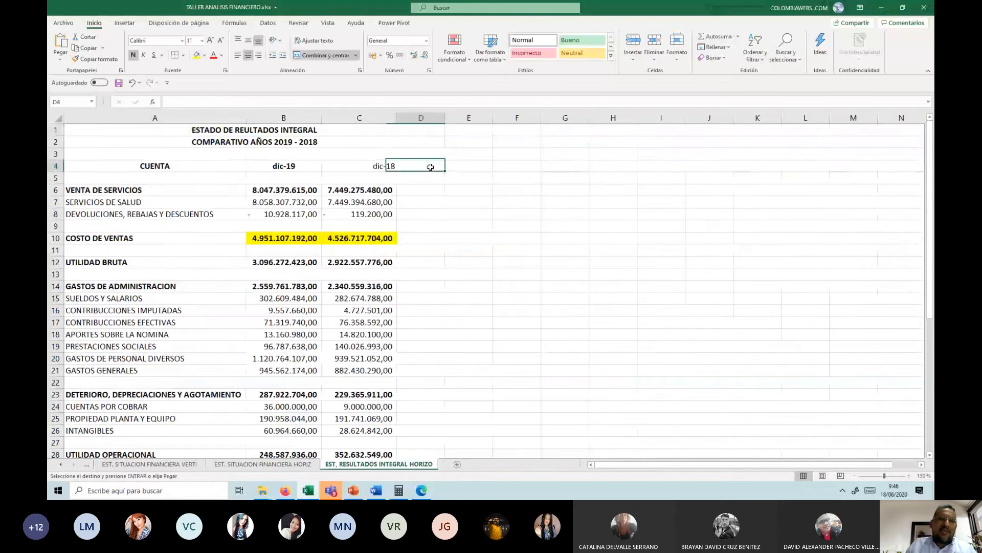
key("ctrl+v")
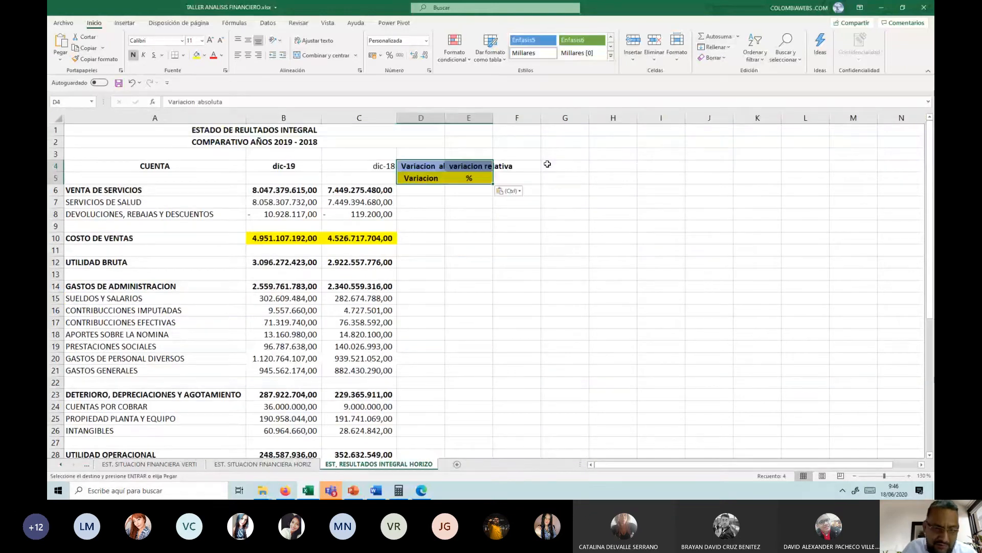
left_click_drag(444, 116, 552, 117)
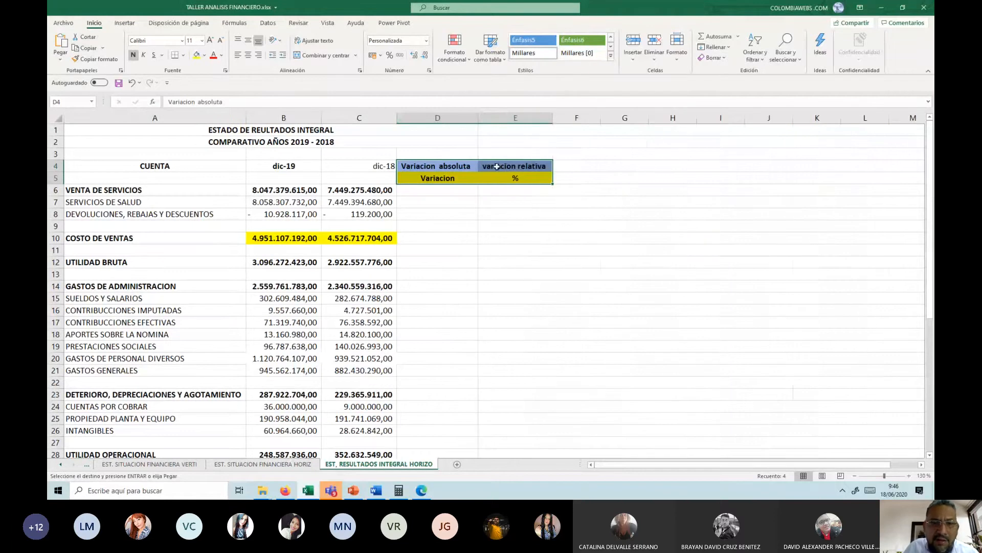
Step: Enter the absolute variation formula +B6-C6 in D6 and fill it down to the EJERCICIO LIMPIO row in D45
left_click(453, 190)
type("+")
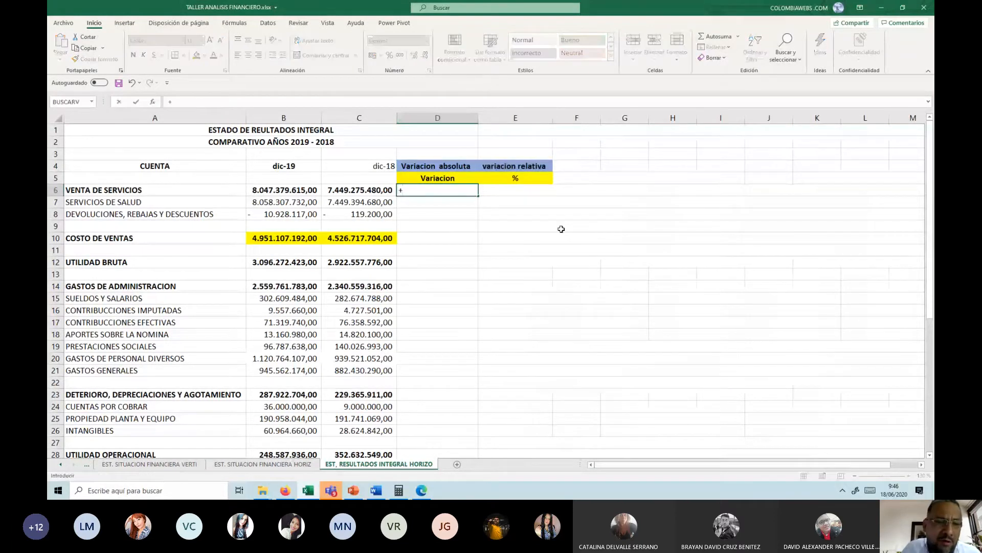
key("Left")
key("Left")
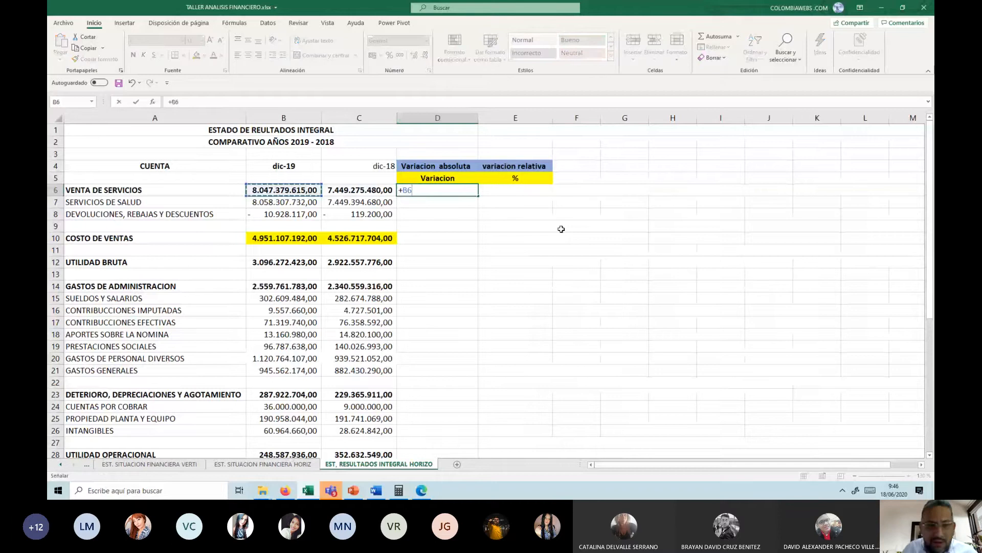
type("-")
key("Left")
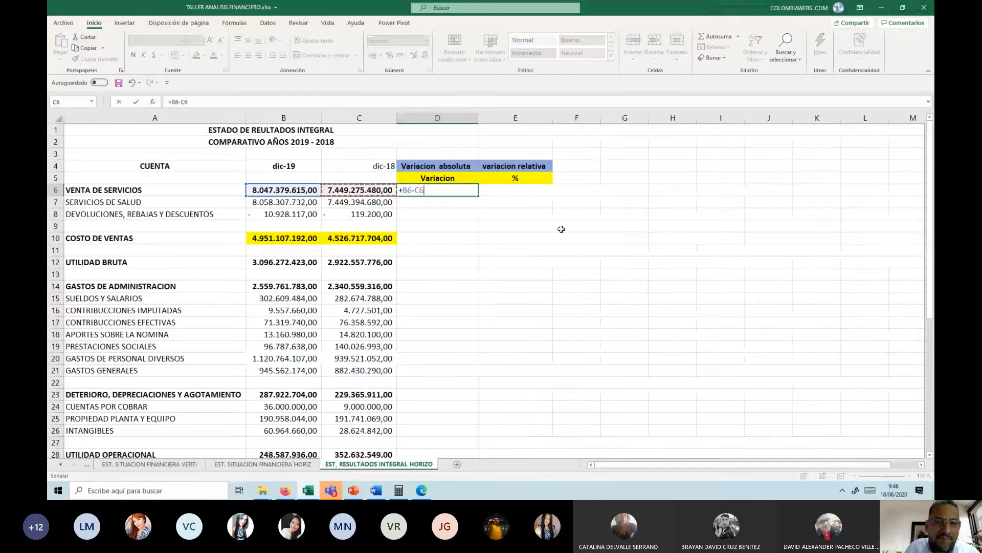
key("Return")
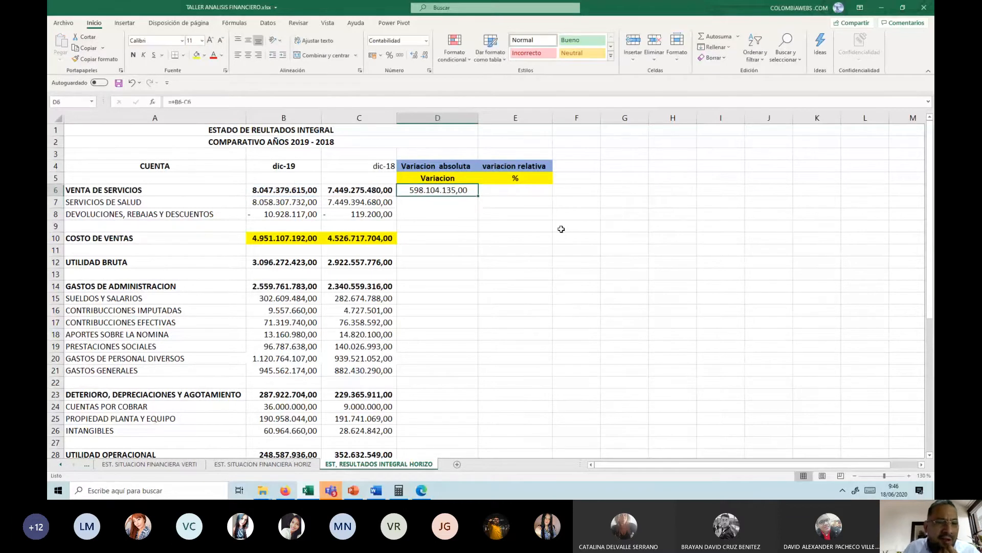
left_click_drag(479, 198, 463, 416)
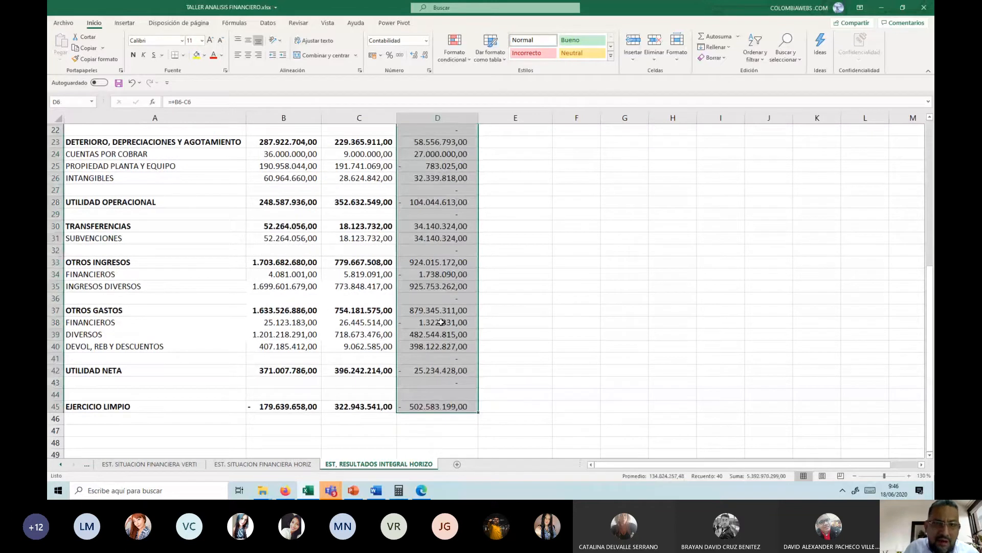
scroll(441, 322, "up", 7)
Step: Clear the blank-row formula in D9 and bold the variations of COSTO DE VENTAS, UTILIDAD BRUTA and GASTOS DE ADMINISTRACION in D10, D12 and D14
left_click(431, 227)
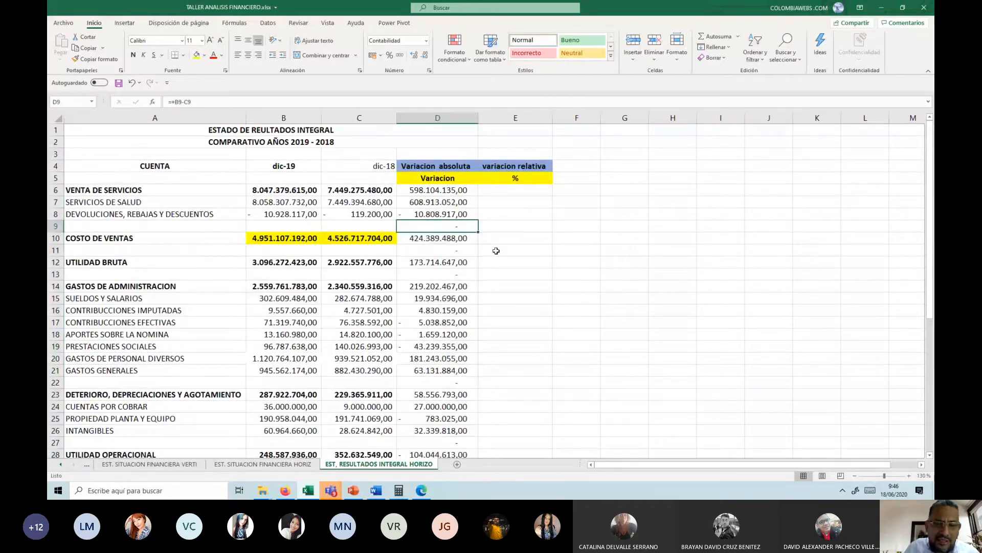
key("Down")
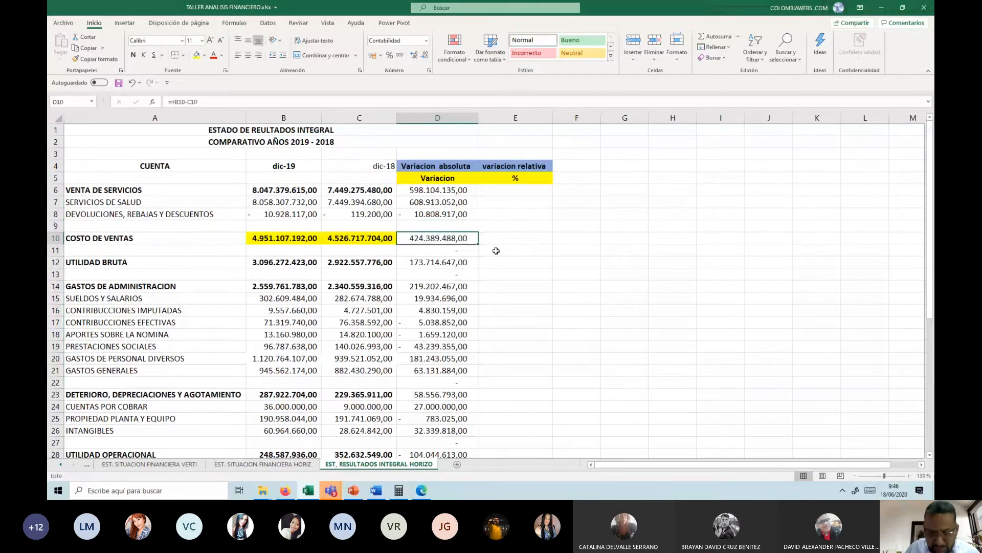
key("ctrl+n")
key("Down")
key("Down")
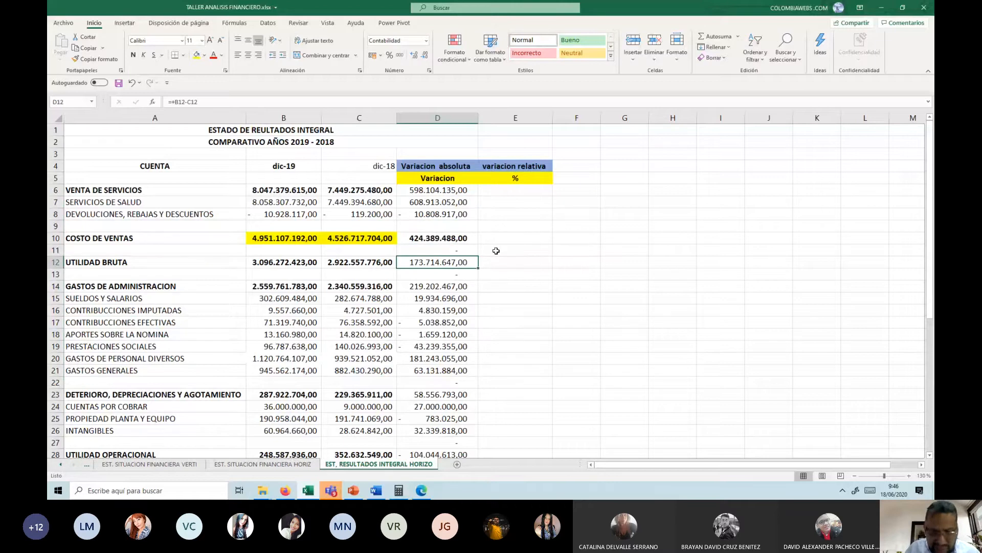
key("ctrl+n")
key("Down")
key("Down")
key("ctrl+n")
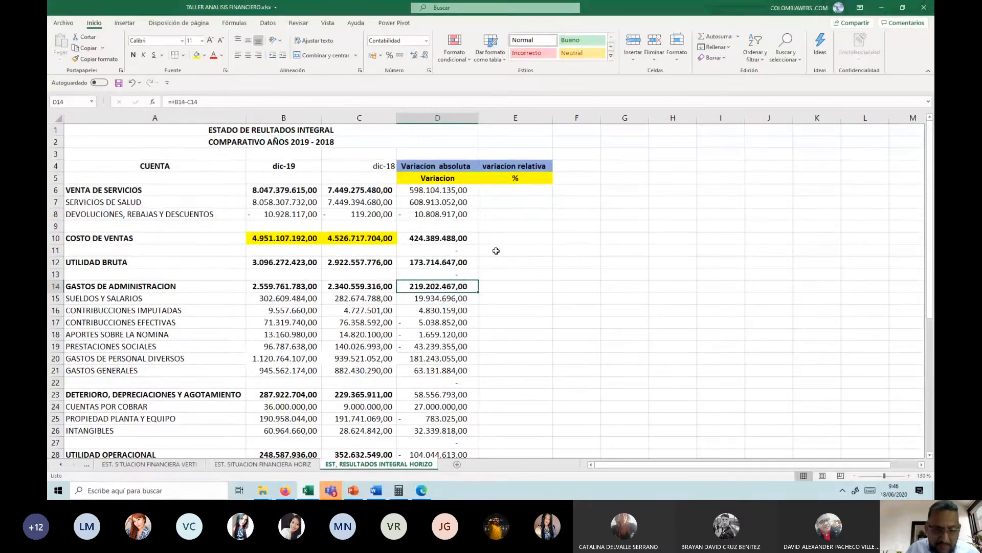
Step: Clear the blank-row formulas in D22 and D27 and bold the variations in D23 and UTILIDAD OPERACIONAL in D28
scroll(496, 251, "down", 2)
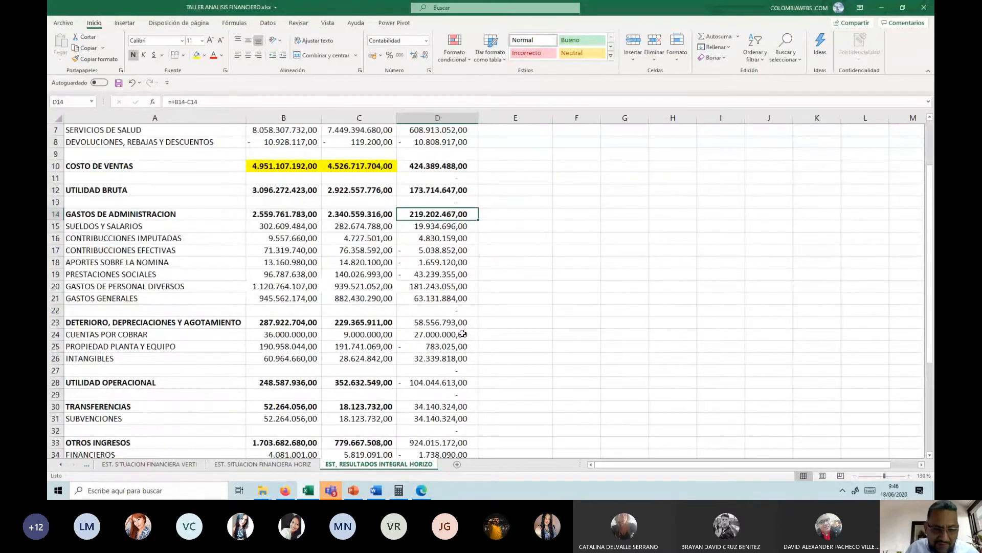
left_click(457, 311)
key("Down")
key("Down")
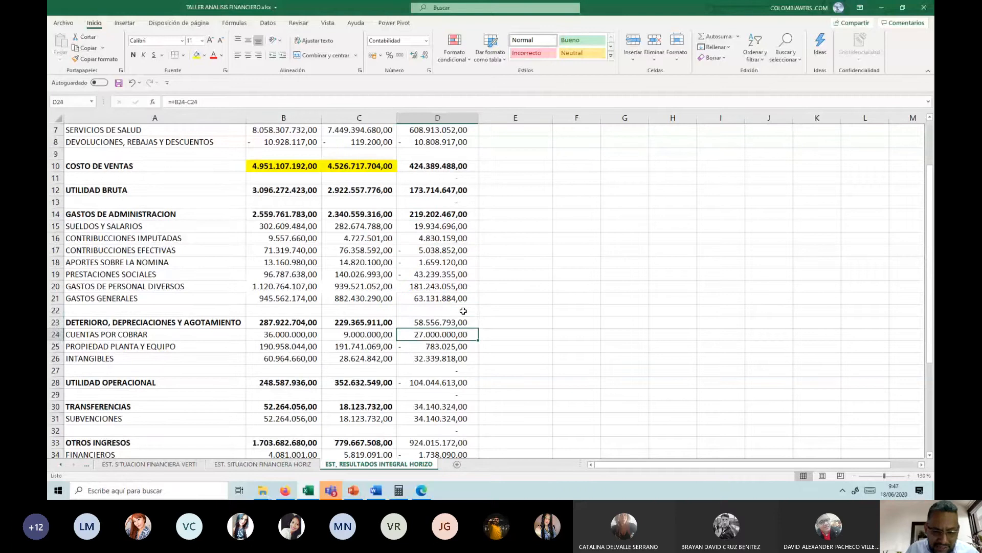
key("Up")
key("ctrl+n")
key("Down")
key("Down")
key("Down")
key("Down")
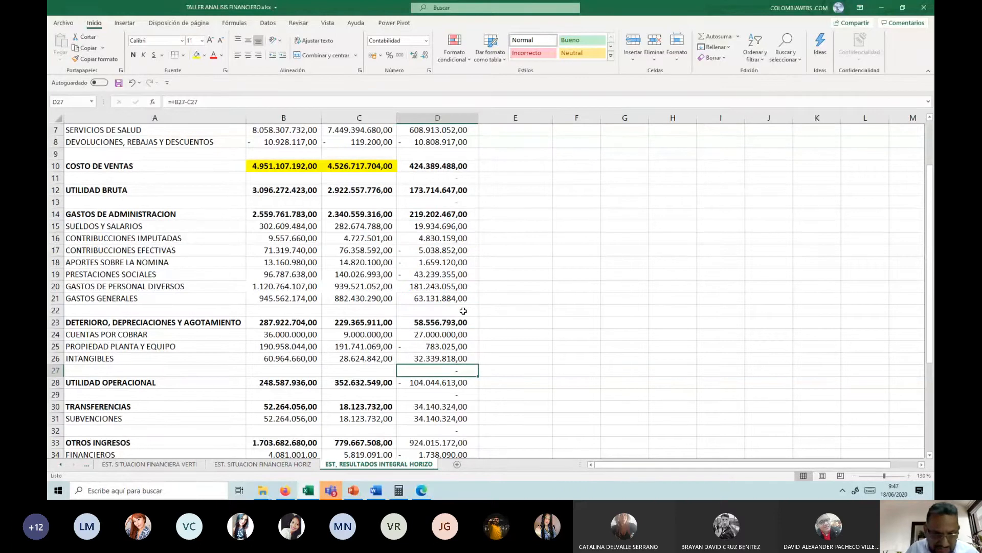
key("Down")
key("ctrl+n")
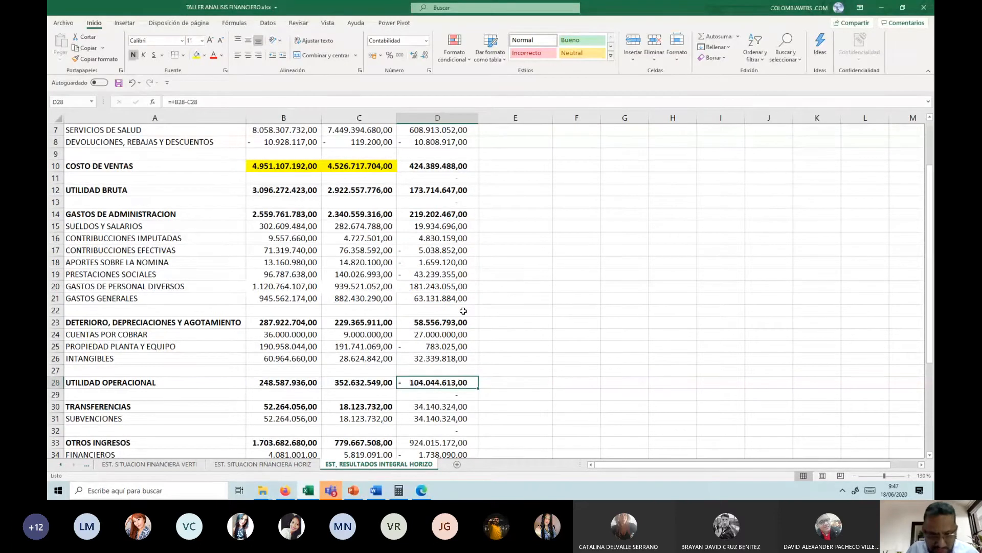
Step: Bold the absolute variations of TRANSFERENCIAS in D30 and OTROS INGRESOS in D33
key("Down")
key("Down")
key("ctrl+n")
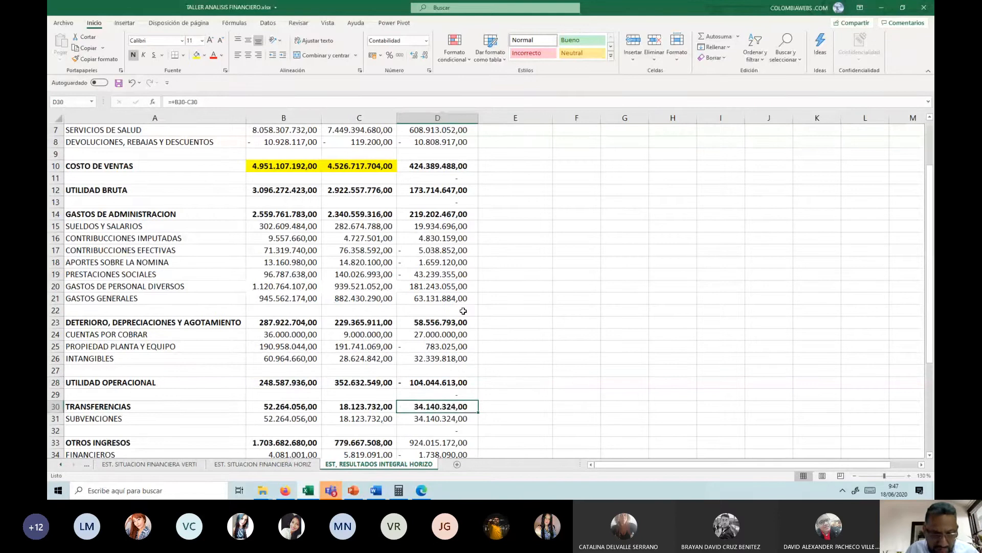
scroll(464, 311, "down", 2)
key("Down")
key("Down")
key("Down")
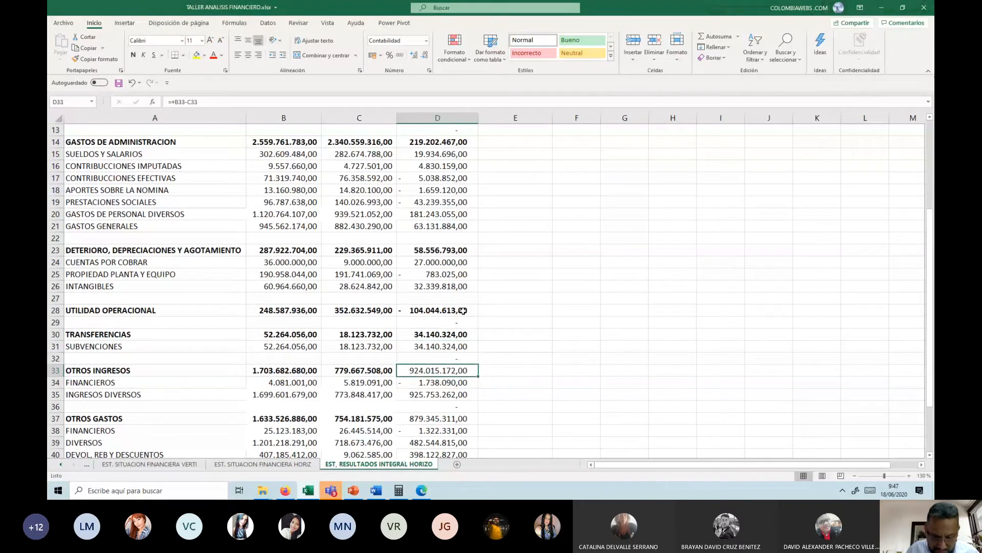
key("ctrl+n")
Step: Clear the formulas in the blank rows at D32 and D36
key("Up")
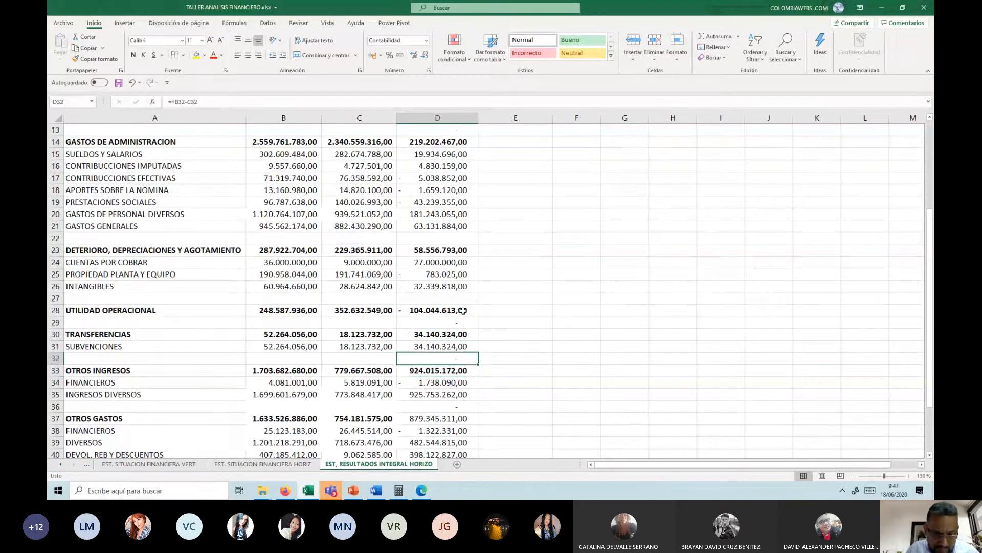
key("Delete")
key("Down")
key("Down")
key("Down")
key("Down")
key("Delete")
Step: Bold the variations of OTROS GASTOS in D37 and EJERCICIO LIMPIO in D45, and clear the blank-row formula in D41
key("Down")
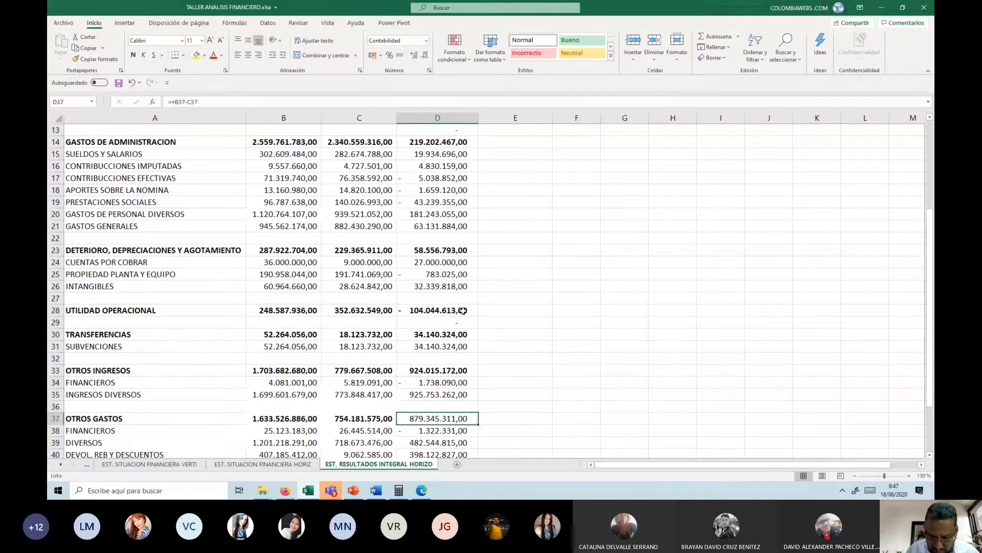
key("ctrl+n")
scroll(463, 310, "down", 3)
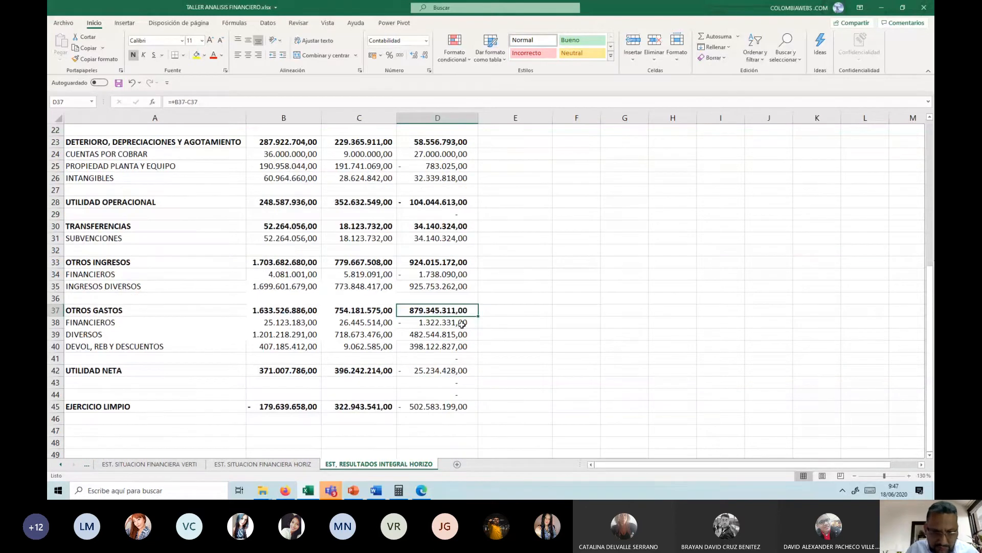
left_click(445, 358)
key("Delete")
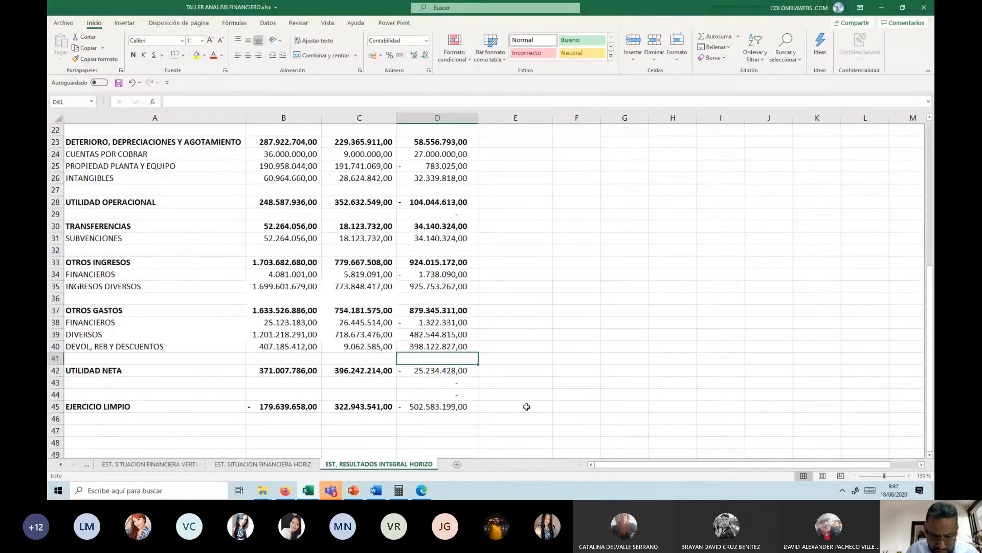
key("Down")
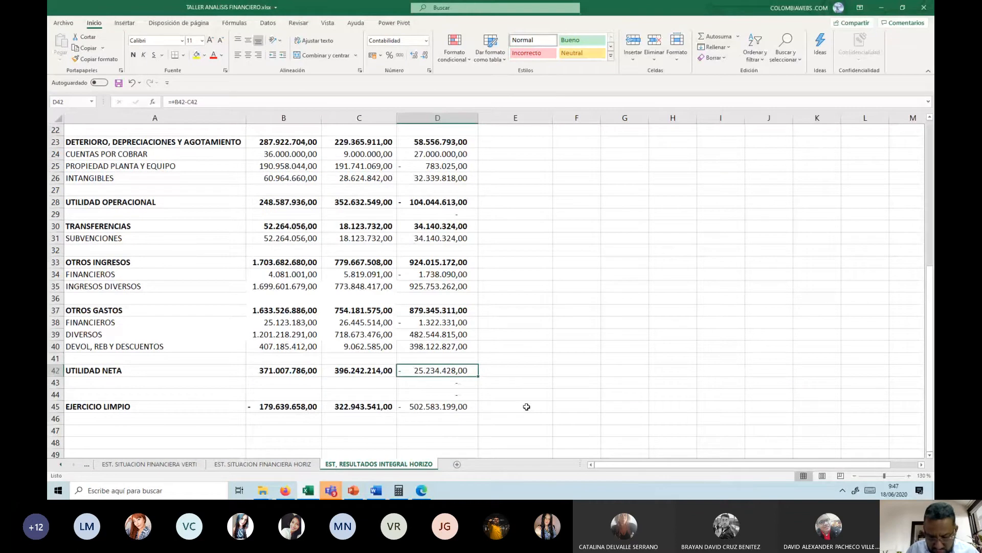
key("Down")
key("Down")
key("Down")
Step: Bold the absolute variation of VENTA DE SERVICIOS in D6
scroll(526, 344, "up", 7)
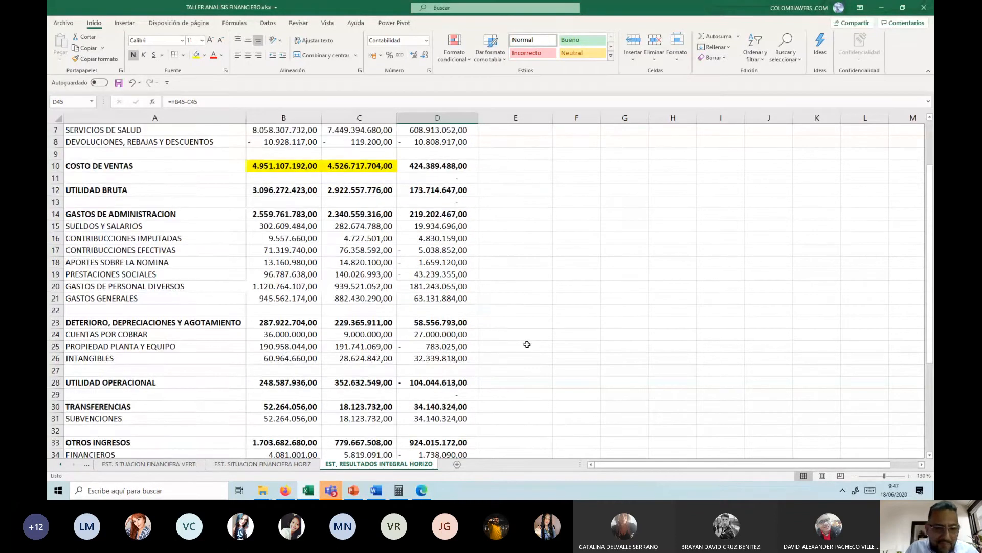
left_click(449, 201)
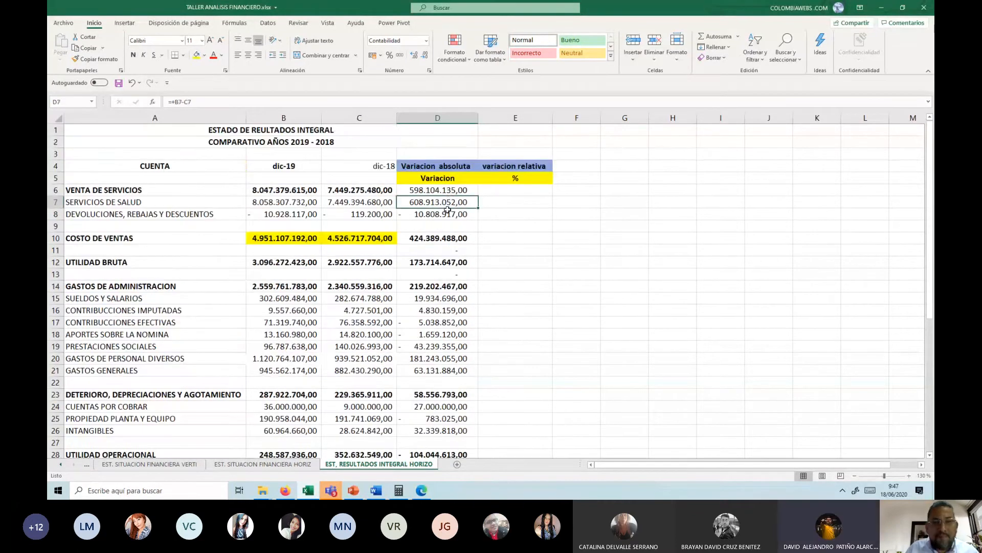
left_click(441, 189)
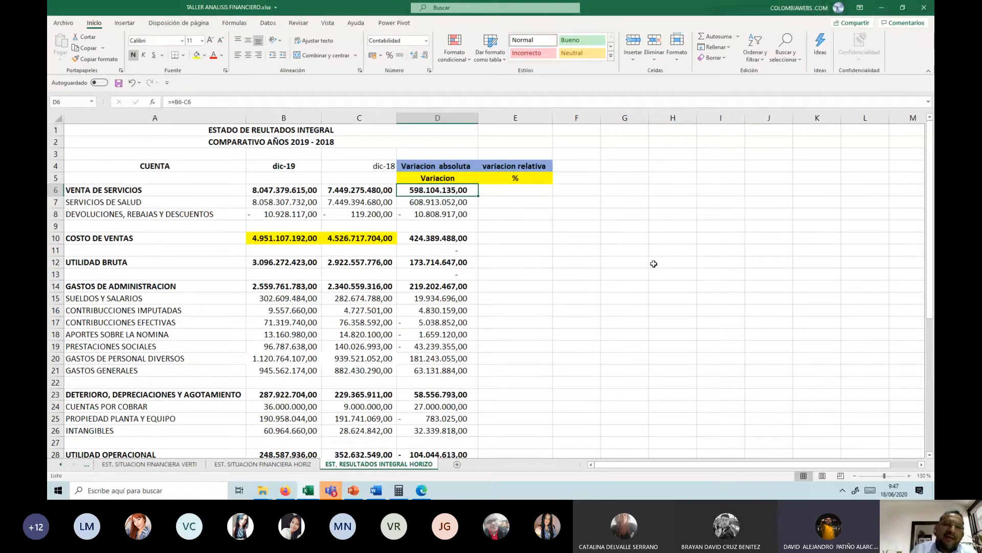
Step: Re-enter the VENTA DE SERVICIOS absolute variation in D6 with the formula =B6-C6
type("+")
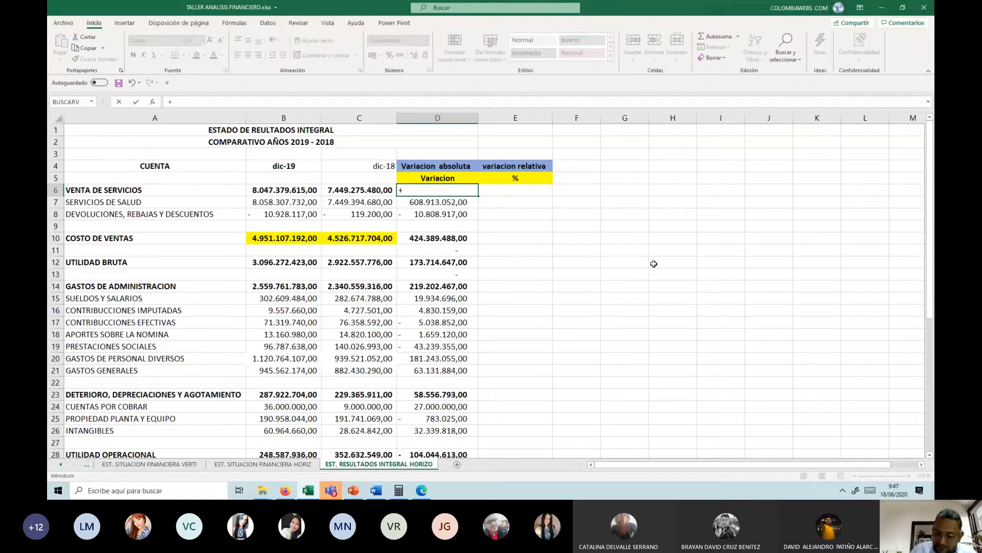
type("=")
key("BackSpace")
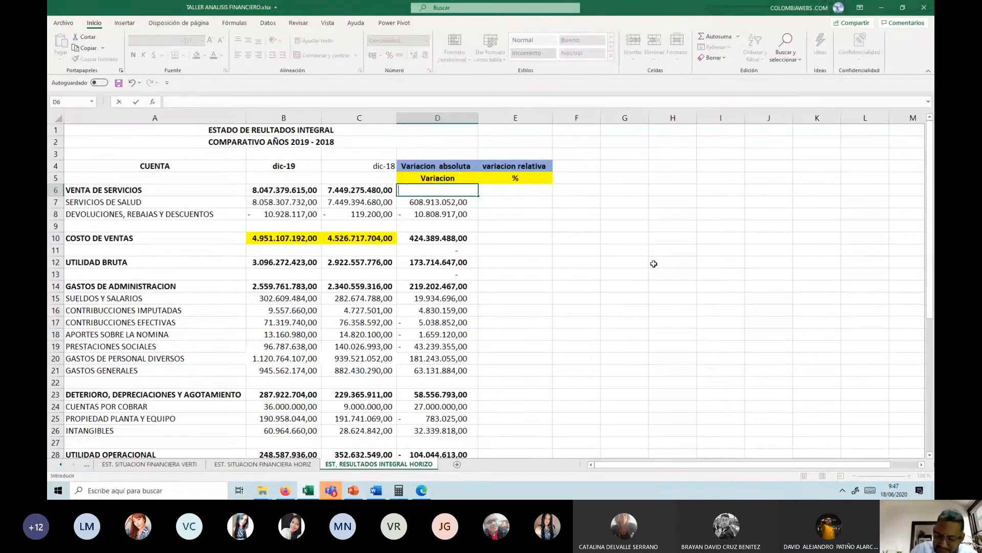
type("=")
key("Left")
key("Left")
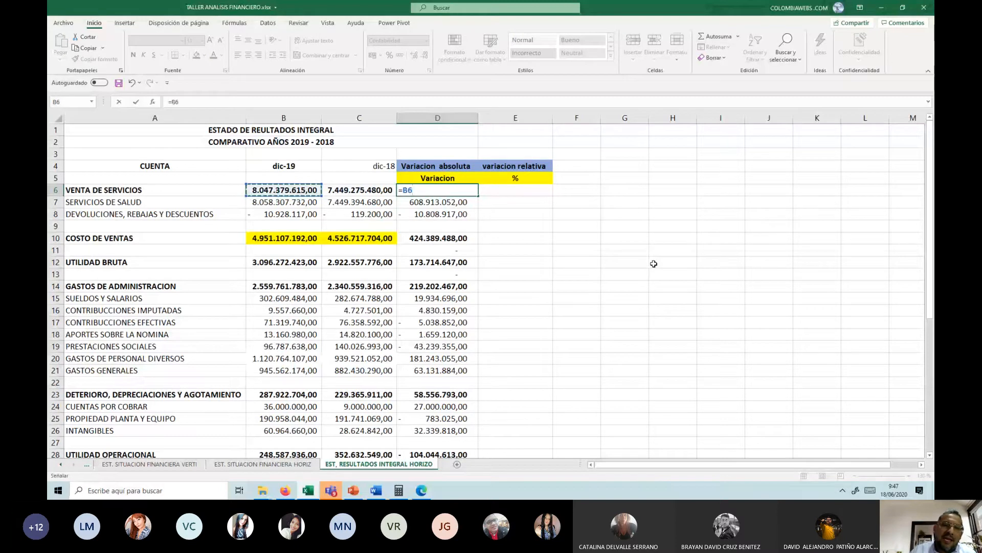
type("-")
key("Left")
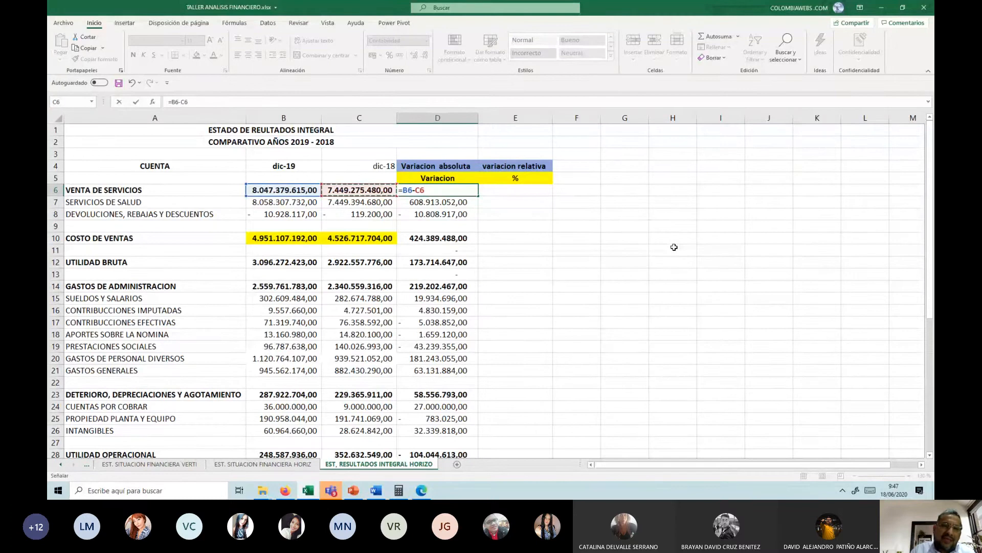
key("Return")
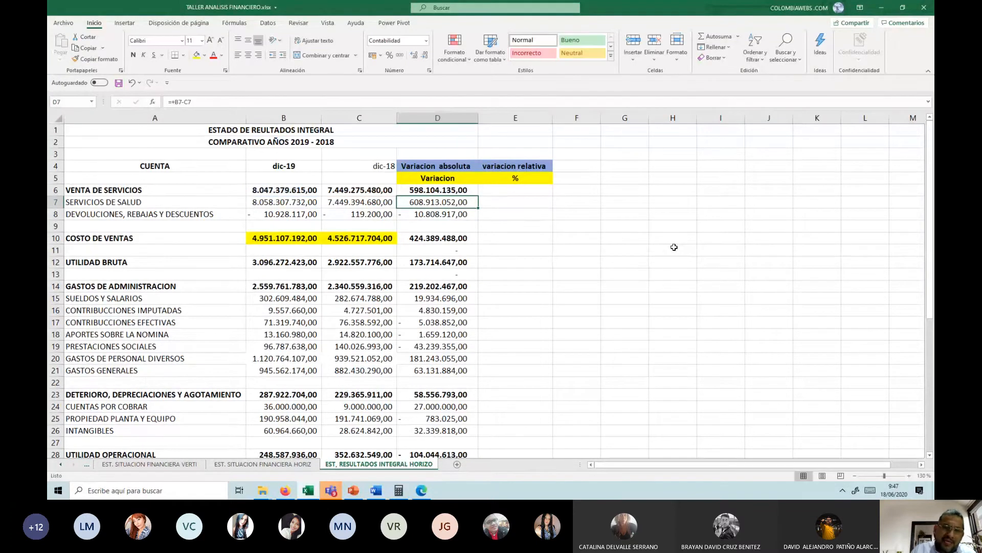
key("Up")
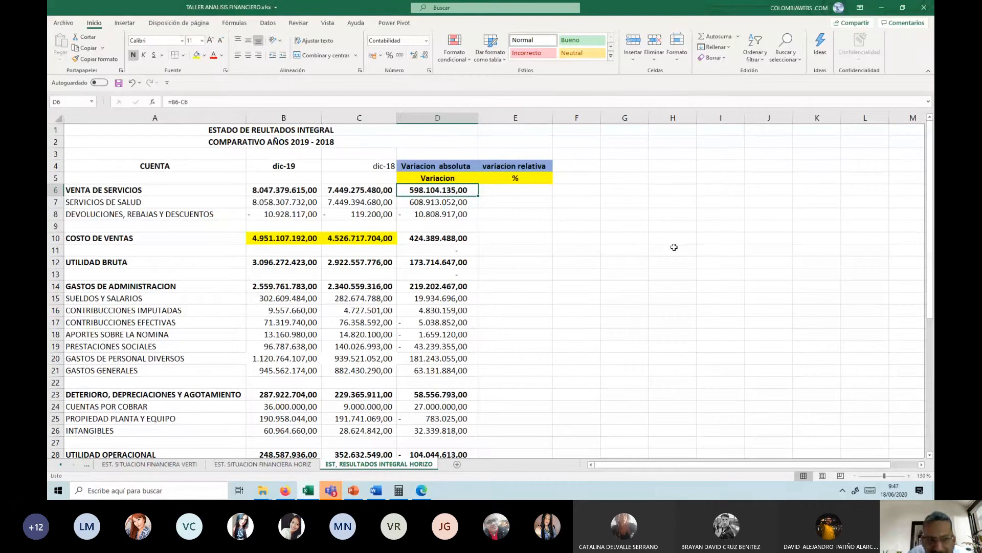
Step: Look at the Análisis Financiero Horizontal slide in PowerPoint and the ESTADO DE LA SITUACION FINANCIERA page of the workshop document in Word
left_click(353, 491)
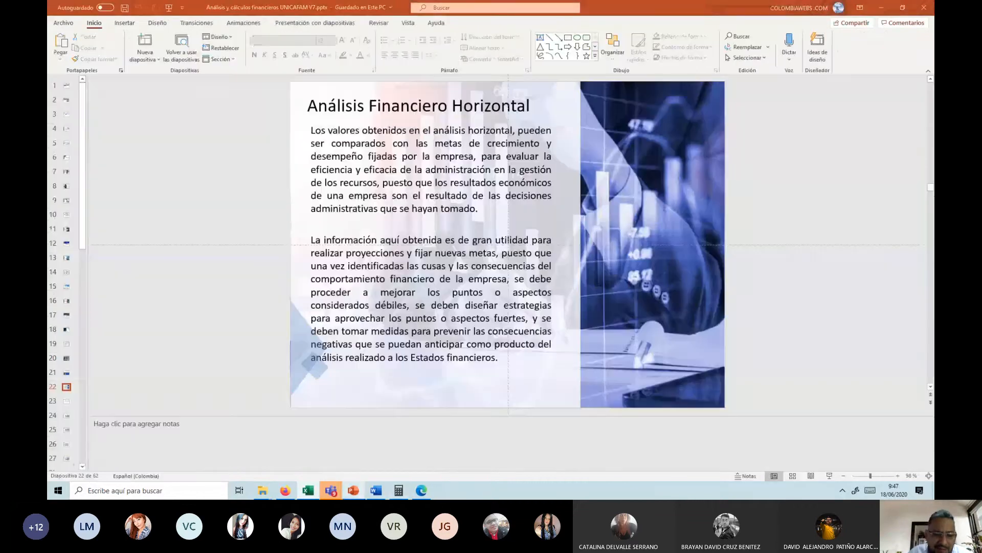
mouse_move(376, 490)
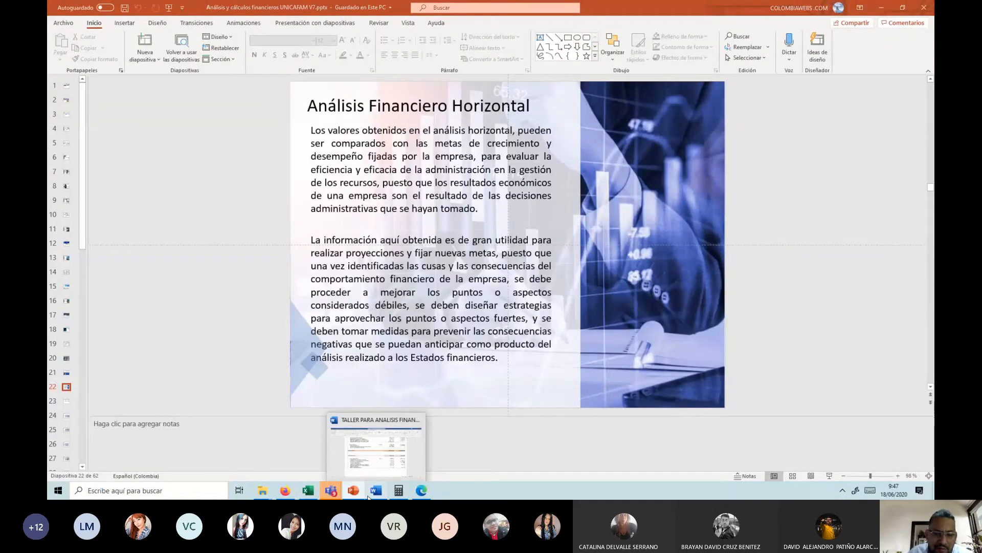
left_click(384, 451)
scroll(423, 399, "up", 3)
left_click(458, 330)
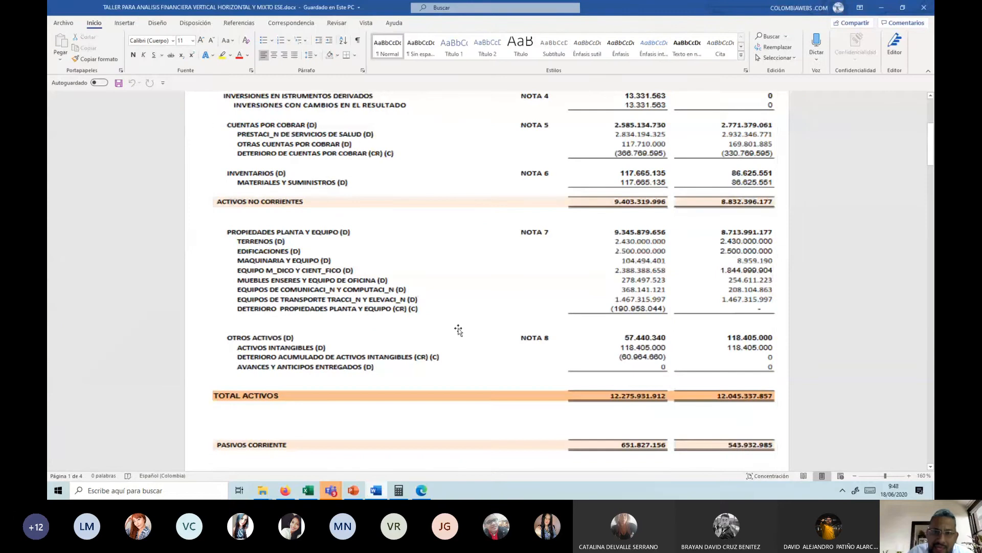
scroll(450, 224, "up", 4)
scroll(450, 225, "up", 1)
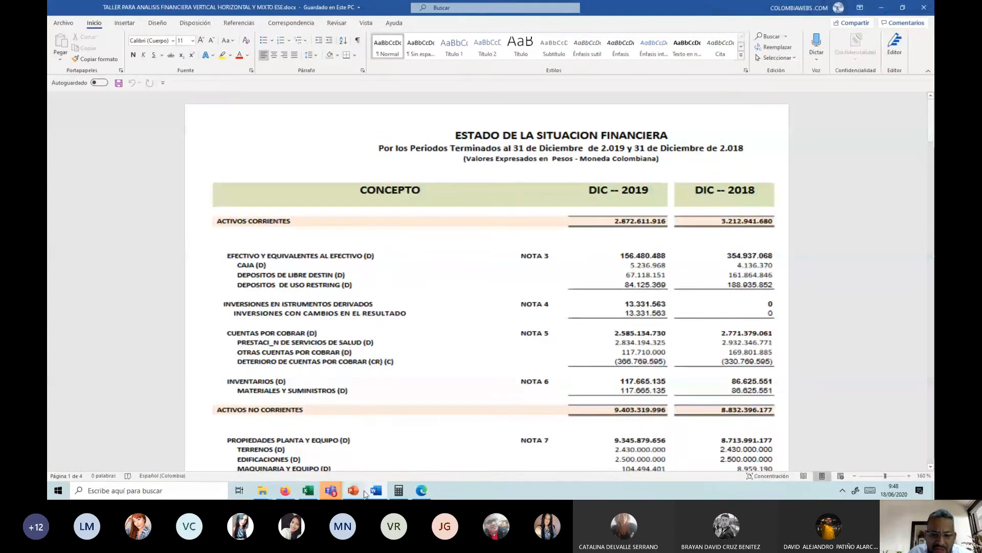
Step: Switch to the Excel workbook and calculate the relative variation of VENTA DE SERVICIOS in E6 with the formula =D6/B6
mouse_move(308, 490)
left_click(311, 468)
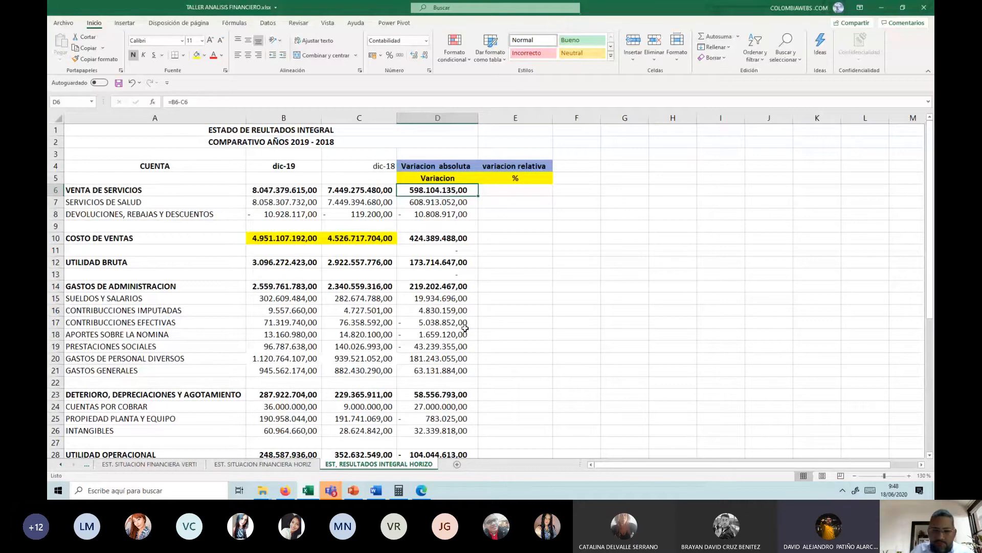
left_click(499, 189)
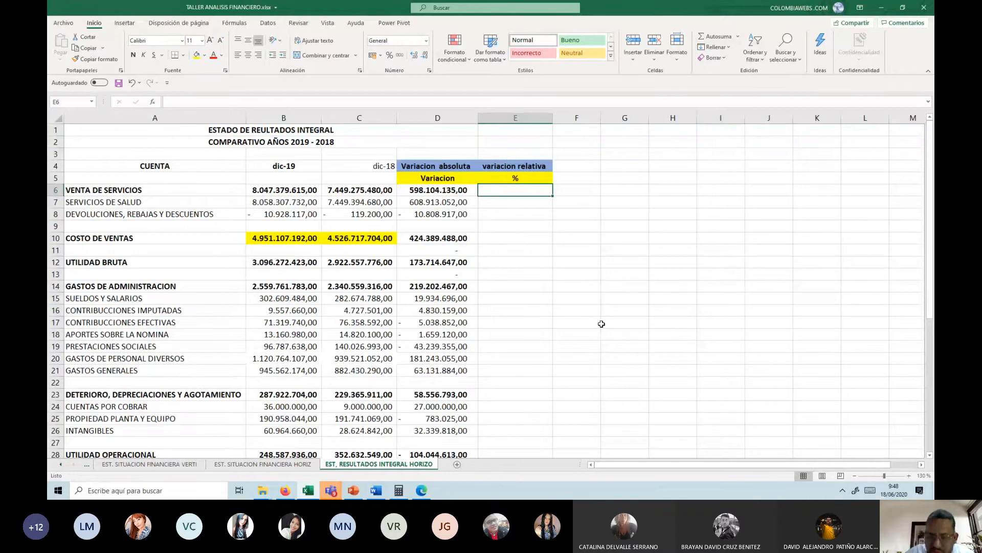
type("=")
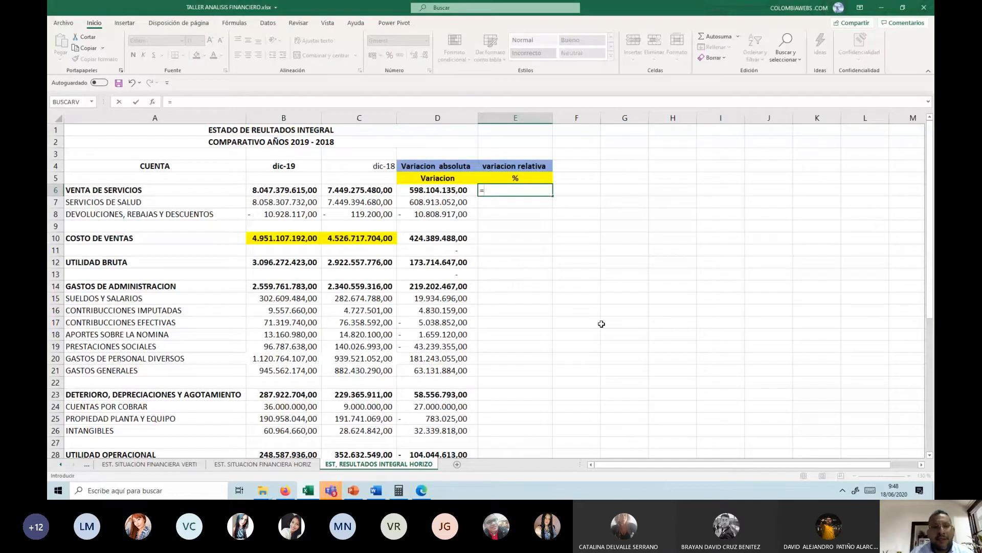
key("Left")
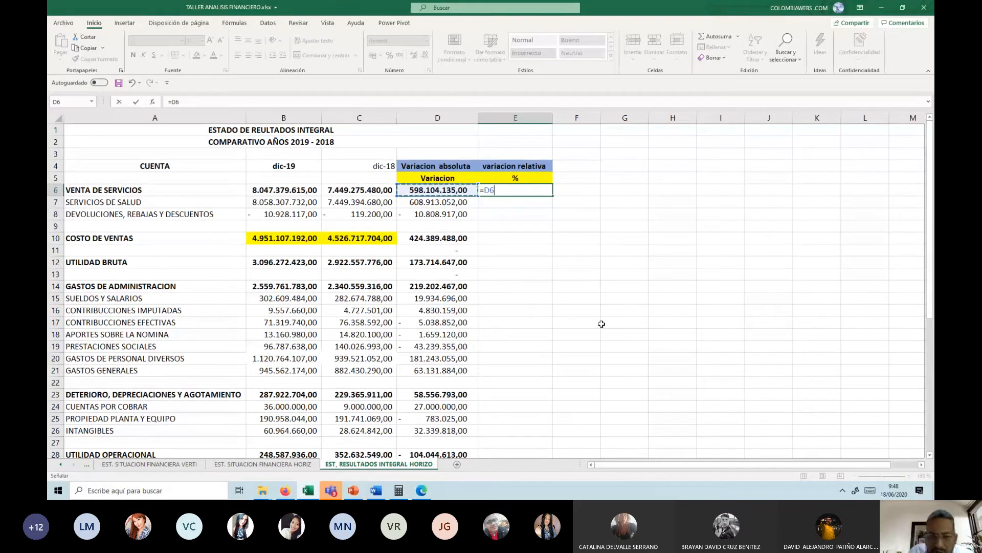
type("/")
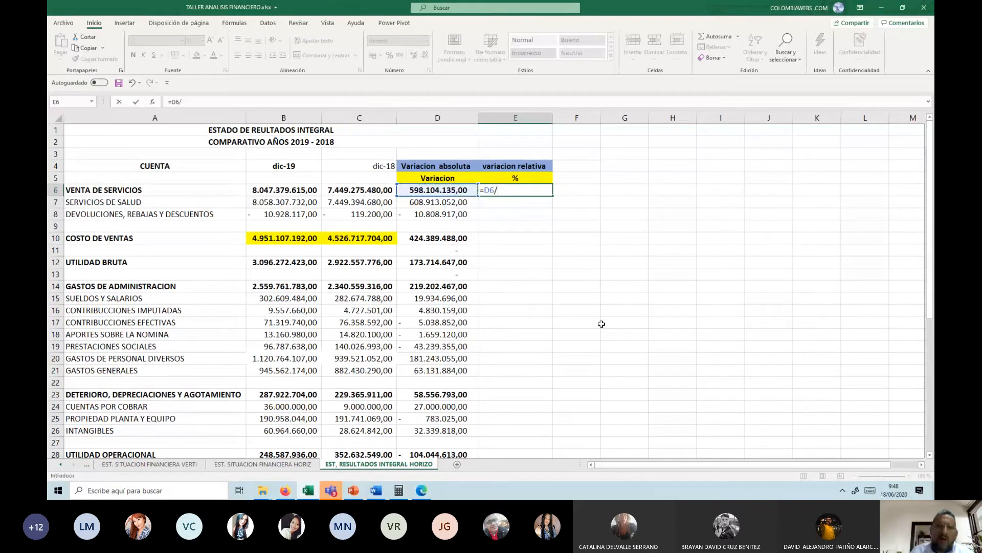
left_click(274, 191)
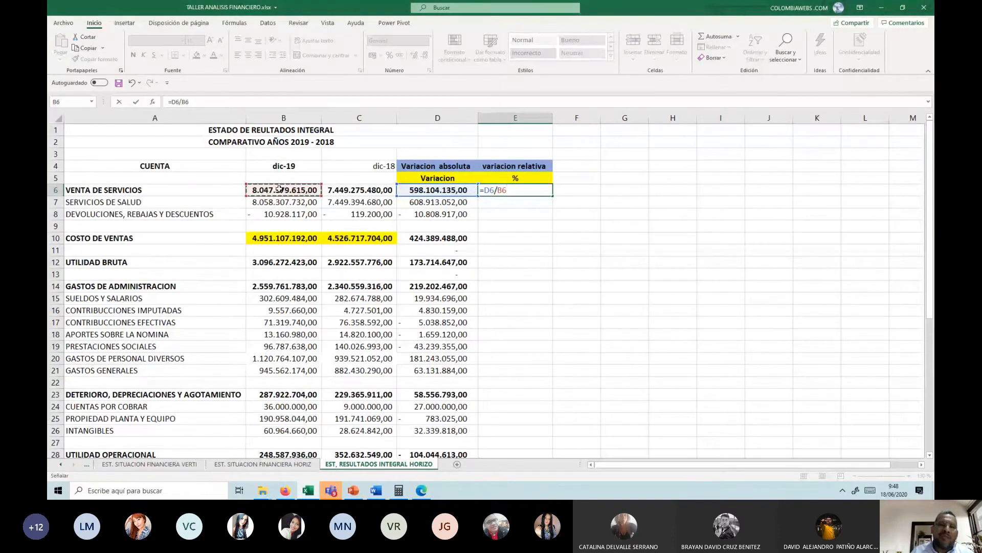
key("Return")
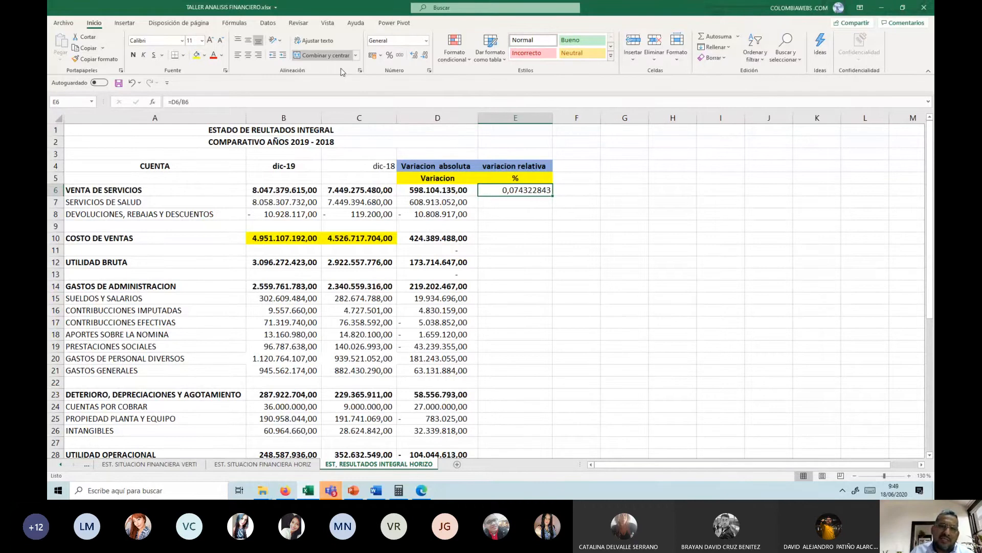
Step: Format E6 as a percentage with two decimals and fill its formula down column E to EJERCICIO LIMPIO in row 45
left_click(390, 58)
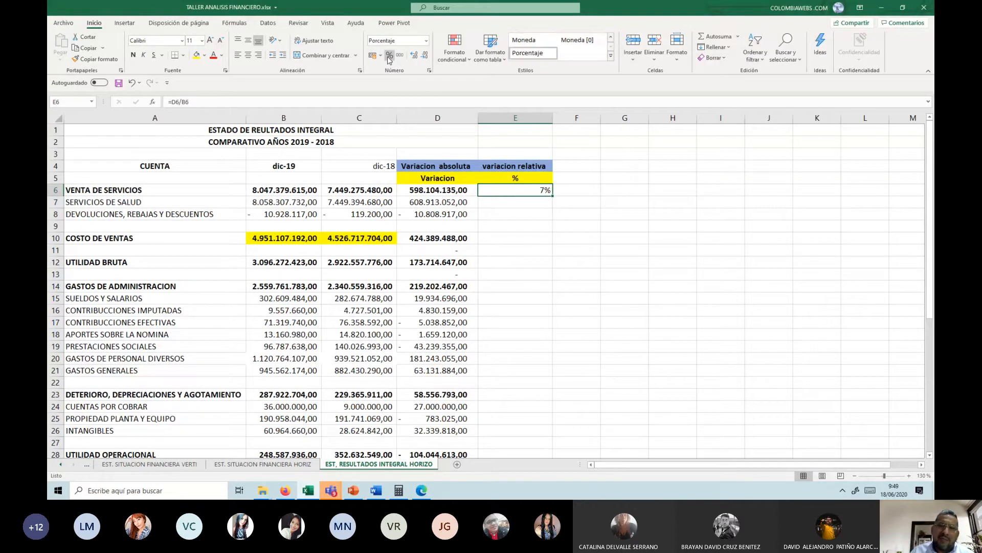
left_click(416, 55)
left_click(415, 55)
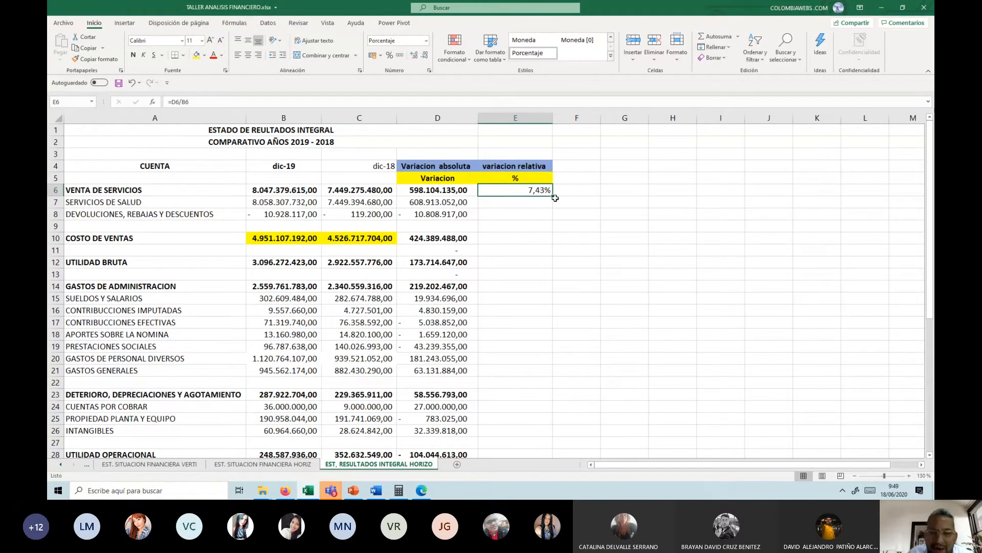
left_click_drag(554, 197, 555, 425)
Step: Clear the blank-row formulas in D43:D44 and E9
left_click_drag(443, 395, 443, 406)
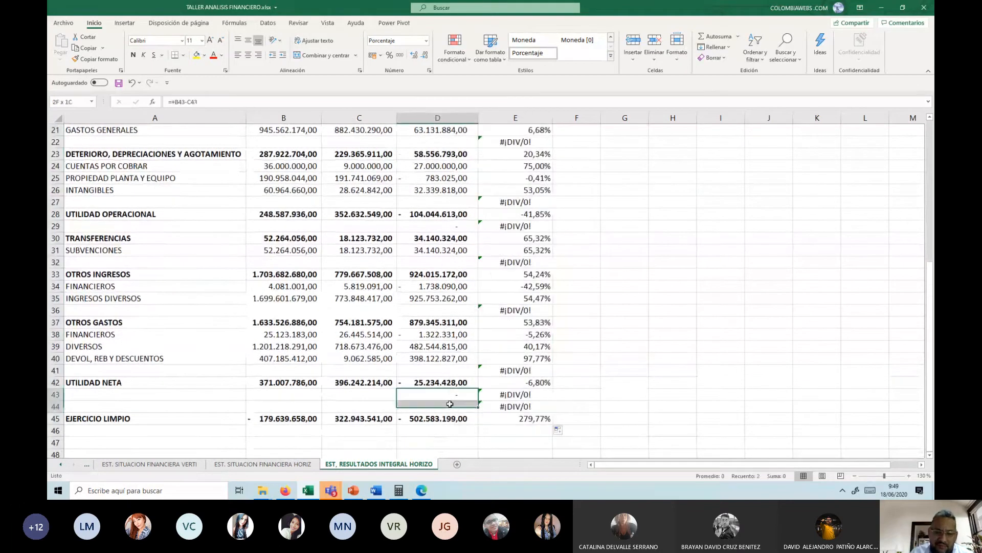
key("Delete")
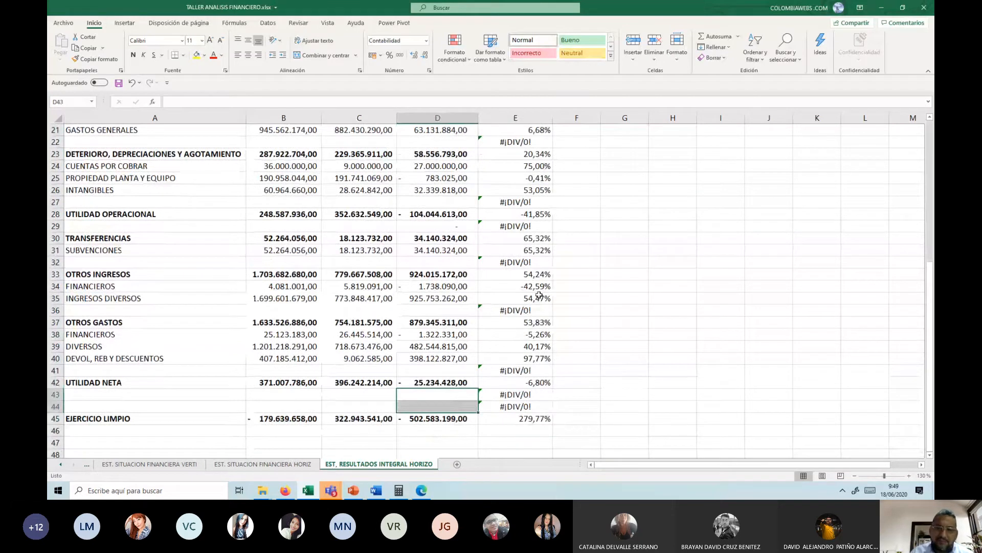
scroll(536, 289, "up", 7)
left_click(519, 223)
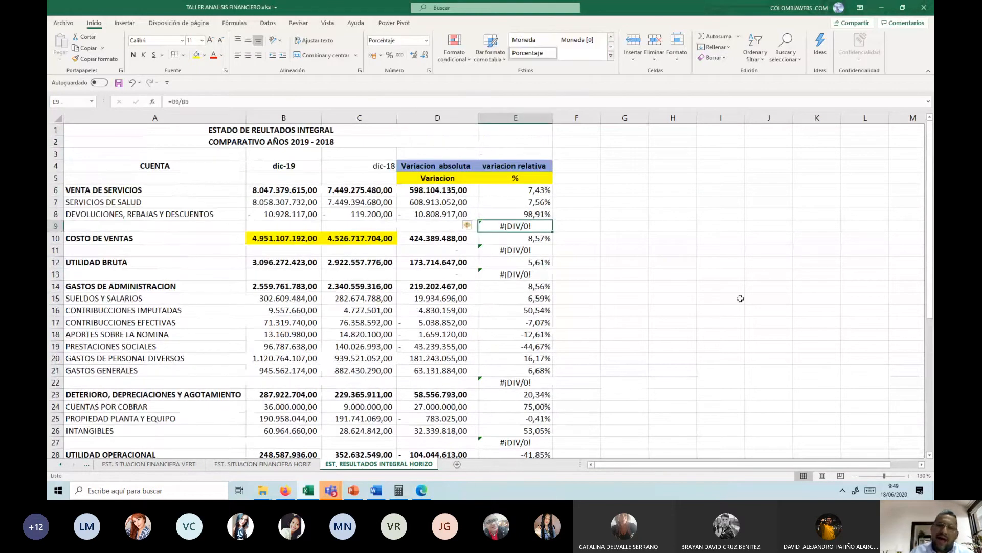
key("Delete")
Step: Bold the relative variations of COSTO DE VENTAS in E10 and UTILIDAD BRUTA in E12, and clear the blank-row formula in E11
key("Down")
key("Down")
key("Up")
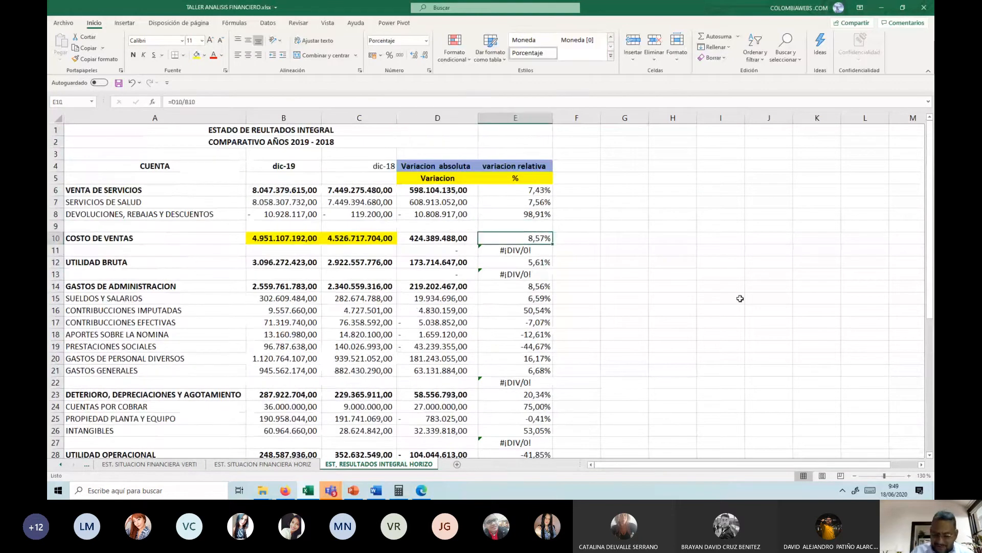
key("ctrl+n")
key("Down")
key("Delete")
key("Down")
key("ctrl+n")
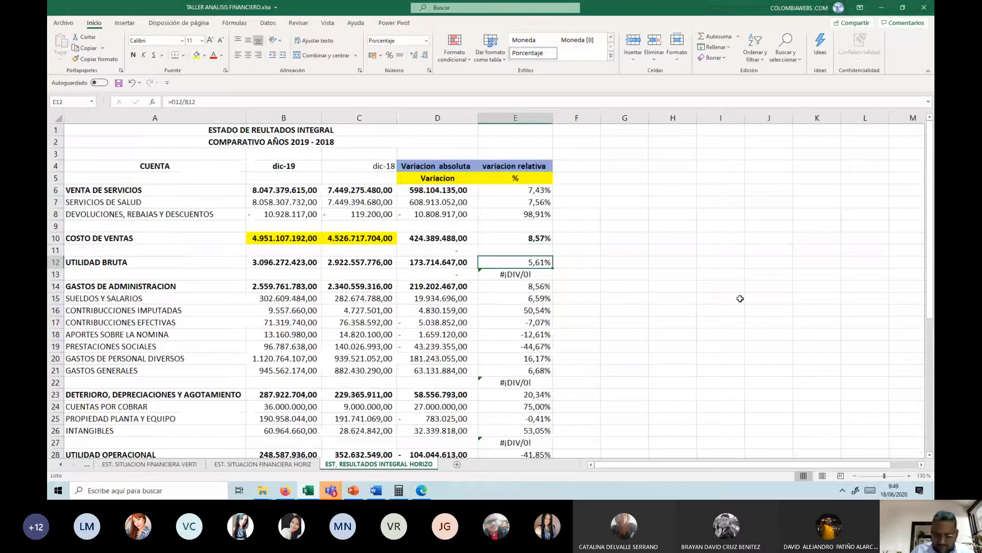
Step: Clear the blank-row formula in E13 and bold the relative variation of GASTOS DE ADMINISTRACION in E14
key("Down")
key("Delete")
key("Down")
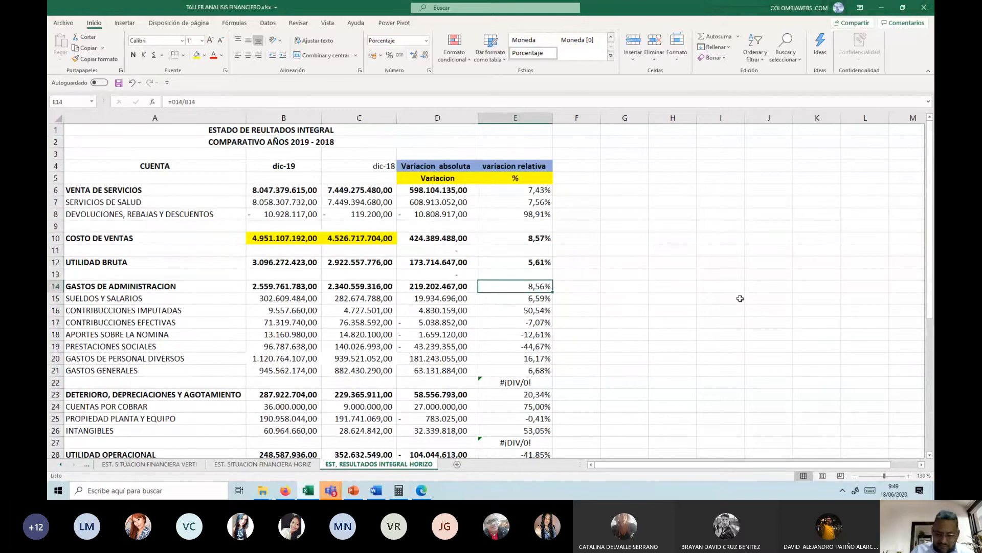
key("ctrl+n")
Step: Clear the blank-row formula in E22 and bold the relative variation of DETERIORO, DEPRECIACIONES Y AGOTAMIENTO in E23
key("Down")
key("Down")
key("Down")
key("Down")
key("Down")
key("Down")
key("Down")
key("Down")
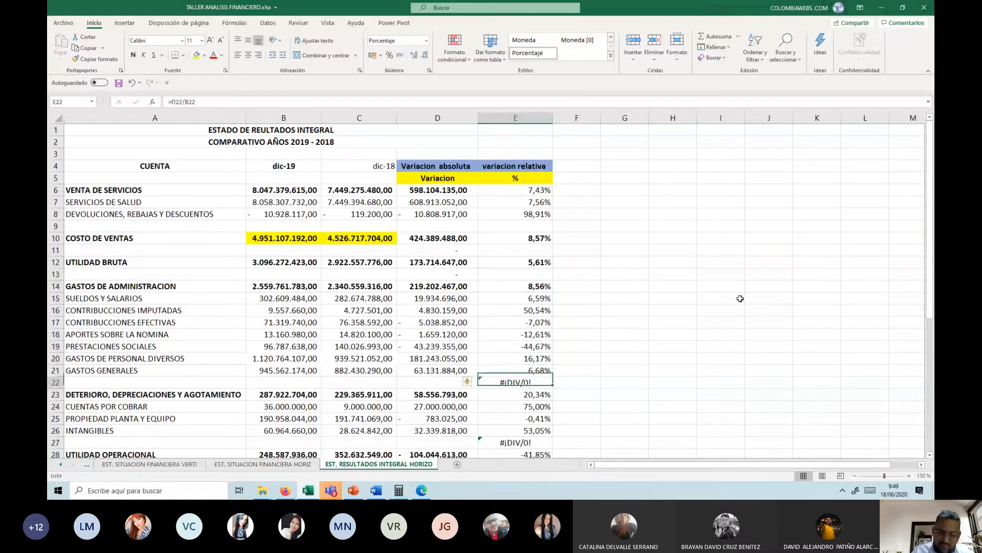
key("Delete")
key("Down")
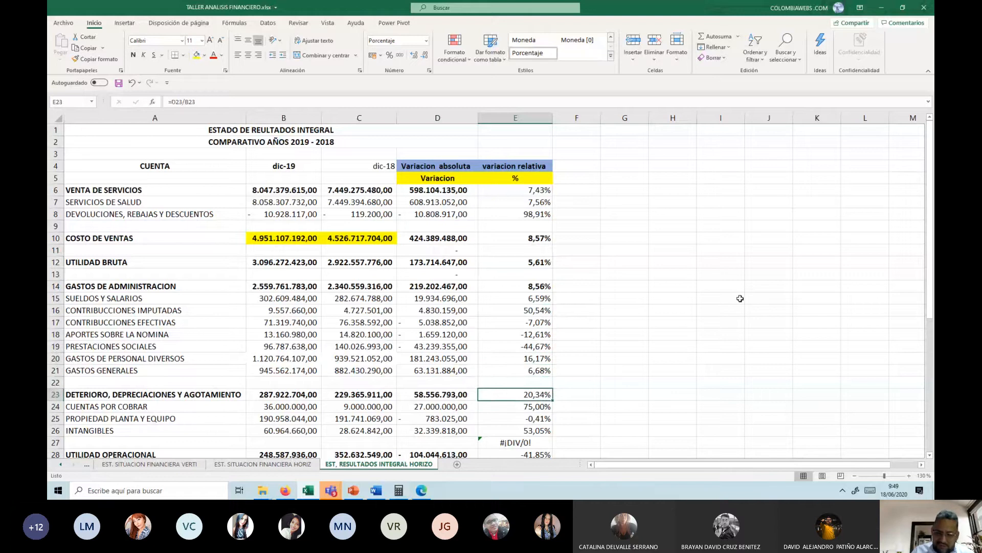
key("ctrl+n")
Step: Clear the blank-row relative variation formulas in E27, E29 and E32
key("Down")
key("Down")
key("Down")
key("Down")
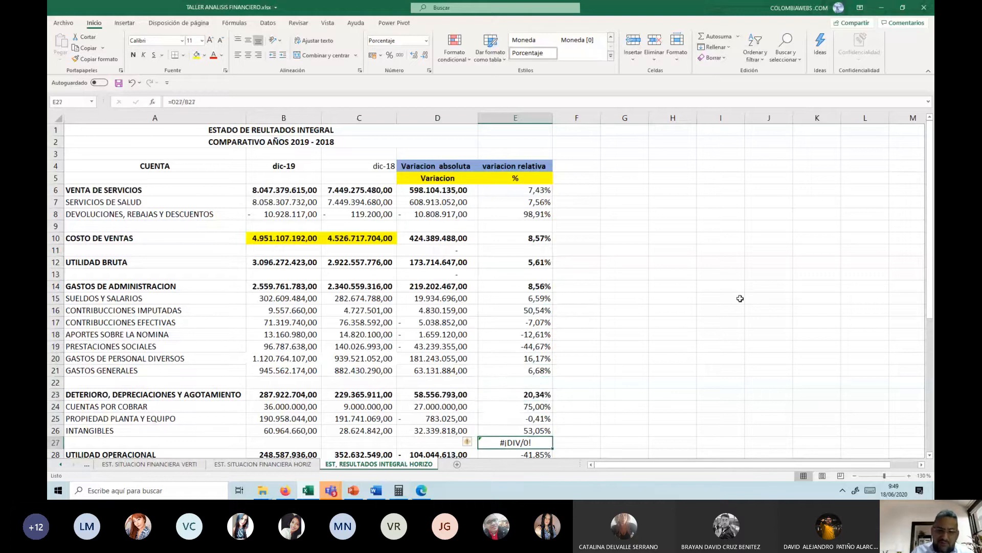
key("Delete")
scroll(740, 298, "down", 4)
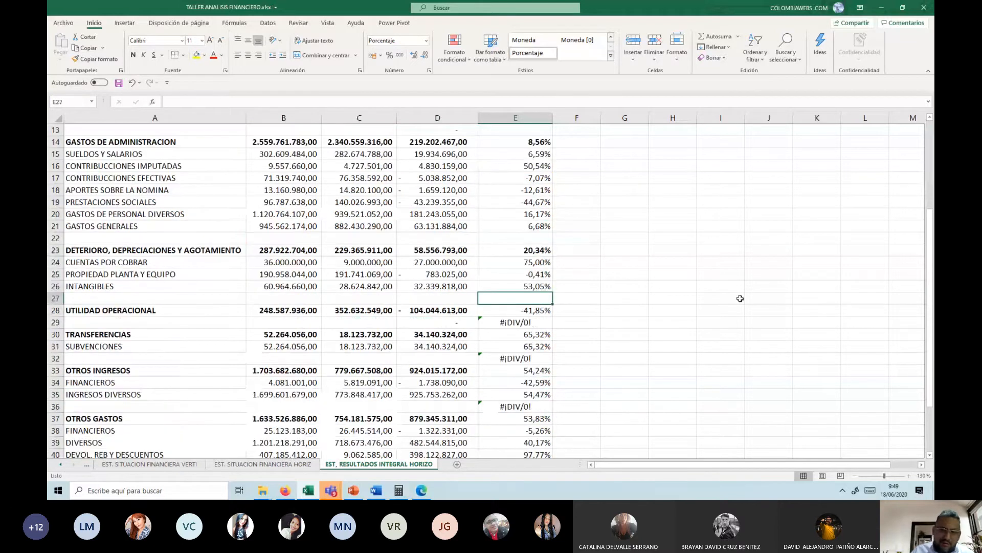
key("Down")
key("Down")
key("Delete")
key("Down")
key("Down")
key("Down")
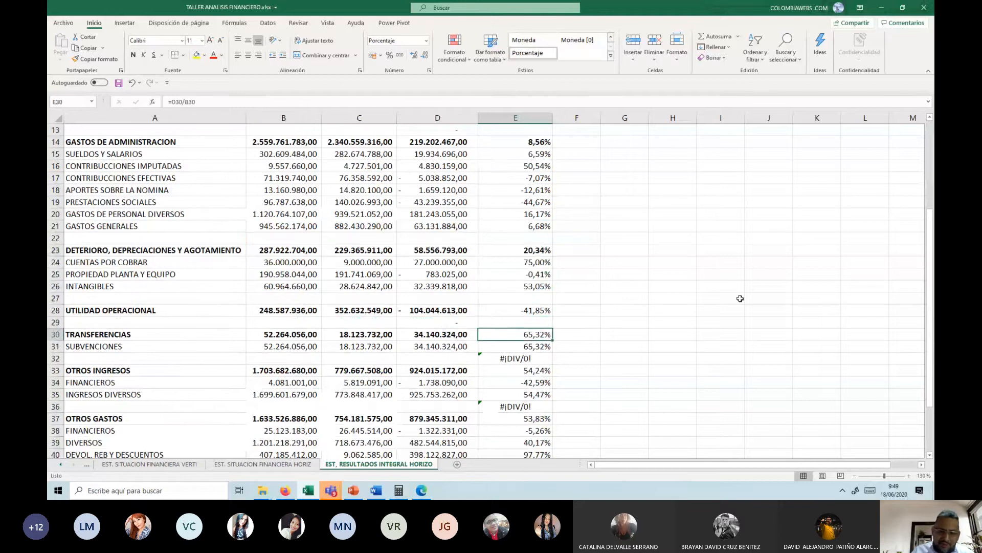
key("Delete")
Step: Bold the relative variations of UTILIDAD OPERACIONAL in E28 and TRANSFERENCIAS in E30
key("Up")
key("Up")
key("Up")
key("Up")
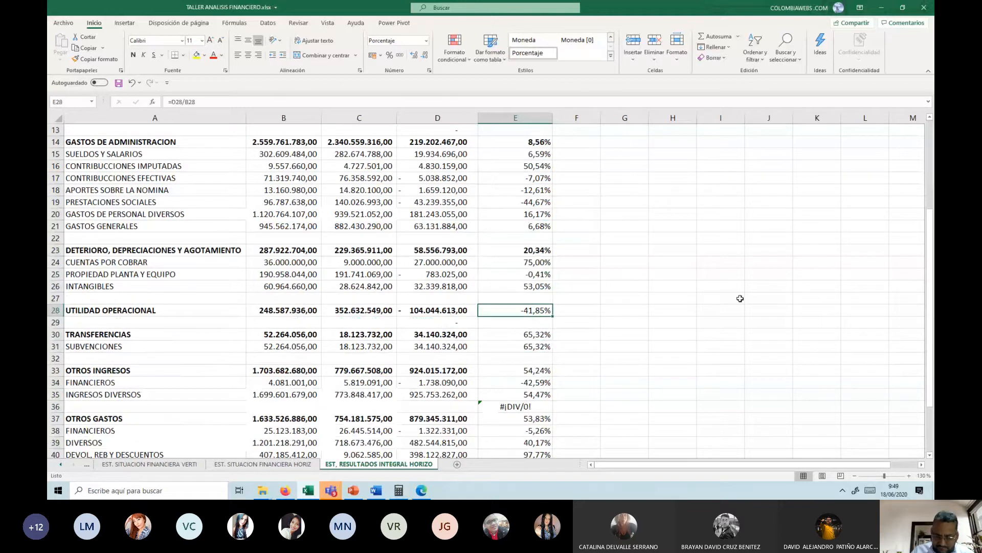
key("ctrl+n")
key("Down")
key("Down")
key("ctrl+n")
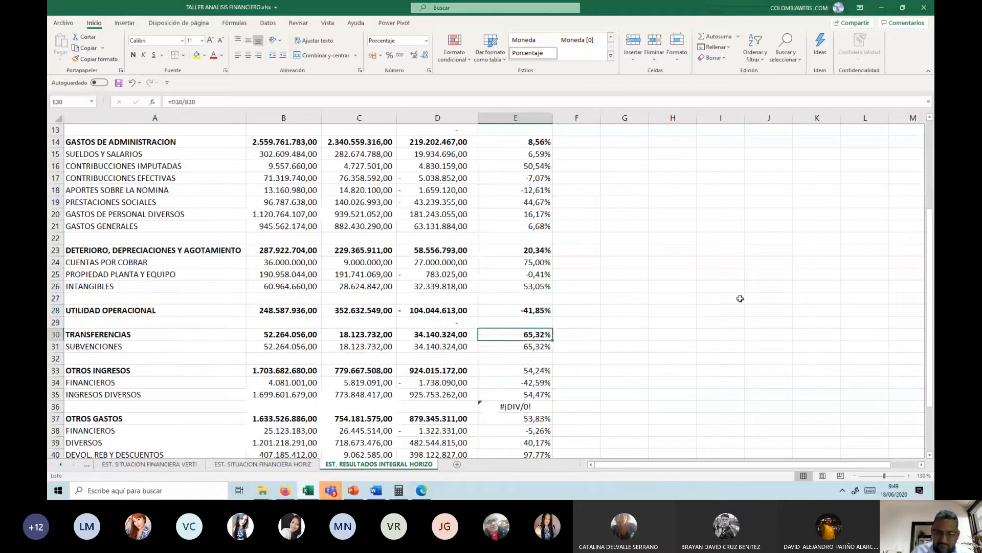
Step: Clear the blank-row formula in E36 and bold the relative variation of OTROS INGRESOS in E33
key("Down")
key("Down")
key("Down")
key("Down")
key("Down")
key("Down")
key("Delete")
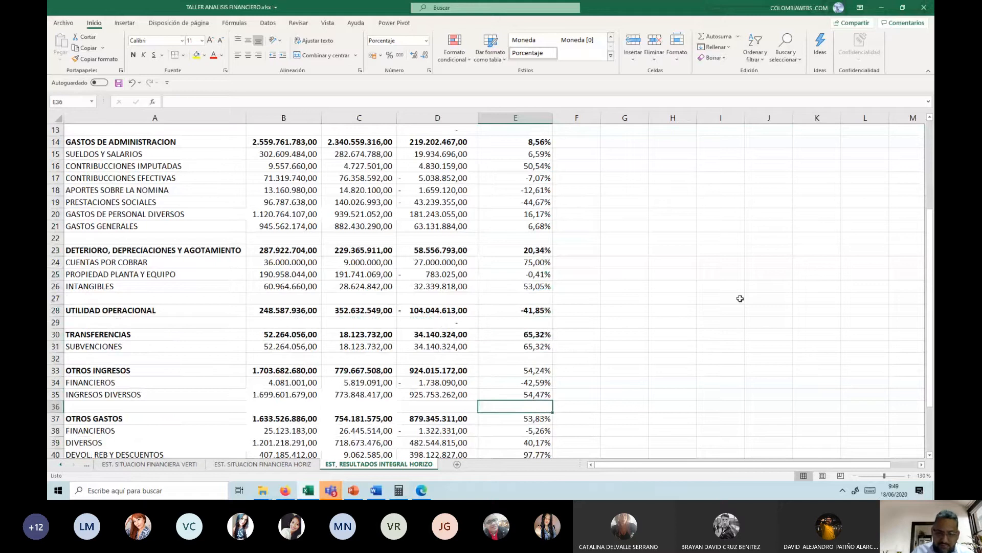
key("Down")
key("Up")
key("Up")
key("Up")
key("Up")
key("Up")
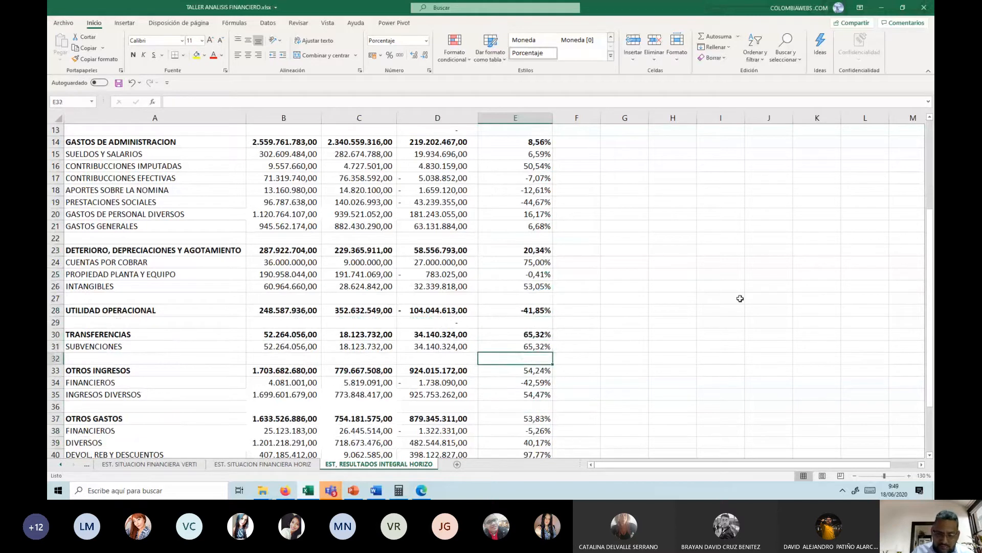
key("Down")
key("ctrl+n")
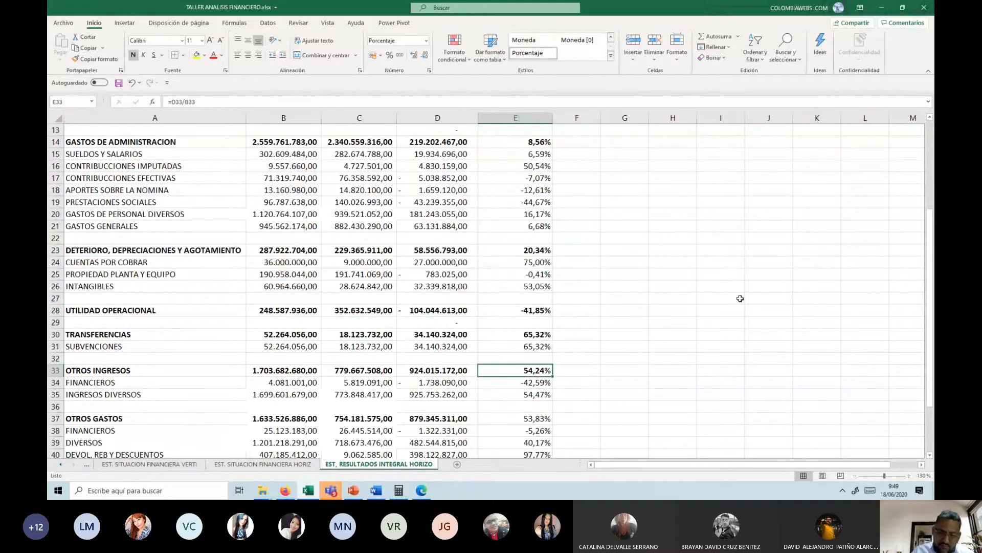
Step: Bold the relative variation of OTROS GASTOS in E37
key("Down")
key("Down")
key("Down")
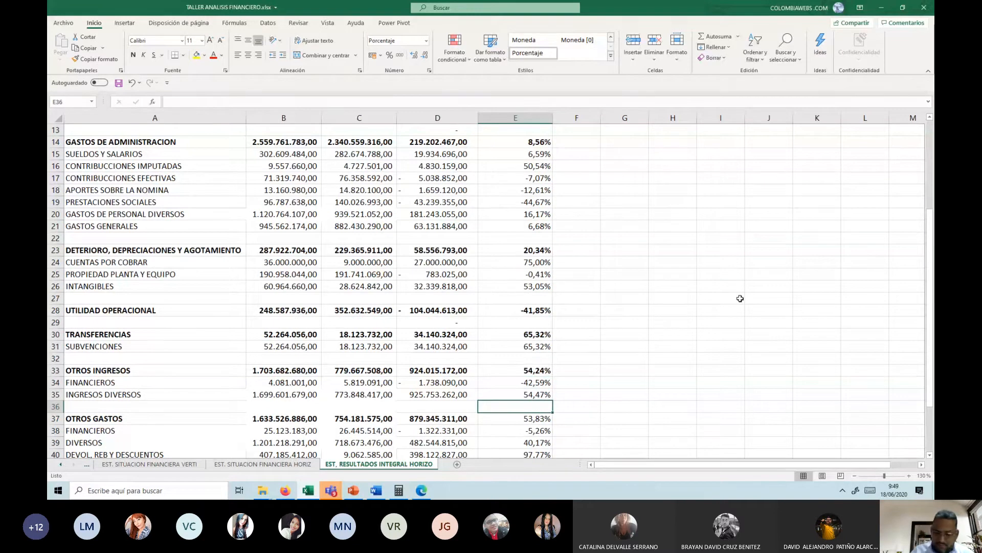
key("Down")
key("ctrl+n")
Step: Clear the blank-row relative variation formulas in E41 and E43:E44
key("Down")
key("Down")
key("Down")
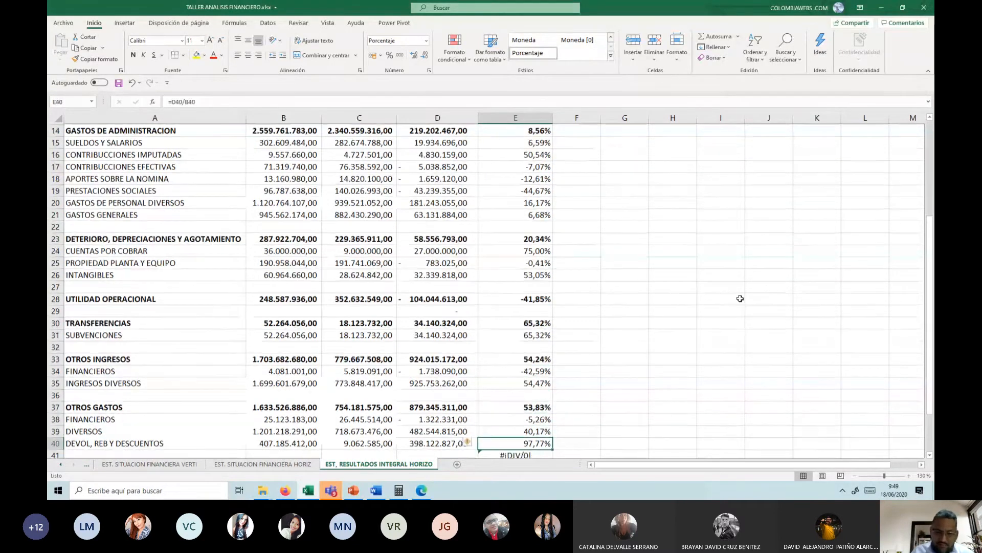
key("Down")
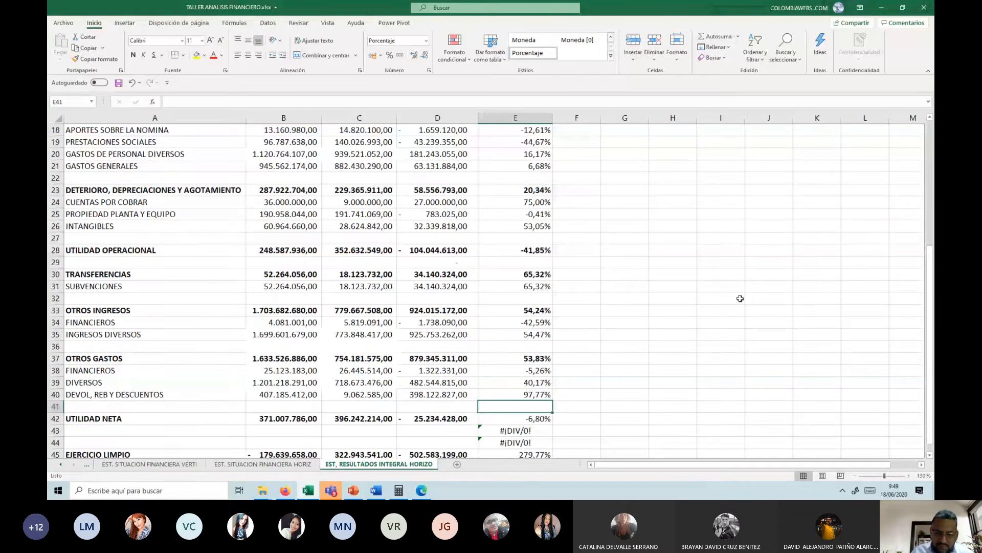
key("Down")
key("Down")
key("shift+Down")
key("Delete")
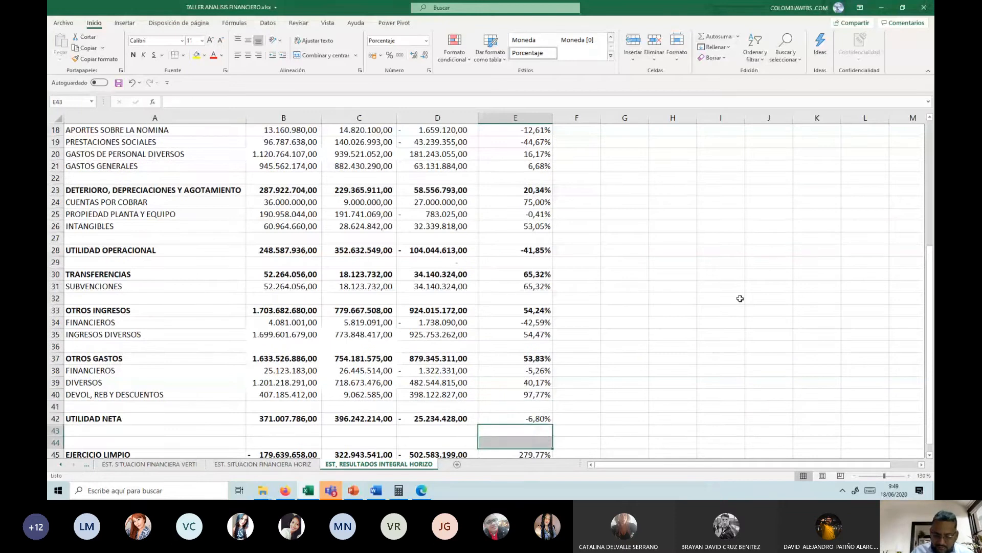
Step: Bold the relative variation of UTILIDAD NETA in E42
key("Up")
key("Down")
key("Down")
key("Down")
key("Down")
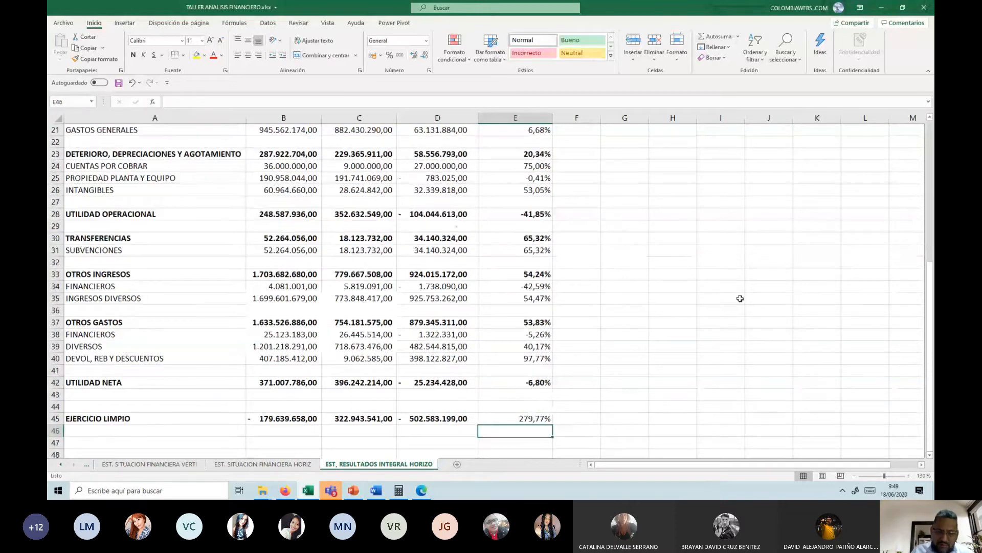
Step: Bold the relative variation of VENTA DE SERVICIOS in E6
key("Up")
key("Up")
key("Up")
key("Up")
key("Up")
key("Up")
key("Up")
key("Up")
key("Up")
key("Up")
key("Up")
key("Up")
key("Up")
key("Up")
key("Up")
key("Up")
key("Up")
key("Up")
key("Up")
key("Up")
key("Up")
key("Up")
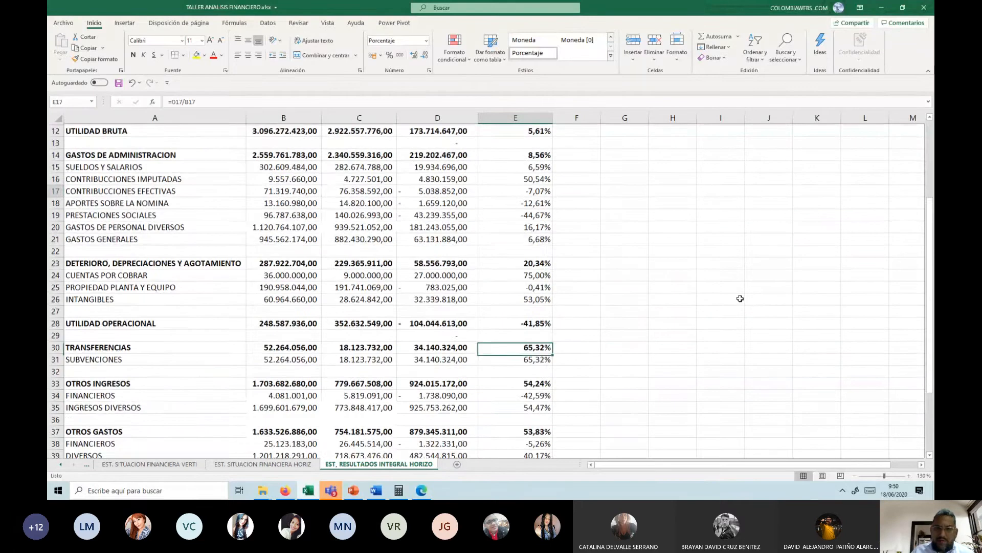
key("Up")
key("Up")
key("Up")
key("Up")
key("Up")
key("Up")
key("Up")
key("Up")
key("Up")
key("Up")
key("Up")
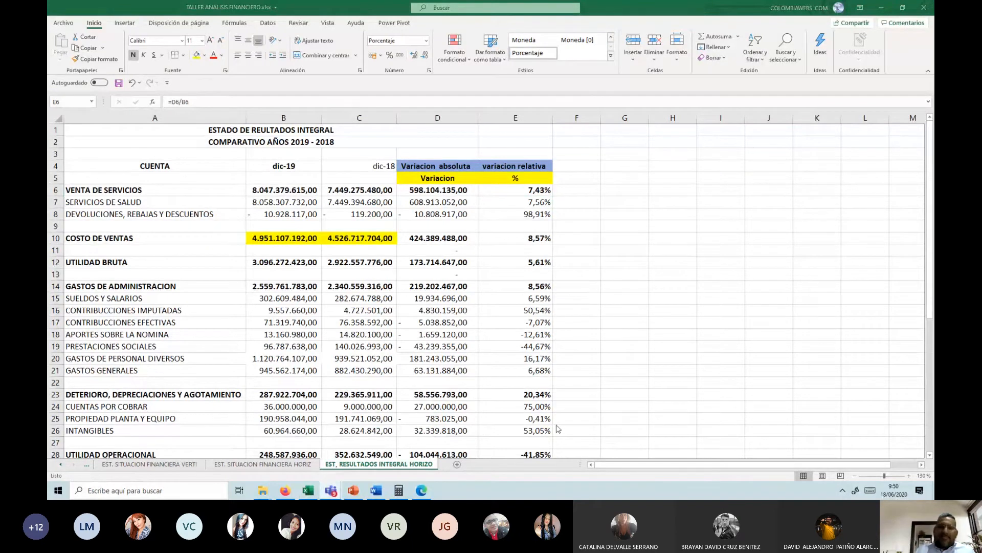
Step: Review the absolute variation in column D, the relative variation in column E, and the VENTA DE SERVICIOS formula in E6
left_click(486, 279)
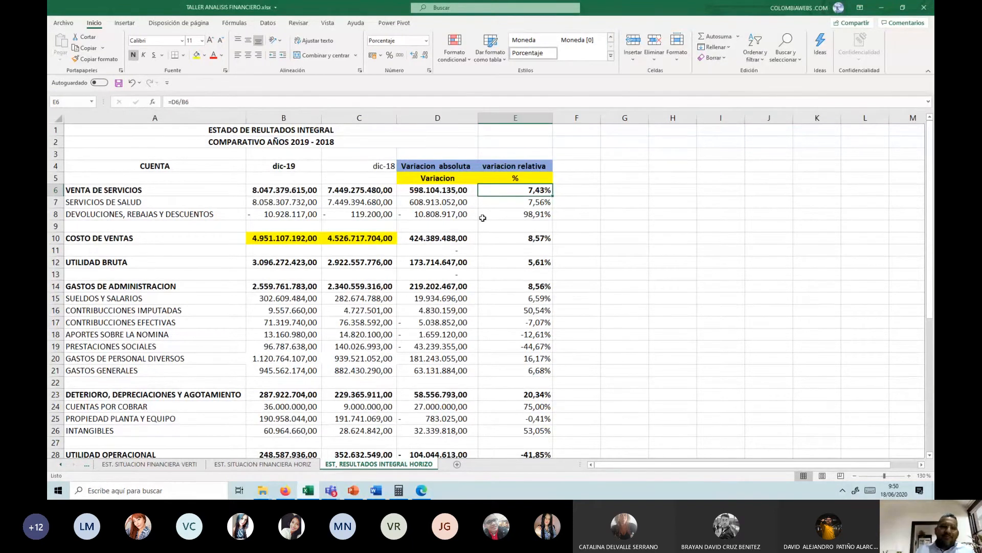
left_click(435, 117)
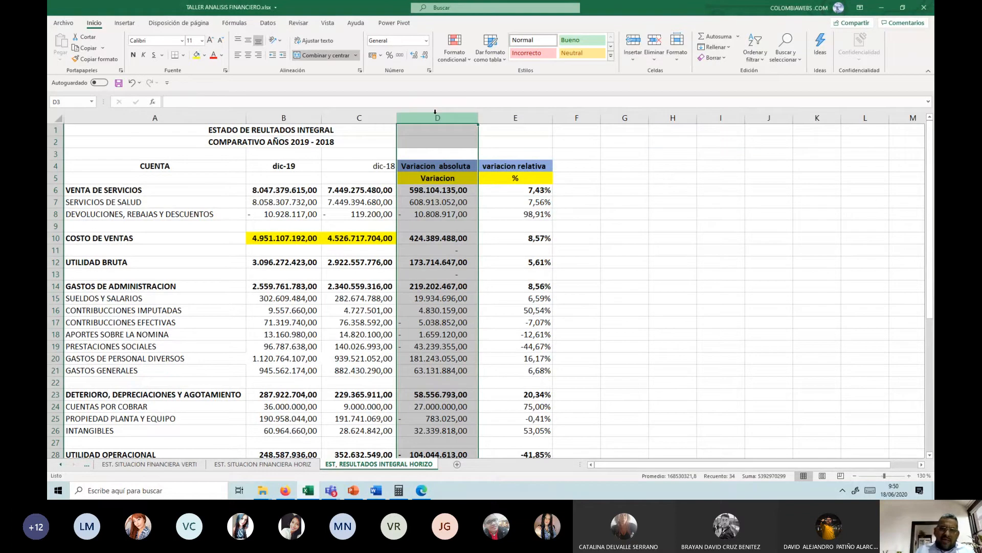
left_click(506, 117)
left_click(511, 185)
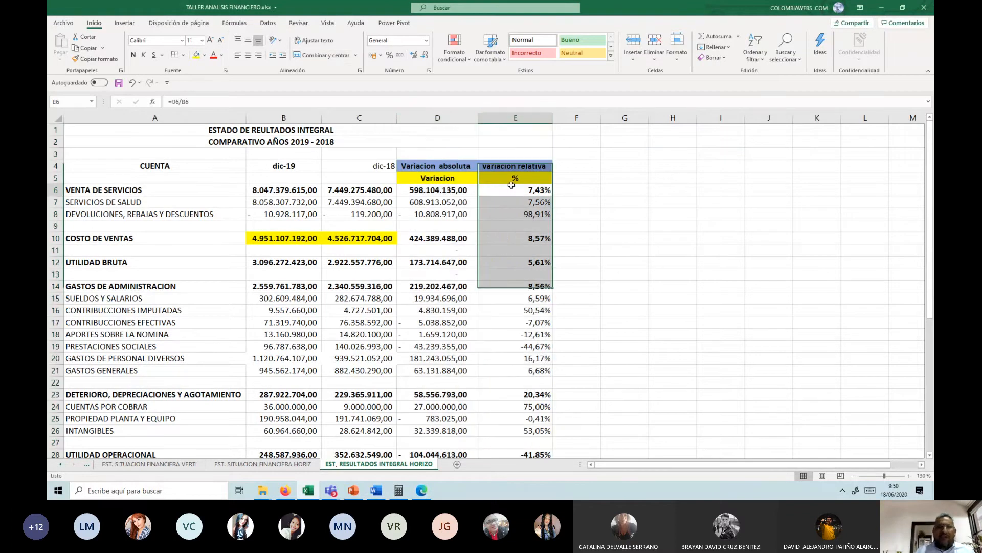
Step: Fill the COSTO DE VENTAS absolute and relative variations in D10:E10 with yellow
left_click(512, 186)
scroll(440, 265, "down", 2)
scroll(441, 266, "up", 2)
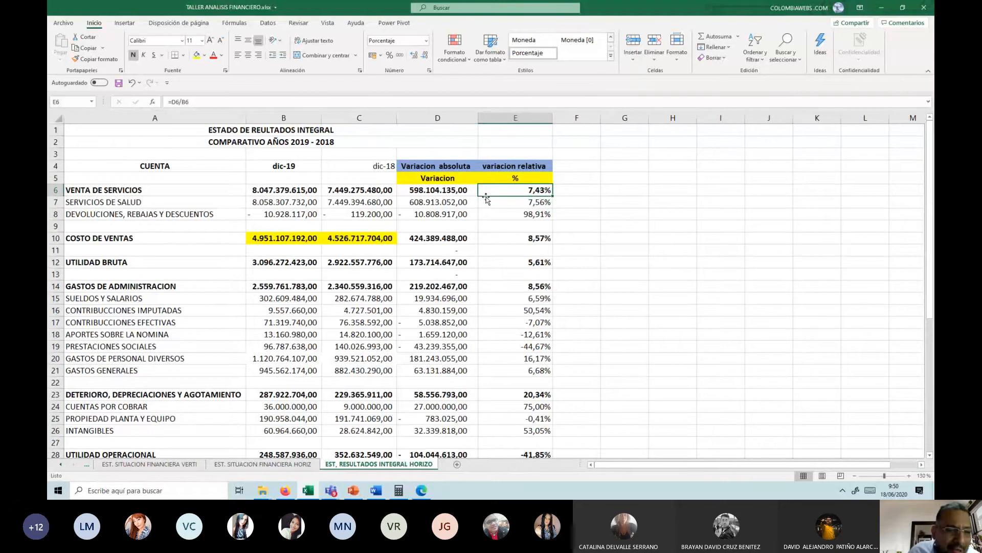
left_click_drag(402, 239, 501, 242)
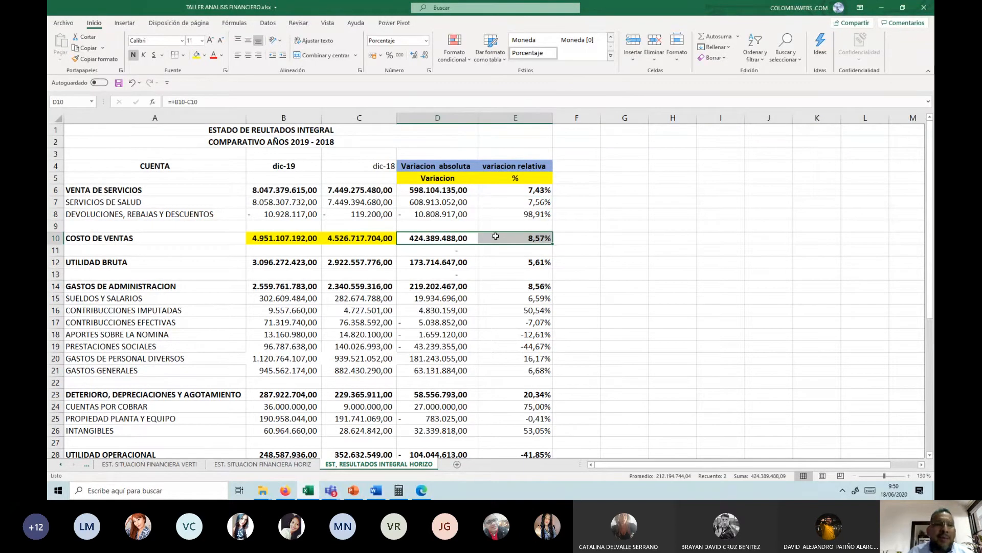
left_click(196, 56)
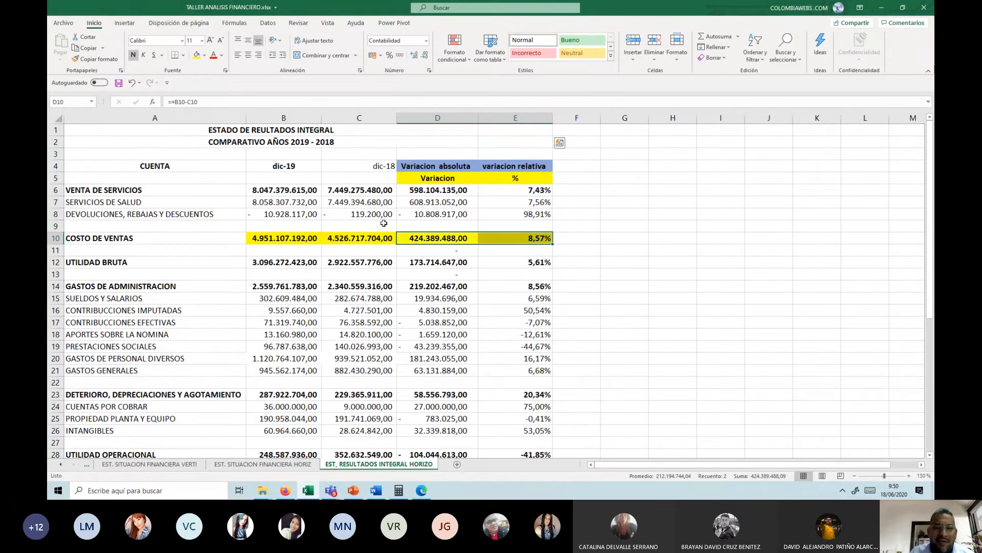
Step: Fill the UTILIDAD BRUTA values and variations in B12:E12 with yellow
scroll(380, 235, "down", 9)
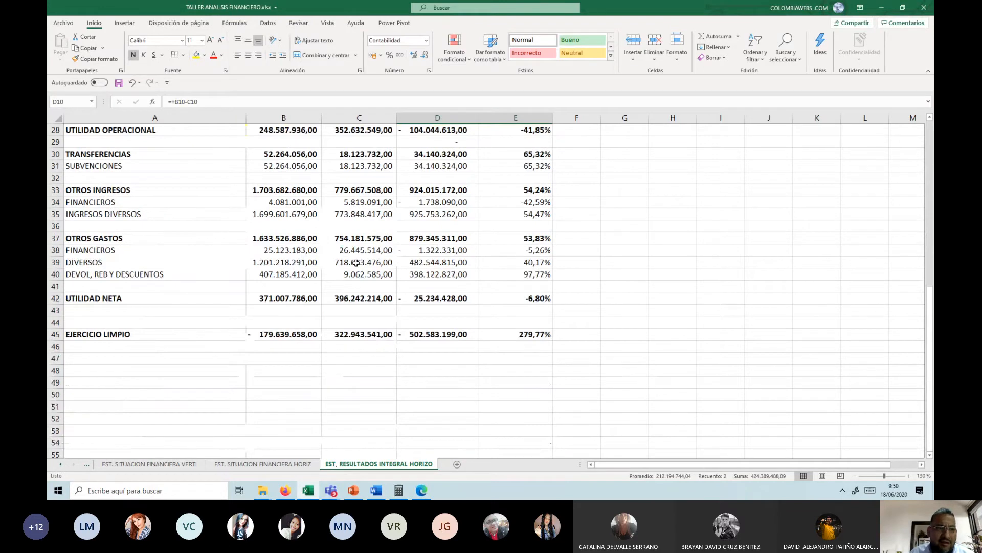
scroll(358, 263, "up", 9)
scroll(270, 257, "down", 1)
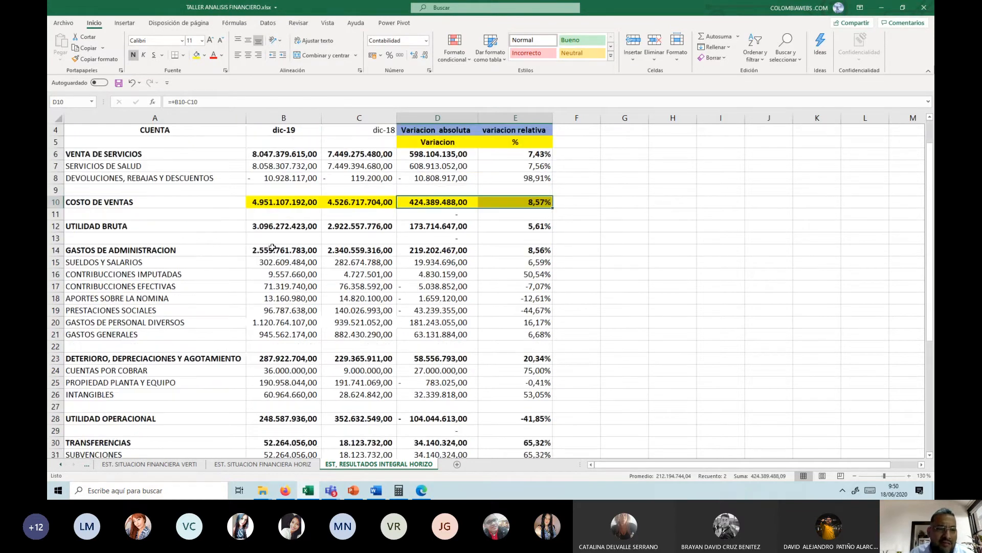
left_click_drag(262, 229, 540, 228)
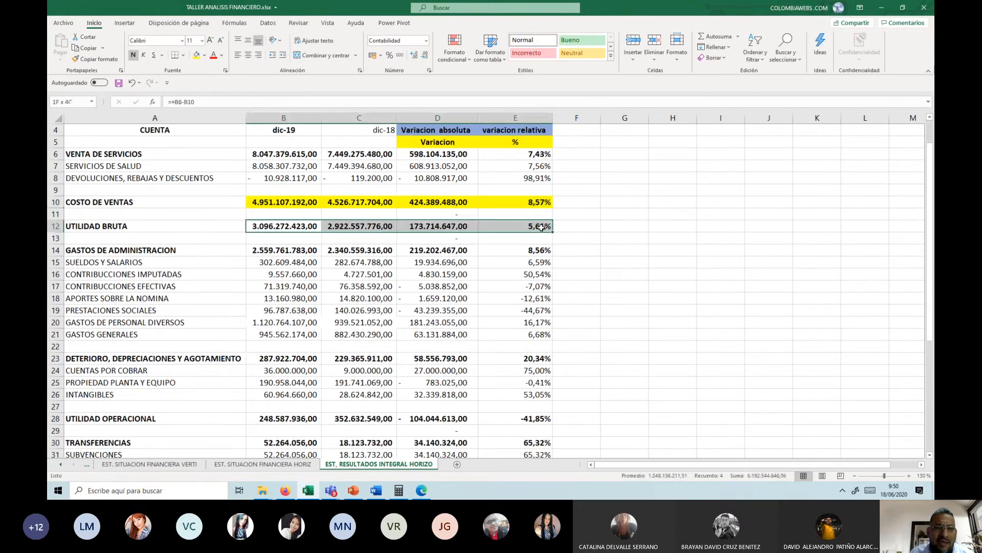
left_click(197, 54)
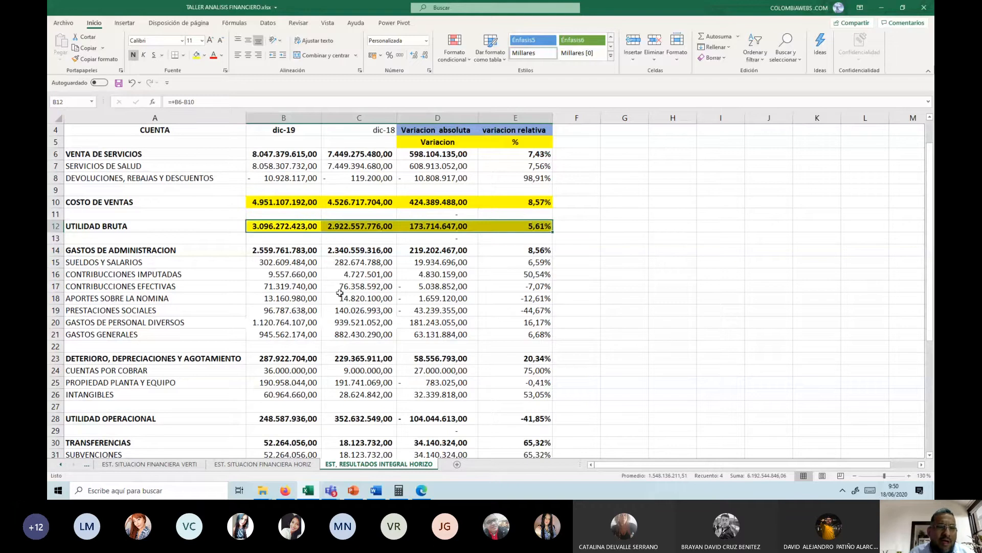
Step: Fill the UTILIDAD OPERACIONAL values and variations in B28:E28 with yellow
scroll(296, 373, "down", 1)
left_click(270, 383)
left_click_drag(270, 382, 537, 382)
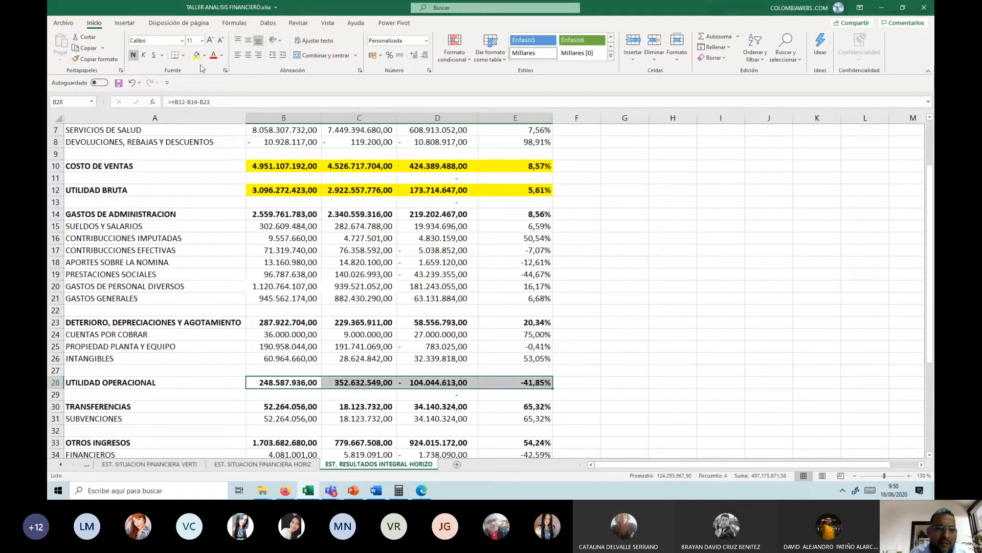
left_click(196, 55)
Step: Fill the UTILIDAD NETA values and variations in B42:E42 with yellow
scroll(358, 307, "down", 5)
left_click_drag(270, 370, 537, 371)
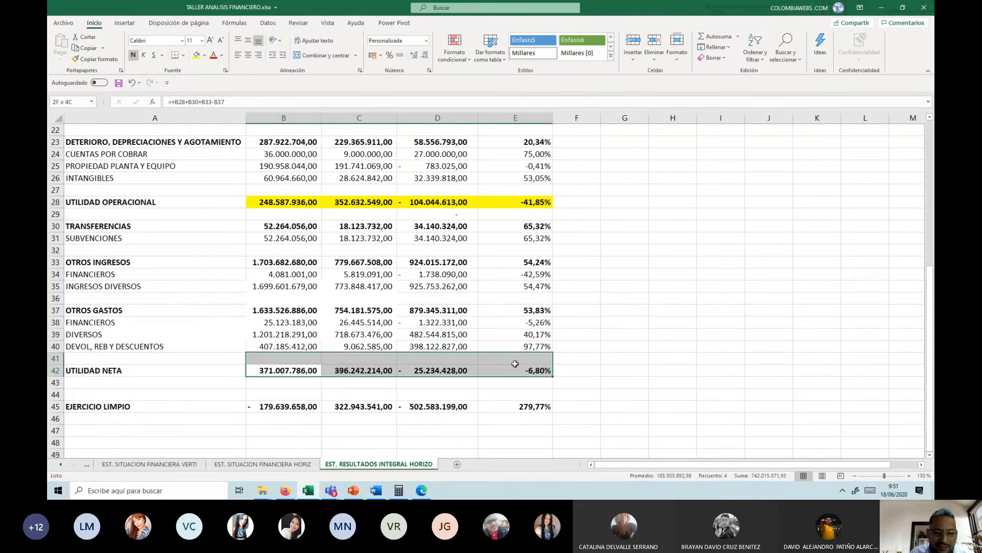
left_click(197, 55)
scroll(307, 210, "up", 7)
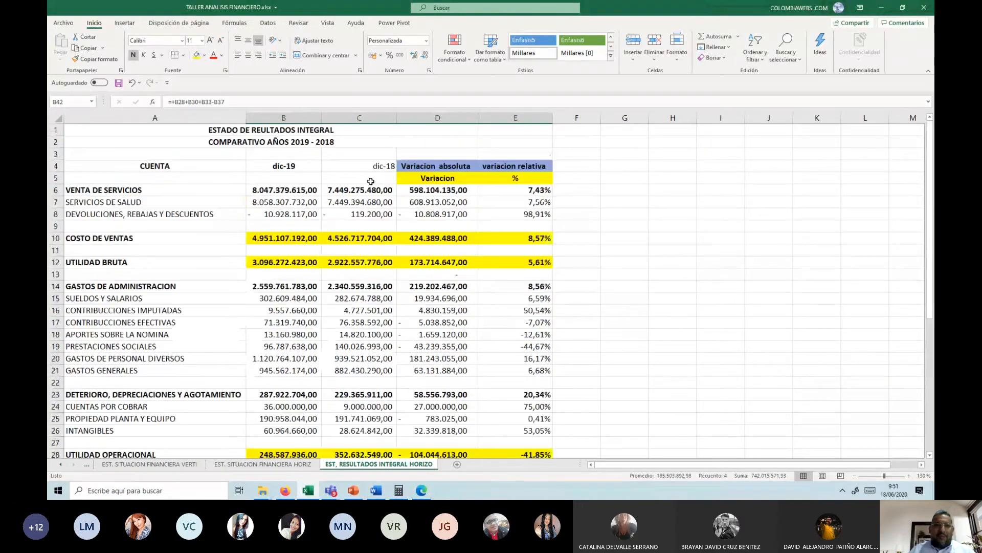
Step: Freeze the panes at cell B6 so that rows 1 to 5 and the account column stay in view
left_click(315, 180)
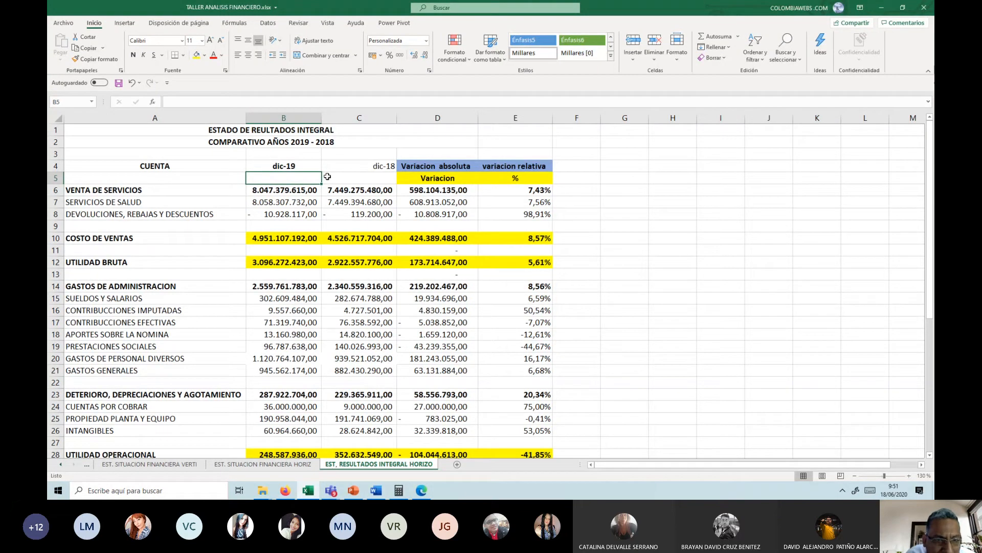
left_click(327, 179)
left_click(337, 190)
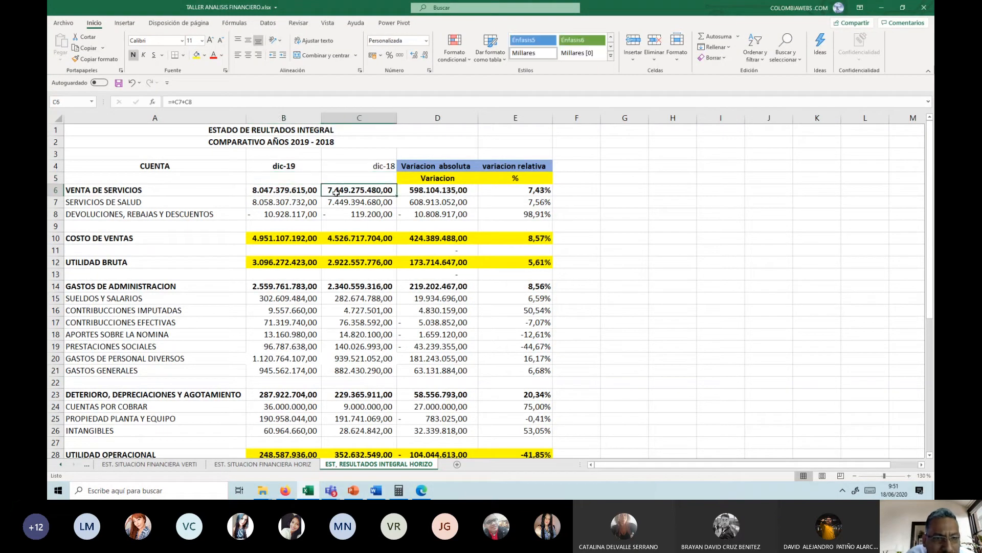
left_click(248, 191)
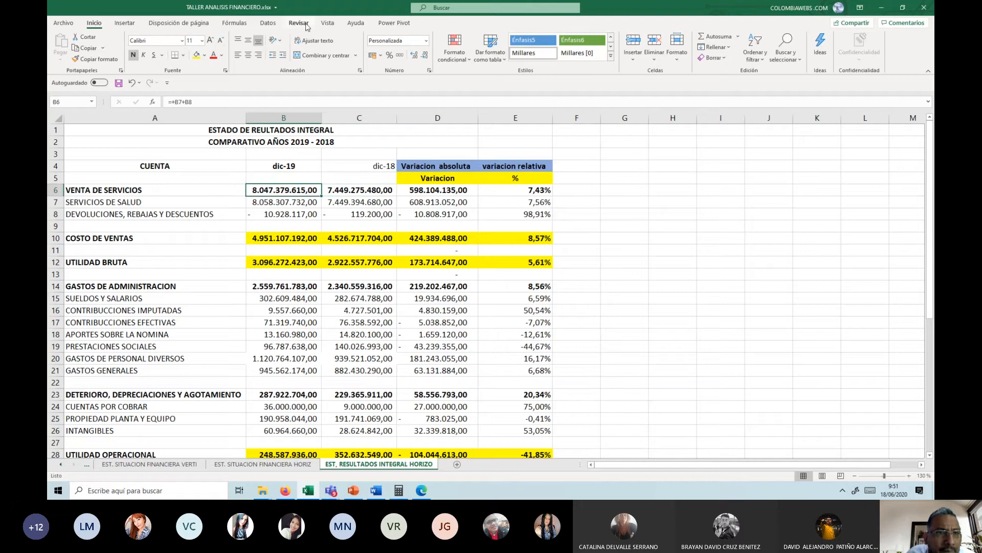
left_click(328, 22)
left_click(417, 55)
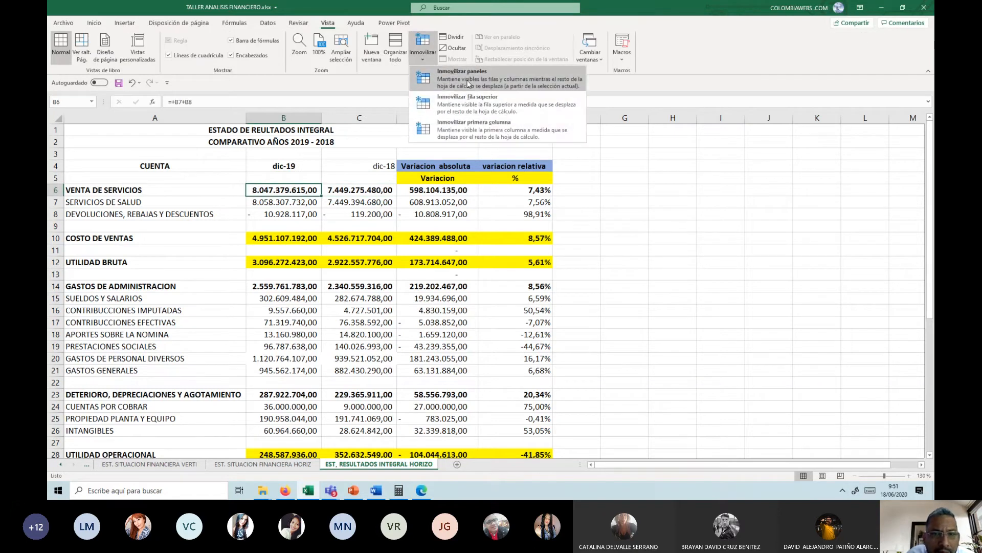
left_click(468, 83)
Step: Merge and center the dic-19 header across cells B4:B5
left_click_drag(299, 171, 299, 179)
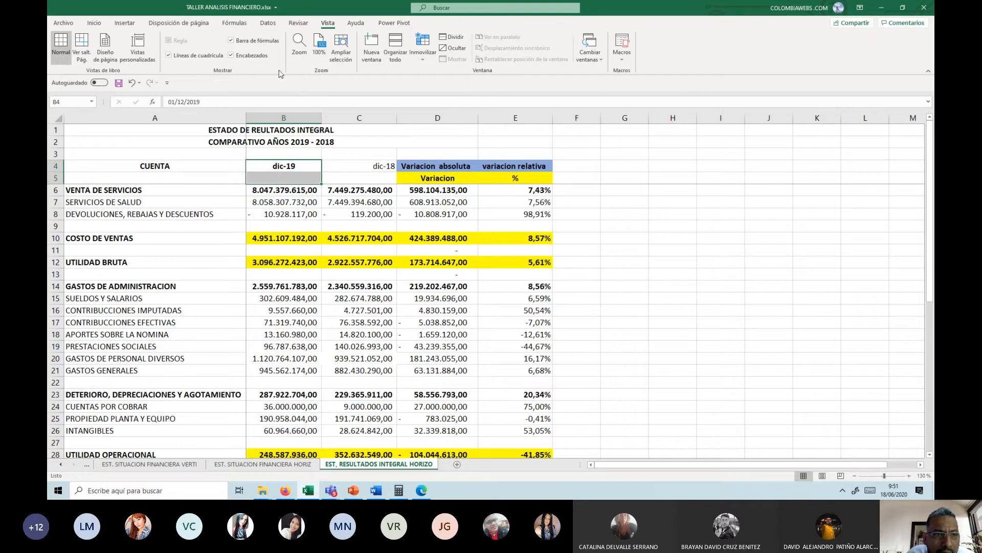
left_click(94, 22)
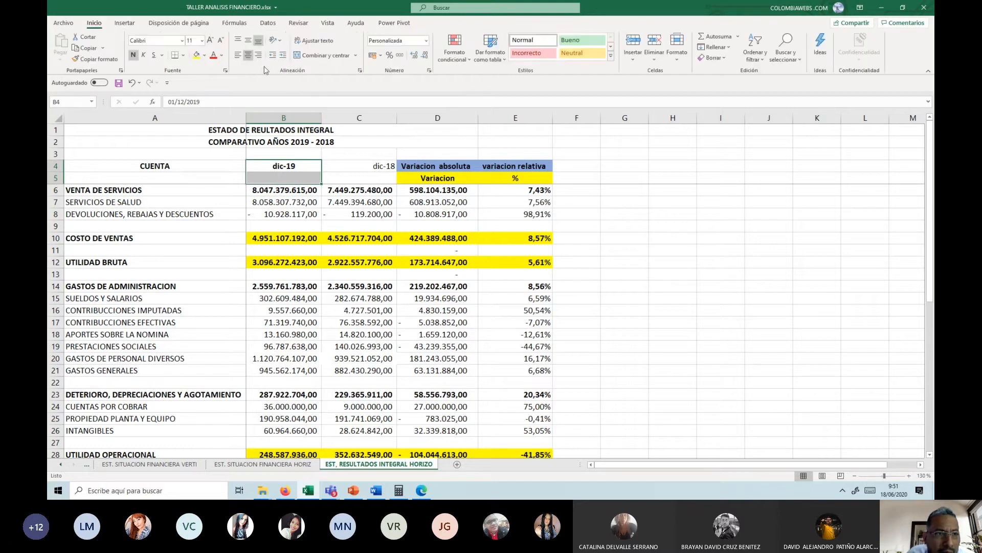
left_click(305, 56)
Step: Merge and center the dic-18 header across cells C4:C5
left_click(365, 166)
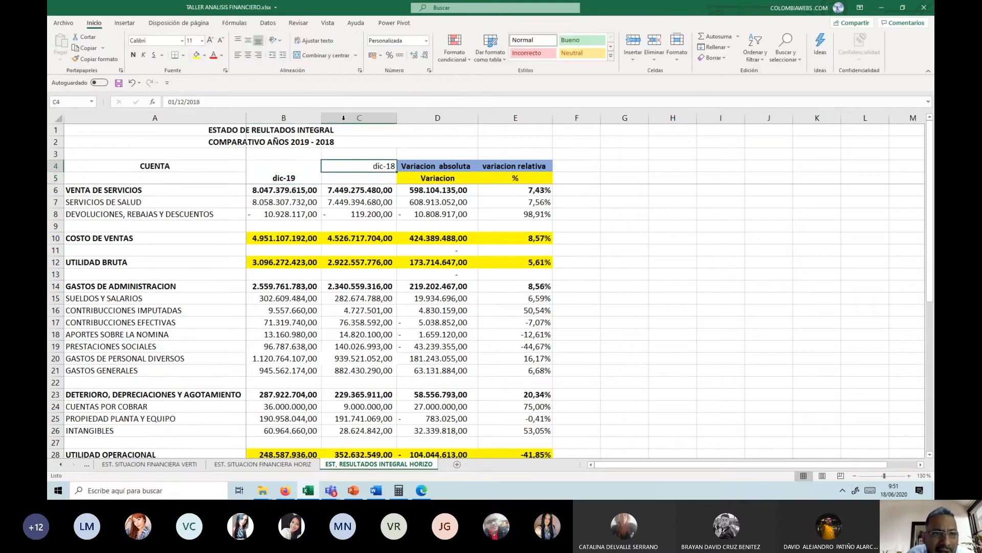
left_click(314, 56)
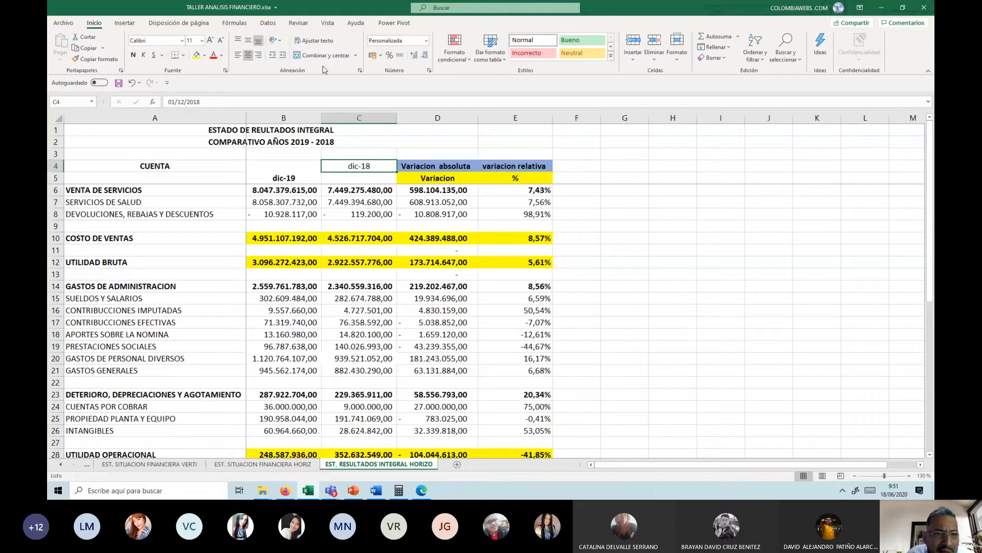
left_click_drag(360, 172, 359, 179)
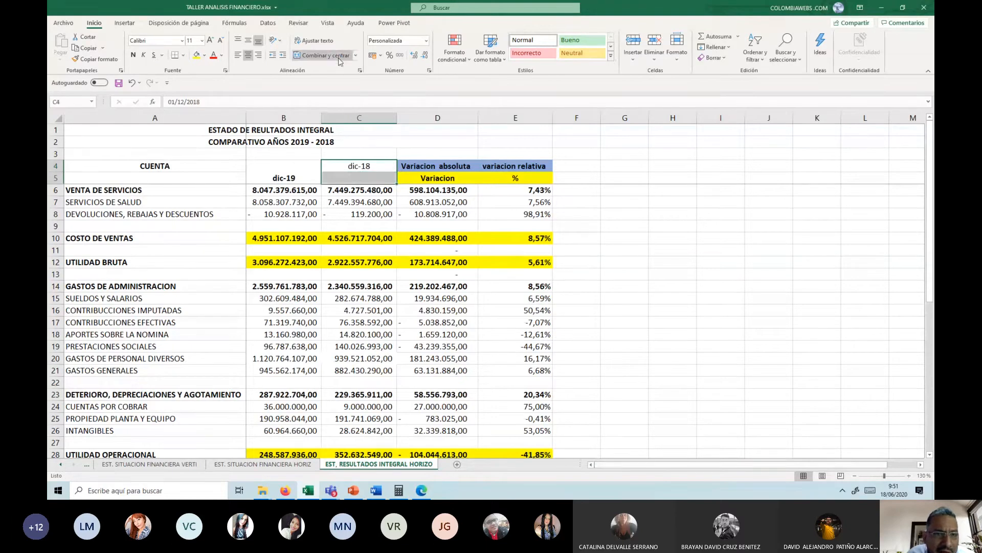
Step: Apply all borders to the dic-19 and dic-18 headers in B4:C5
left_click(296, 167)
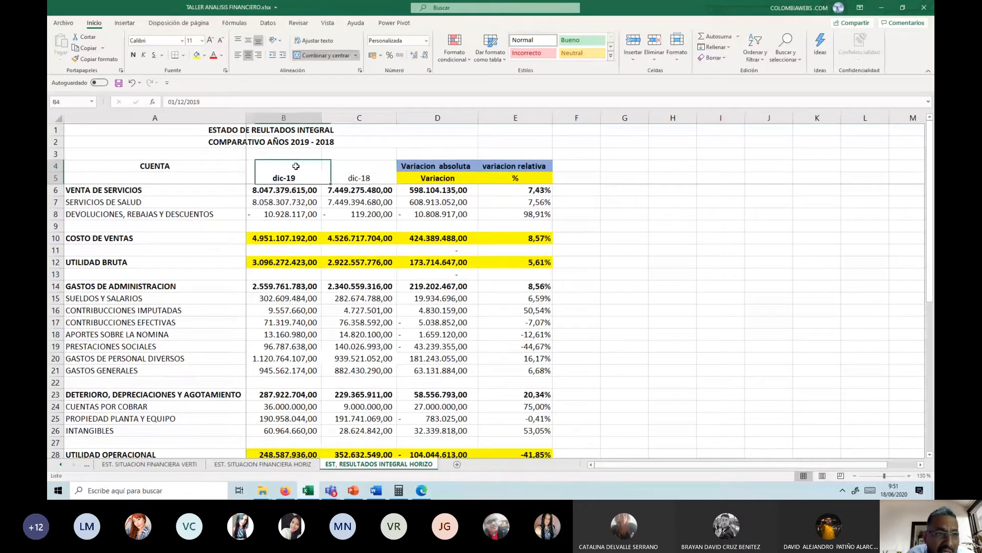
left_click_drag(296, 167, 353, 168)
left_click(184, 56)
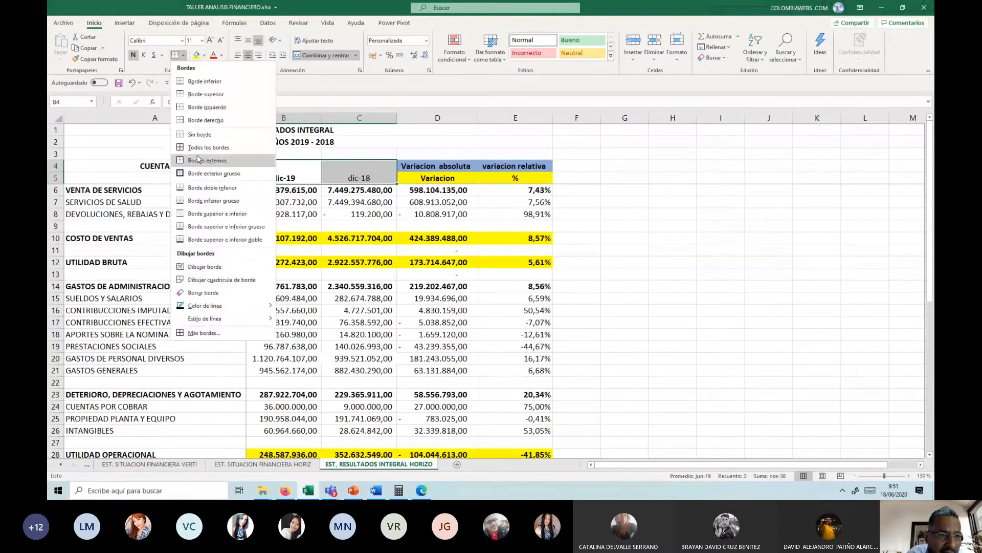
left_click(203, 147)
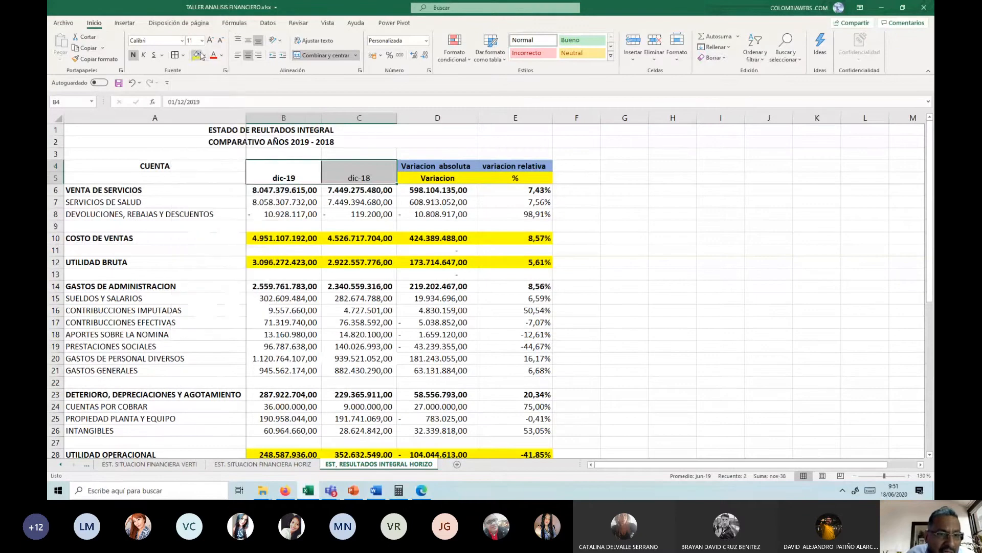
Step: Fill the dic-19 and dic-18 headers in B4:C5 with yellow
left_click(297, 168)
left_click_drag(363, 182, 362, 182)
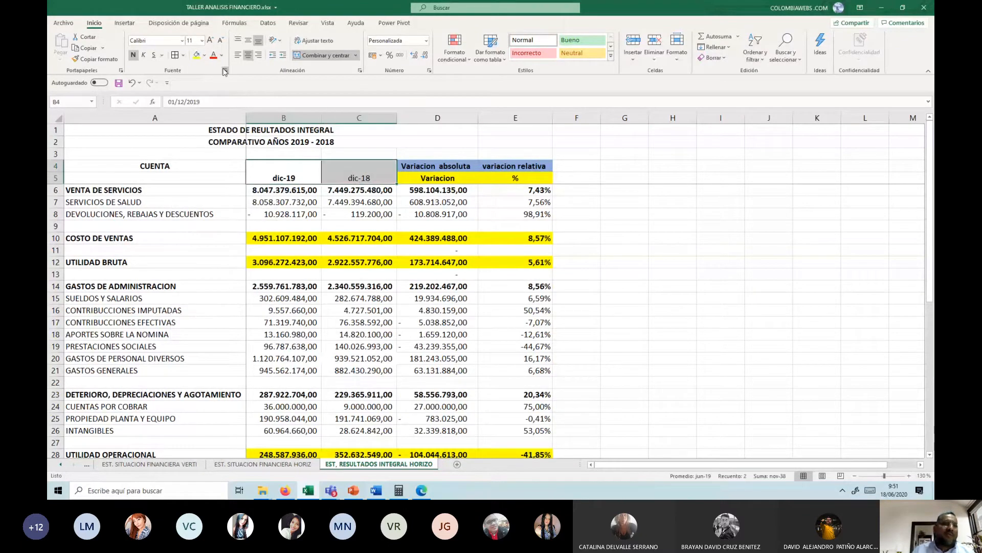
left_click(196, 55)
Step: Review the yearly values and absolute variations of SERVICIOS DE SALUD and DEVOLUCIONES, REBAJAS Y DESCUENTOS in rows 7 and 8
left_click(440, 204)
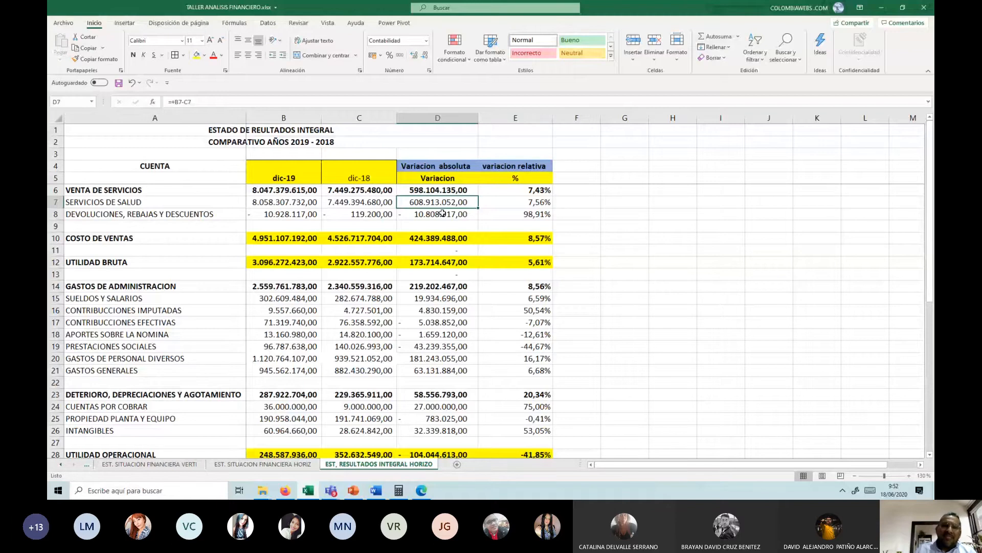
key("Left")
key("Left")
key("Left")
key("Right")
key("Right")
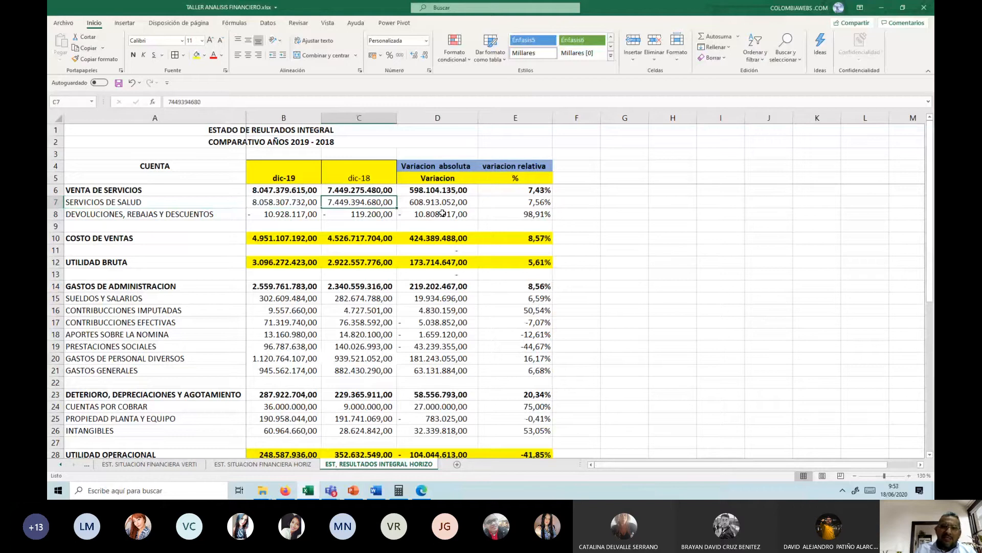
key("Right")
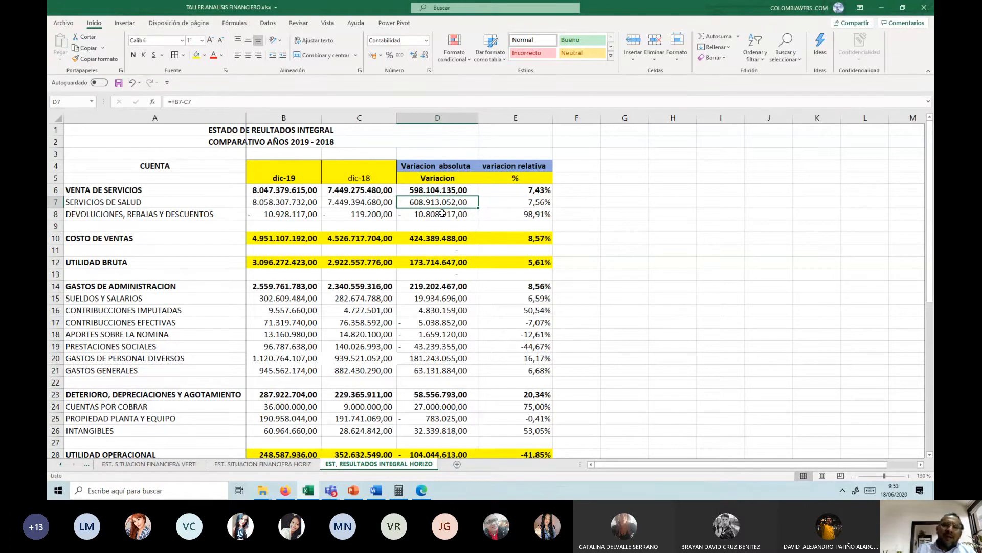
left_click(443, 214)
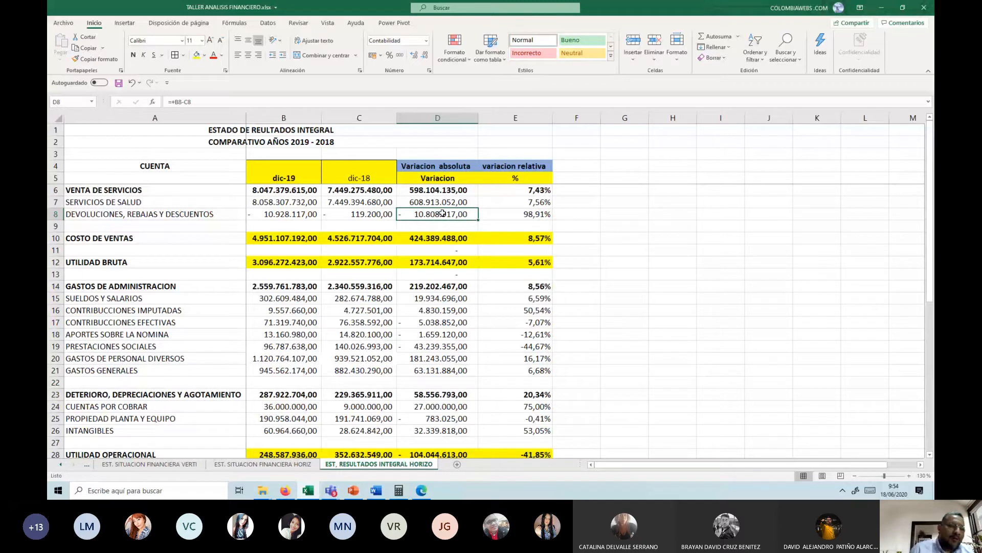
scroll(442, 214, "down", 2)
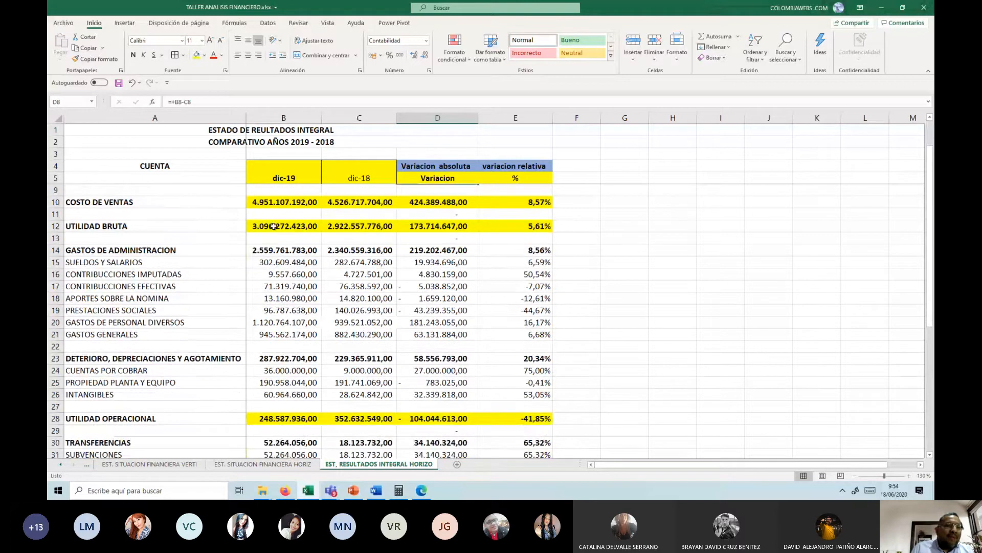
scroll(512, 230, "up", 2)
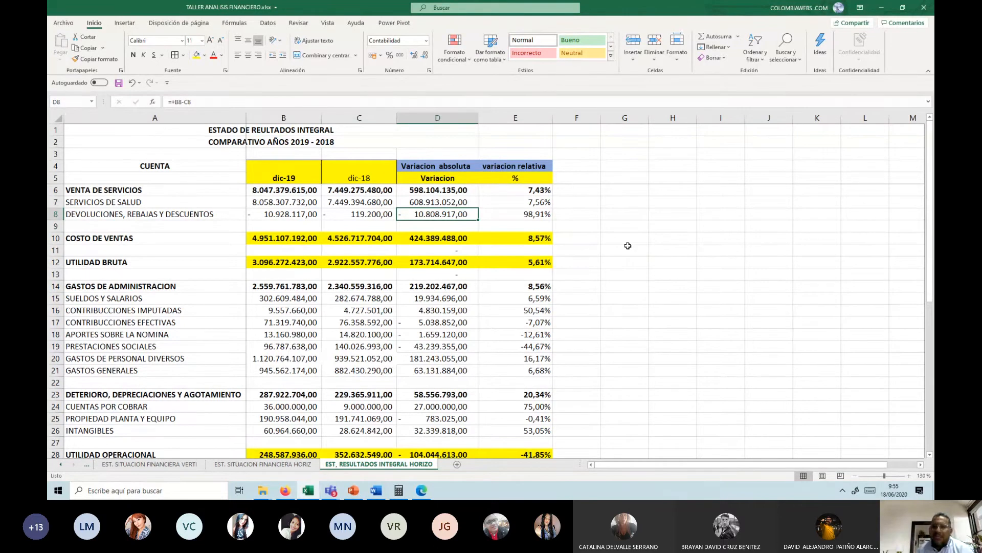
Step: Subtract the COSTO DE VENTAS relative variation from that of VENTA DE SERVICIOS in G10 with the formula +E6-E10
key("Down")
key("Down")
key("Right")
key("Right")
key("Right")
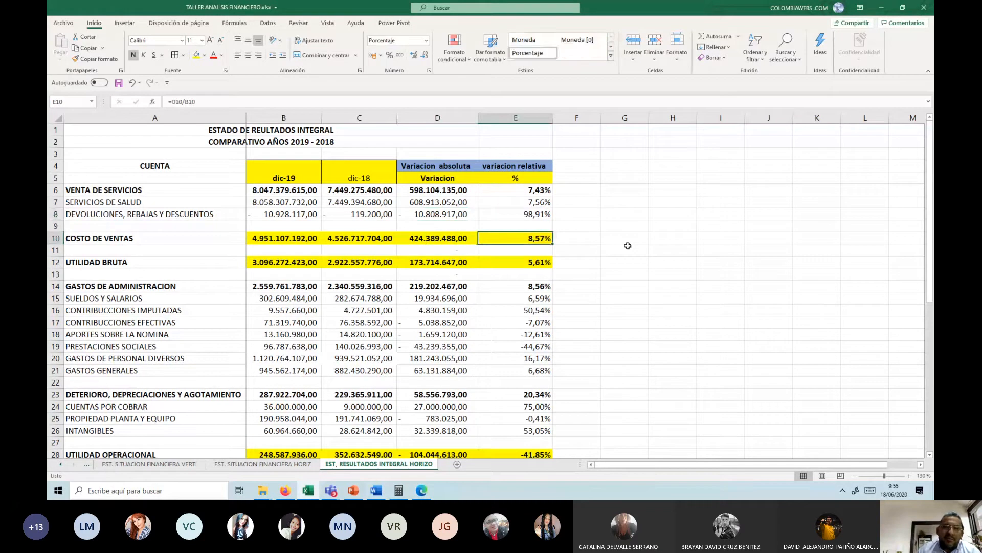
type("+")
key("Left")
key("Left")
key("Up")
key("Up")
key("Up")
key("Up")
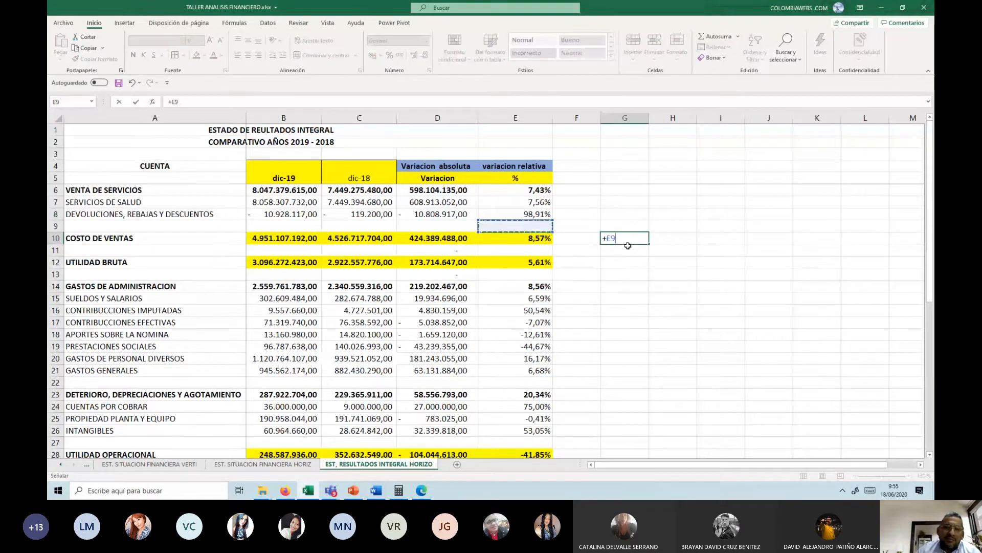
type("-")
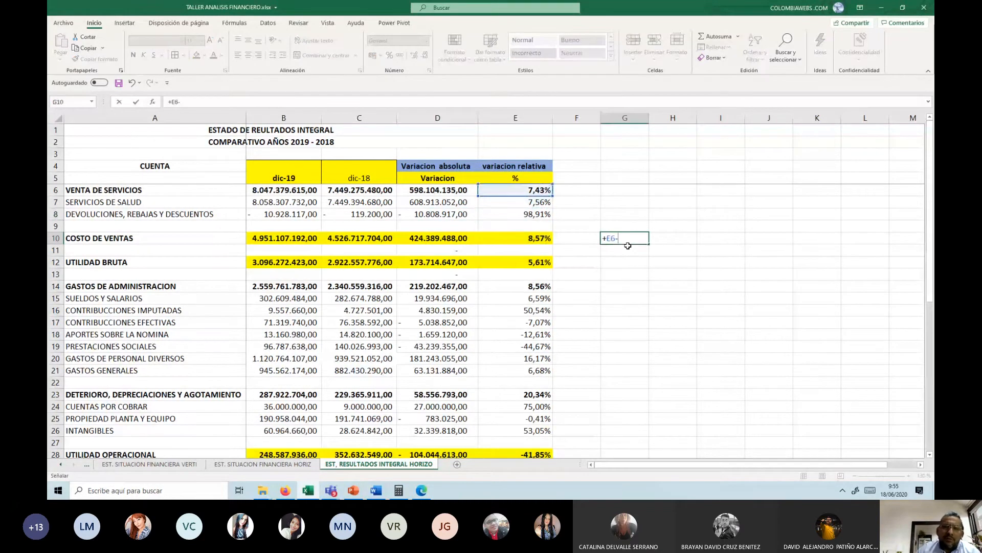
key("Left")
key("Left")
key("ctrl+Return")
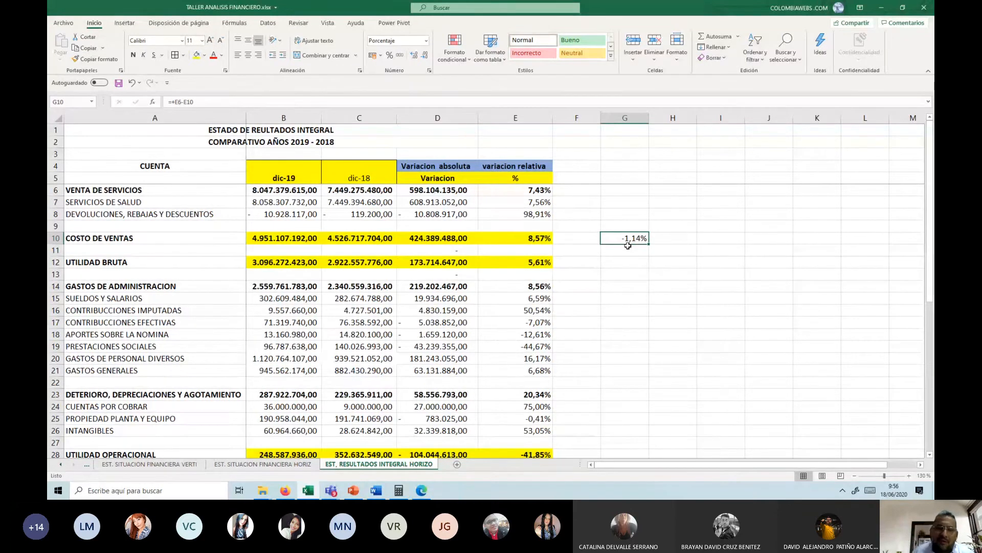
Step: Review the relative variation of UTILIDAD BRUTA in E12 and of the expense accounts below it
key("Down")
key("Down")
key("Left")
key("Left")
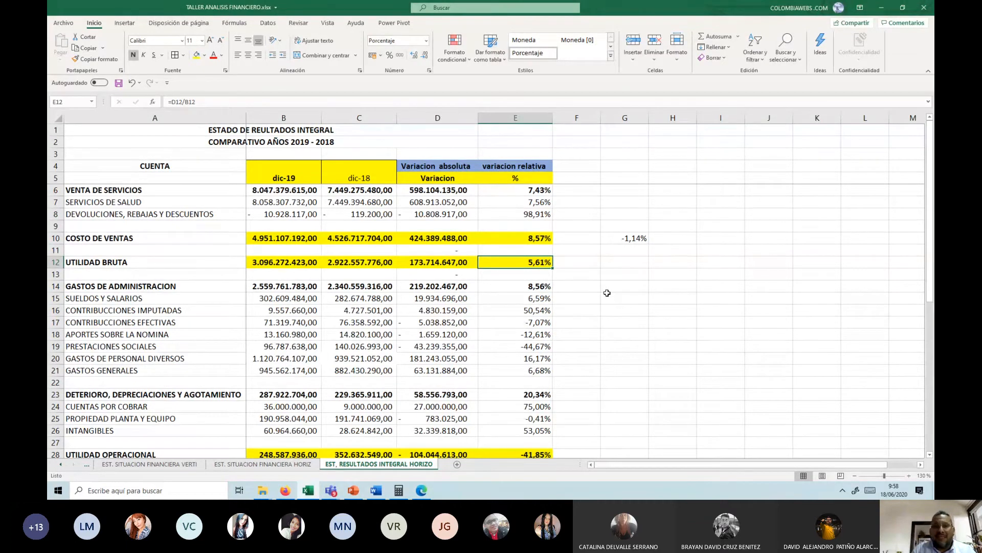
scroll(587, 272, "down", 1)
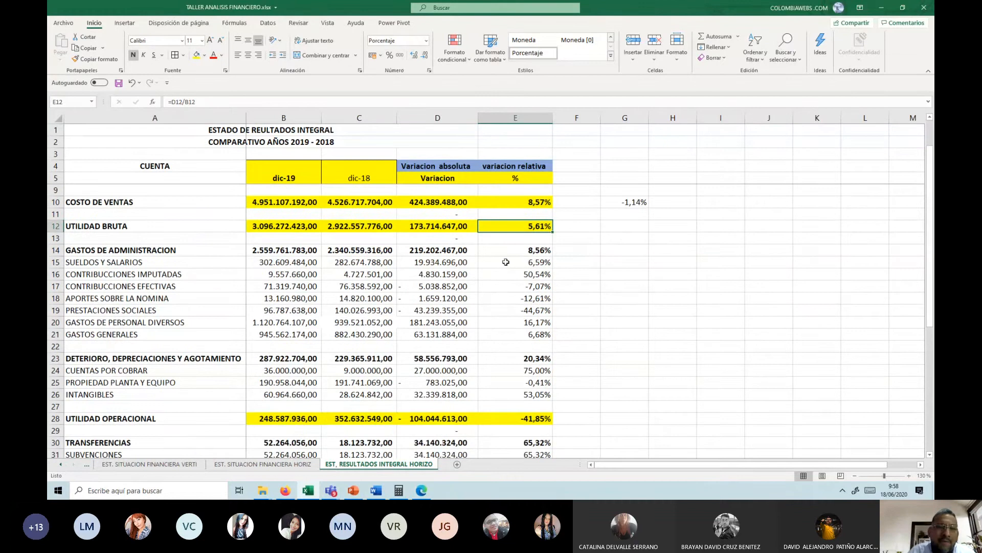
Step: Fill the relative variations of GASTOS DE ADMINISTRACION, CONTRIBUCCIONES IMPUTADAS and GASTOS DE PERSONAL DIVERSOS in E14, E16 and E20 with yellow
scroll(579, 315, "up", 1)
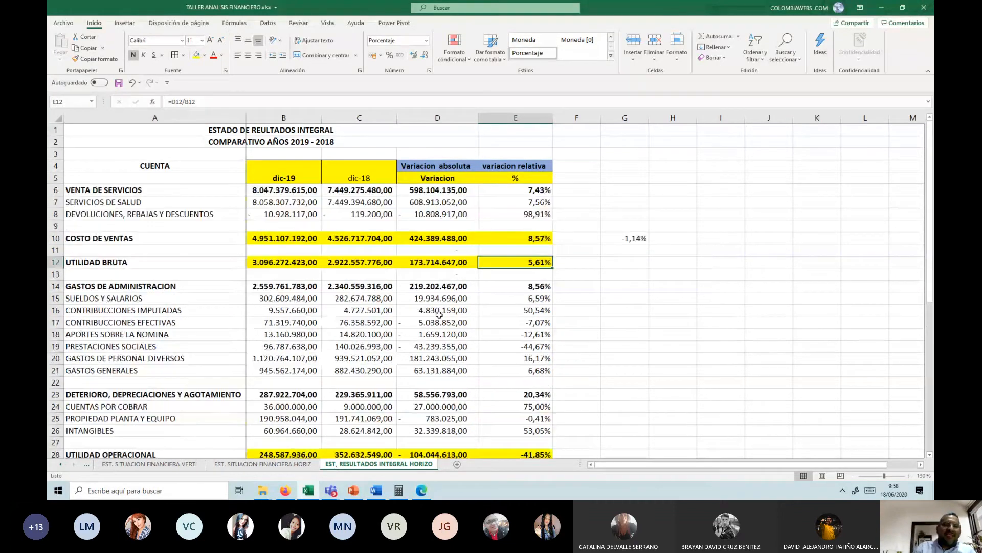
scroll(440, 307, "down", 1)
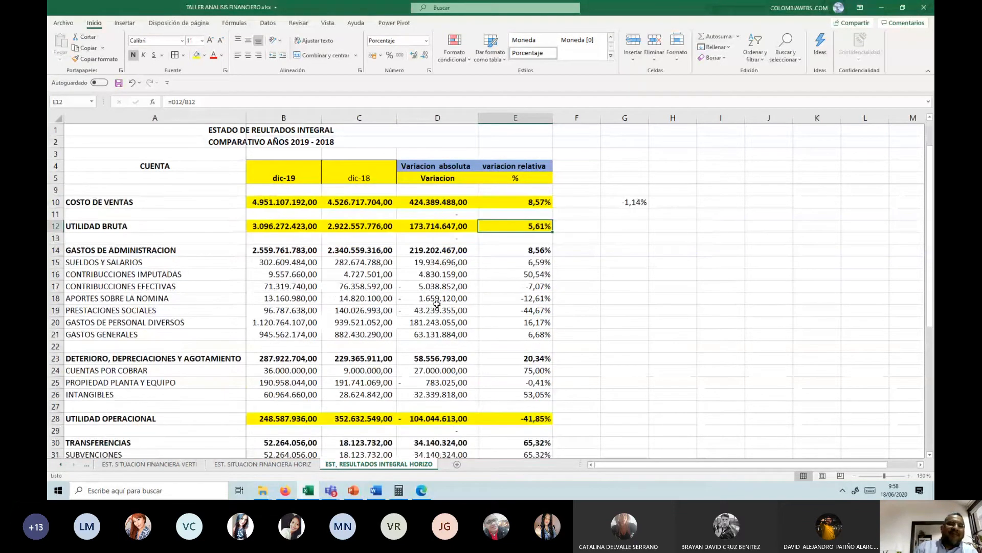
left_click(530, 253)
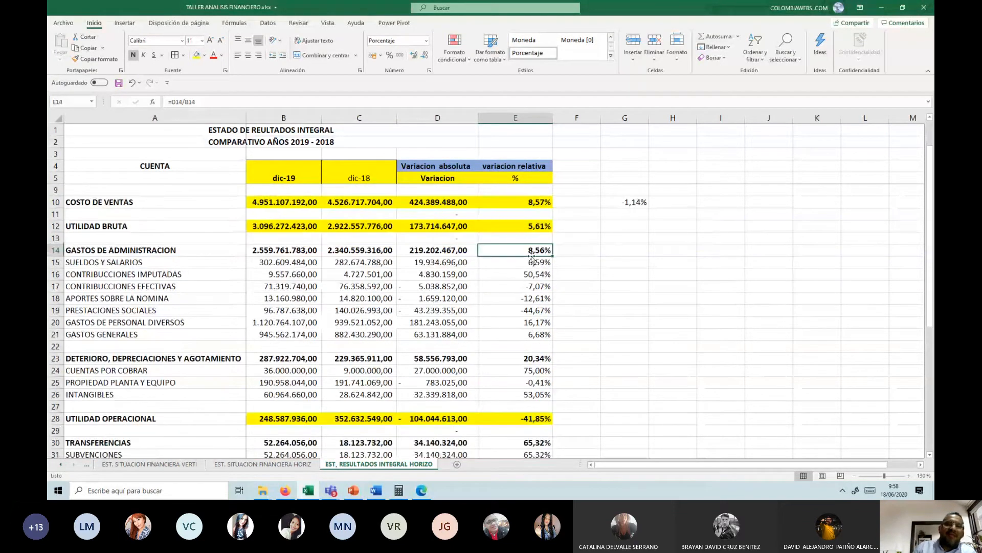
left_click(197, 55)
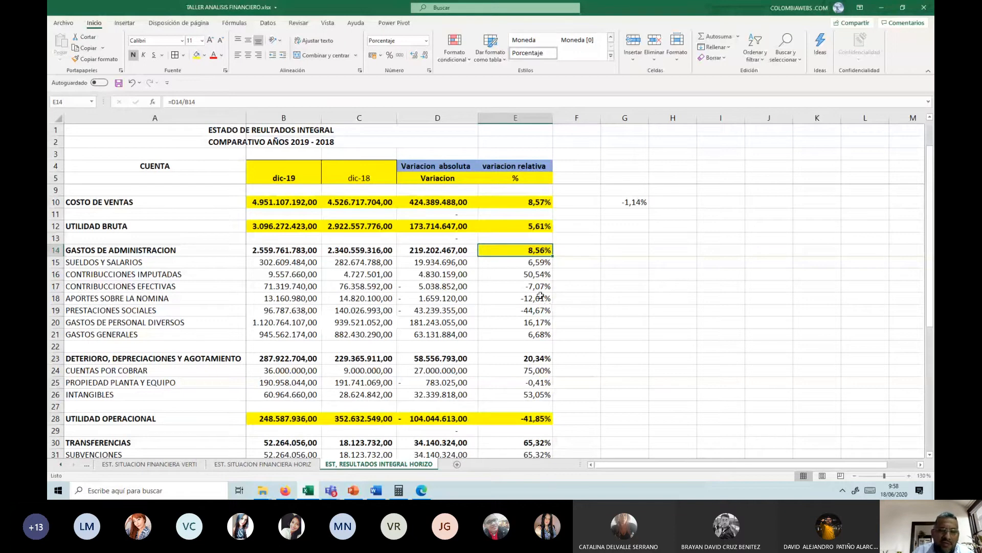
left_click(527, 274)
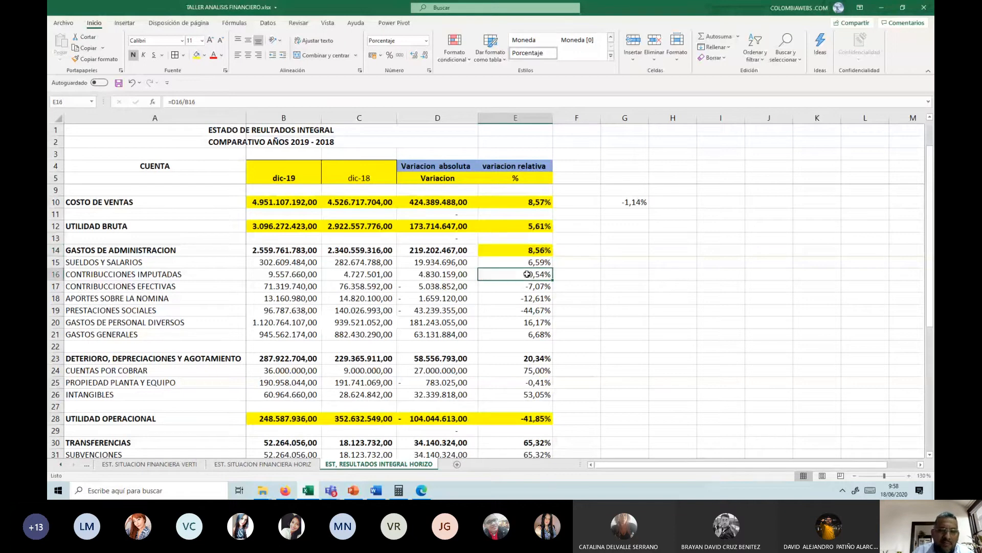
left_click(196, 56)
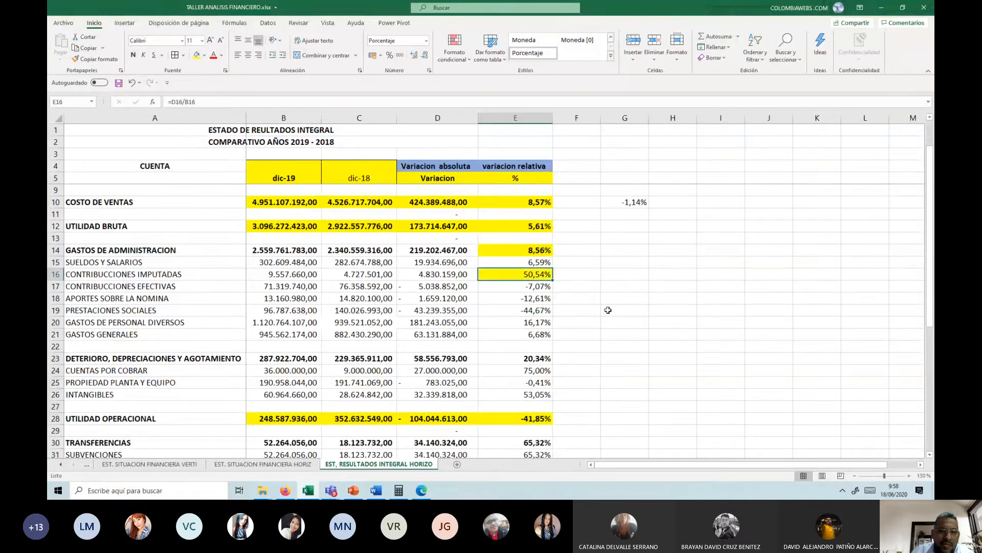
left_click(521, 322)
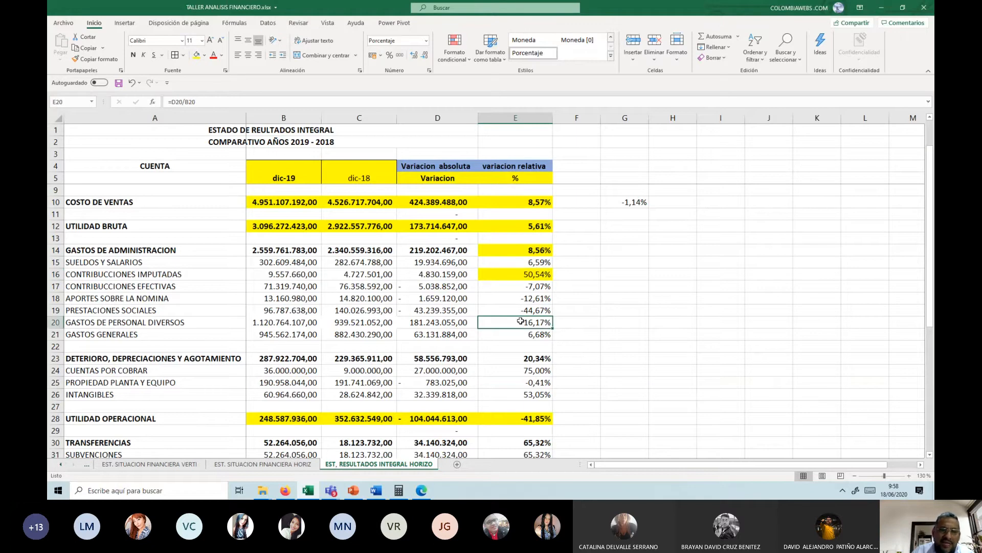
left_click(196, 55)
Step: Review the absolute variation of GASTOS DE PERSONAL DIVERSOS in D20 and the 2018 UTILIDAD NETA in C42
left_click(448, 323)
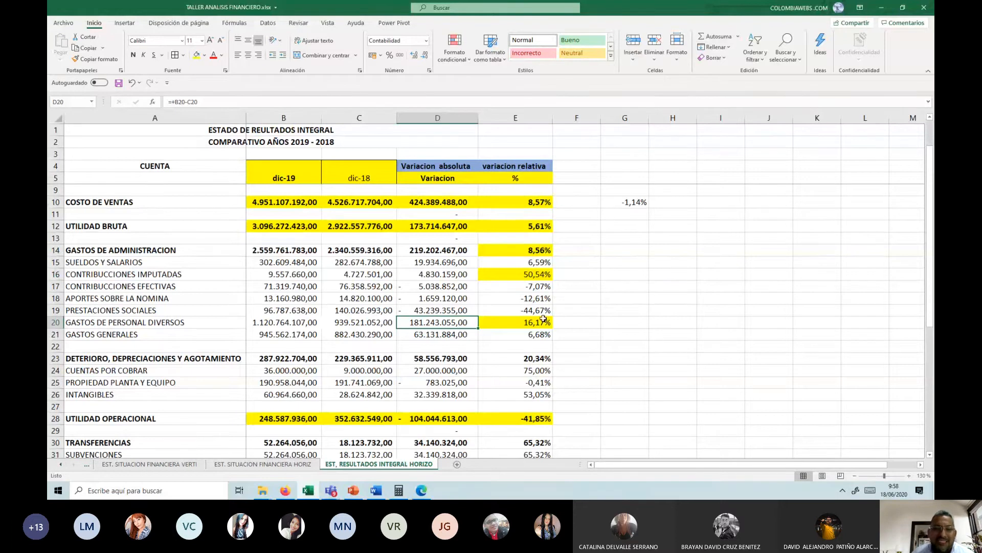
scroll(446, 305, "down", 5)
scroll(446, 305, "down", 3)
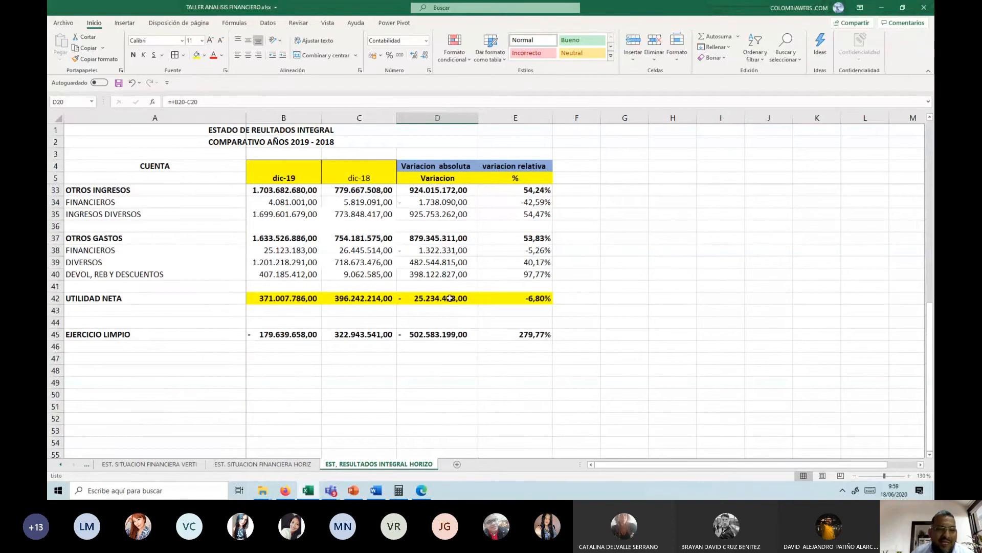
scroll(449, 298, "up", 1)
scroll(419, 317, "up", 1)
scroll(362, 379, "up", 1)
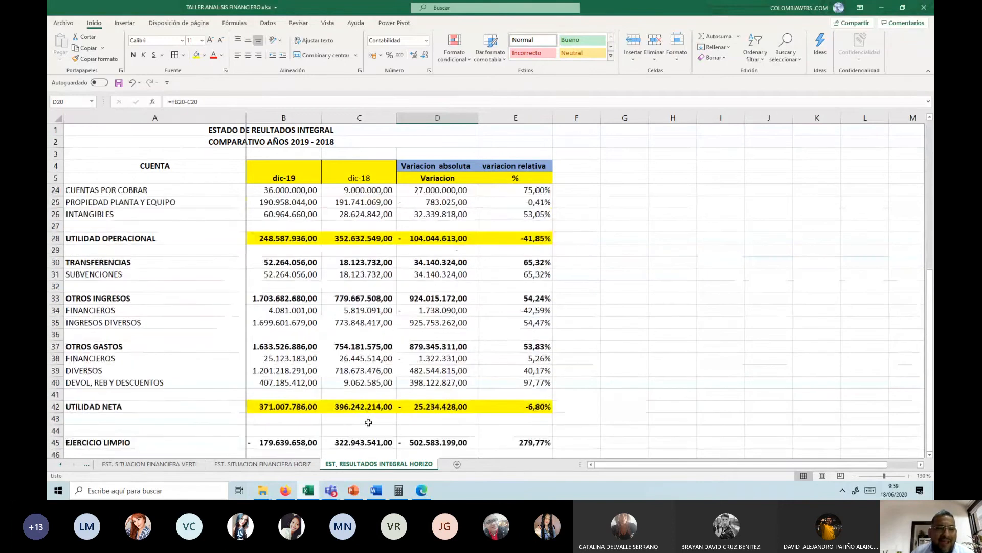
left_click(360, 406)
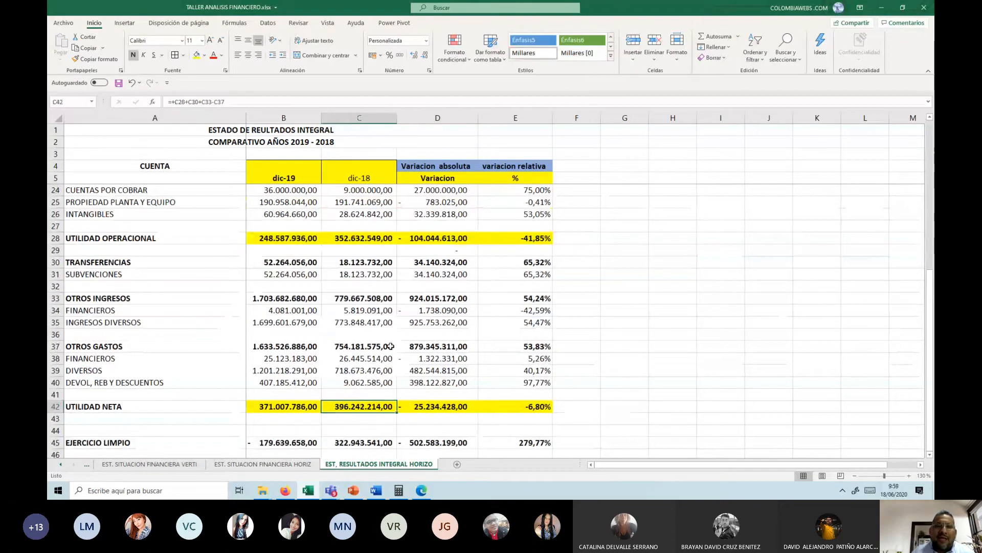
scroll(391, 343, "up", 4)
scroll(398, 318, "up", 1)
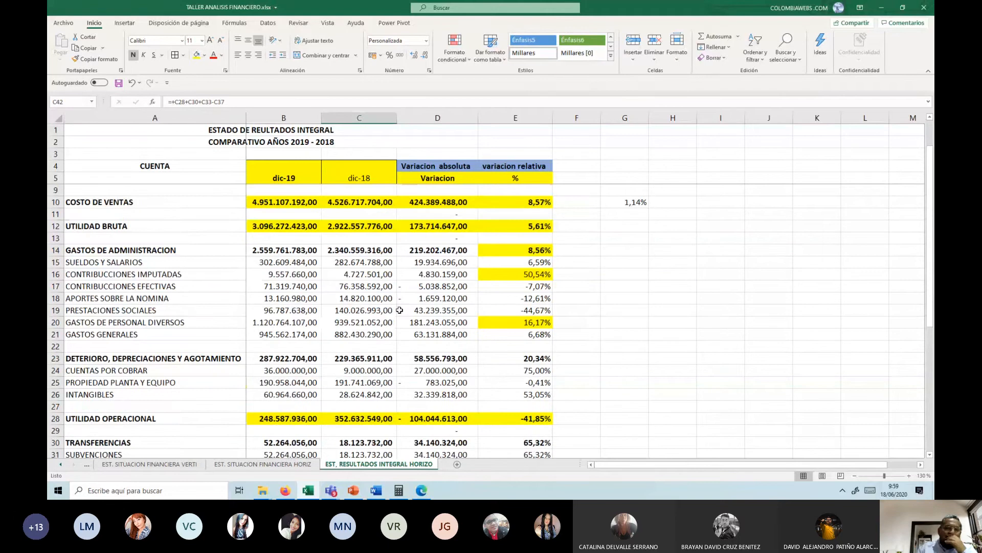
scroll(405, 328, "up", 1)
left_click(436, 358)
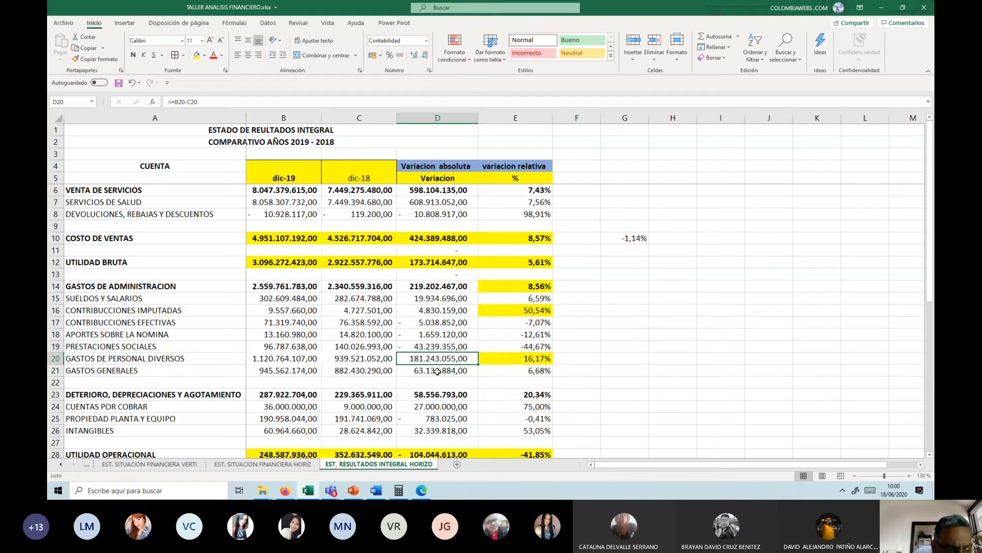
Step: Review the absolute variations of GASTOS GENERALES, DETERIORO, DEPRECIACIONES Y AGOTAMIENTO and CUENTAS POR COBRAR in column D
left_click(412, 372)
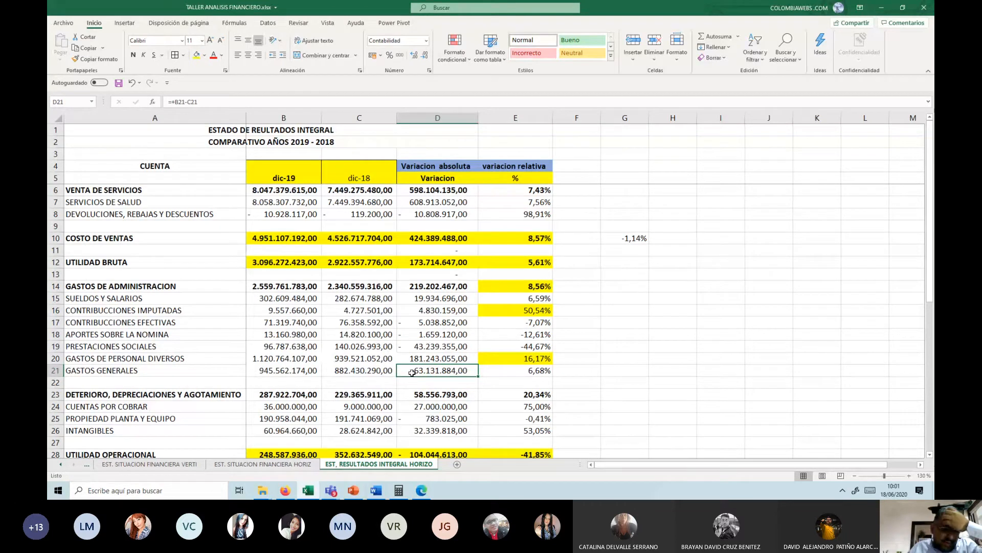
scroll(412, 372, "down", 2)
left_click(430, 323)
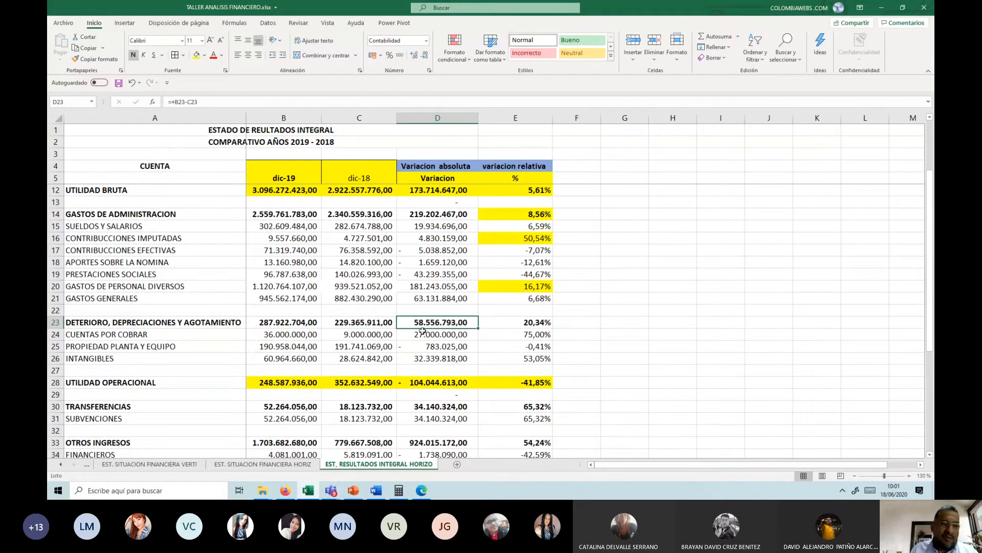
left_click(423, 331)
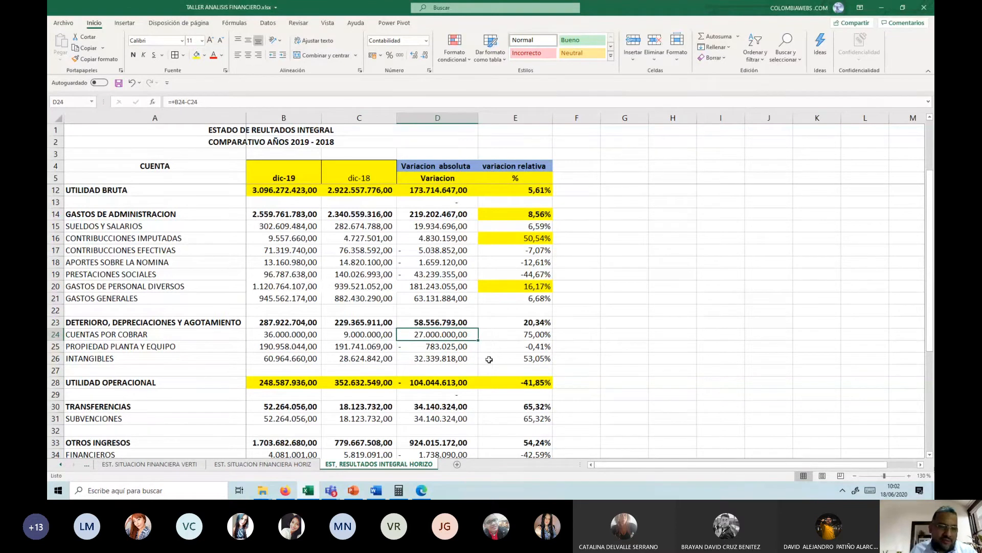
scroll(489, 359, "down", 4)
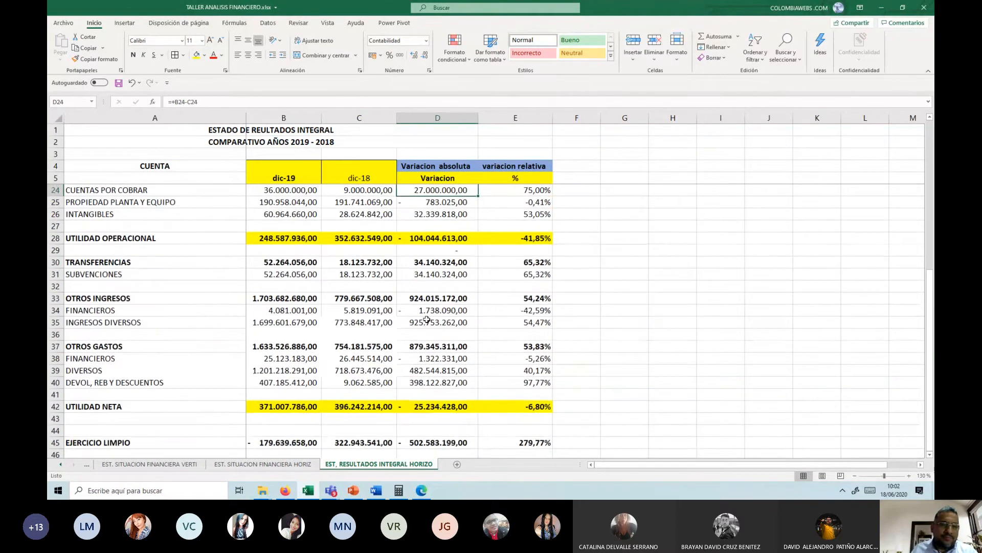
scroll(430, 249, "up", 2)
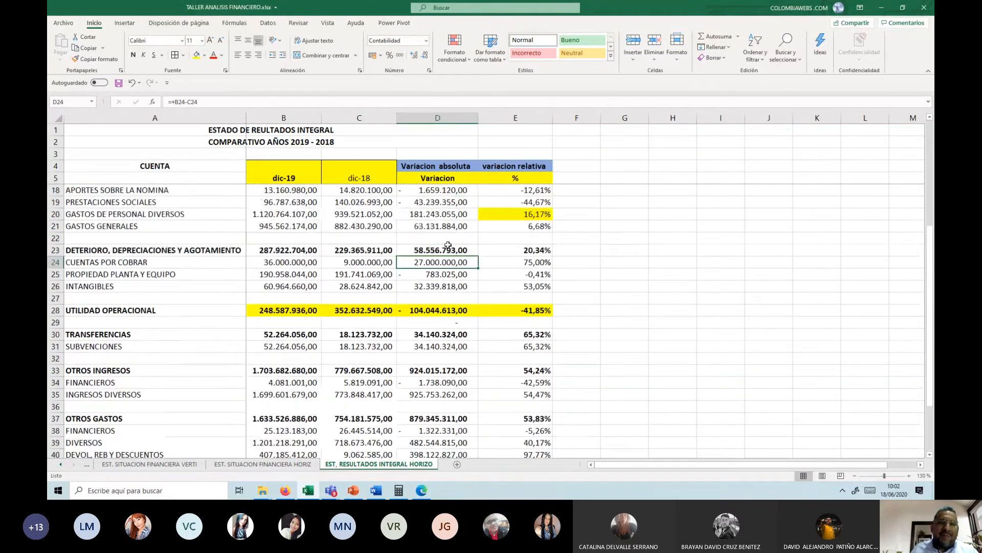
Step: Append (PERDIDA) to the UTILIDAD OPERACIONAL label in A28
left_click(296, 311)
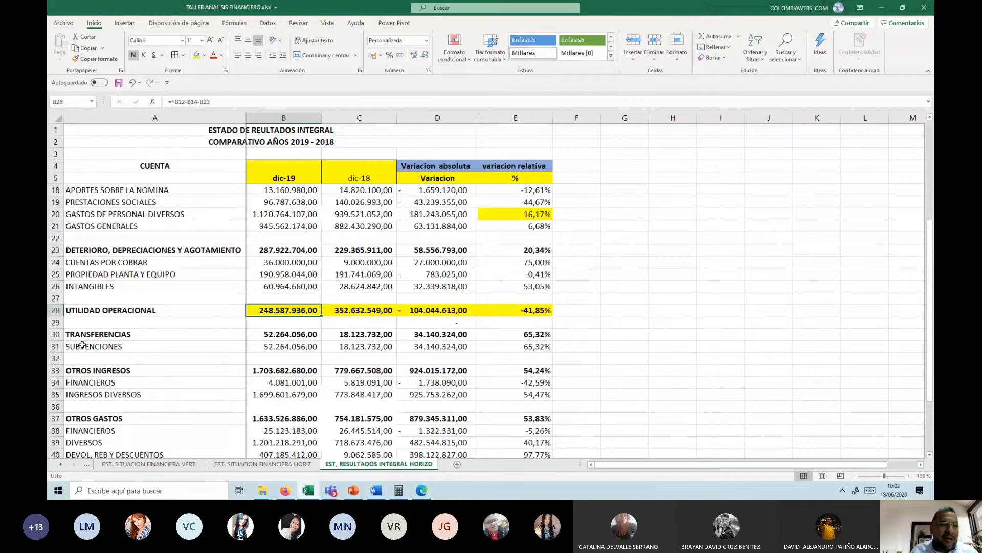
left_click(98, 314)
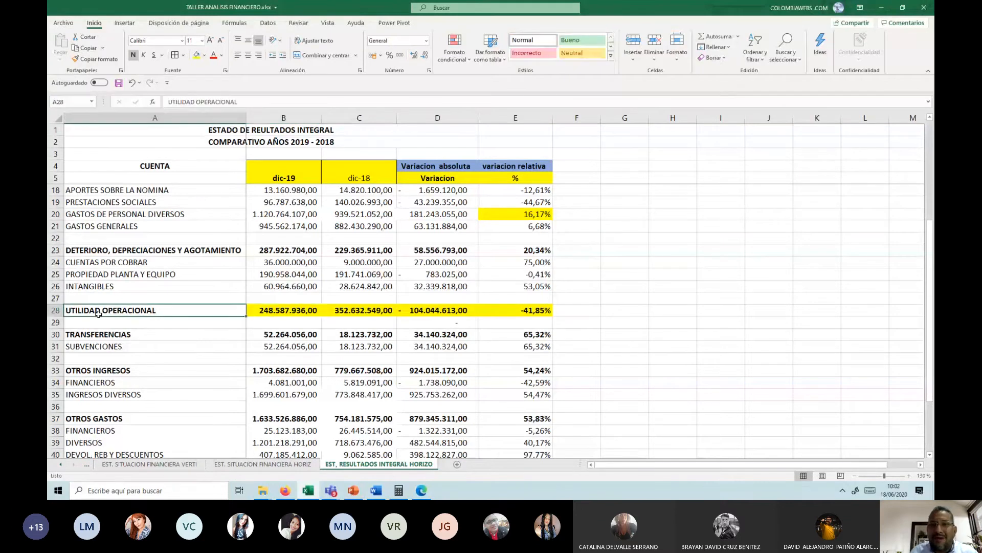
left_click(262, 101)
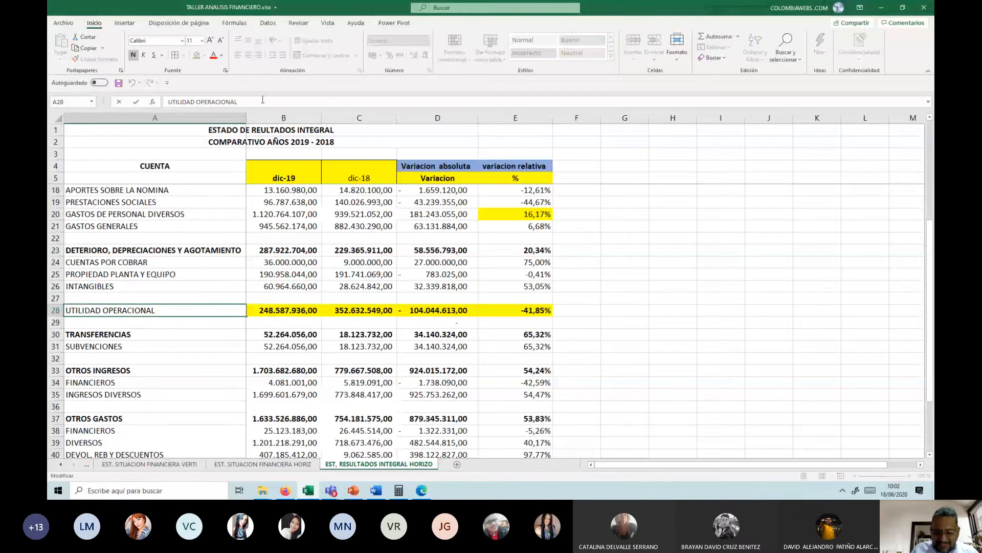
type("(PERDIDA)")
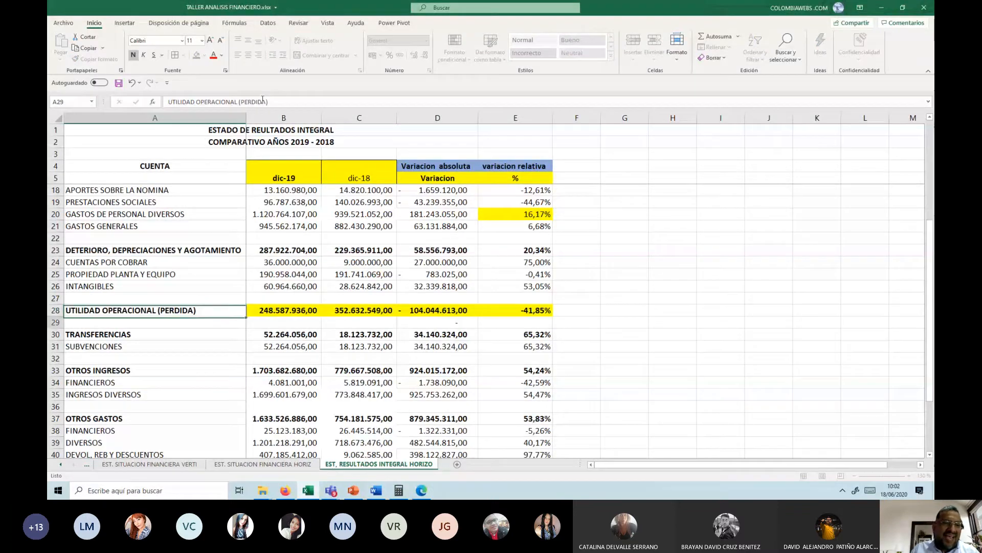
key("Tab")
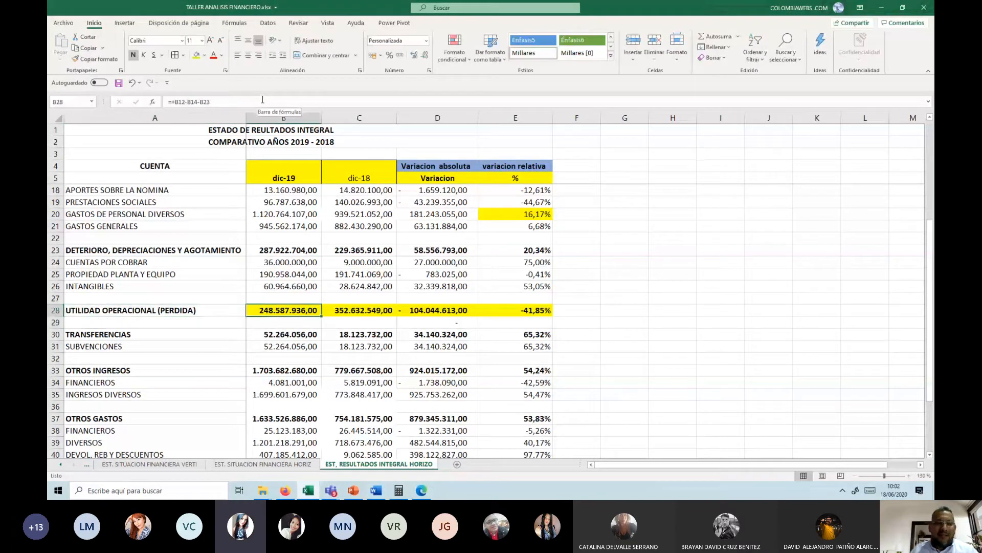
key("Left")
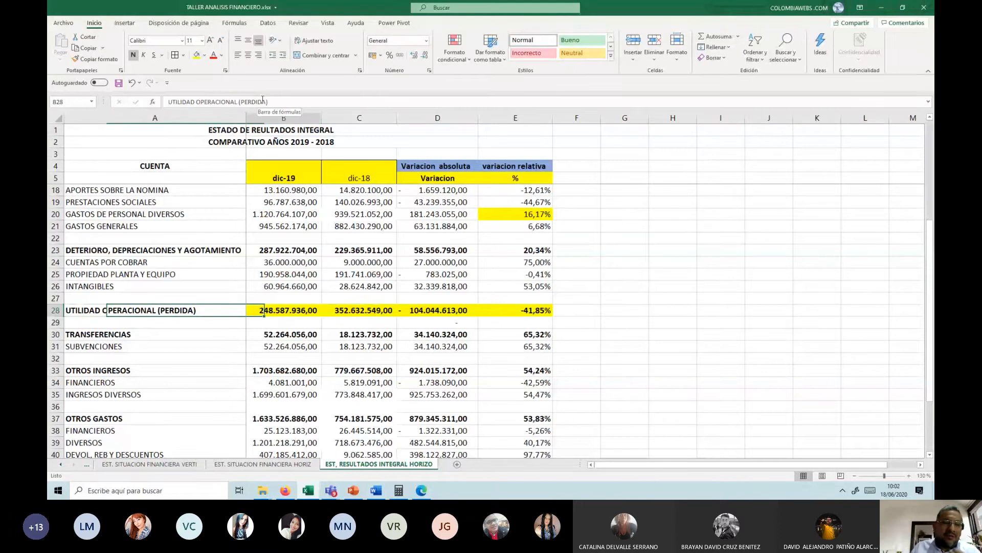
key("Right")
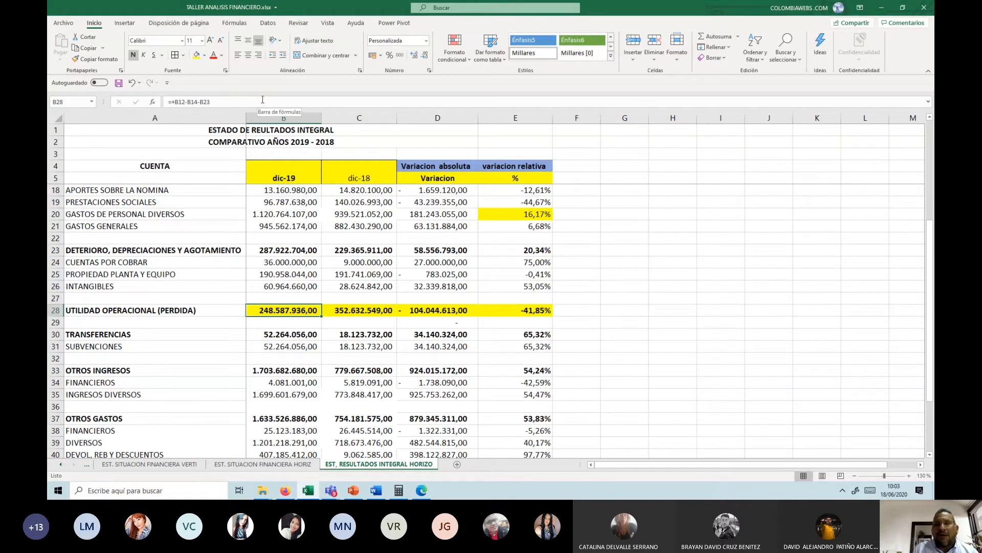
key("Left")
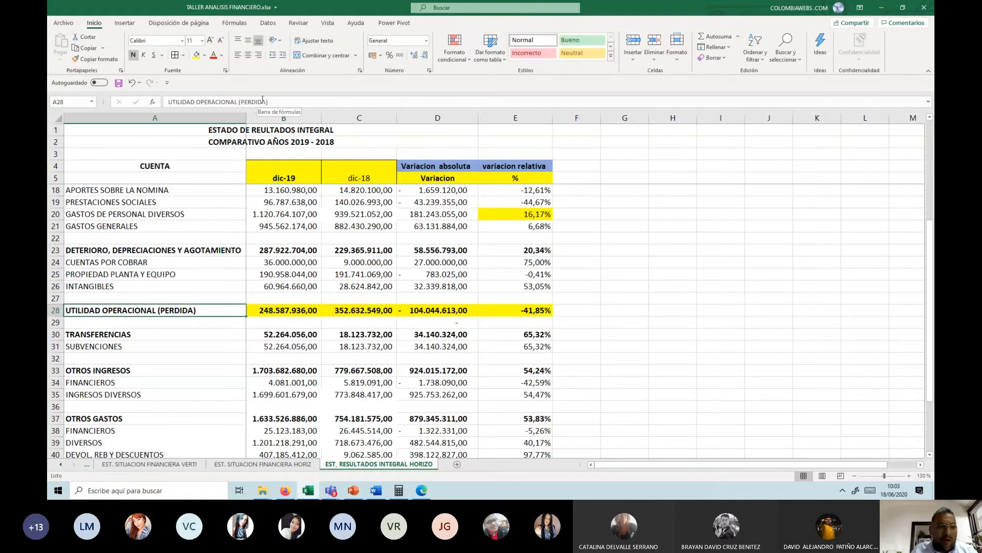
Step: Remove (PERDIDA) from the label in A28 so that it reads UTILIDAD OPERACIONAL
key("F2")
key("Left")
key("Left")
key("Left")
key("Left")
key("Left")
key("Left")
key("Left")
key("Left")
key("Left")
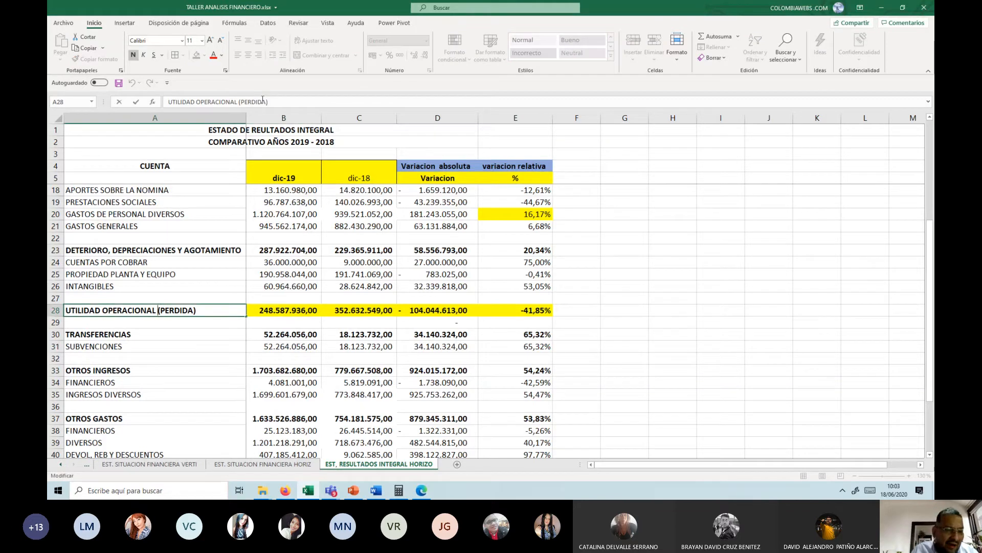
key("shift+Right")
key("shift+Right")
key("shift+Right")
key("shift+Right")
key("shift+Right")
key("shift+Right")
key("shift+Right")
key("shift+Right")
key("shift+Right")
key("Delete")
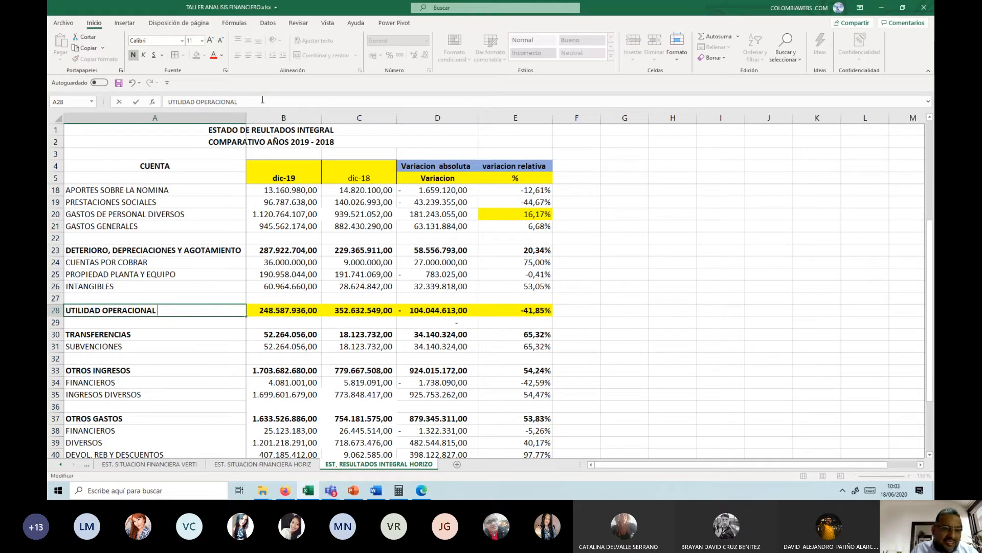
key("Return")
Step: Review the yearly values and relative variation of UTILIDAD OPERACIONAL in row 28 and the relative variation of INTANGIBLES in E26
key("Up")
key("Right")
key("Right")
key("Right")
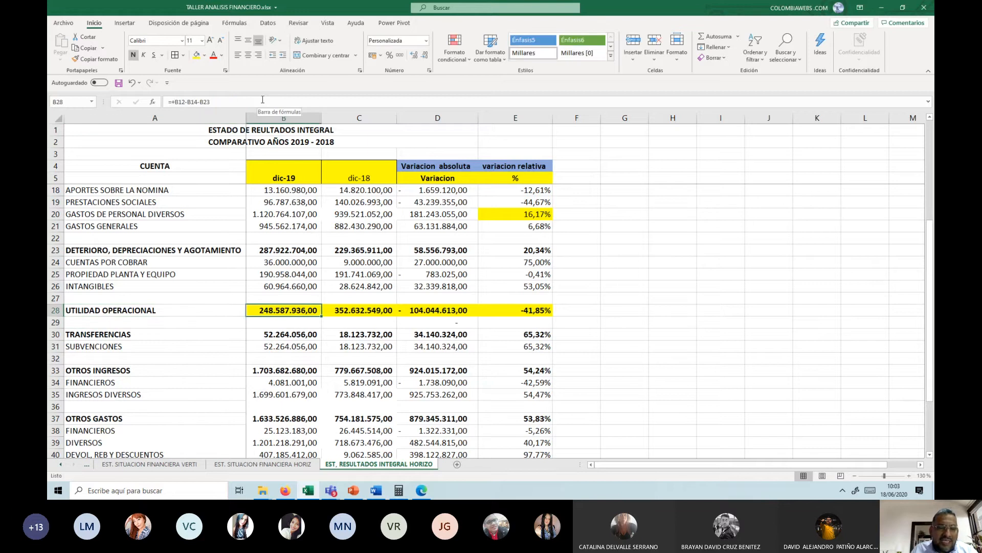
key("Left")
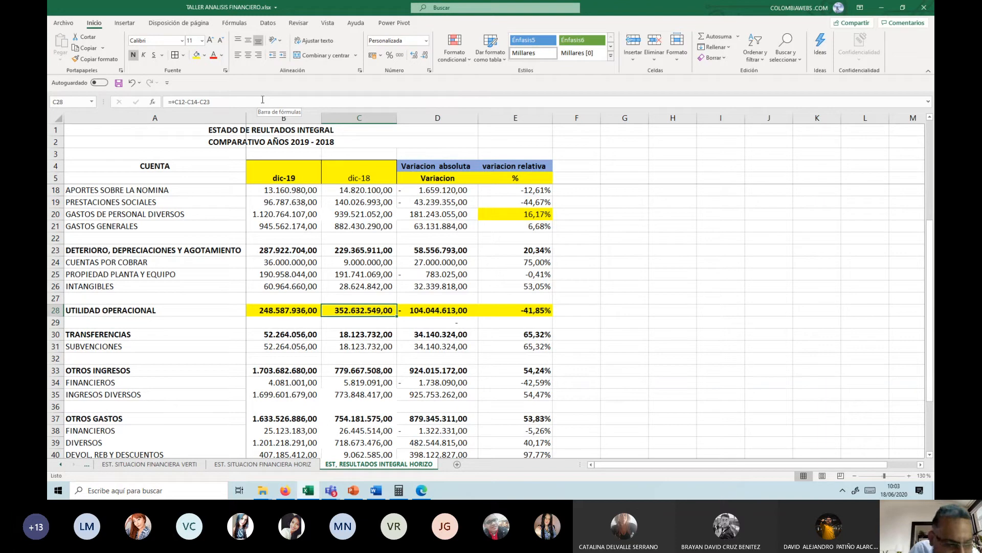
key("Right")
key("Right")
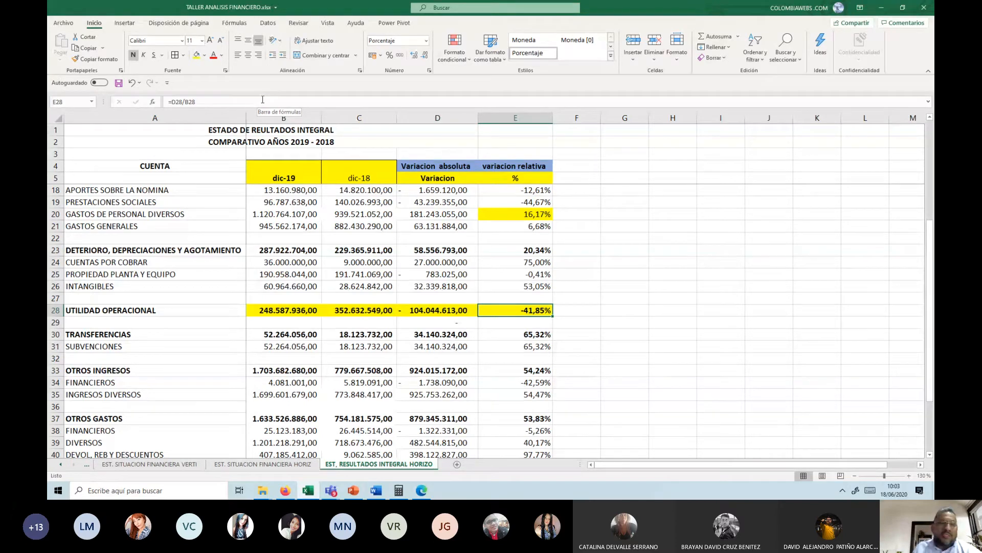
key("Up")
key("Up")
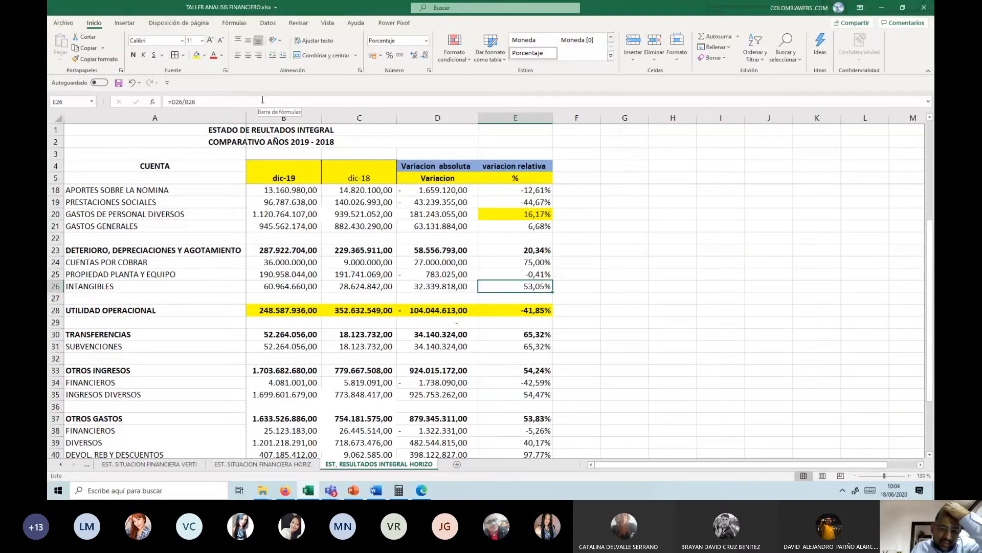
Step: Compare the 2019 and 2018 values of SUBVENCIONES in B31 and C31
scroll(311, 224, "down", 1)
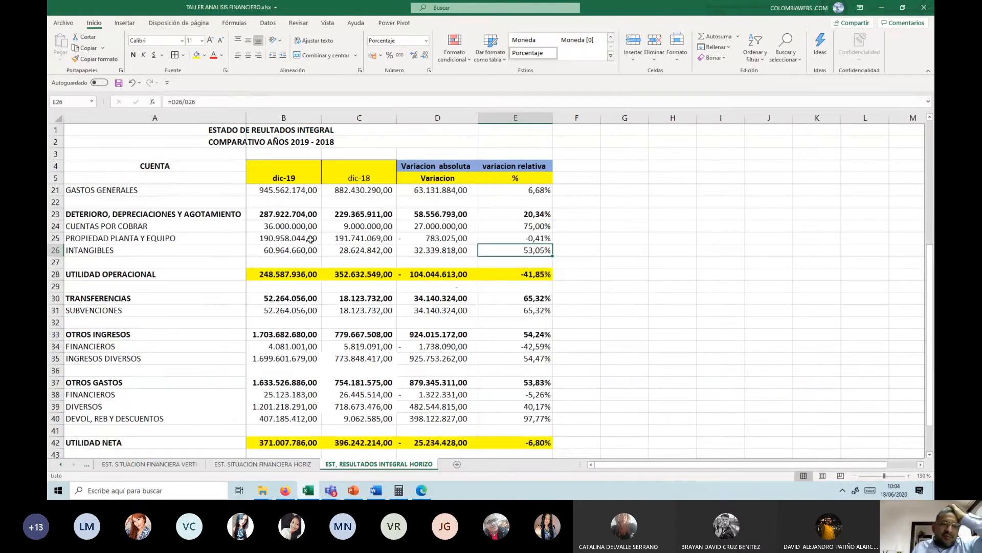
scroll(318, 284, "down", 1)
left_click(307, 275)
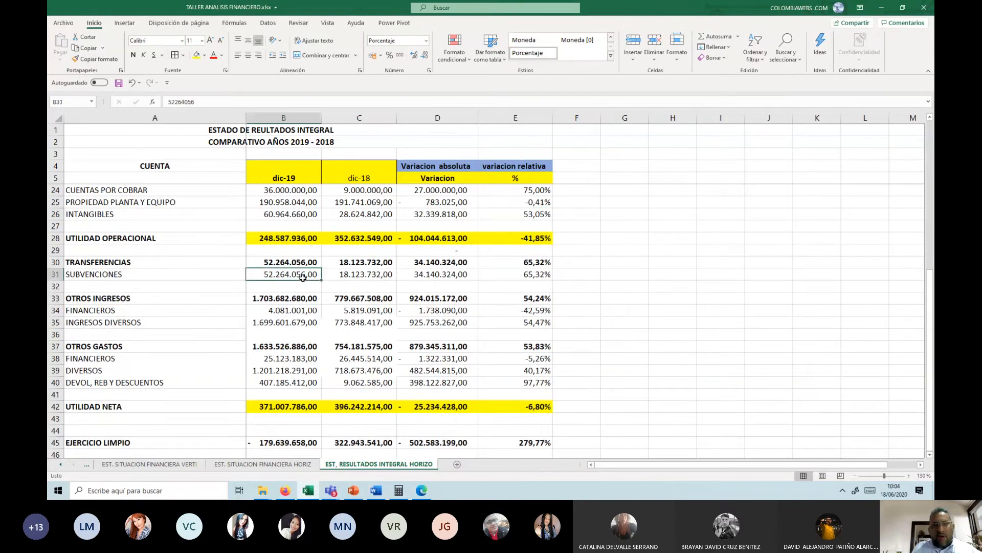
left_click(334, 276)
left_click(307, 273)
left_click(373, 273)
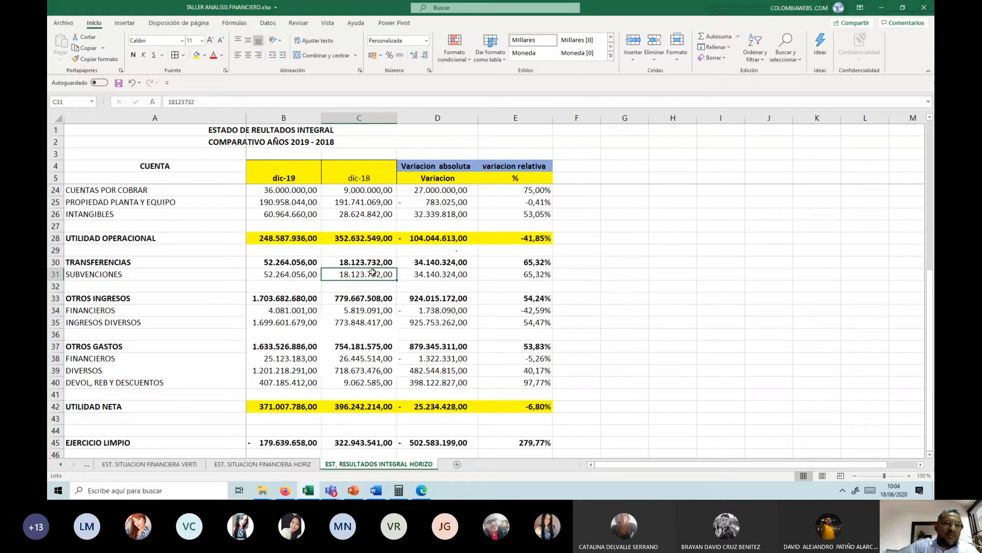
Step: Review the SUBVENCIONES account label in A31 and its absolute variation in D31
key("Left")
key("Left")
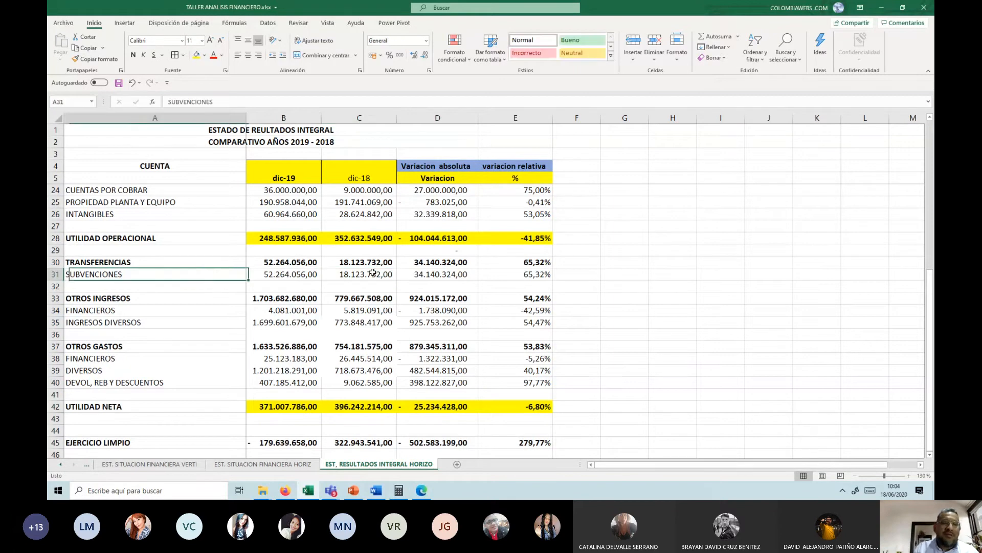
key("Right")
key("Right")
key("Right")
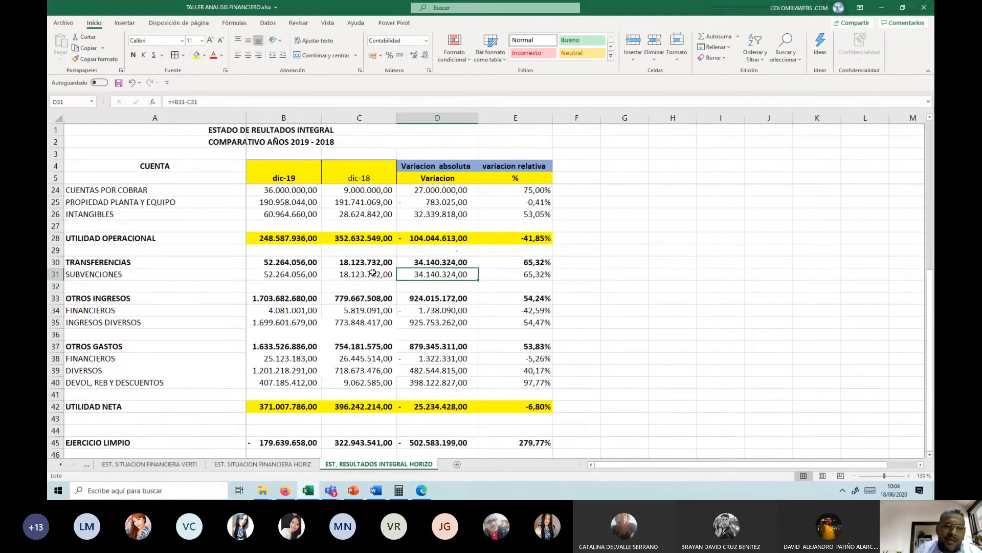
Step: Highlight in yellow the relative variation of OTROS INGRESOS in E33 and the absolute variation of INGRESOS DIVERSOS in D35
scroll(180, 271, "down", 1)
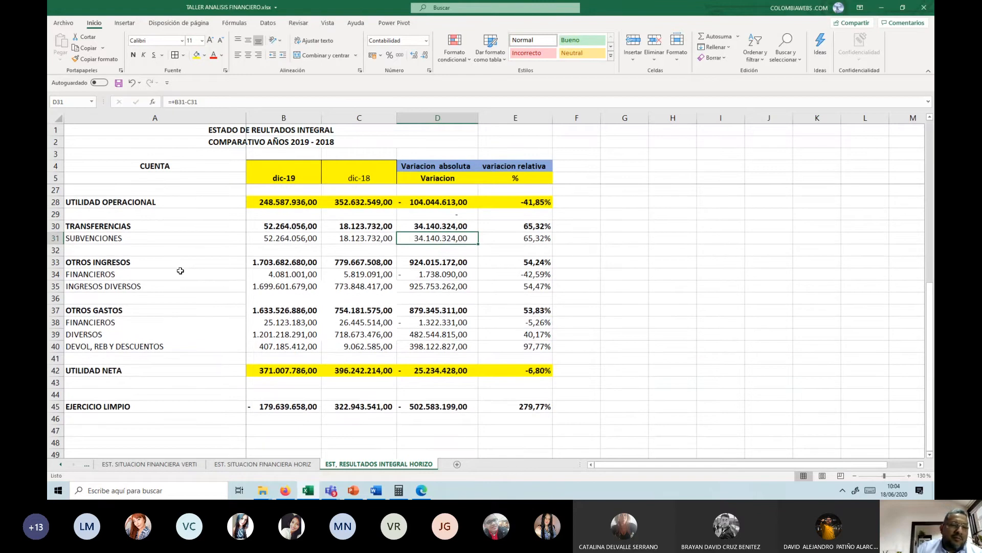
left_click(399, 271)
left_click(538, 262)
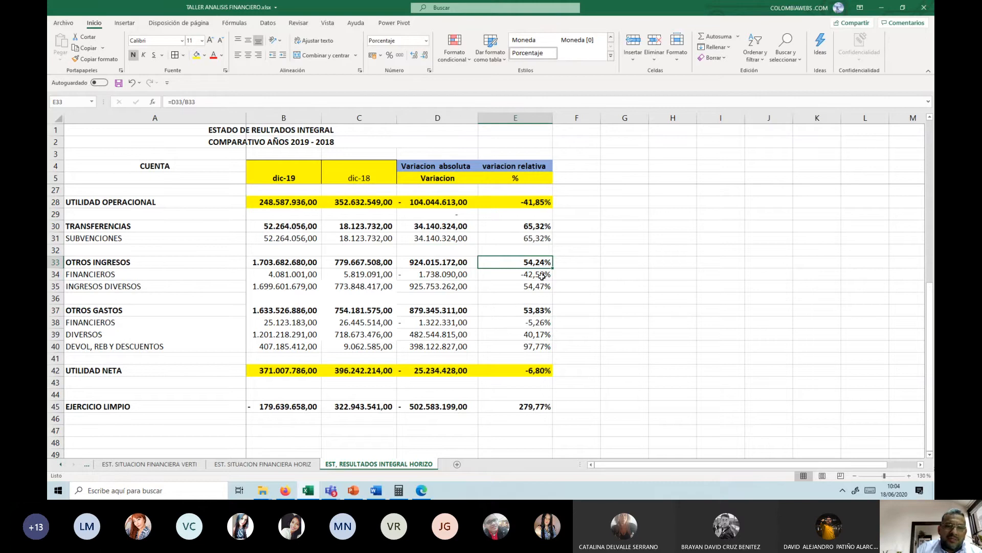
left_click(422, 287)
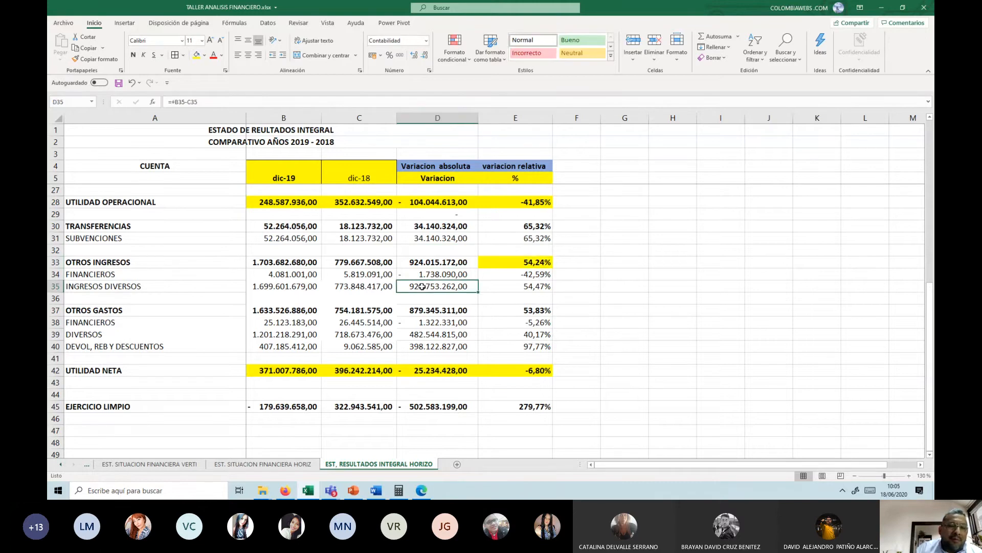
left_click(196, 54)
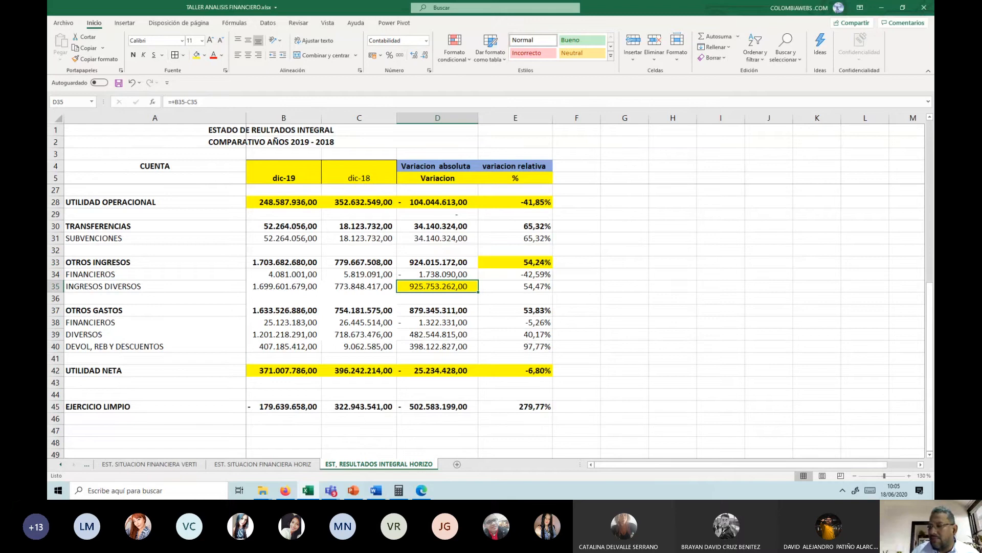
Step: Compare the 2018 and 2019 values of INGRESOS DIVERSOS in C35 and B35 with its absolute variation in D35
key("alt+Tab")
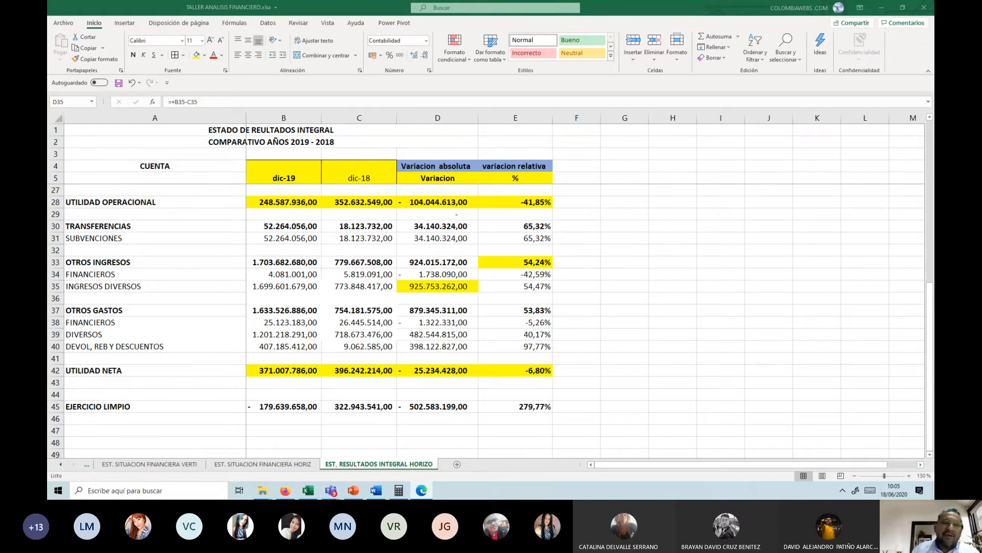
left_click(433, 294)
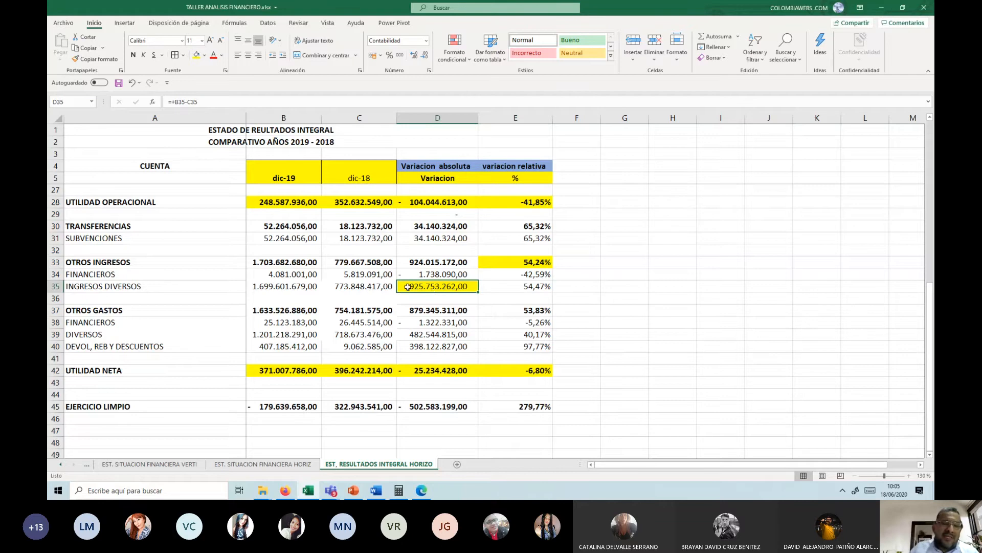
left_click(347, 288)
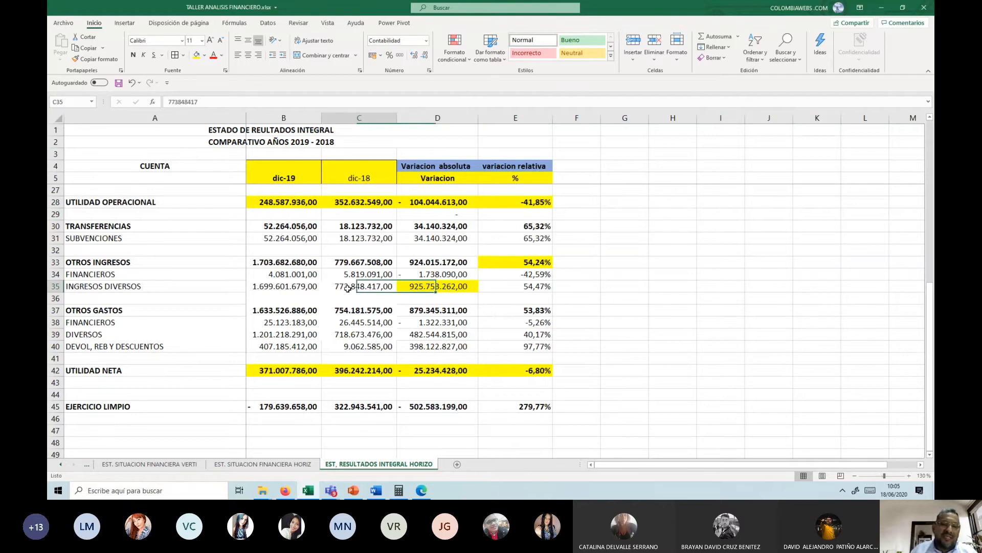
left_click(308, 288)
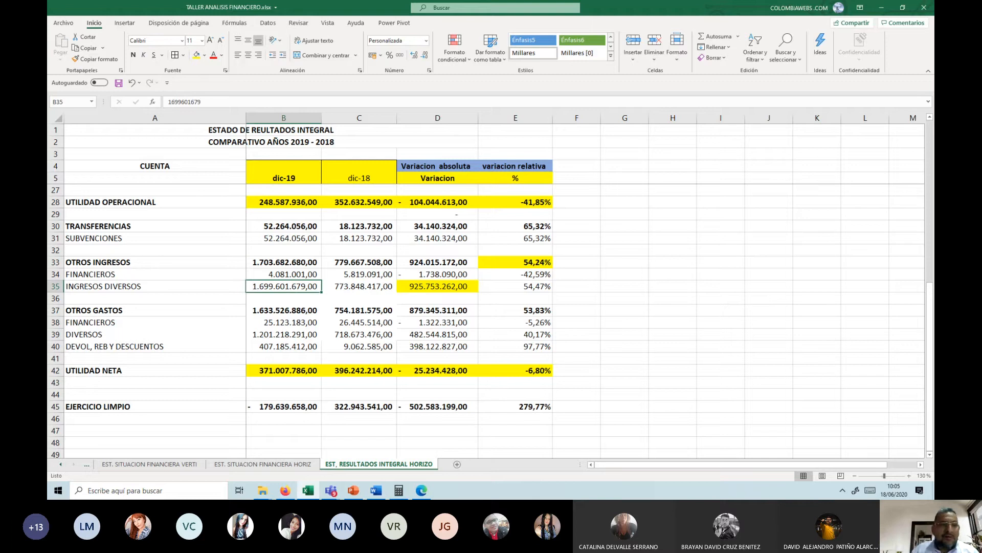
left_click(445, 285)
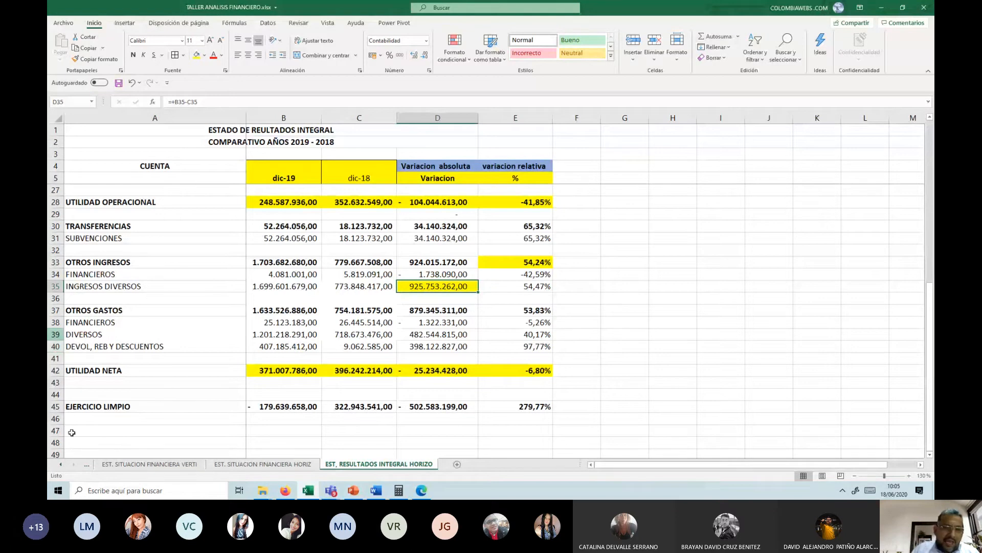
Step: Check the OTROS GASTOS variation and the DIVERSOS figures in row 39, and highlight the relative variation of DIVERSOS in E39 in yellow
left_click(421, 311)
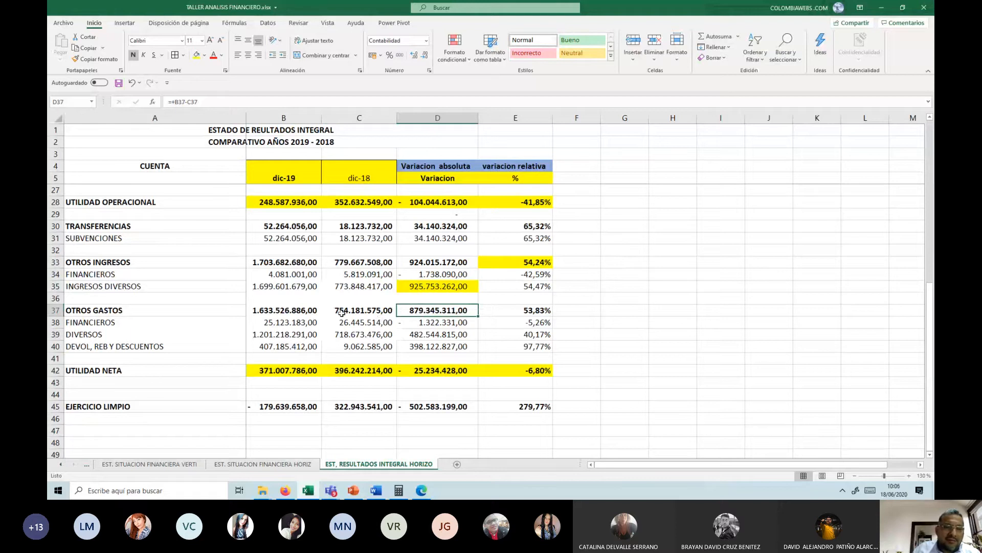
left_click_drag(341, 314, 437, 337)
left_click(292, 334)
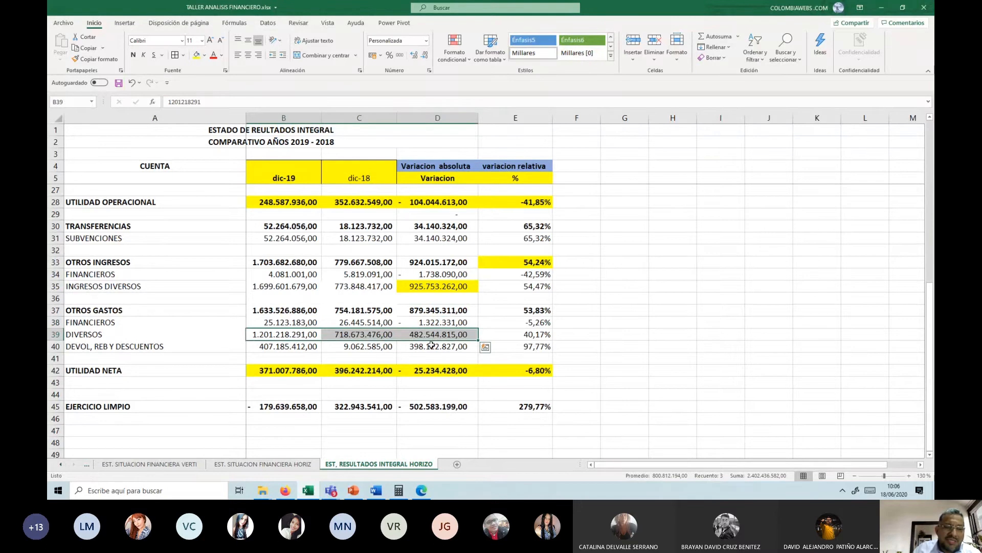
left_click(424, 338)
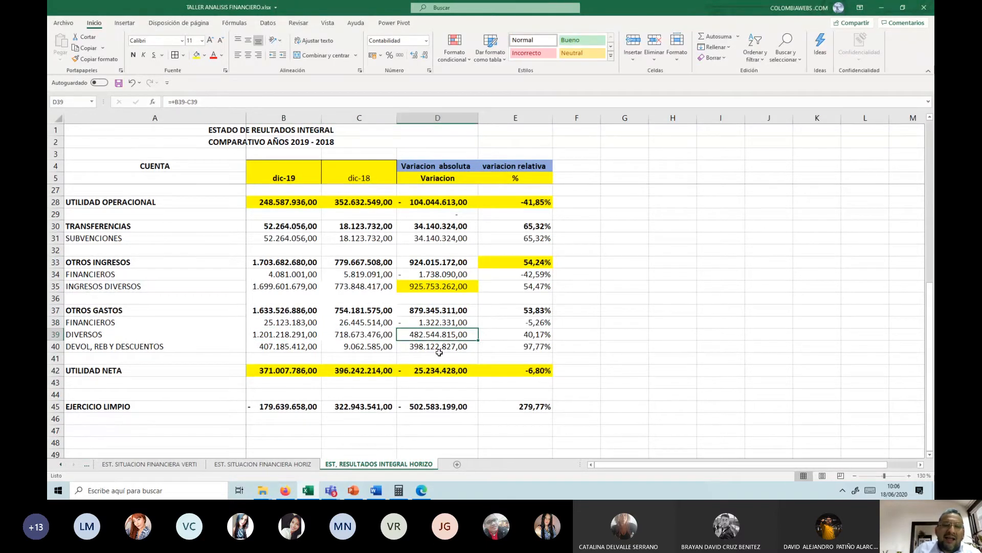
left_click(527, 334)
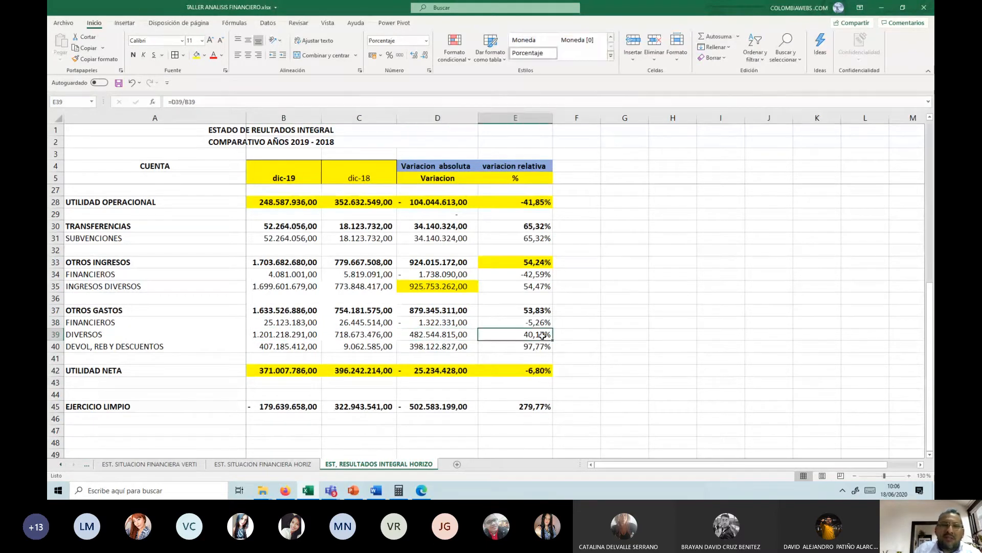
left_click(195, 56)
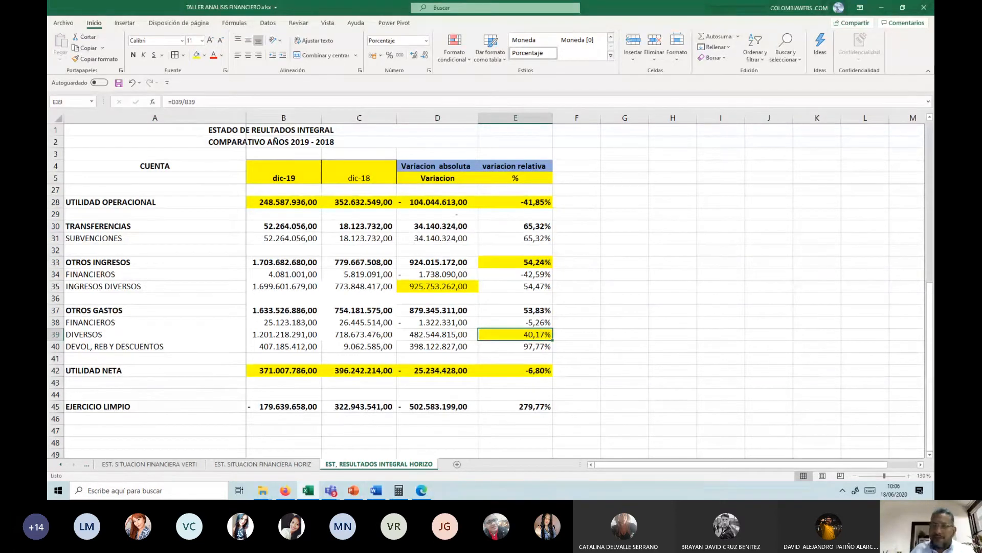
Step: Review the absolute and relative variations of UTILIDAD NETA in D42 and E42
key("alt+Tab")
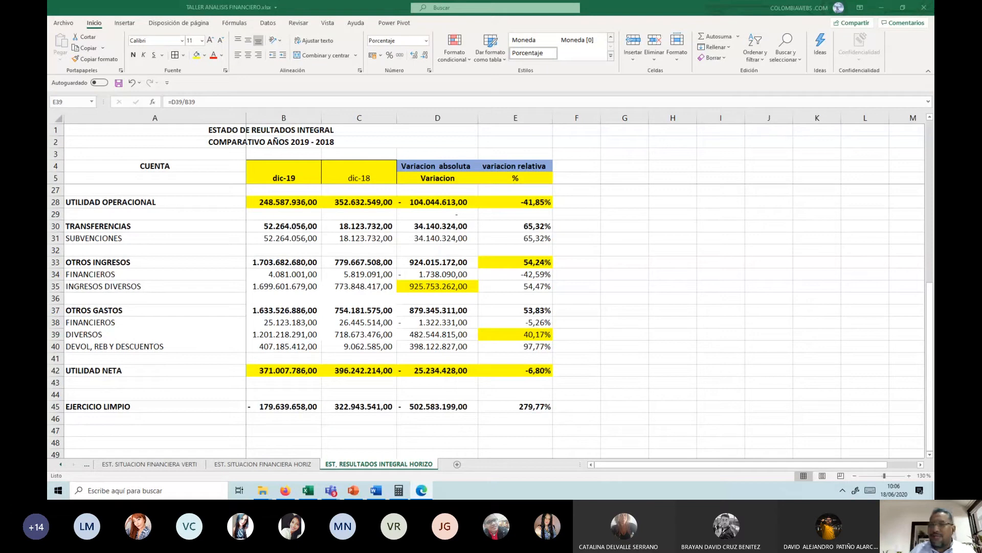
left_click(460, 372)
left_click(455, 372)
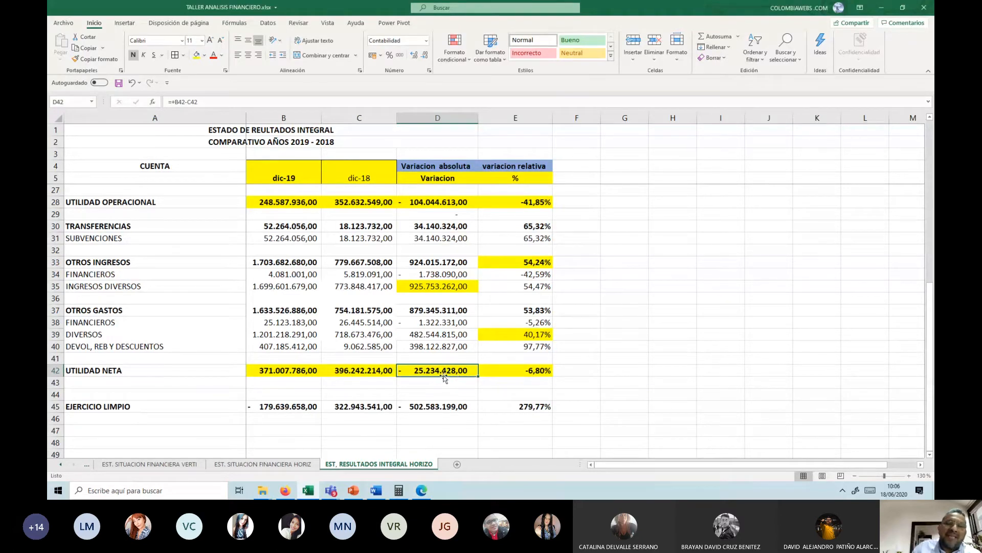
left_click(522, 371)
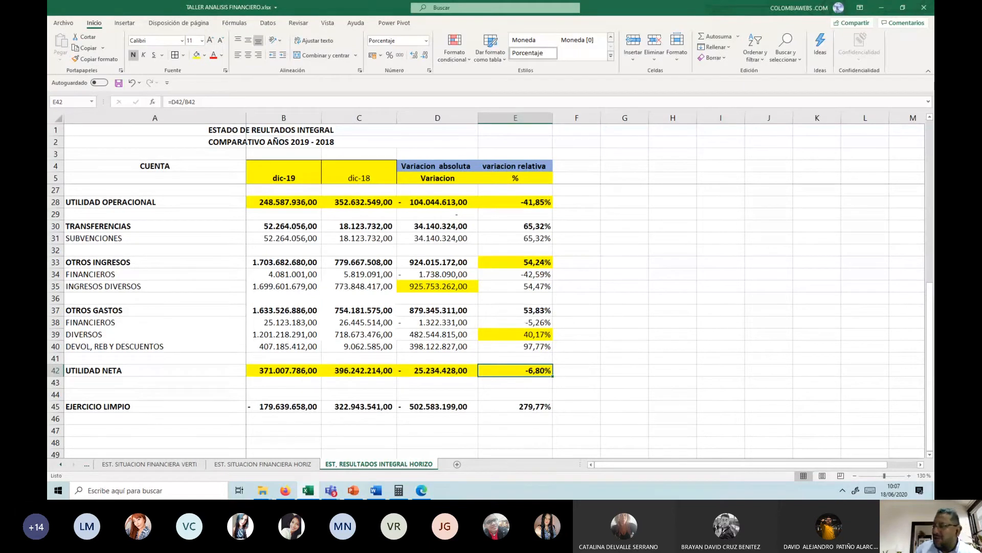
Step: Examine the absolute variation of DEVOL, REB Y DESCUENTOS in D40 against the UTILIDAD NETA figures in row 42
key("alt+Tab")
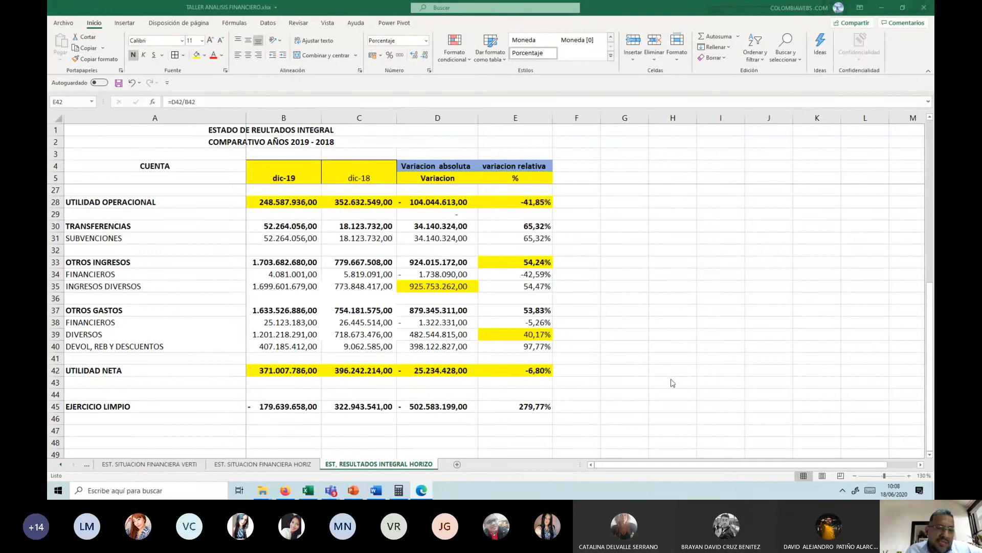
left_click(439, 345)
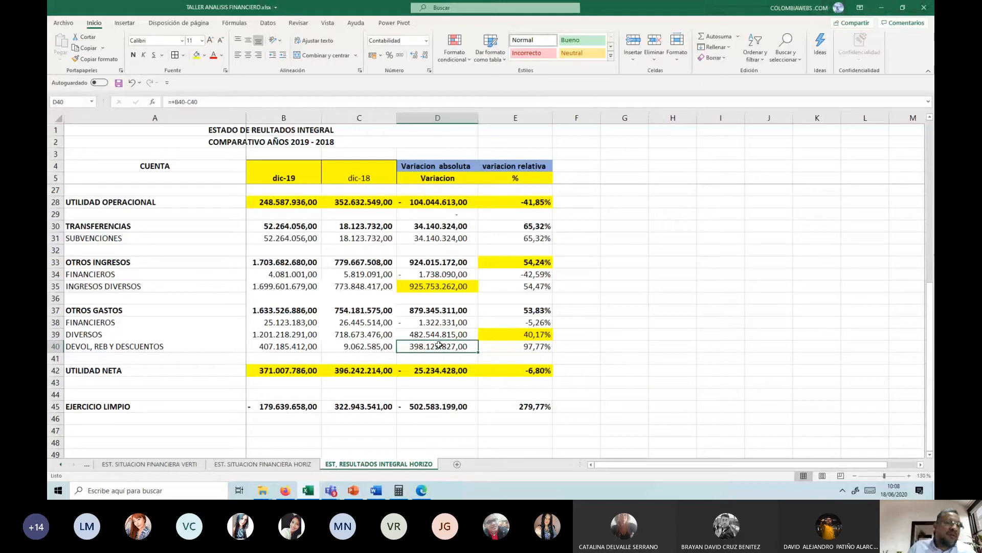
left_click(294, 377)
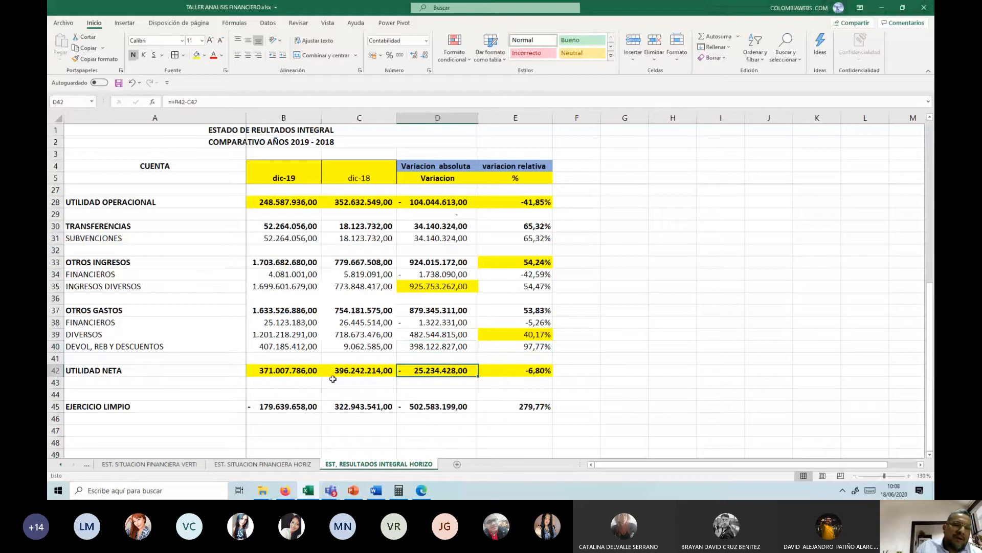
left_click(313, 370)
left_click(532, 371)
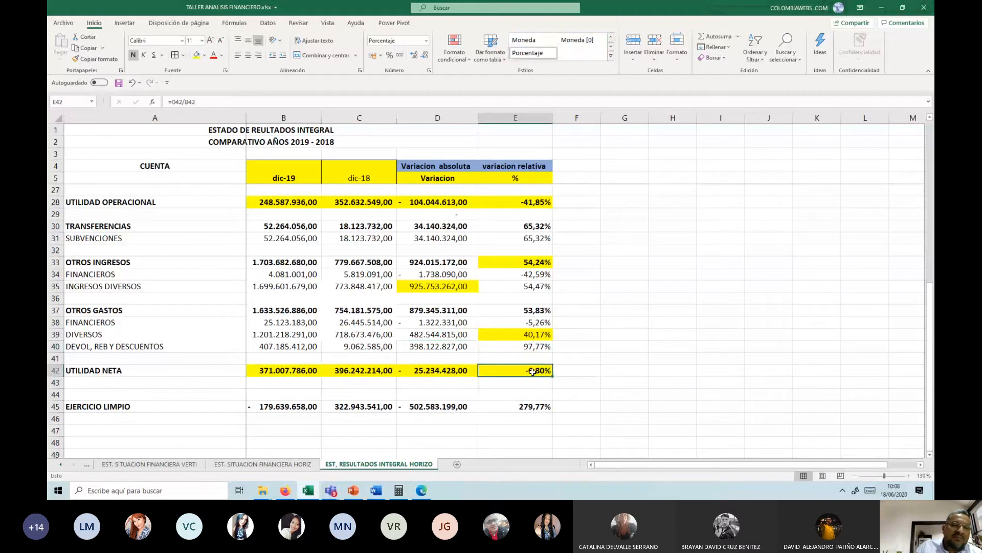
Step: Look back over the whole income statement and check the relative variation of UTILIDAD OPERACIONAL in E28
scroll(533, 372, "up", 7)
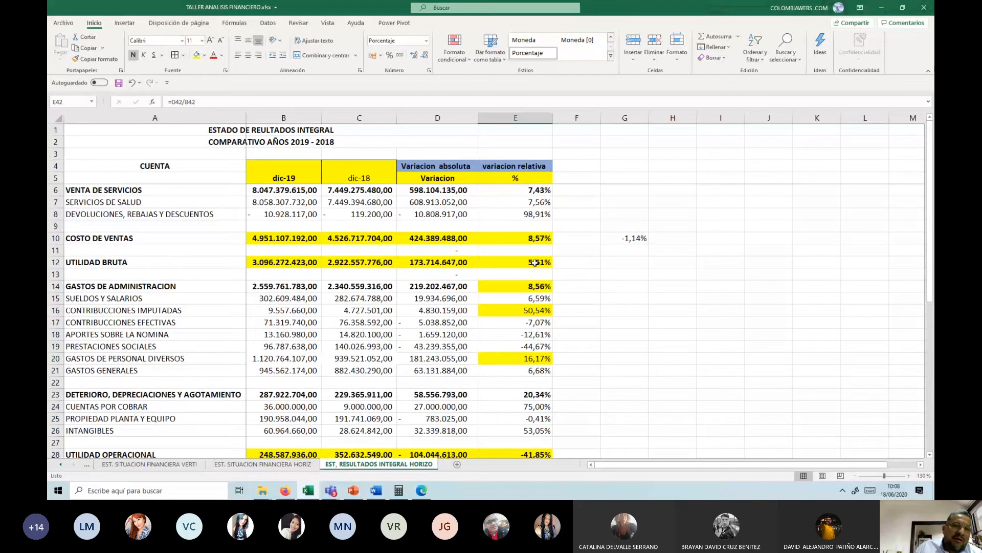
scroll(535, 262, "down", 1)
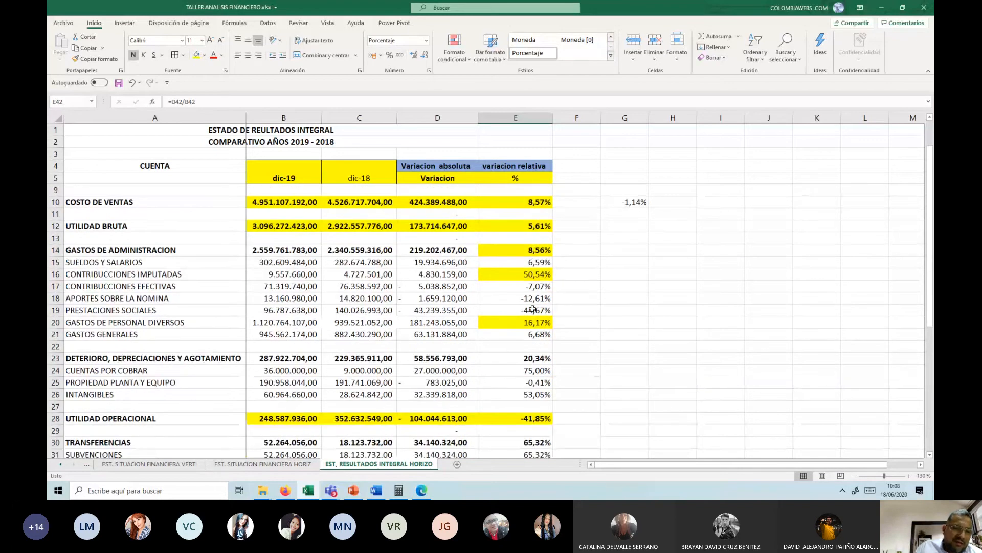
scroll(532, 327, "down", 2)
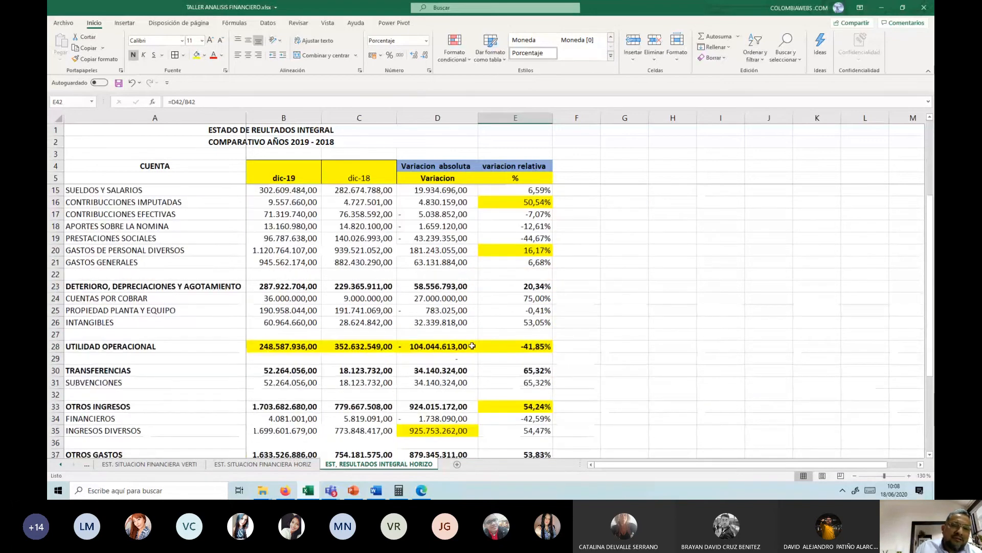
left_click(520, 347)
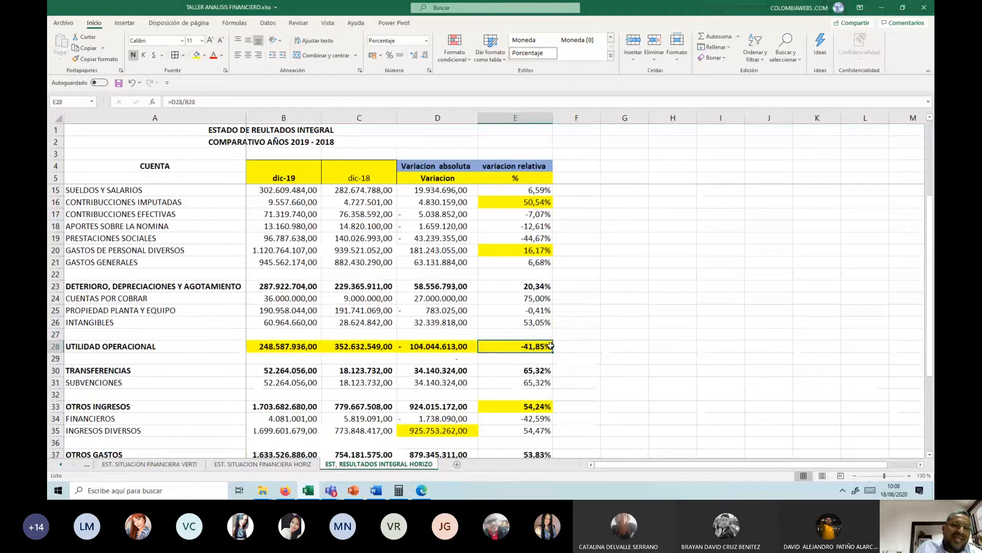
scroll(541, 369, "down", 2)
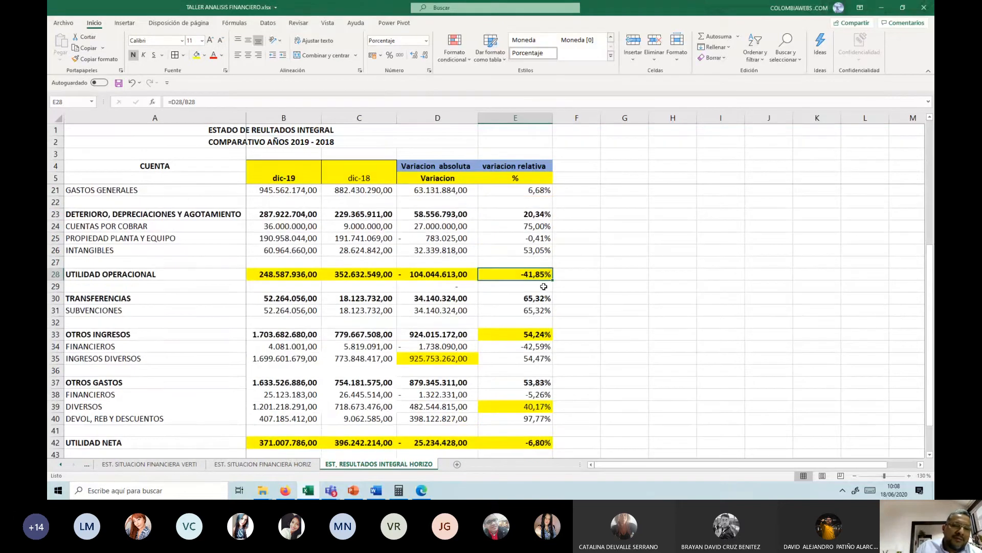
scroll(543, 287, "down", 2)
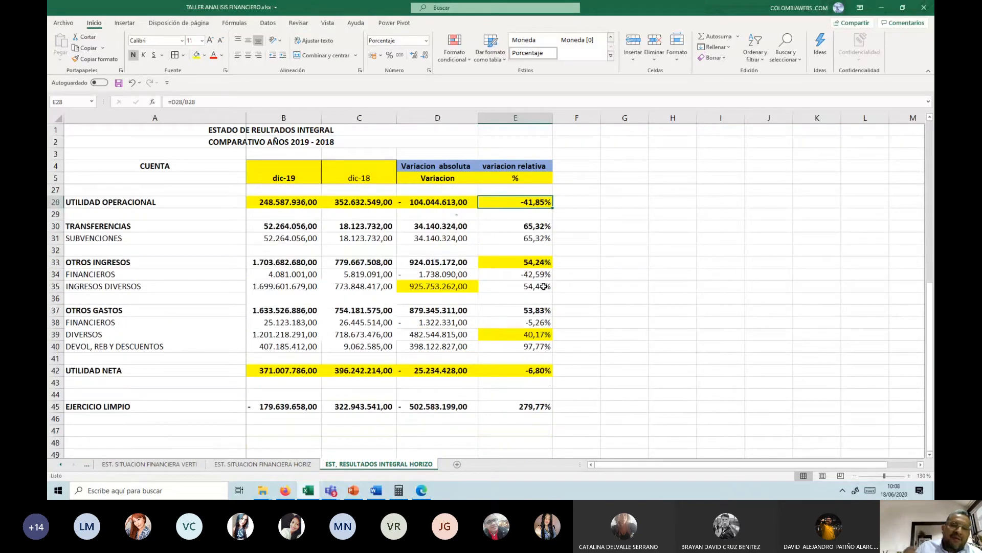
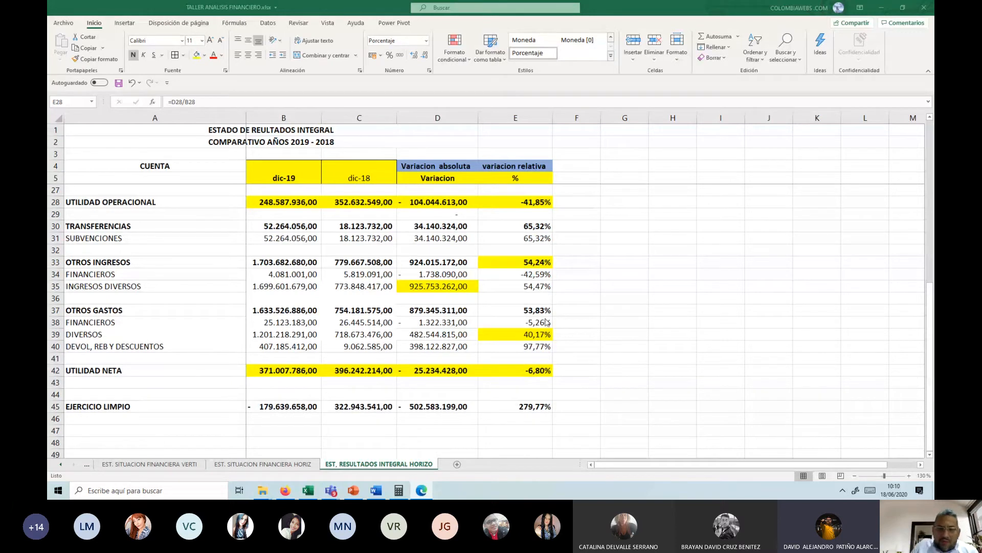
Step: Highlight the absolute and relative variations of PROPIEDAD PLANTA Y EQUIPO in D25:E25 of the income statement in yellow
scroll(612, 323, "up", 3)
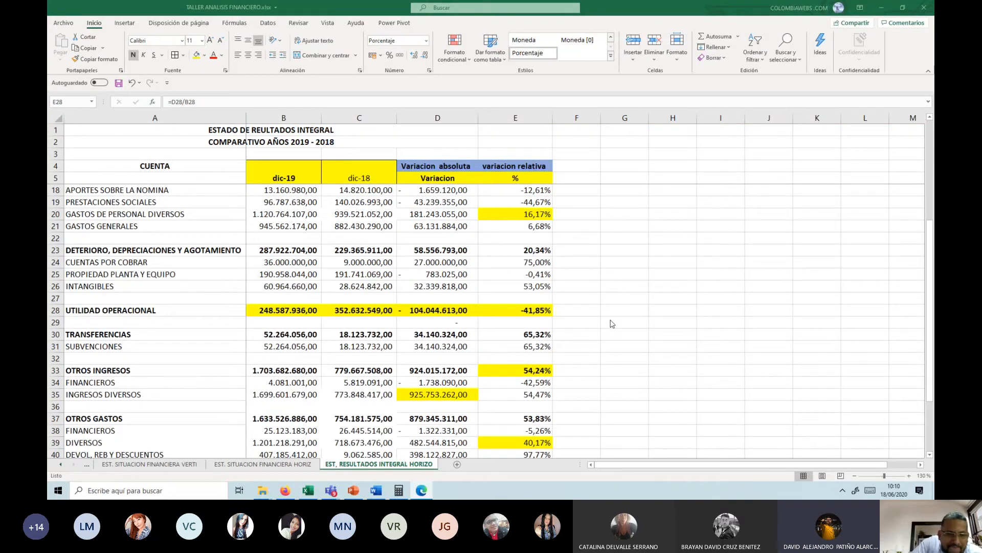
scroll(612, 323, "up", 1)
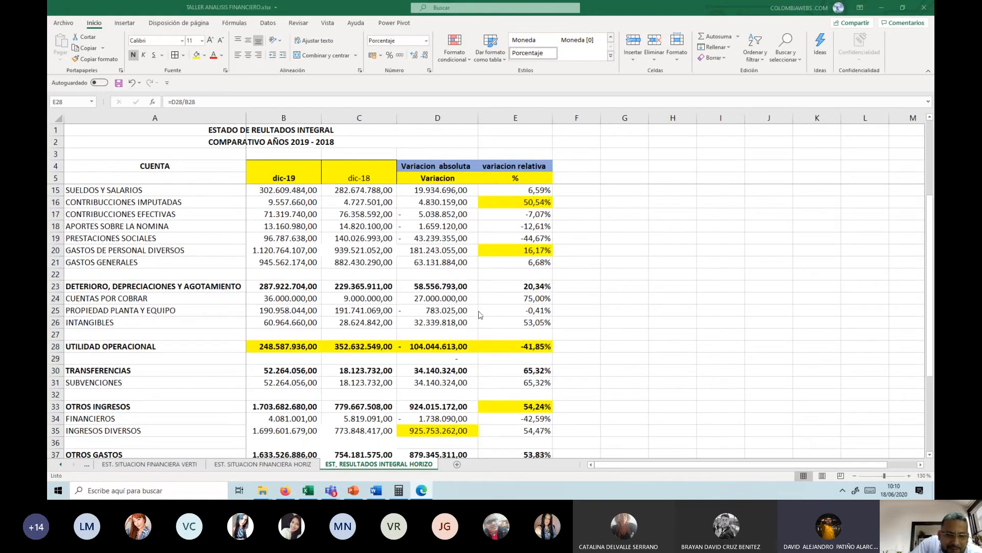
left_click(448, 311)
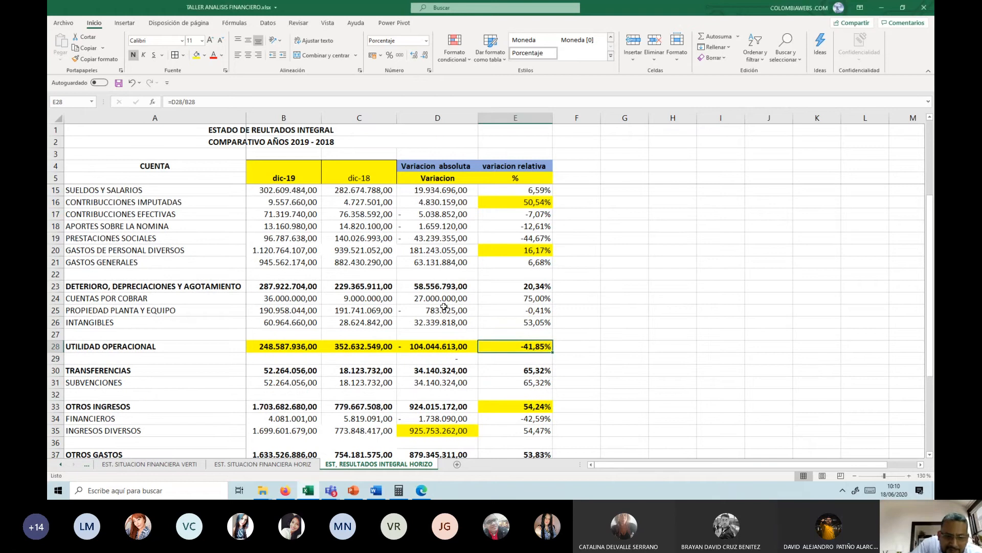
left_click_drag(439, 311, 510, 311)
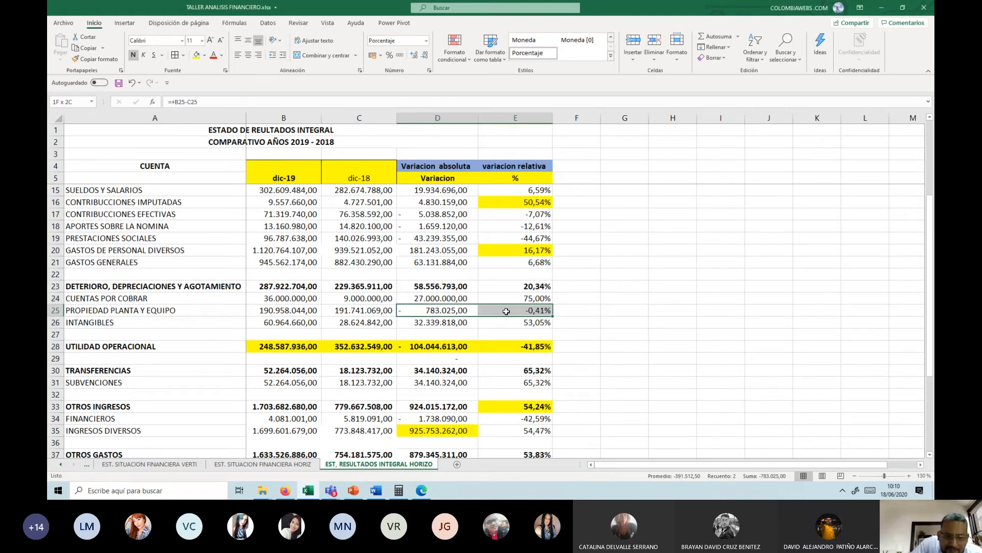
left_click(196, 55)
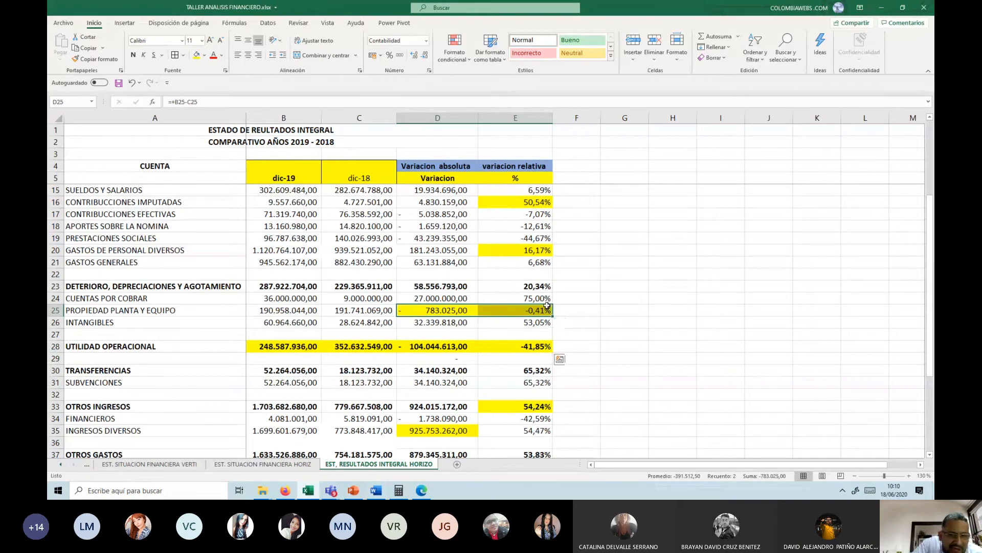
Step: On the EST. SITUACION FINANCIERA HORIZ sheet, highlight the relative variations of TERRENOS and EDIFICACIONES in E25:E26 in yellow
scroll(547, 306, "up", 1)
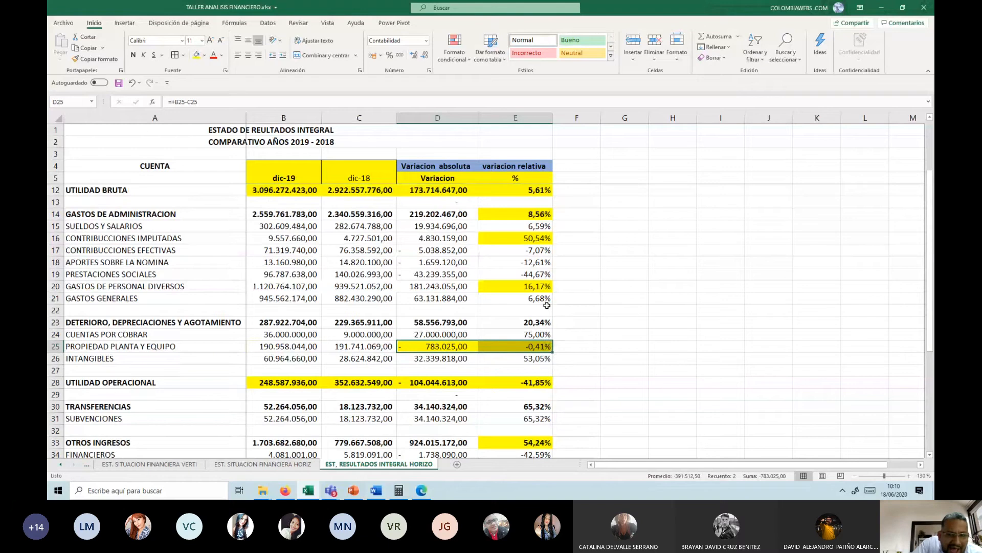
scroll(547, 305, "up", 2)
scroll(547, 306, "down", 4)
left_click(303, 465)
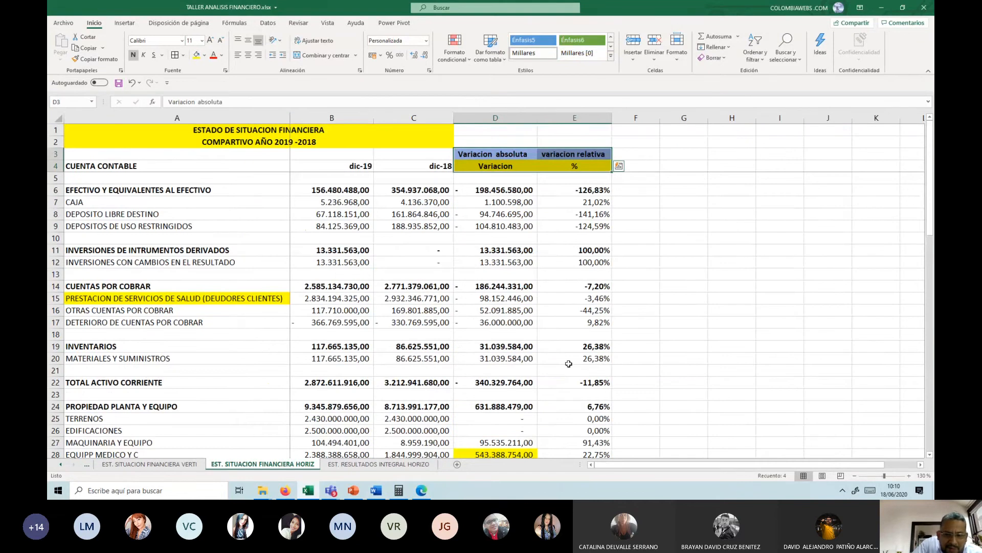
scroll(565, 354, "down", 1)
scroll(566, 355, "up", 1)
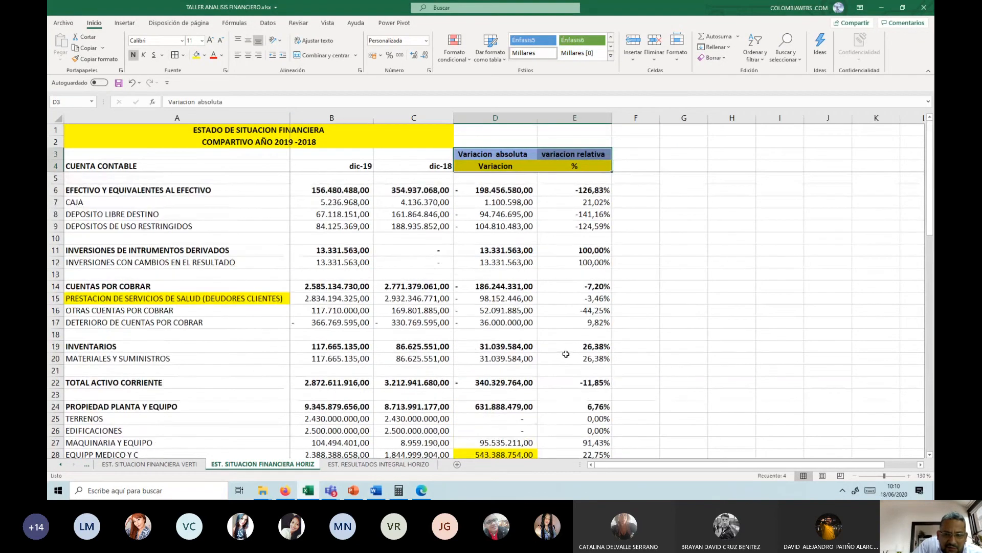
scroll(566, 354, "down", 2)
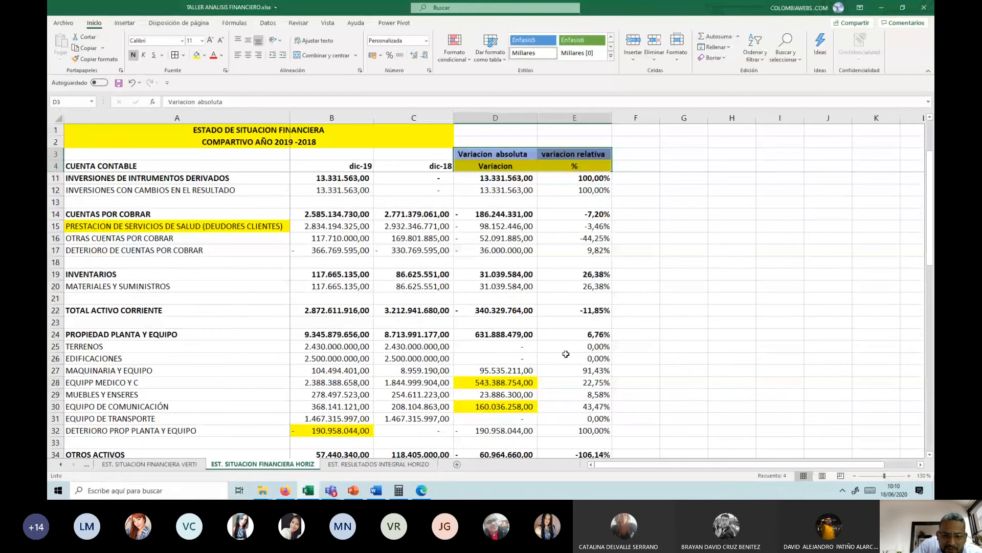
scroll(566, 354, "down", 1)
left_click_drag(583, 310, 583, 323)
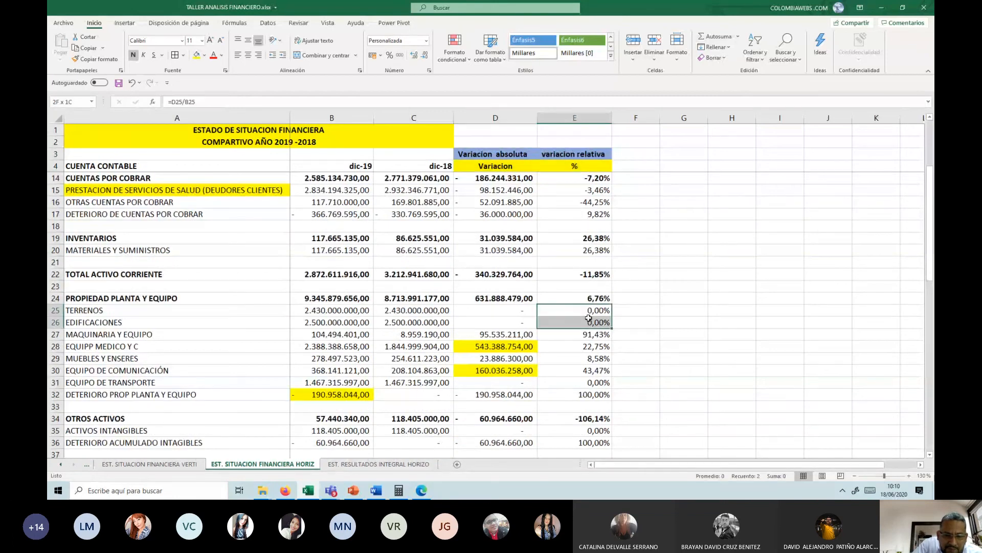
left_click(197, 55)
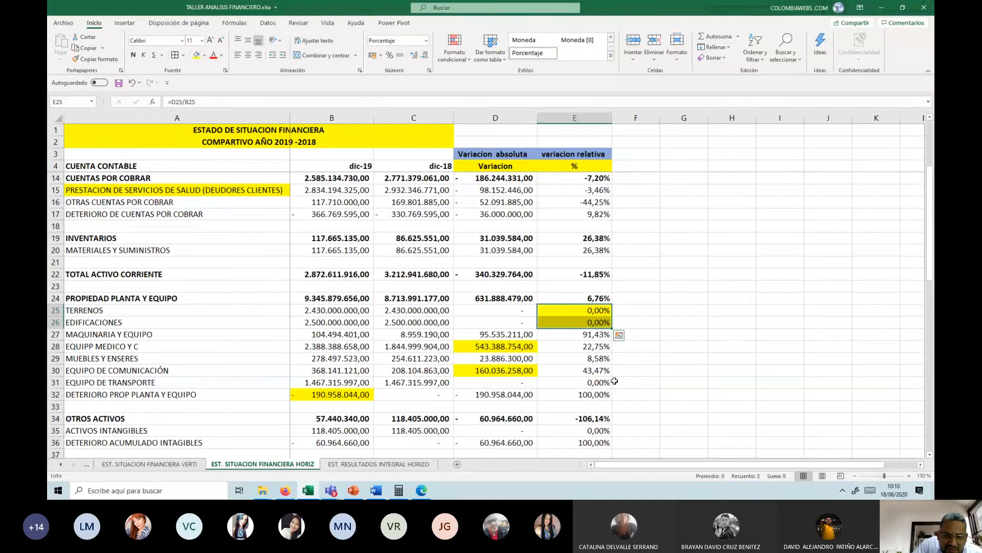
Step: Highlight the relative variation of DESCUENTOS DE NOMINA in E45 in yellow
scroll(611, 384, "down", 2)
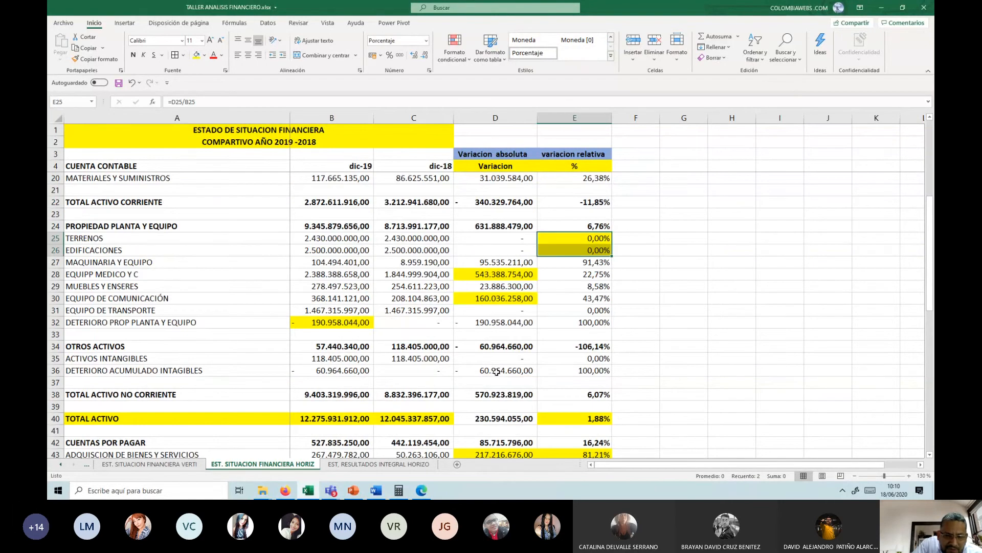
scroll(537, 371, "down", 2)
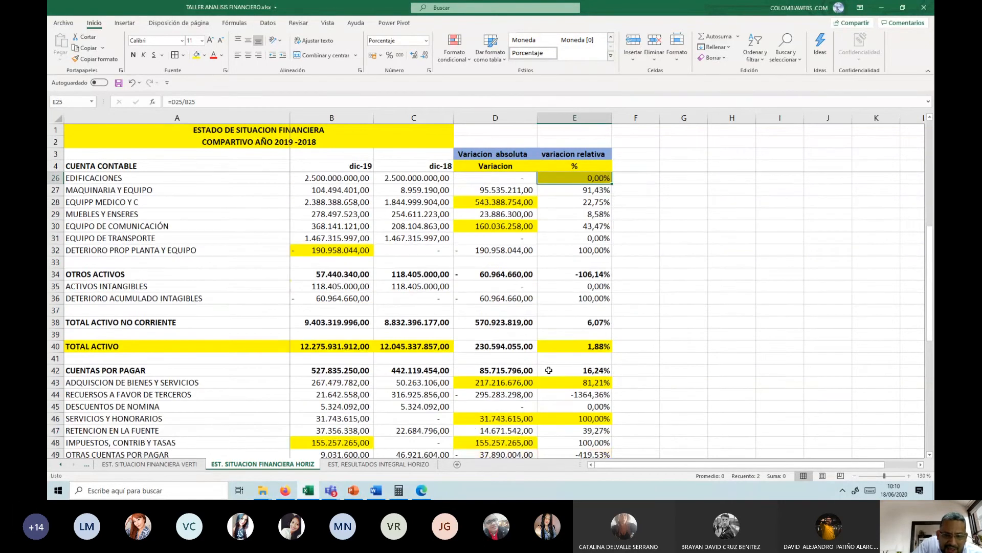
scroll(548, 370, "down", 2)
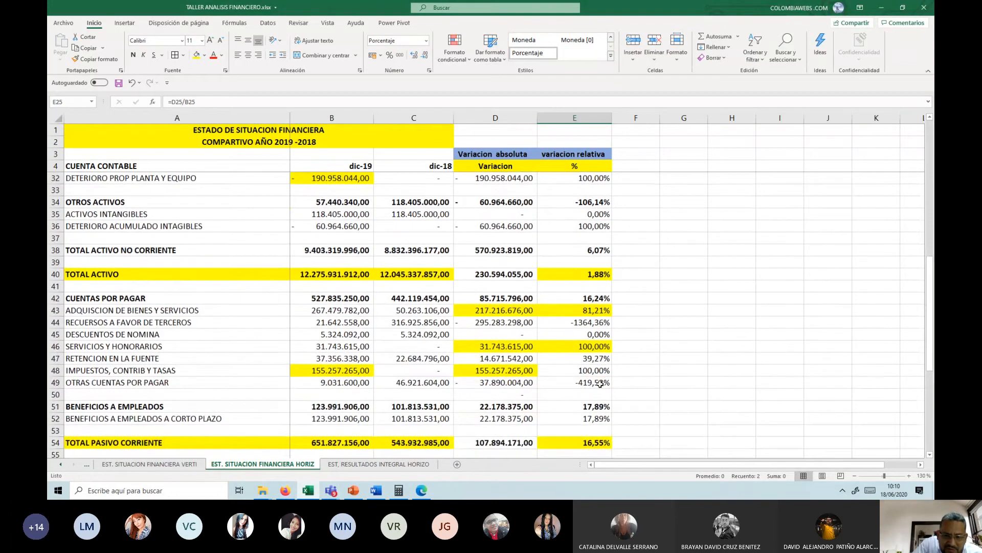
left_click(597, 335)
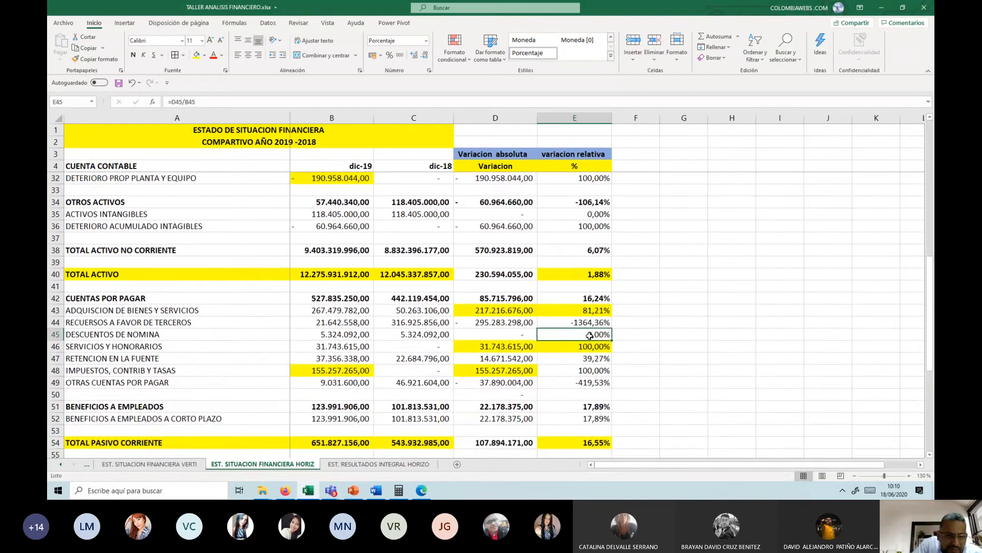
left_click(196, 55)
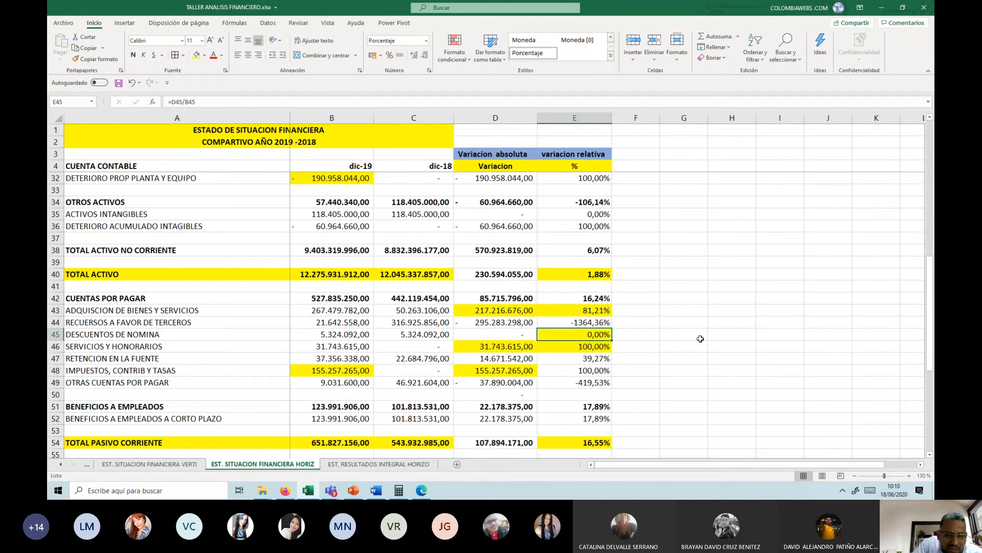
Step: Highlight the relative variation of LITIGIOS Y DEMANDAS in E57 in yellow
scroll(614, 353, "down", 3)
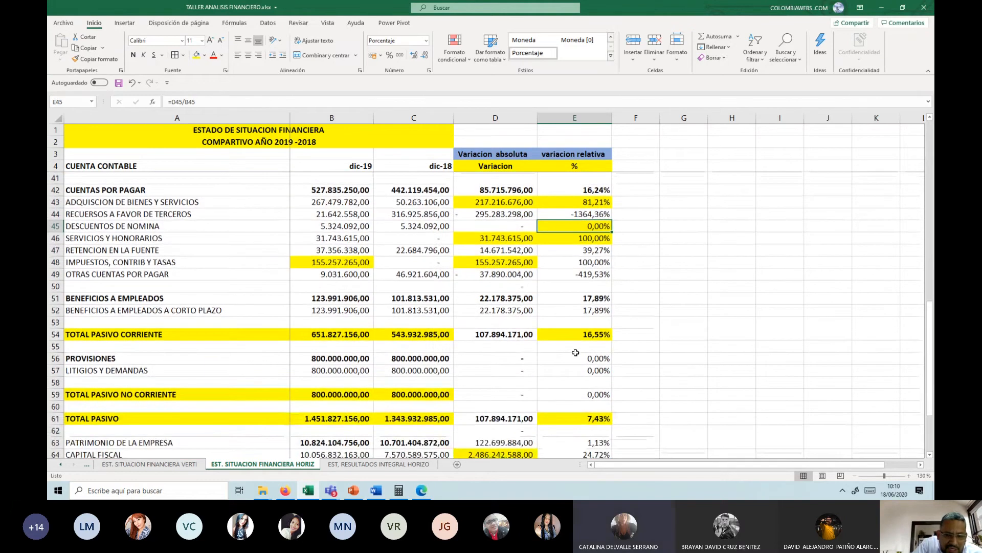
left_click(604, 372)
left_click(196, 55)
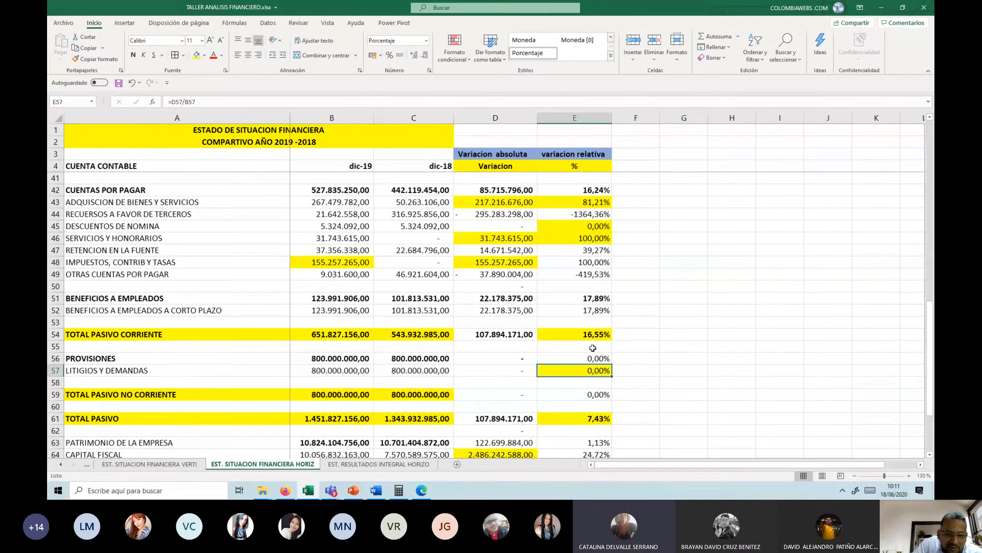
Step: Highlight the relative variation of PATRIMONIO DE LA EMPRESA in E63 in yellow
scroll(598, 357, "down", 1)
scroll(598, 357, "down", 1)
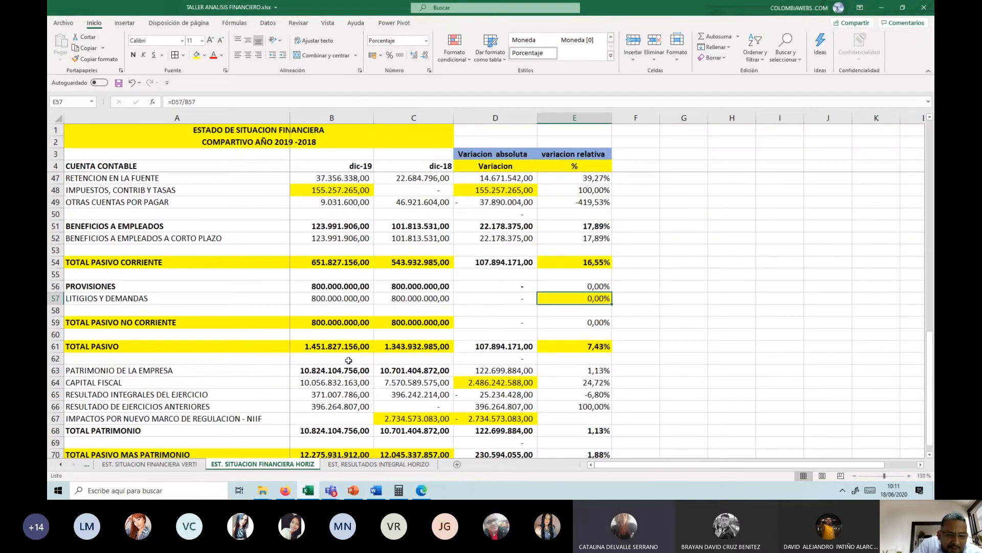
left_click(604, 369)
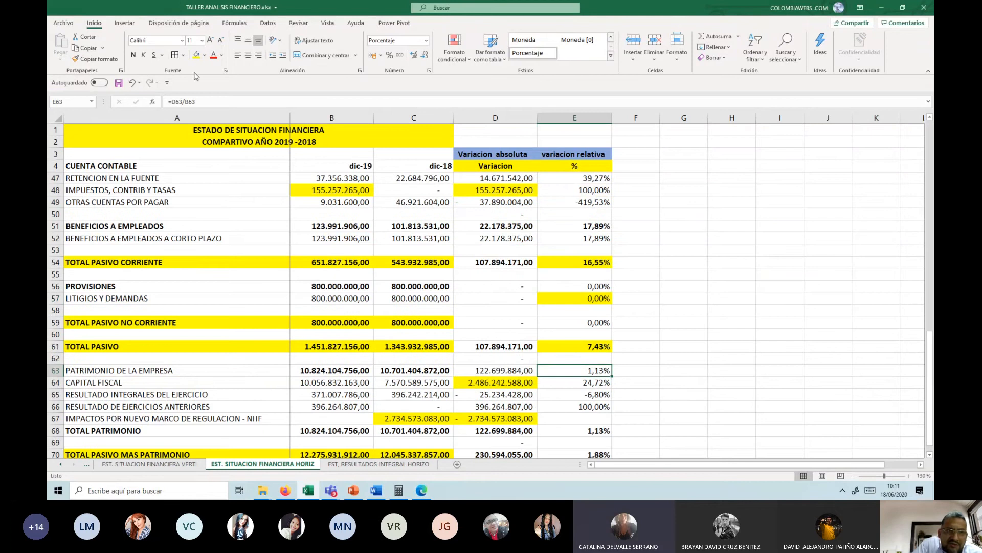
left_click(196, 55)
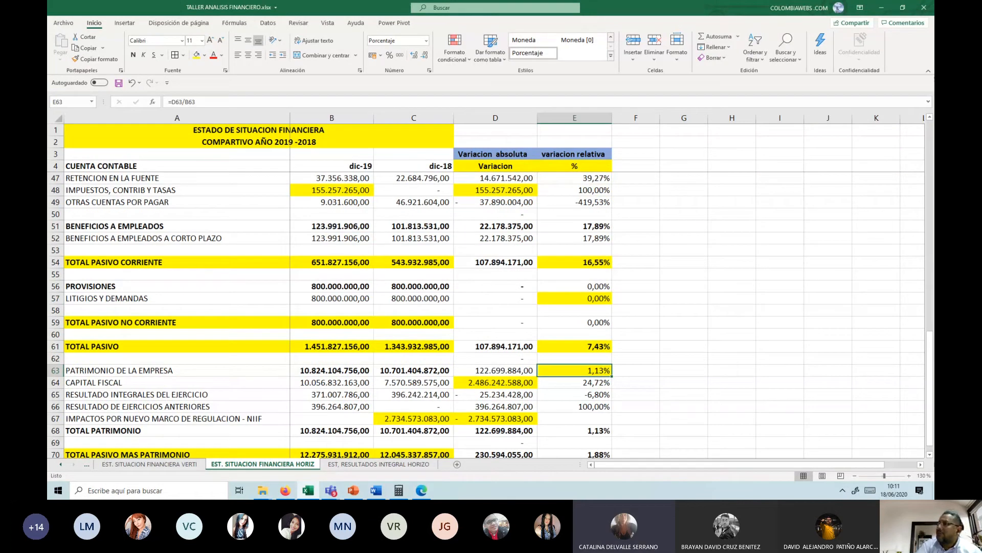
key("alt+Tab")
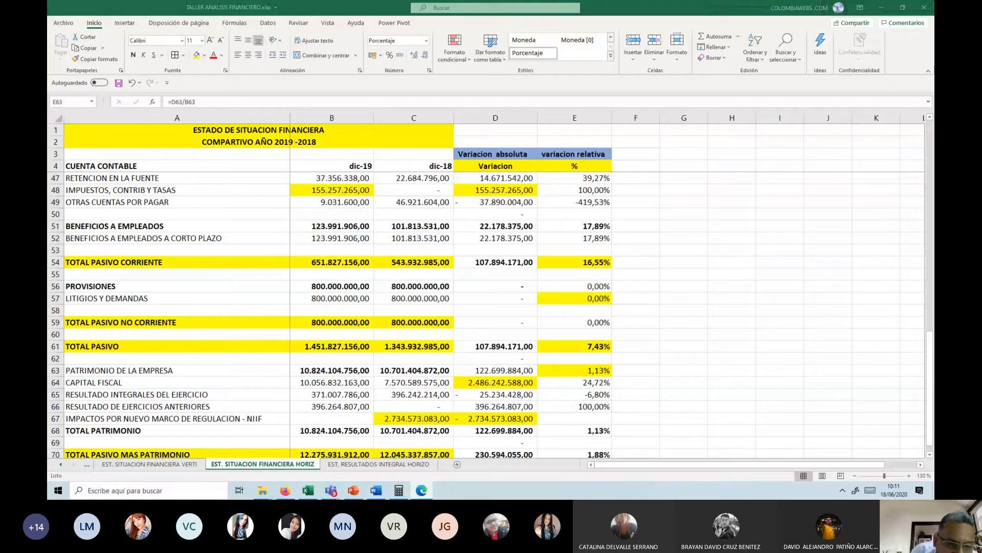
Step: Fill the 2019 and 2018 figures of PROVISIONES and LITIGIOS Y DEMANDAS in B56:C57 with light blue, and check the relative variation in E56
left_click_drag(326, 281, 409, 298)
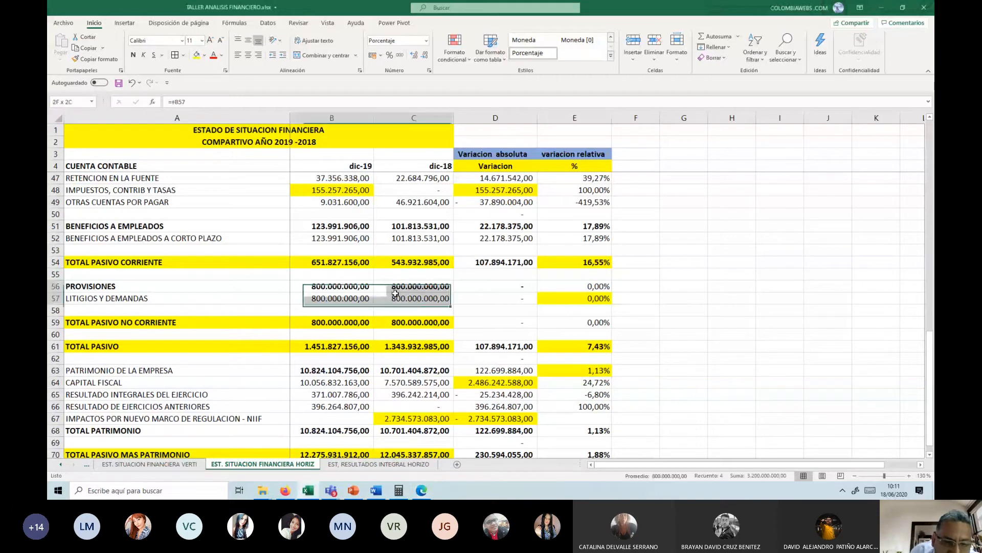
left_click(205, 55)
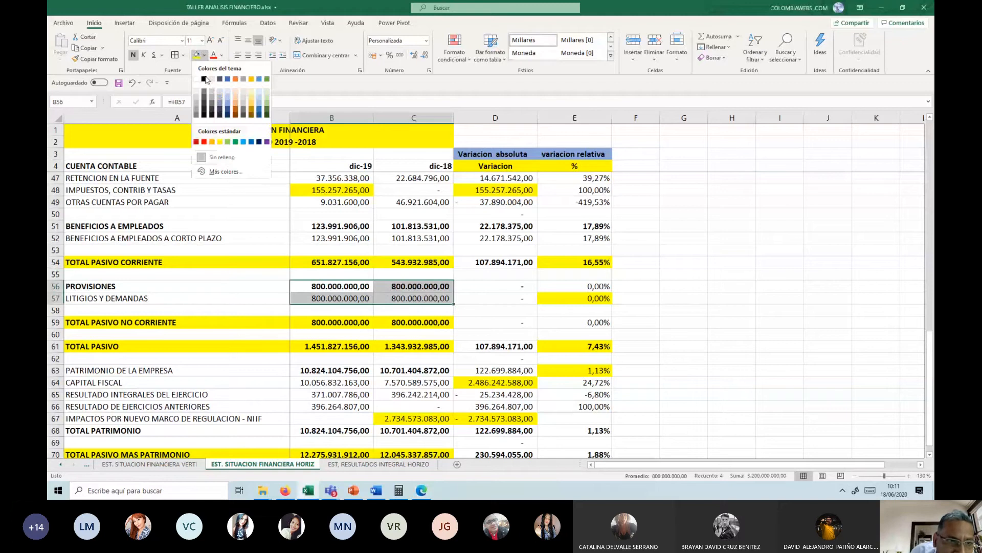
left_click(229, 100)
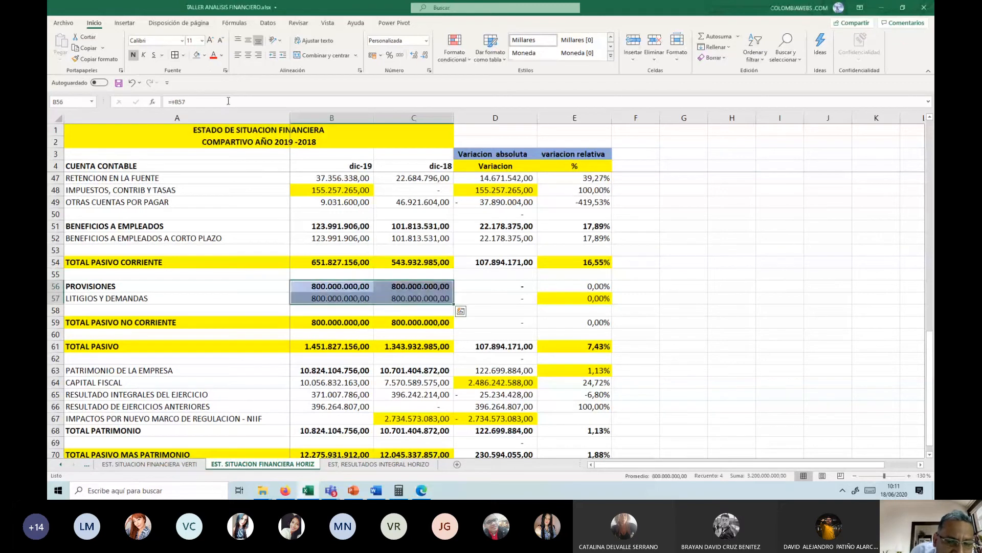
left_click(409, 285)
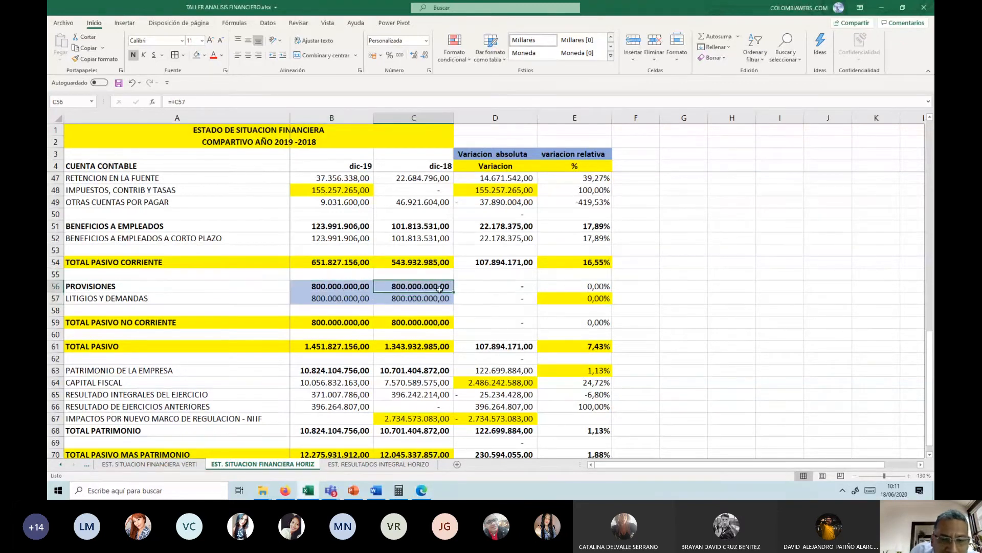
left_click(595, 282)
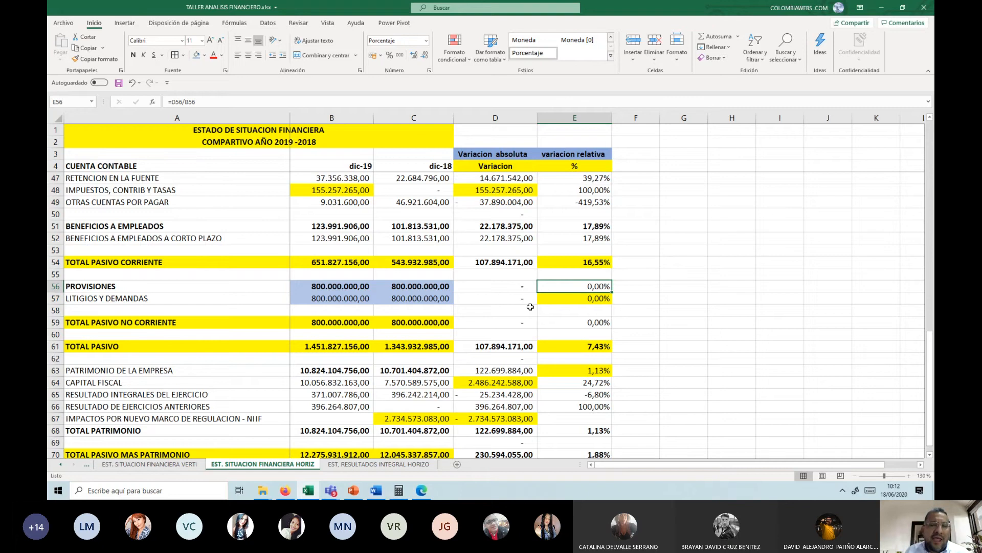
Step: Fill the figures and variations of EDIFICACIONES in B26:E26 with the same light blue
scroll(530, 307, "up", 3)
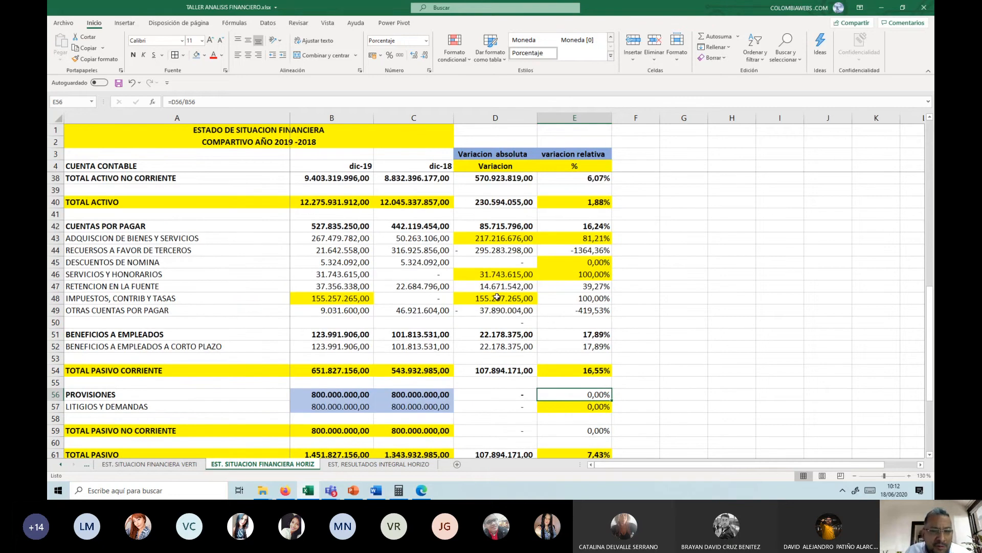
scroll(497, 297, "up", 2)
scroll(497, 297, "up", 5)
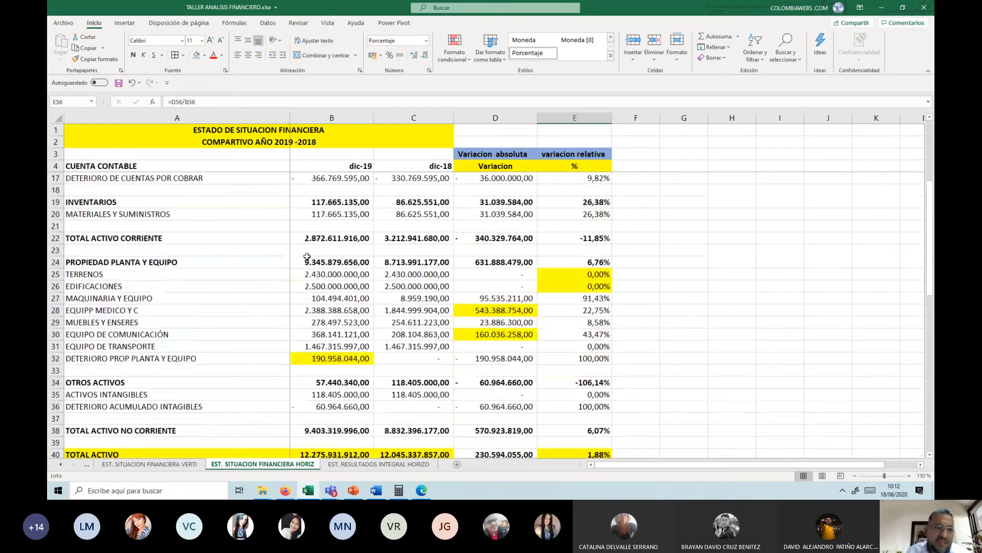
left_click_drag(348, 283, 559, 285)
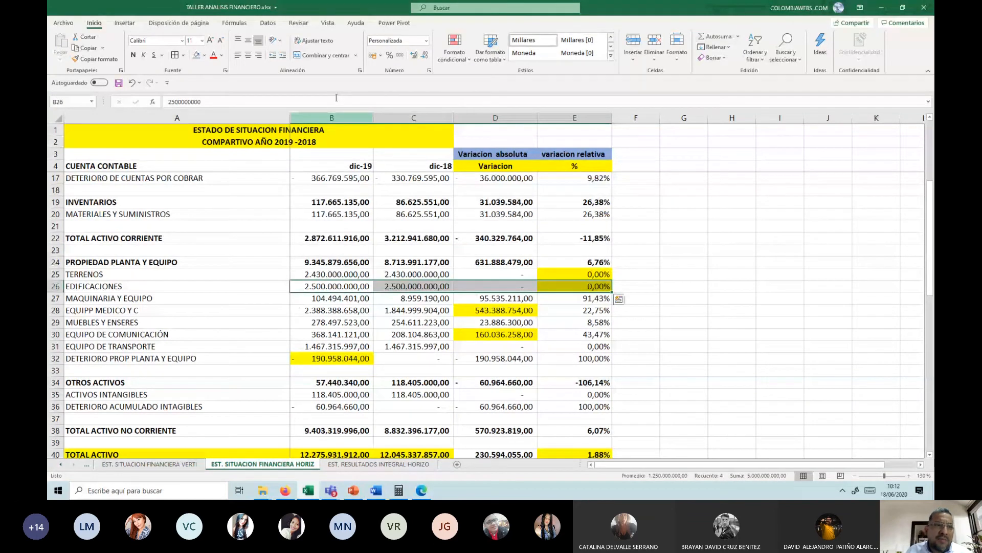
left_click(196, 56)
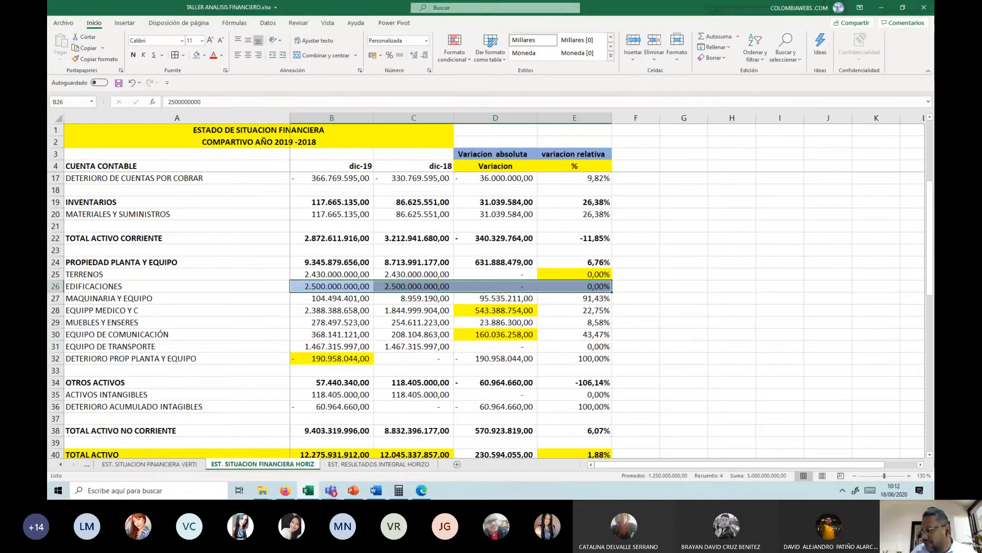
key("alt+Tab")
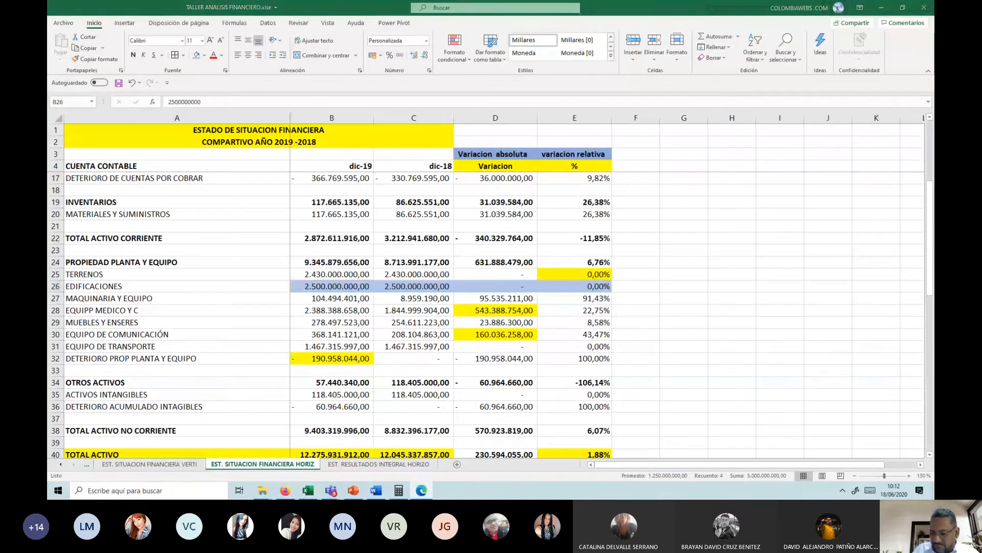